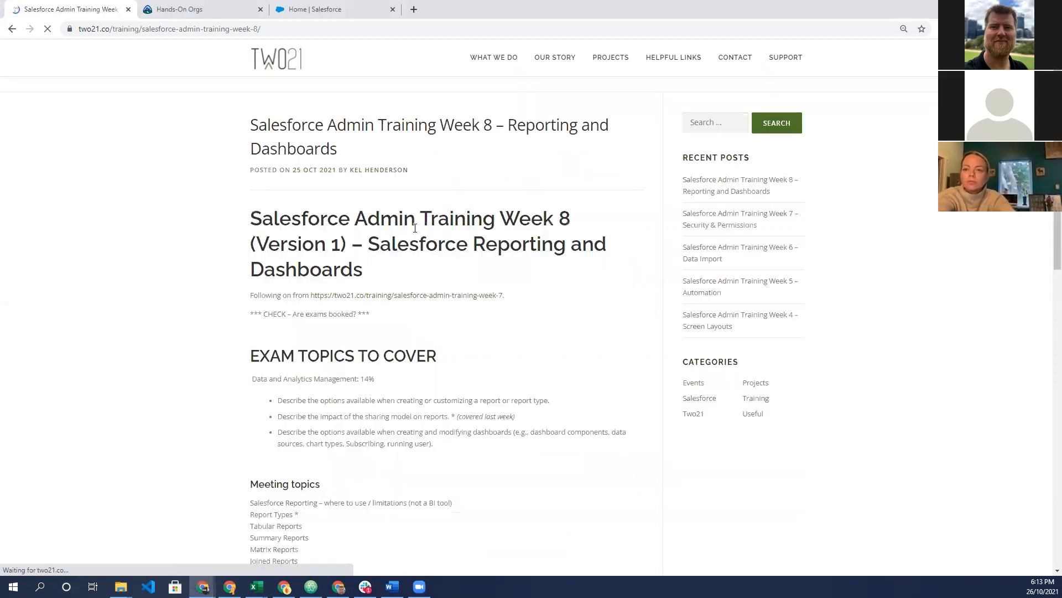
# Highlight the "CHECK – Are exams booked?" line and review the exam topics, meeting topics and links on the Week 8 training page
pyautogui.moveTo(247, 315)
pyautogui.mouseDown()
pyautogui.moveTo(345, 313)
pyautogui.moveTo(251, 314)
pyautogui.mouseUp()
pyautogui.click(374, 315)
pyautogui.scroll(-2, 216, 337)
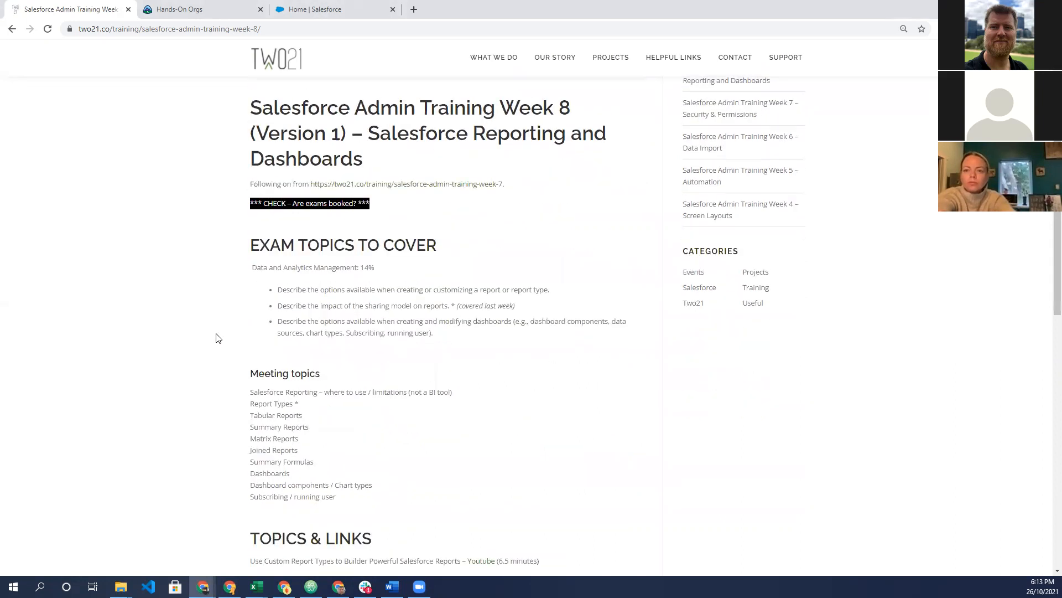
pyautogui.scroll(-1, 161, 325)
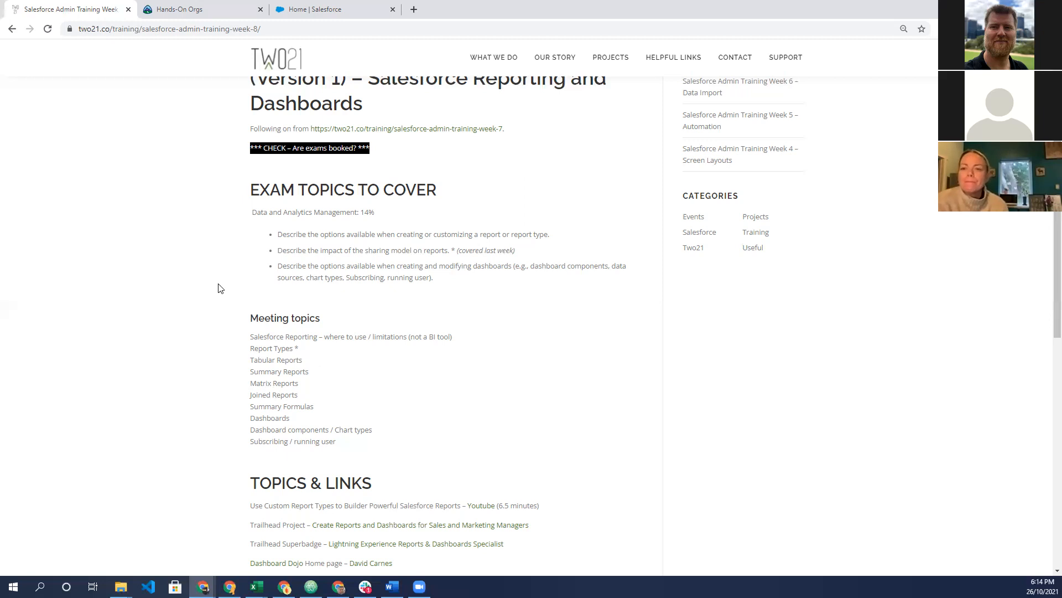
pyautogui.scroll(-1, 199, 321)
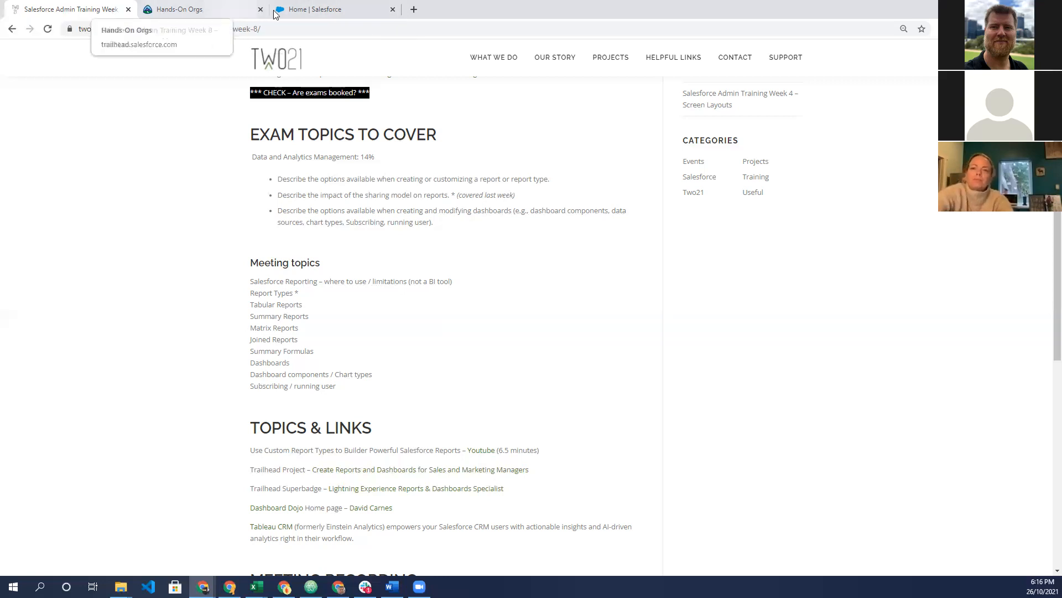
# Move the training page out of the browser window and start a new Salesforce report with the Accounts report type
pyautogui.click(315, 10)
pyautogui.moveTo(74, 14); pyautogui.dragTo(90, 157)
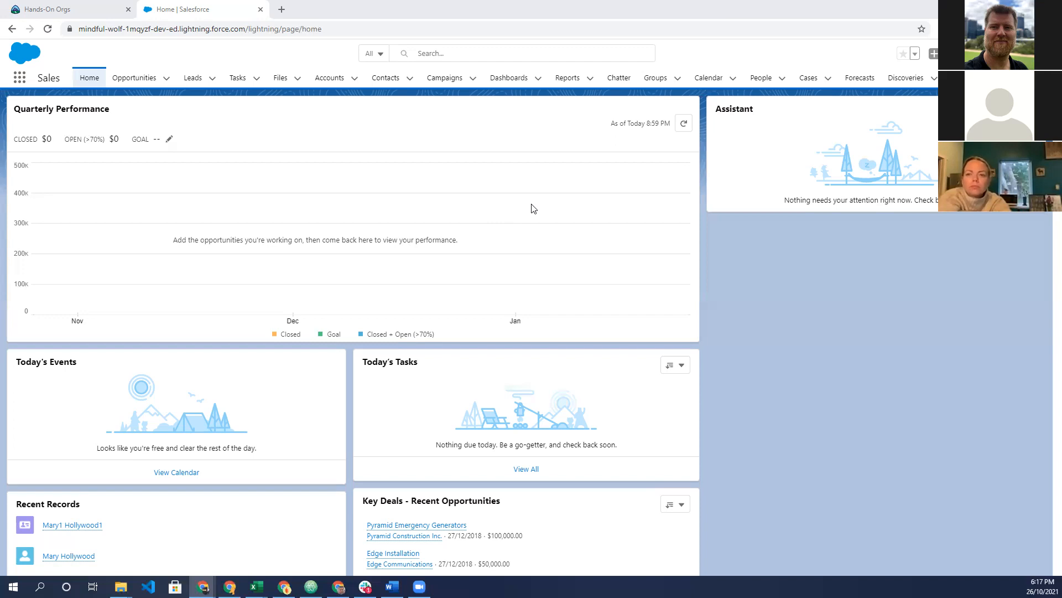
pyautogui.click(587, 77)
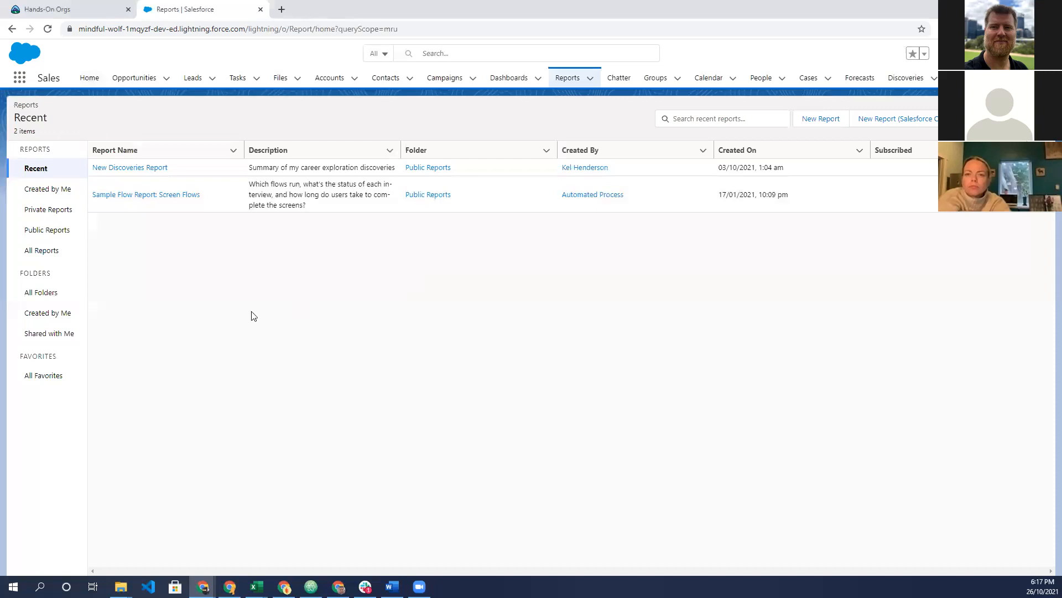
pyautogui.click(830, 122)
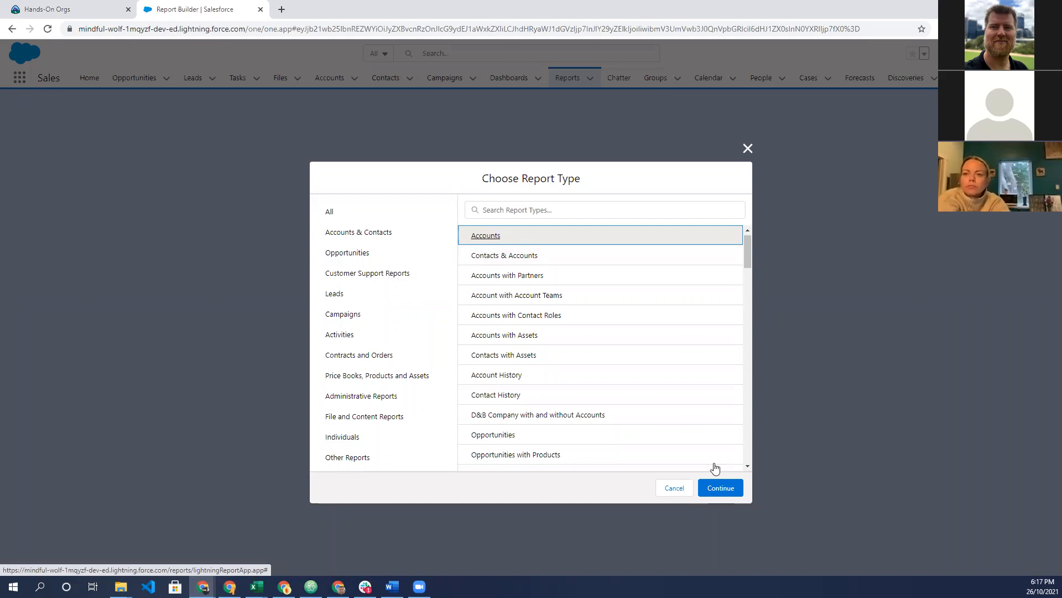
pyautogui.click(720, 487)
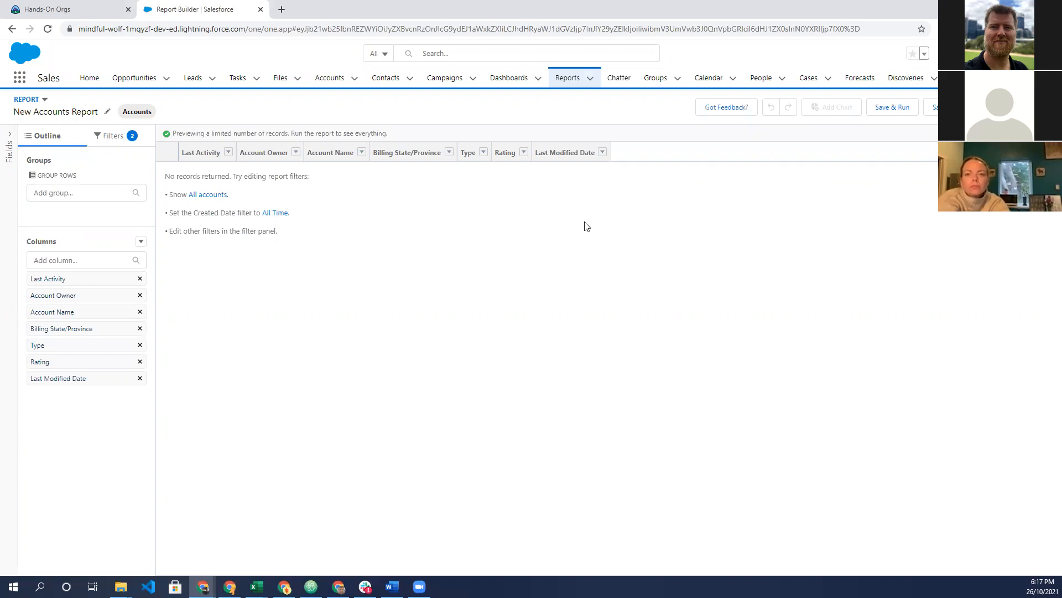
# Set the report's Show Me filter to All accounts and apply it
pyautogui.click(115, 141)
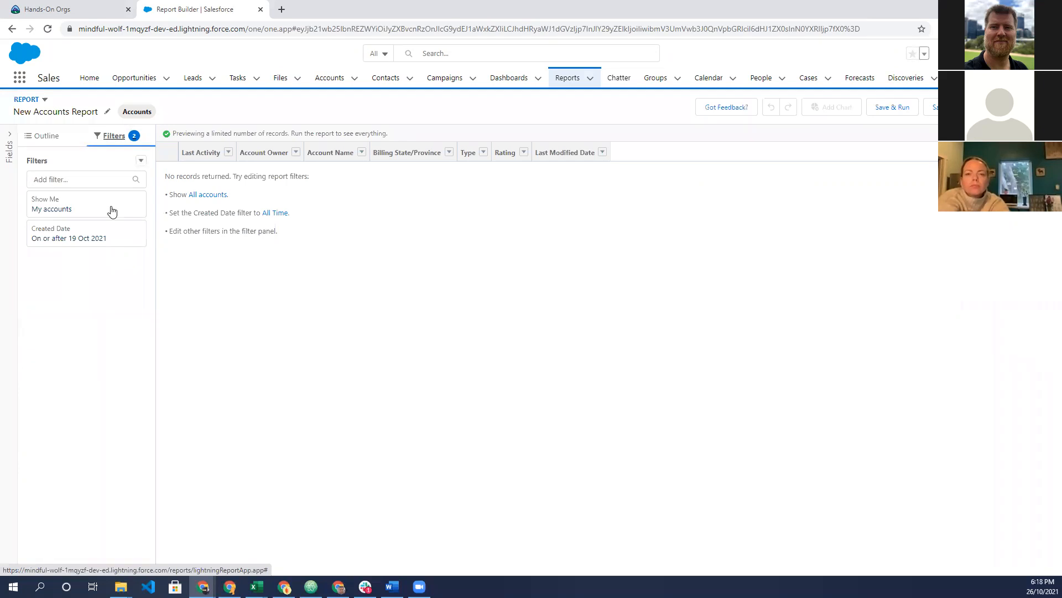
pyautogui.click(191, 195)
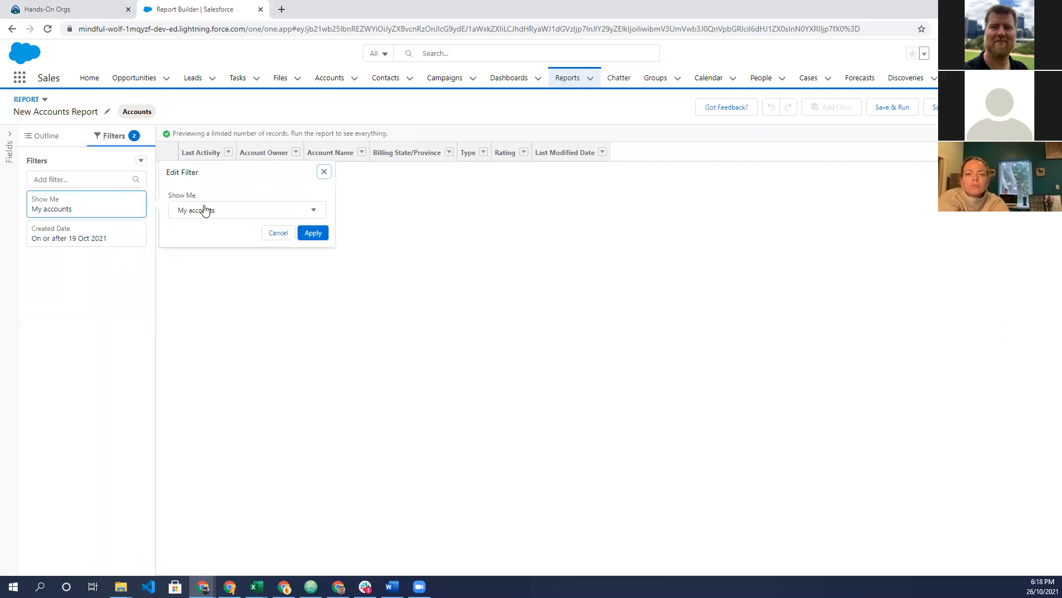
pyautogui.click(210, 271)
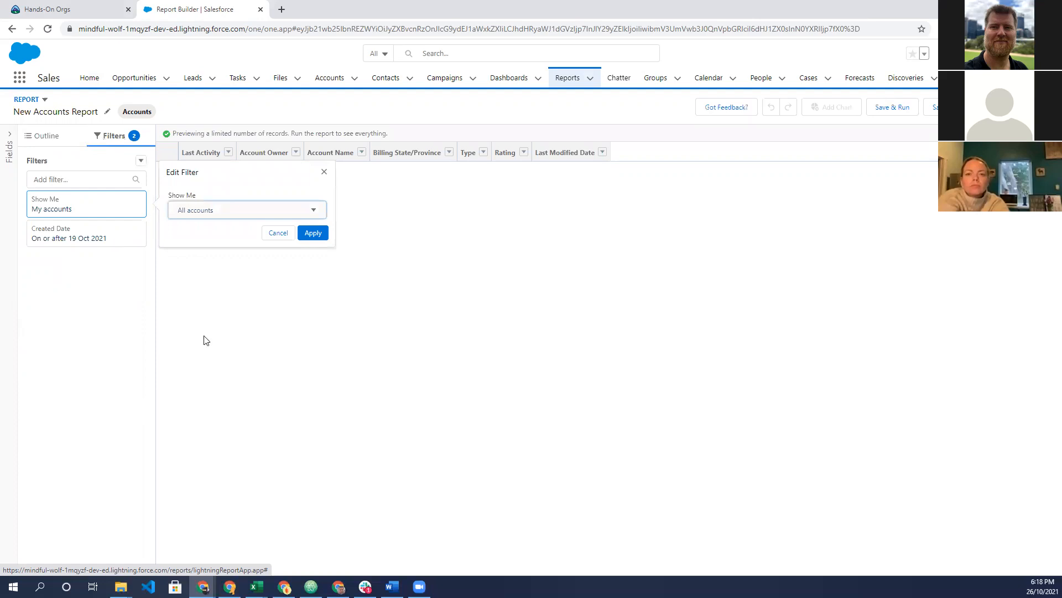
pyautogui.click(310, 233)
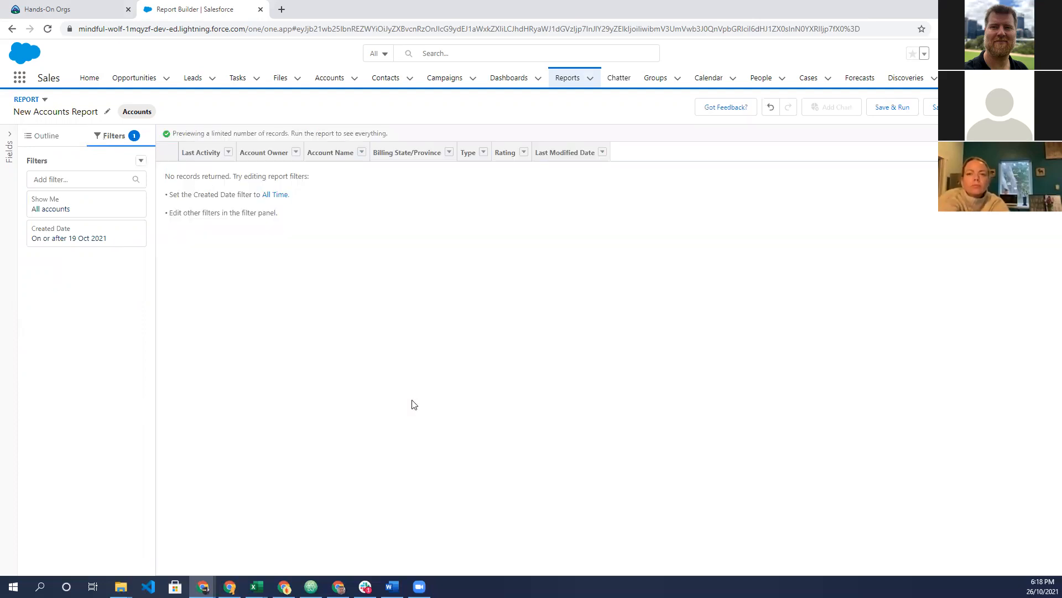
# Set the date filter to Created Date with the range All Time and apply it
pyautogui.click(118, 246)
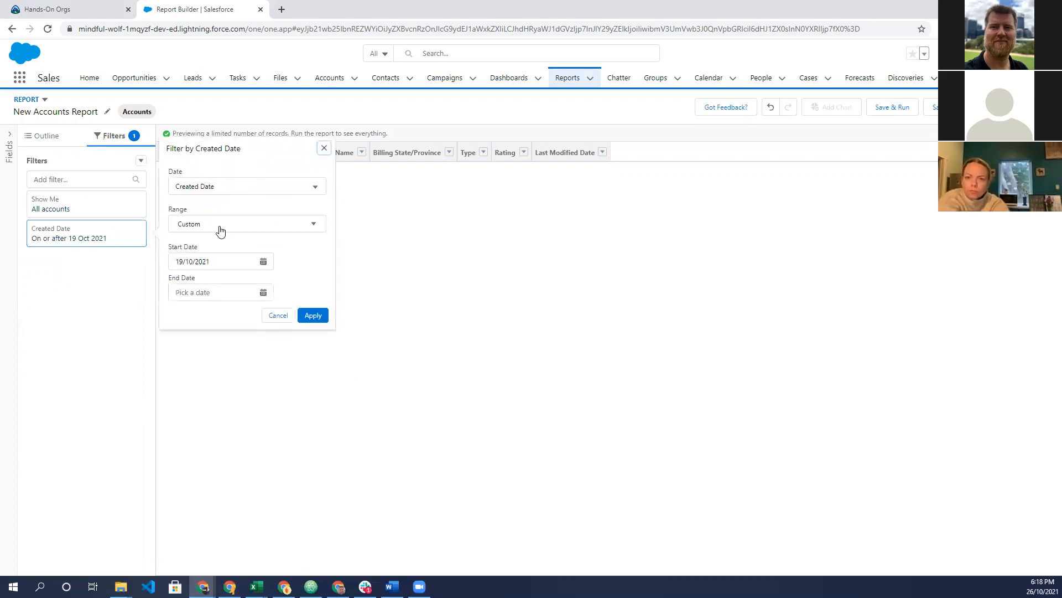
pyautogui.click(227, 187)
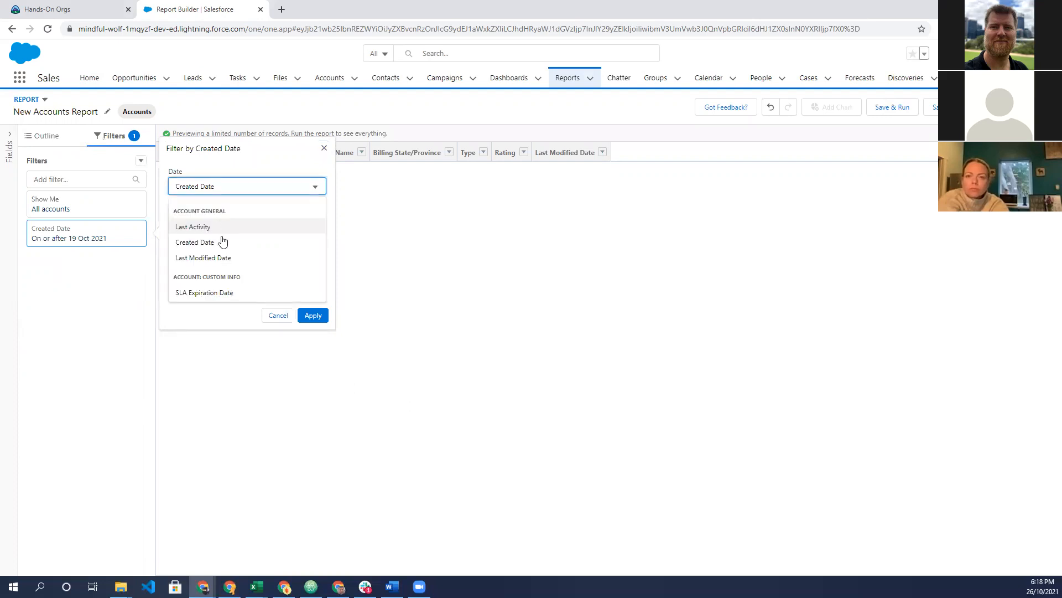
pyautogui.click(238, 239)
pyautogui.click(236, 225)
pyautogui.click(224, 247)
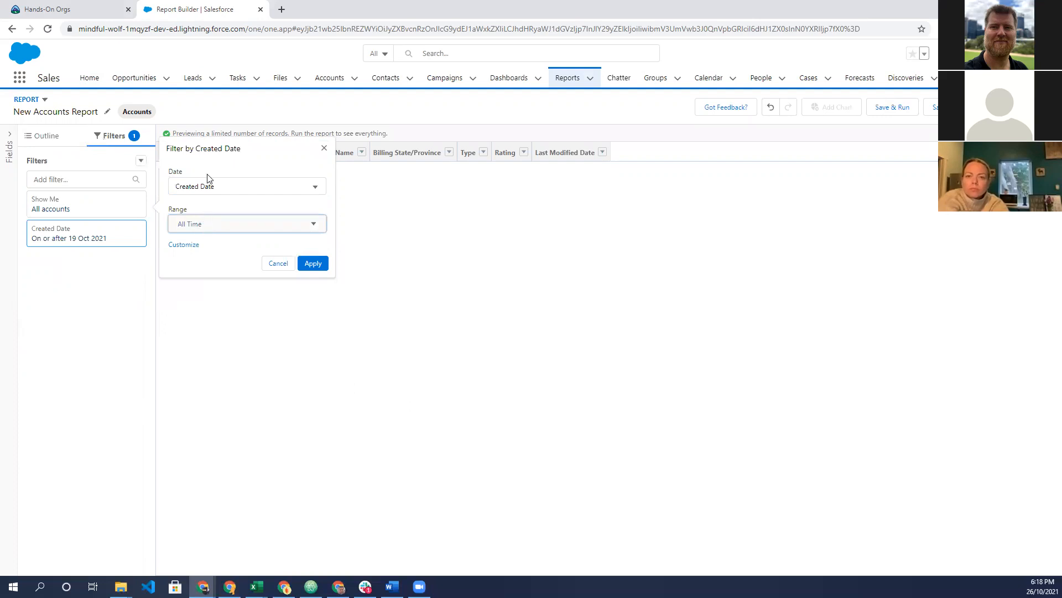
pyautogui.click(218, 187)
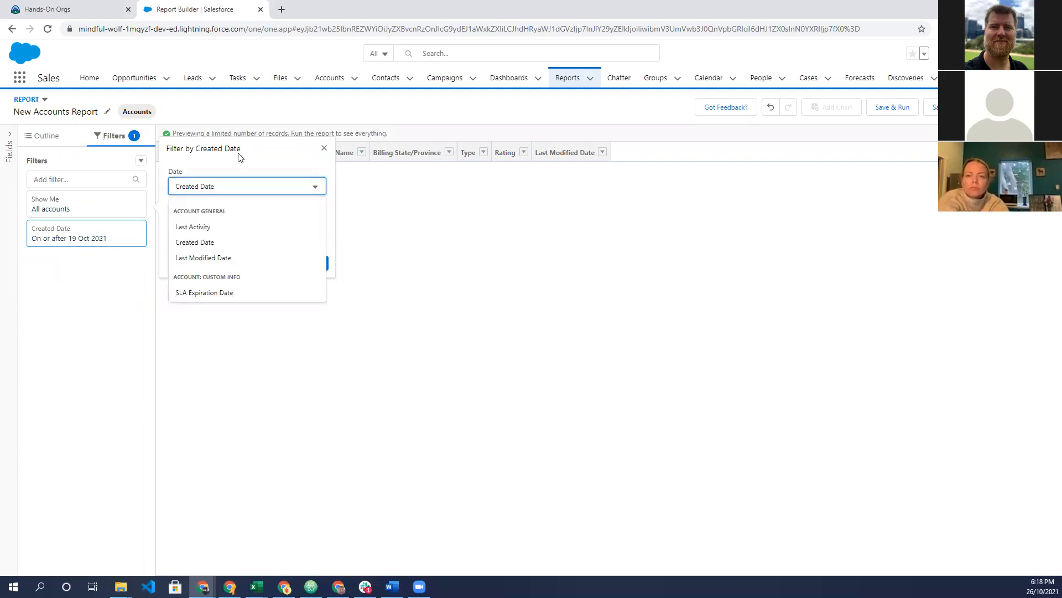
pyautogui.click(202, 242)
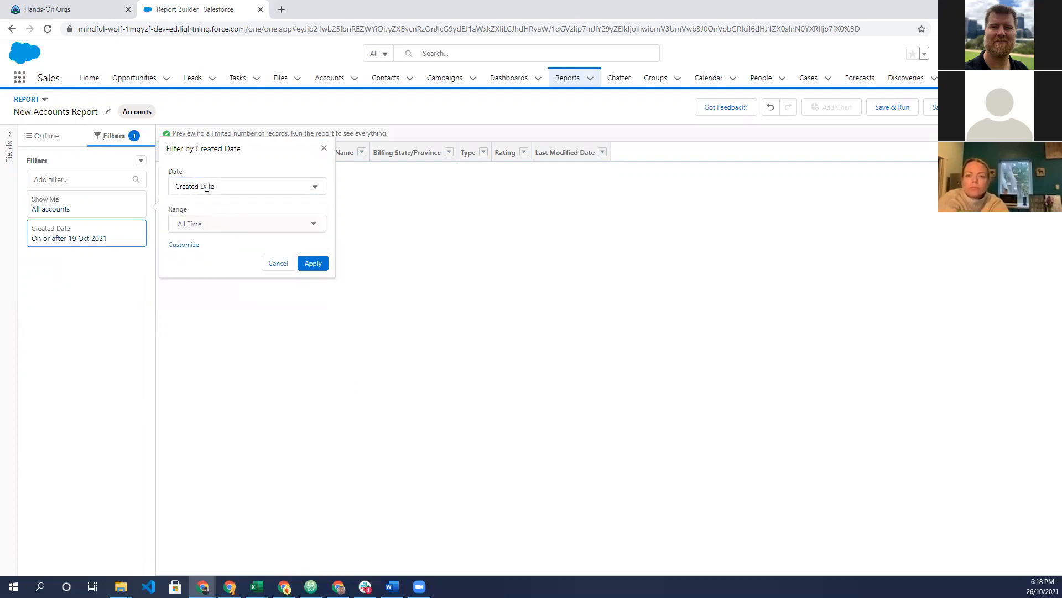
pyautogui.click(320, 267)
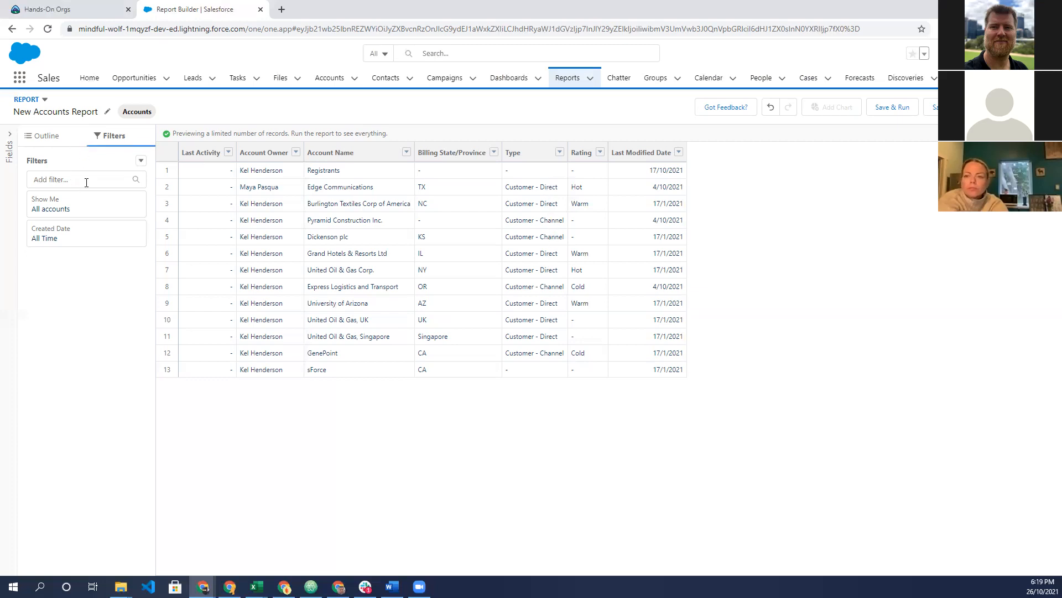
pyautogui.click(141, 162)
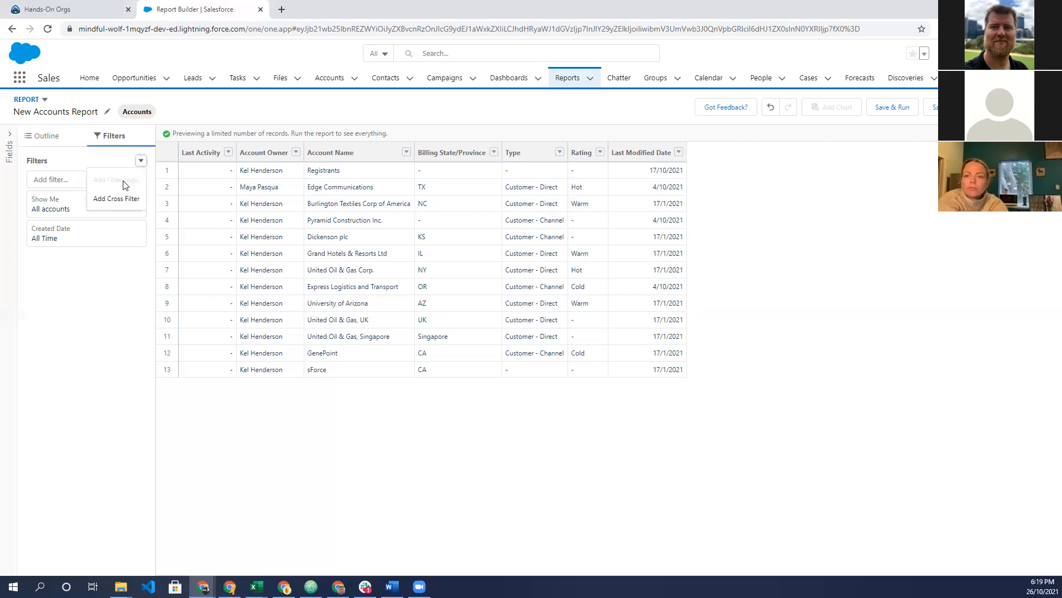
pyautogui.click(57, 178)
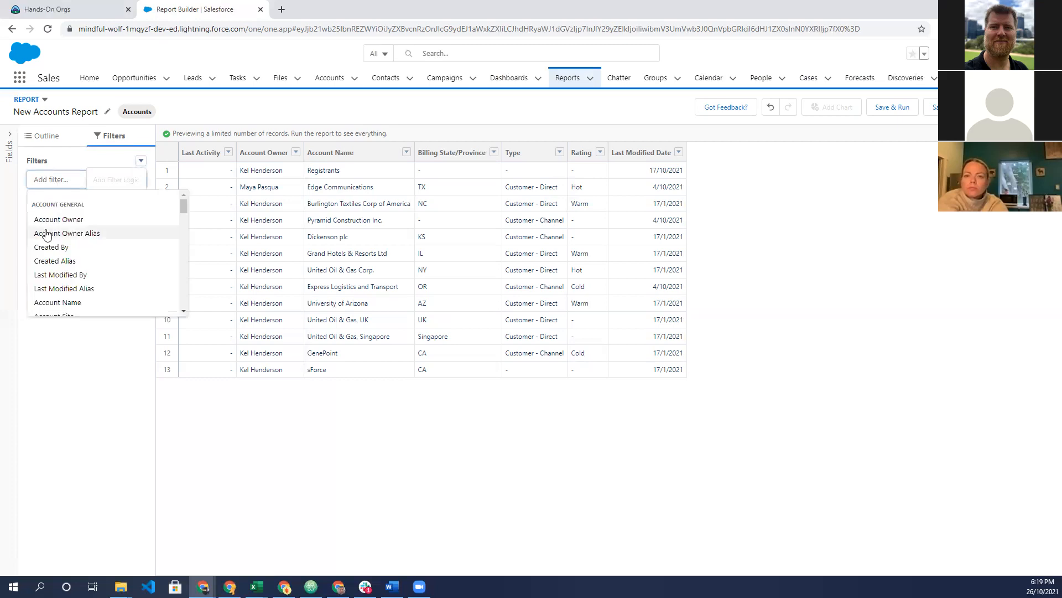
pyautogui.click(86, 161)
pyautogui.click(142, 160)
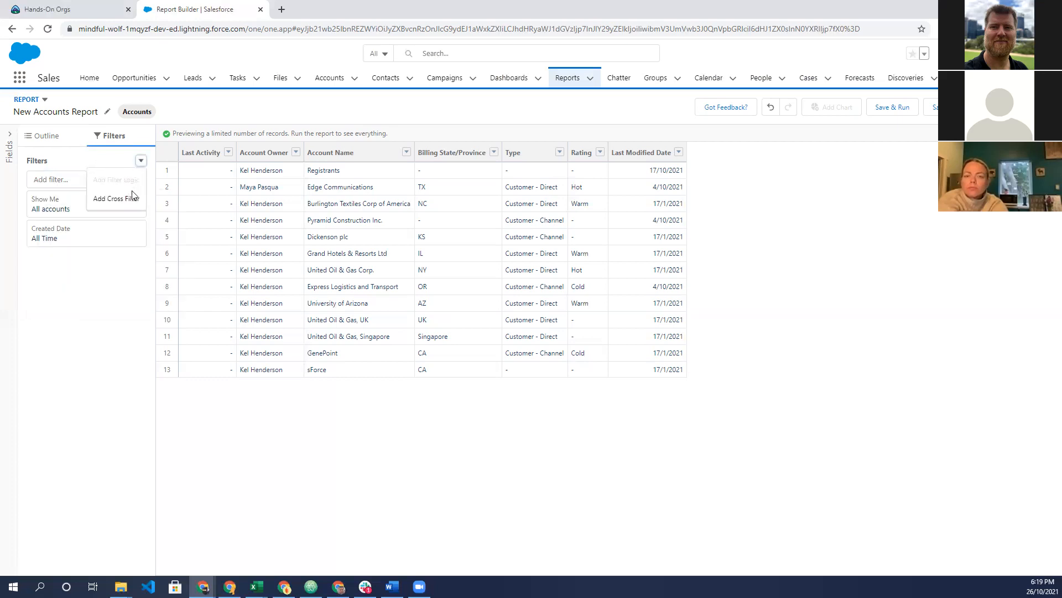
pyautogui.click(65, 164)
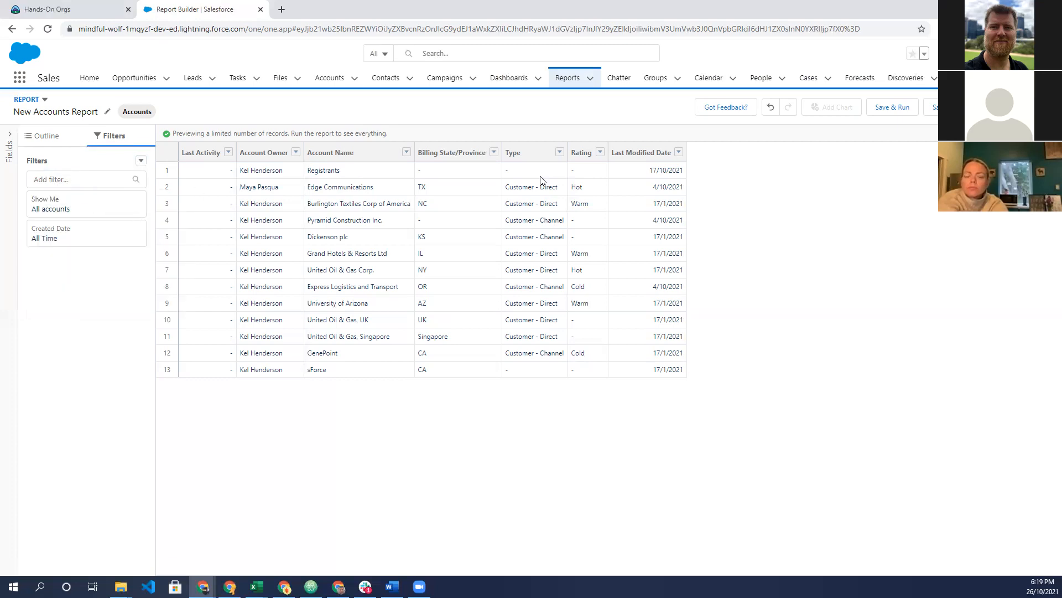
# Add a filter on Rating that equals Hot or Warm and apply it
pyautogui.click(90, 179)
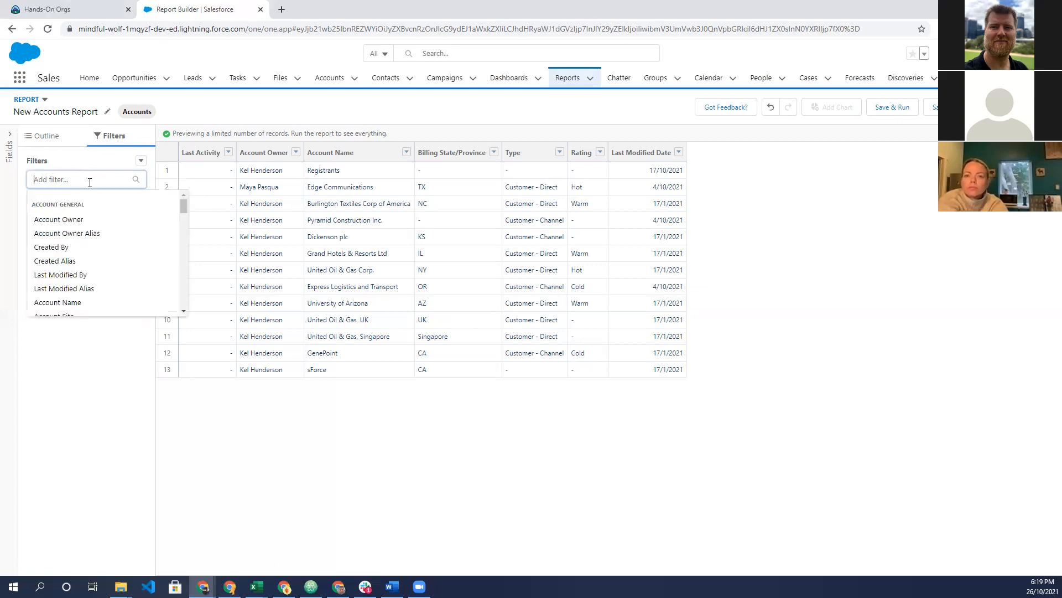
pyautogui.write('rat')
pyautogui.click(66, 221)
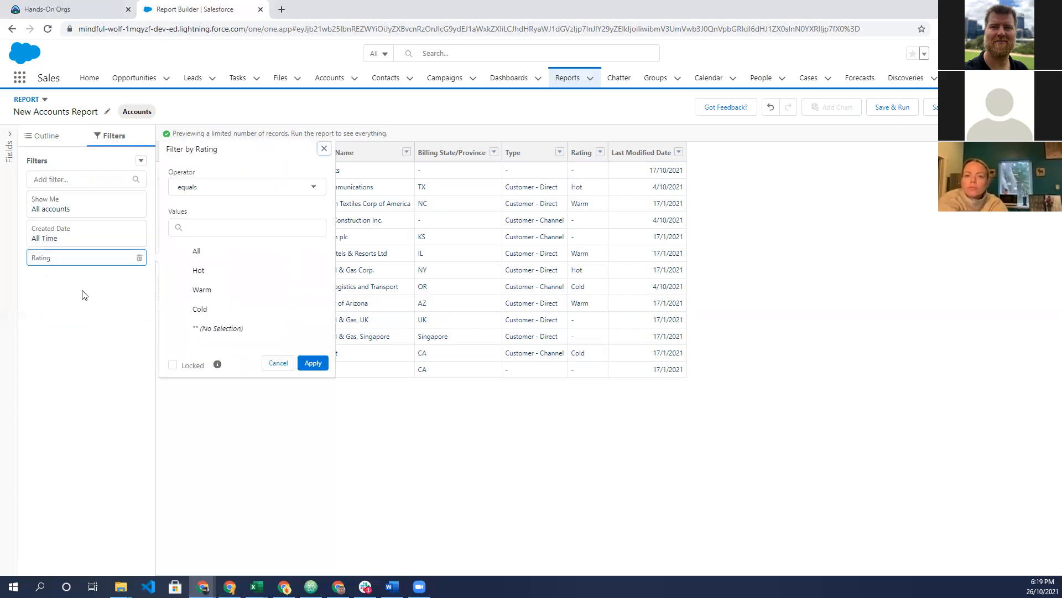
pyautogui.click(226, 271)
pyautogui.click(224, 289)
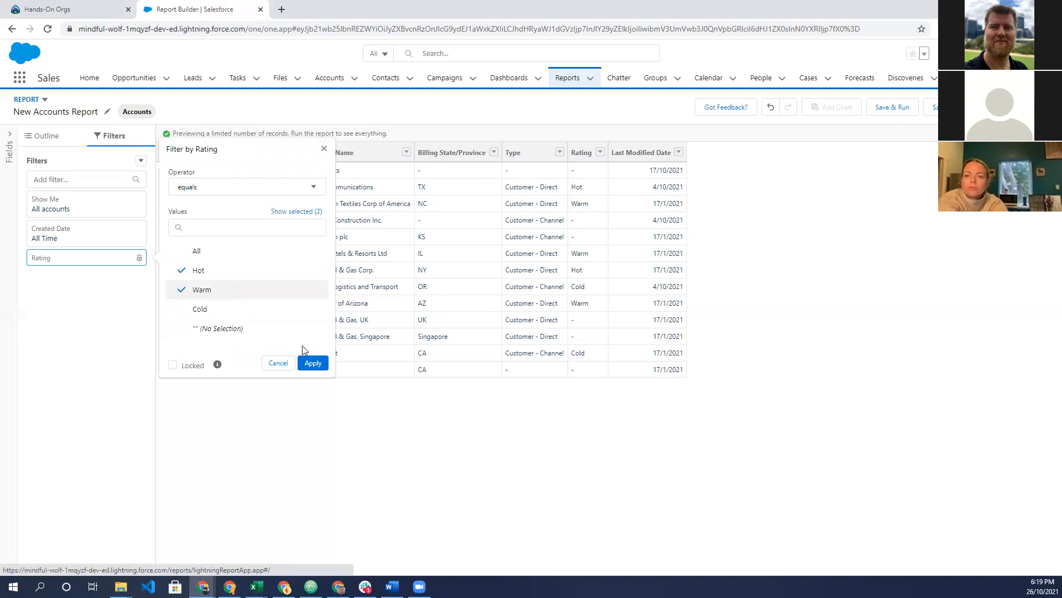
pyautogui.click(312, 363)
pyautogui.click(310, 134)
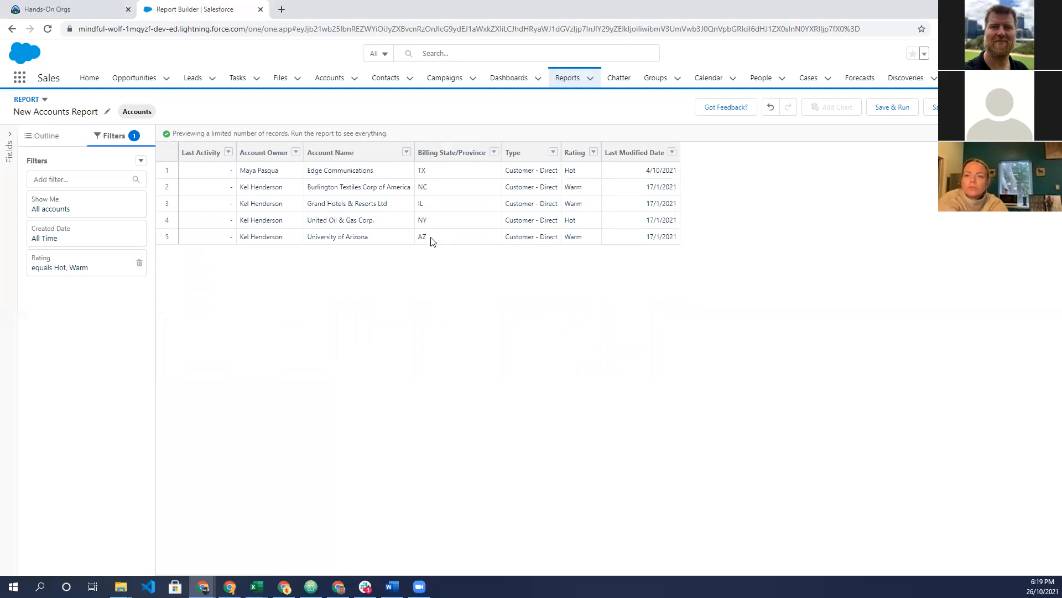
# Add the Employees field as the last column of the report and refresh the preview
pyautogui.click(5, 138)
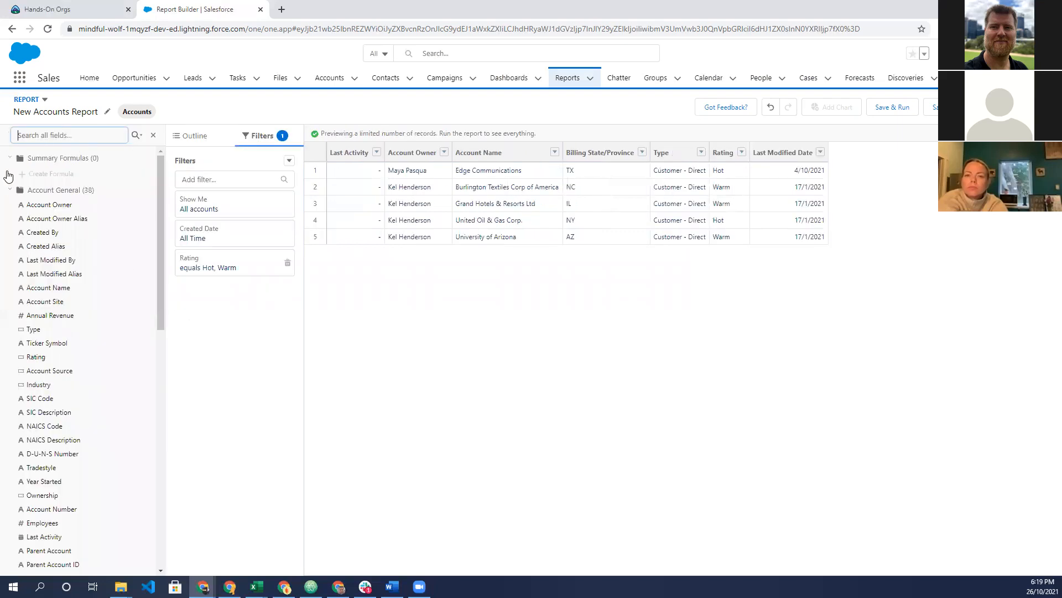
pyautogui.click(193, 138)
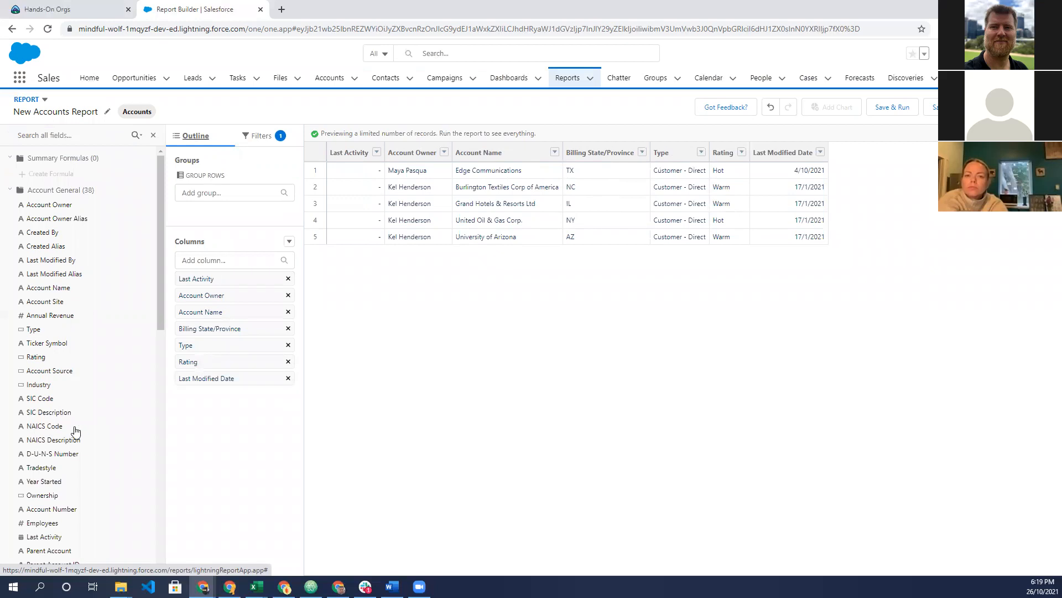
pyautogui.scroll(-2, 55, 428)
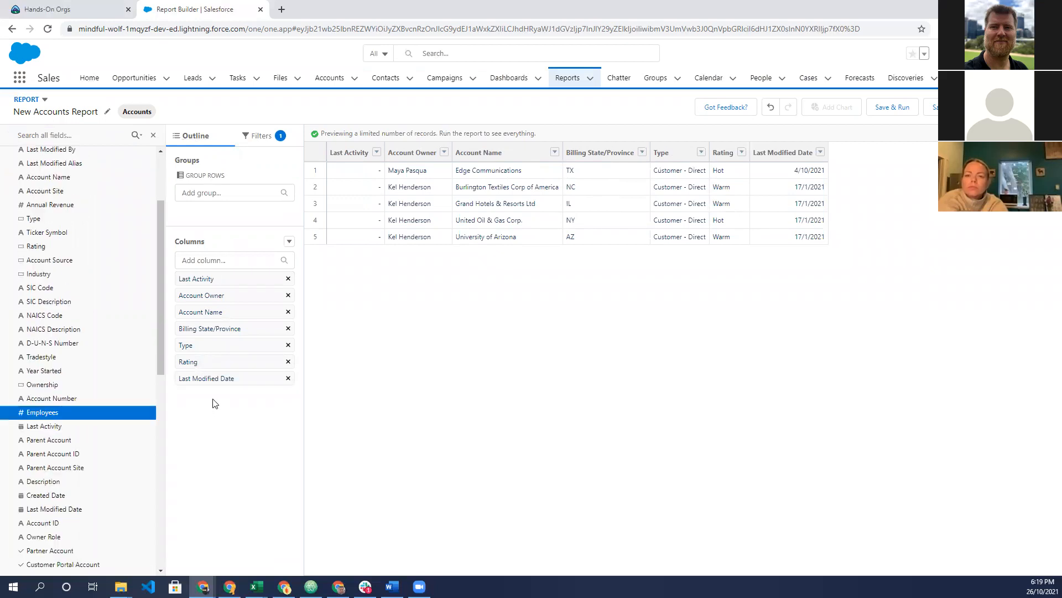
pyautogui.moveTo(100, 410); pyautogui.dragTo(211, 391)
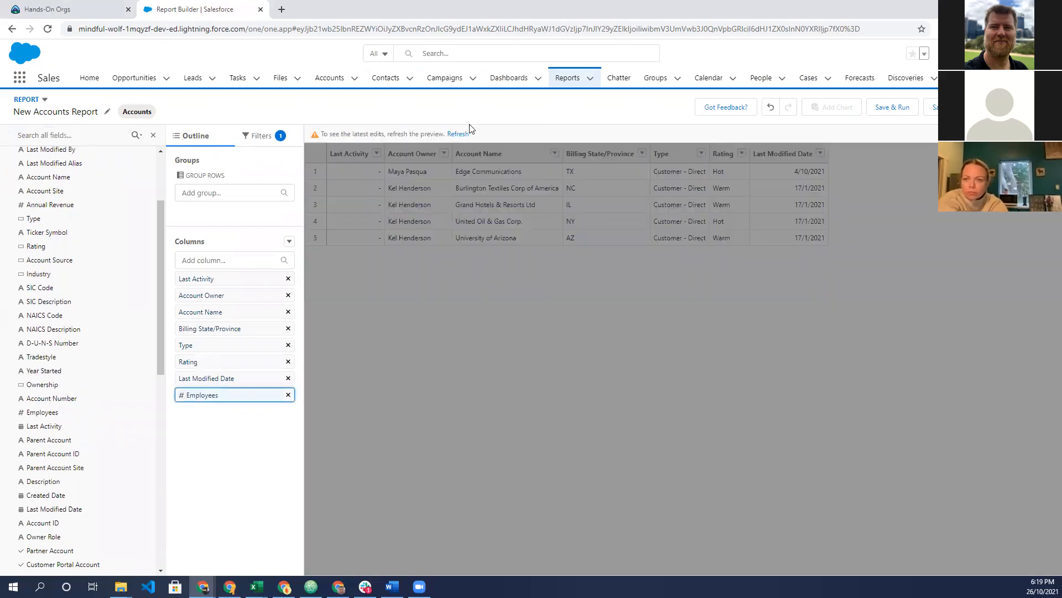
pyautogui.click(462, 134)
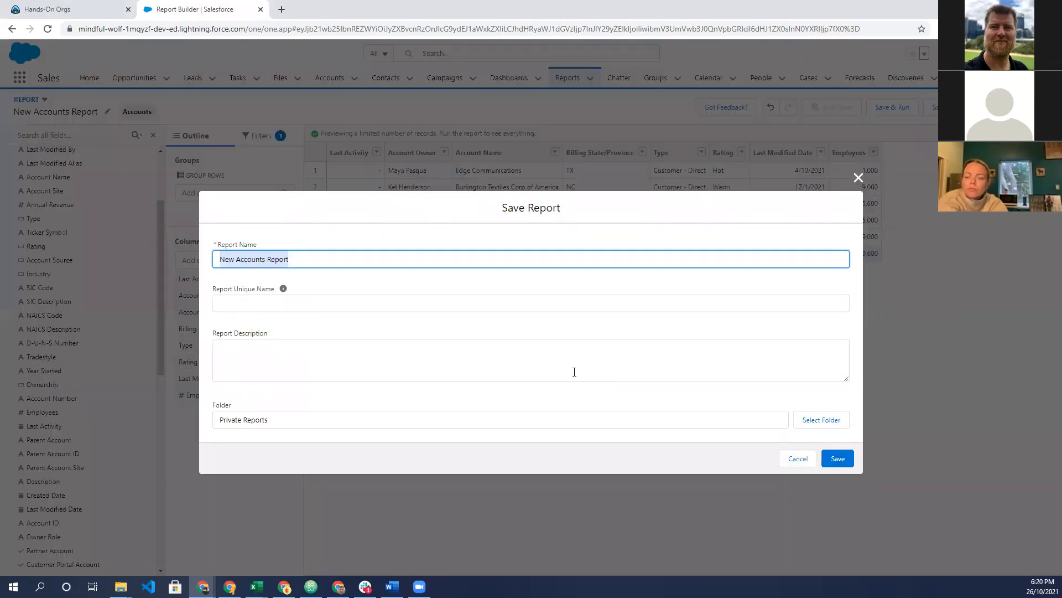
# Save the report as "Test Report" in the Public Reports folder and dismiss the notification
pyautogui.write('Test')
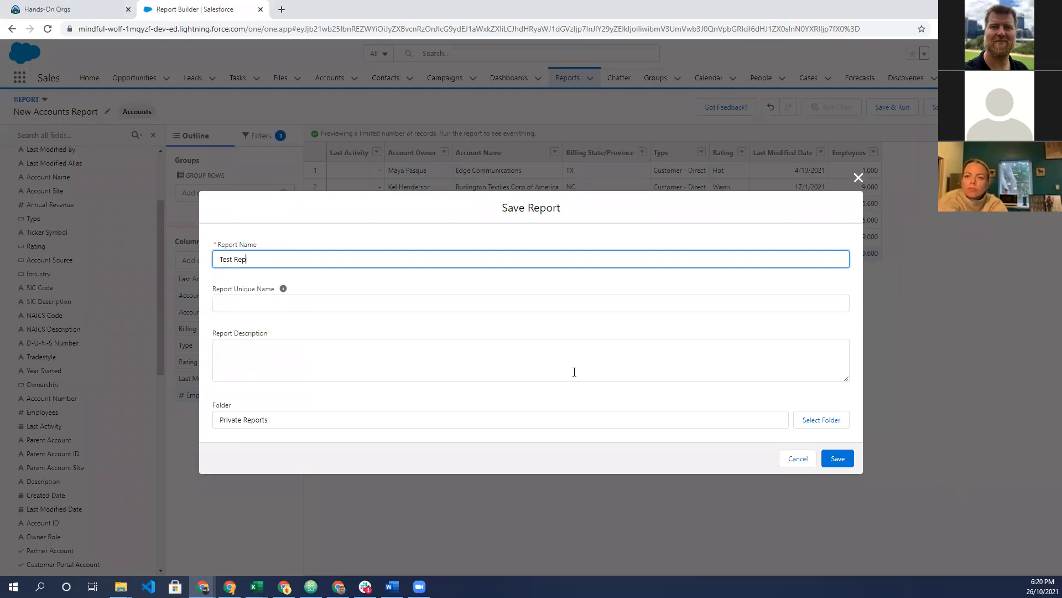
pyautogui.click(386, 422)
pyautogui.click(836, 424)
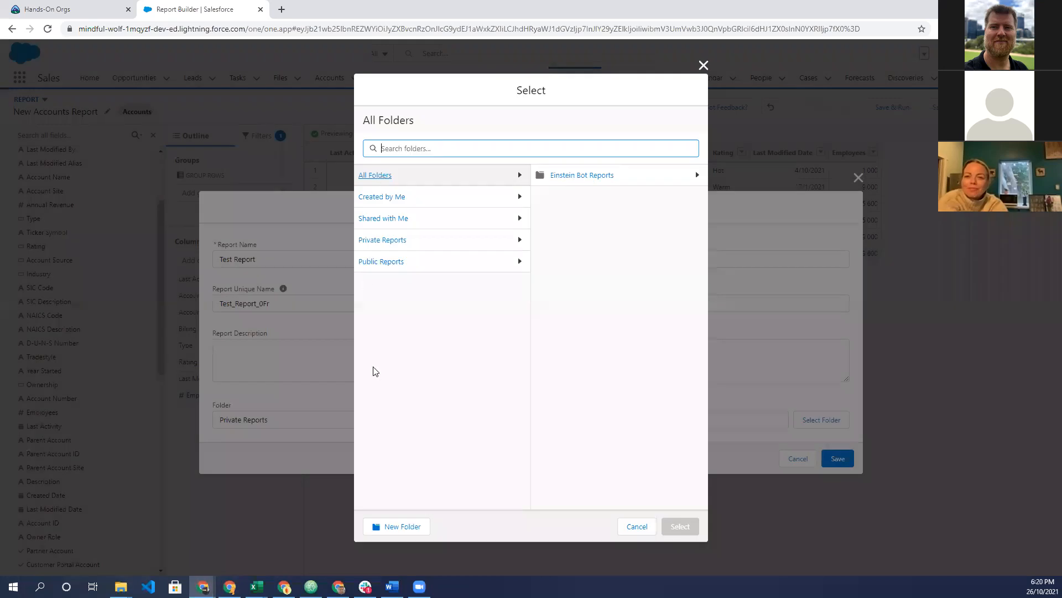
pyautogui.click(391, 264)
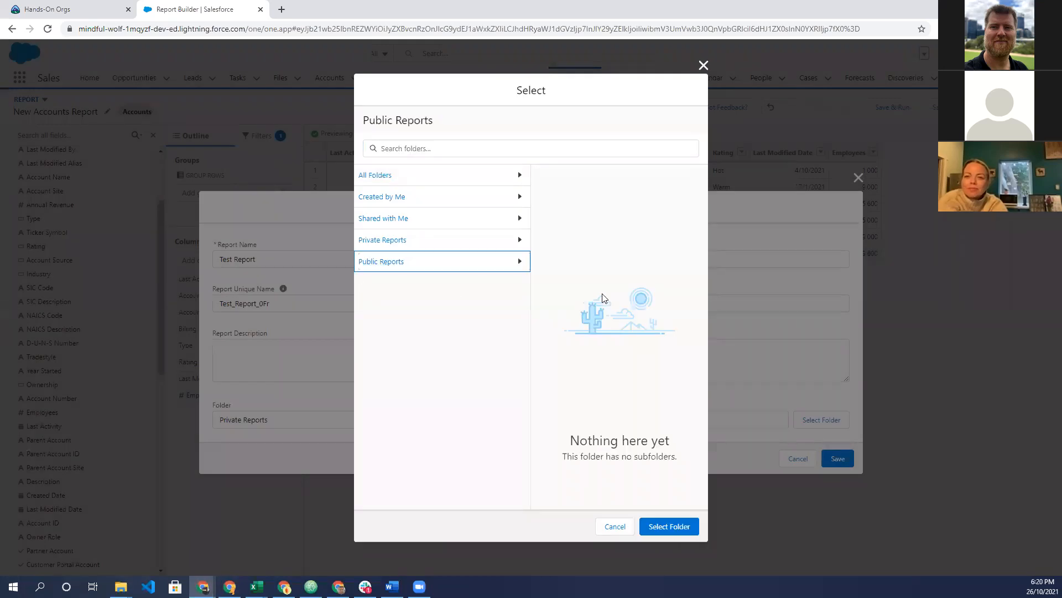
pyautogui.click(688, 530)
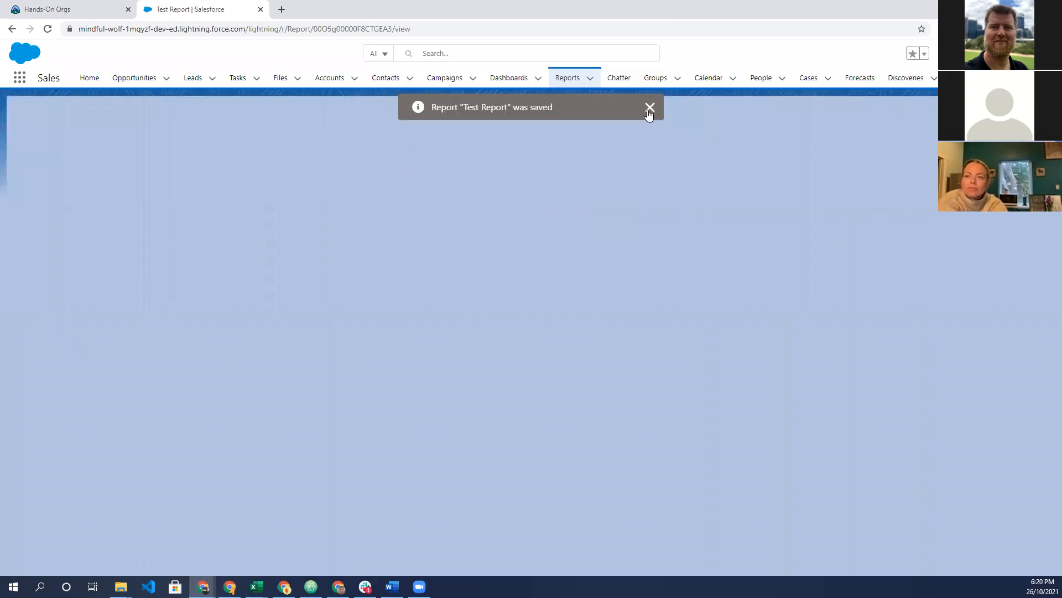
pyautogui.click(650, 108)
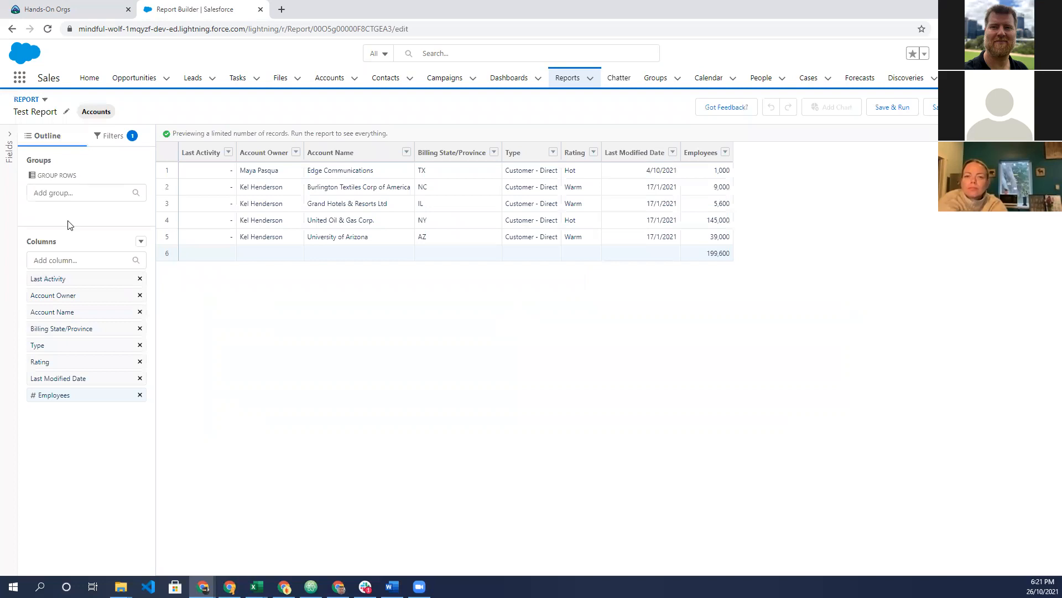
pyautogui.click(142, 243)
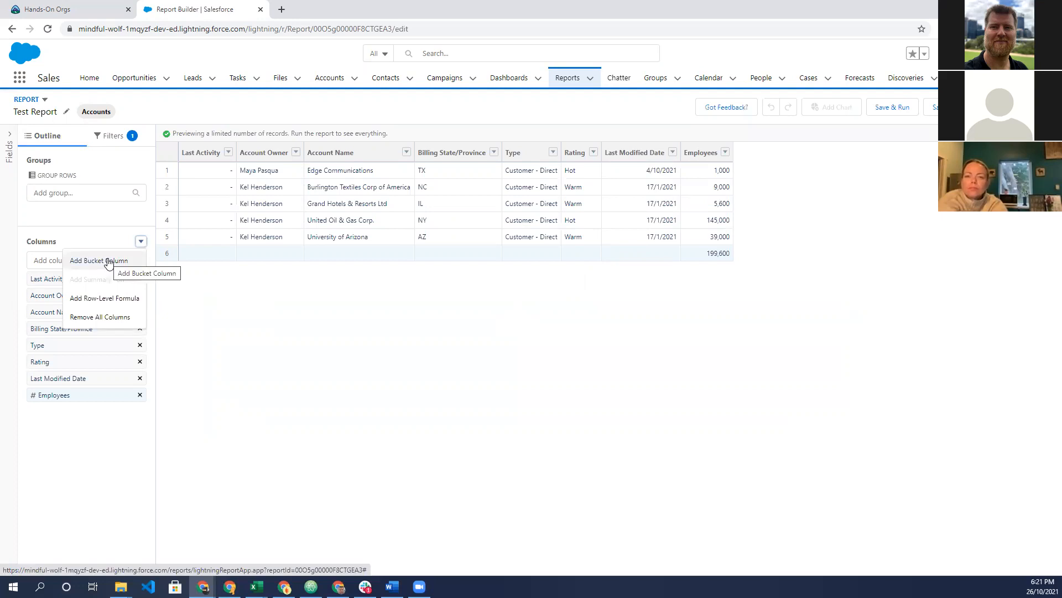
pyautogui.click(410, 414)
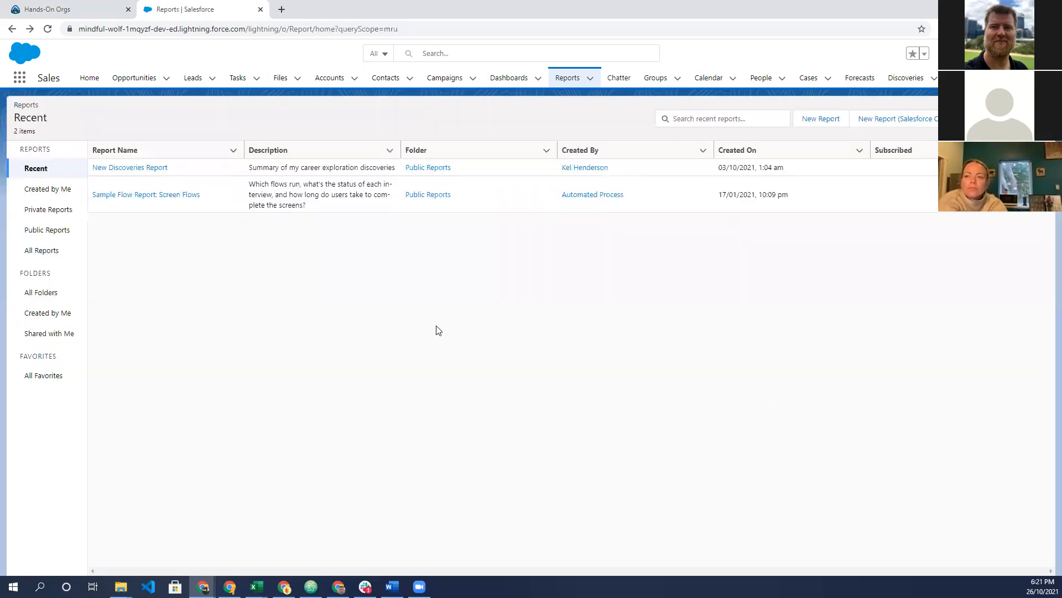
# Open the saved Test Report from the report folders and start editing it
pyautogui.click(39, 250)
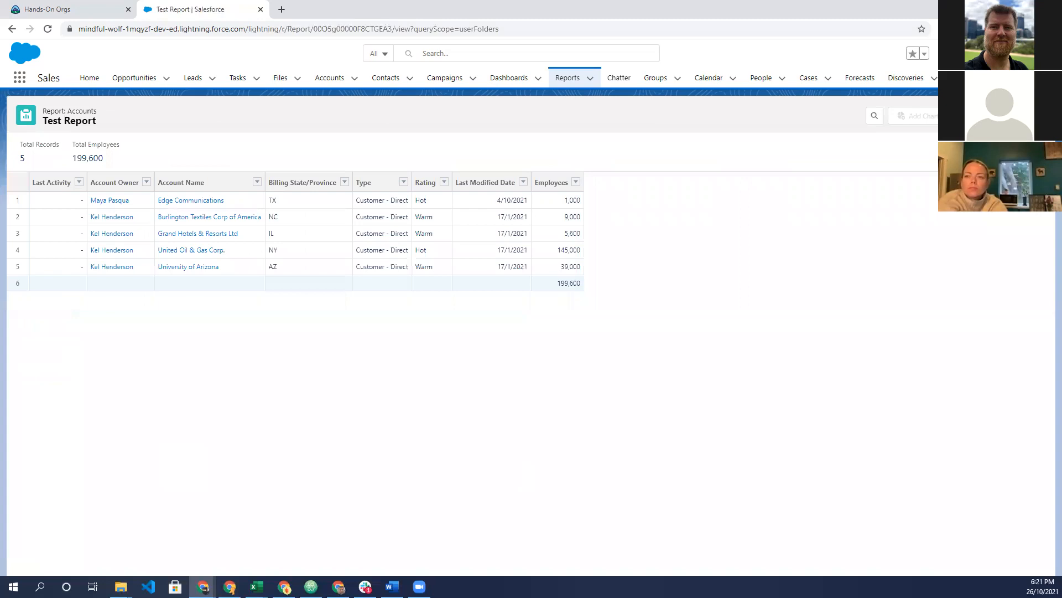
pyautogui.click(1024, 8)
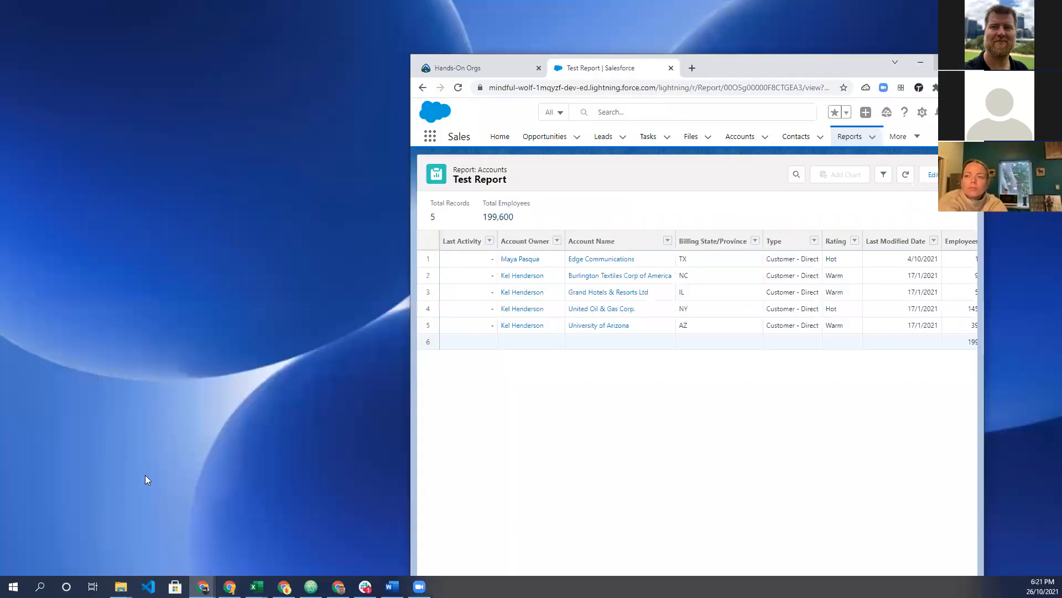
pyautogui.press('super+Up')
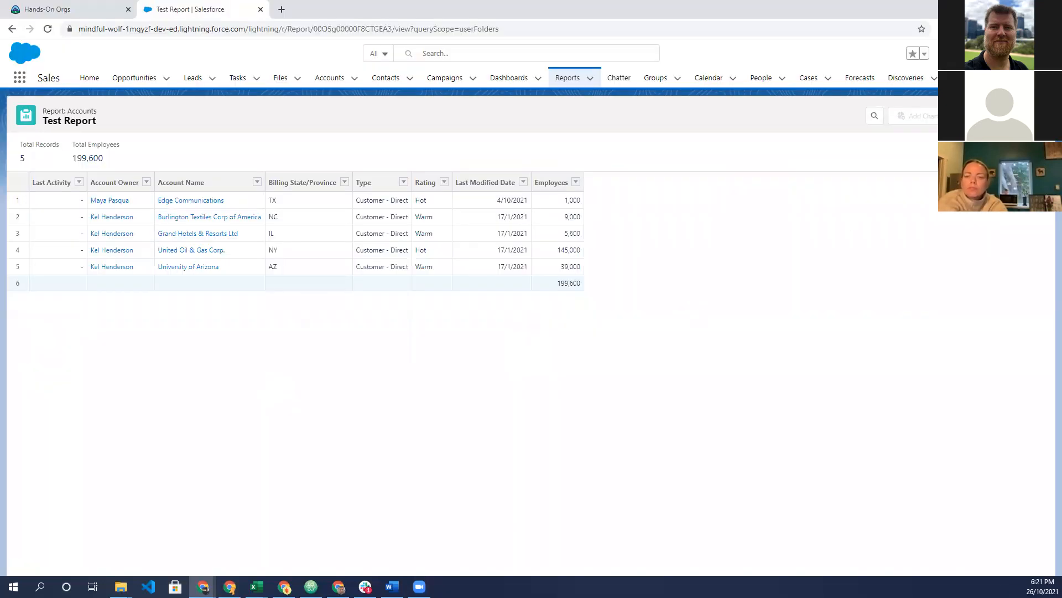
pyautogui.click(1016, 115)
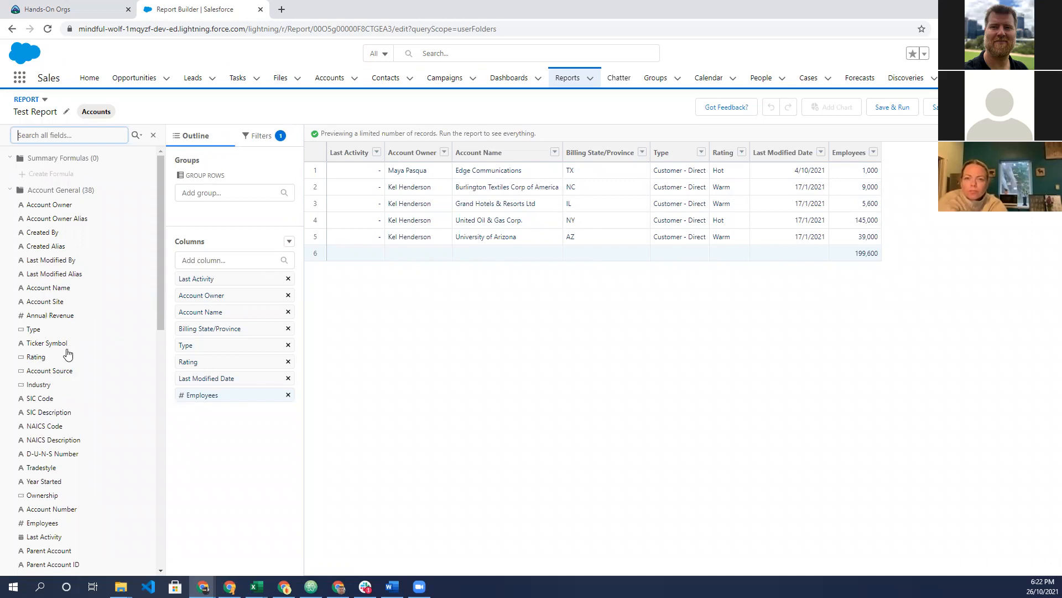
# Look through the available account fields, including the general, address, phone/fax/URL and custom info groups
pyautogui.scroll(-5, 67, 355)
pyautogui.scroll(-2, 67, 356)
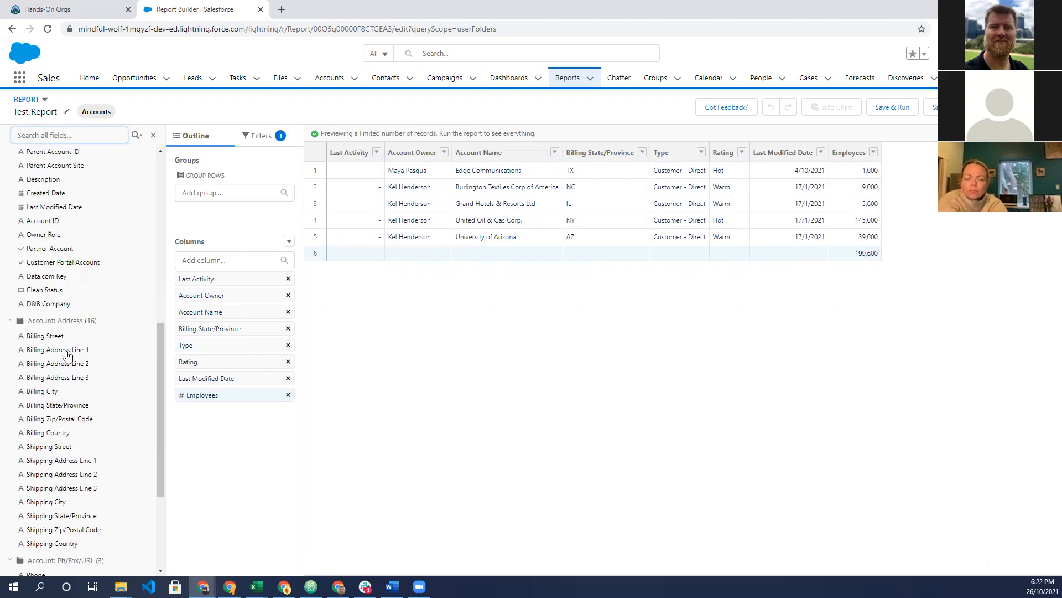
pyautogui.scroll(-3, 42, 442)
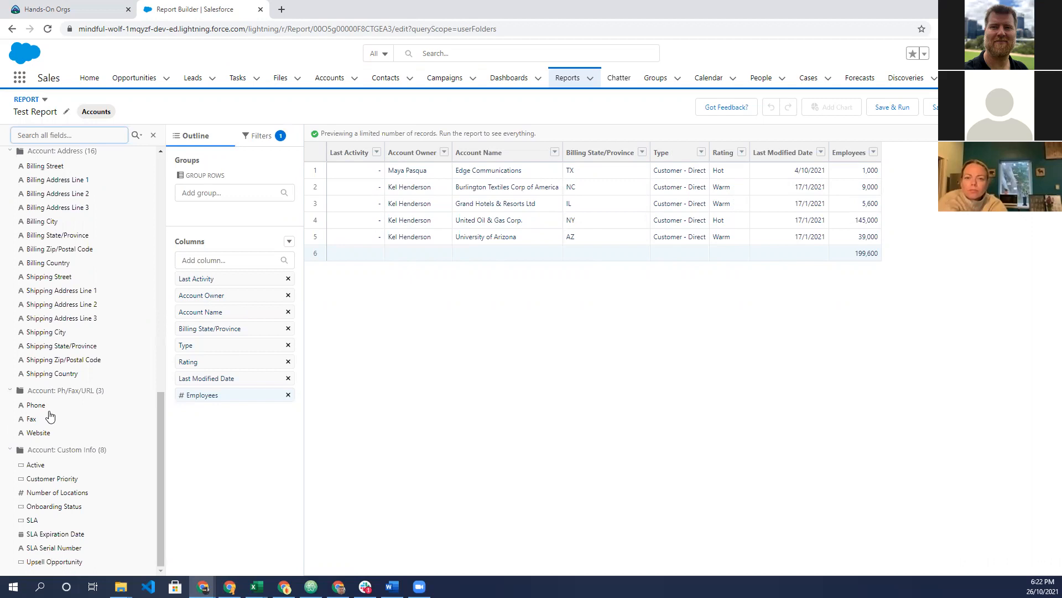
pyautogui.scroll(1, 50, 416)
pyautogui.scroll(2, 49, 416)
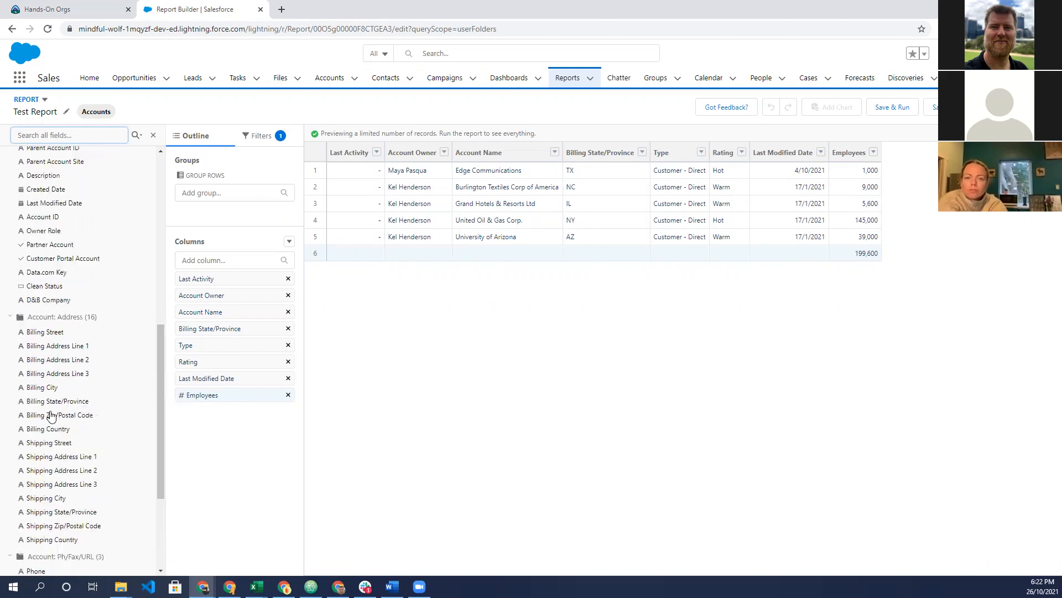
pyautogui.scroll(1, 51, 416)
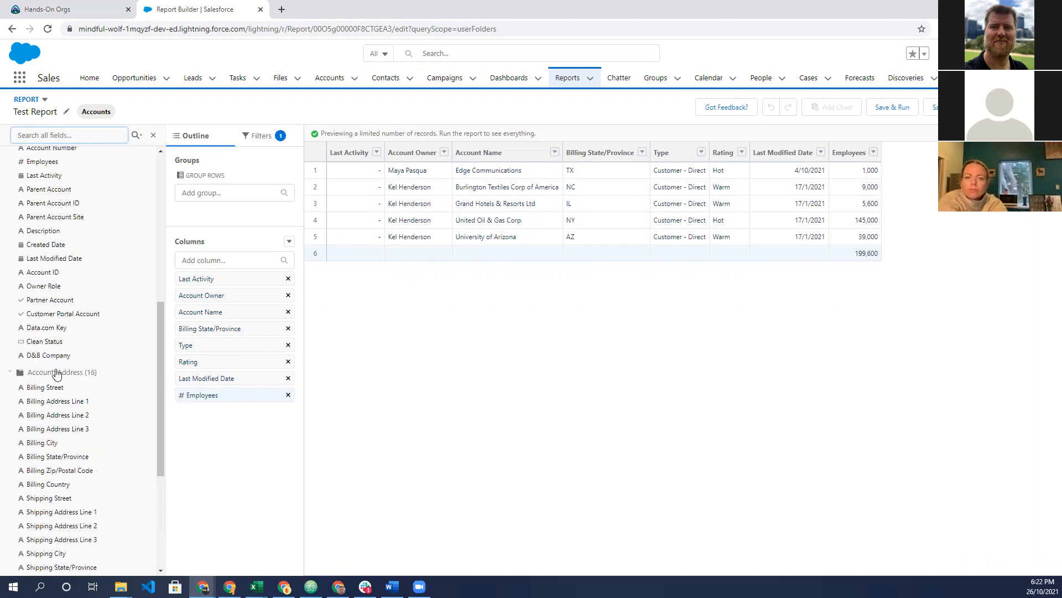
pyautogui.scroll(1, 66, 371)
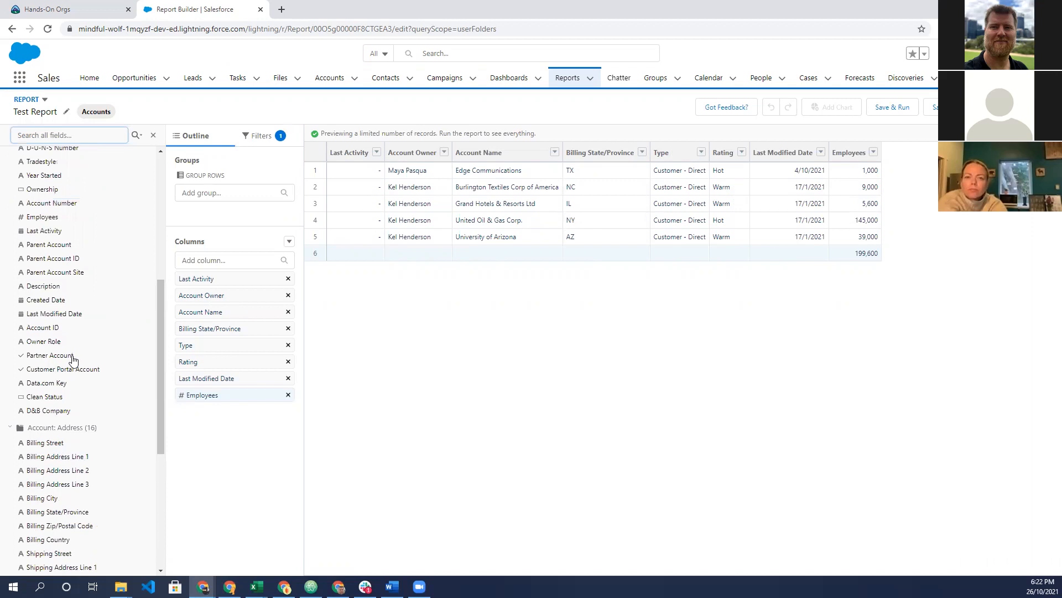
pyautogui.scroll(1, 73, 359)
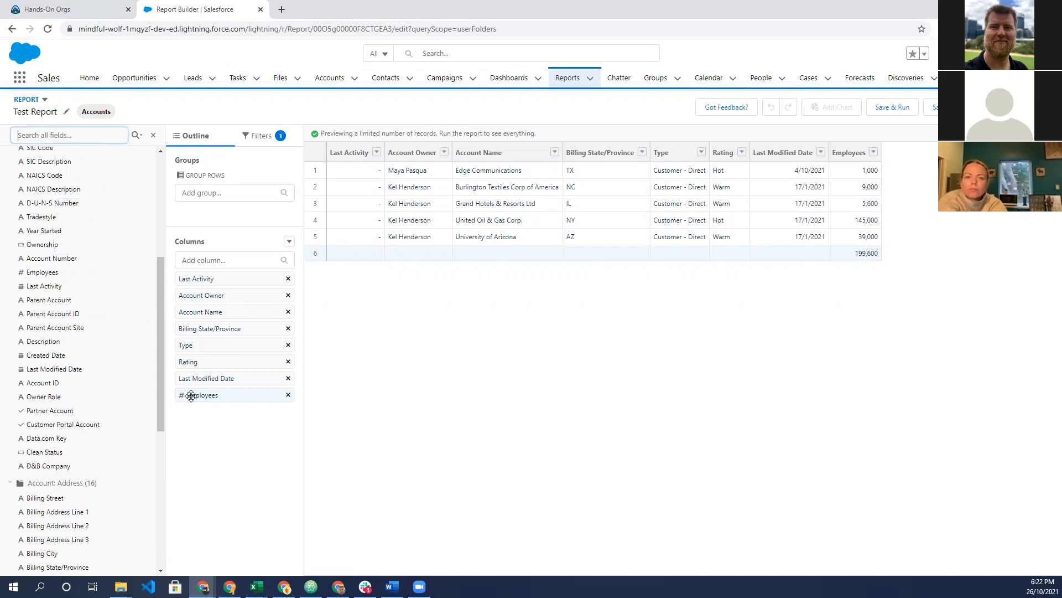
# Review the summarize options of the Employees column and close them
pyautogui.click(245, 397)
pyautogui.click(245, 397)
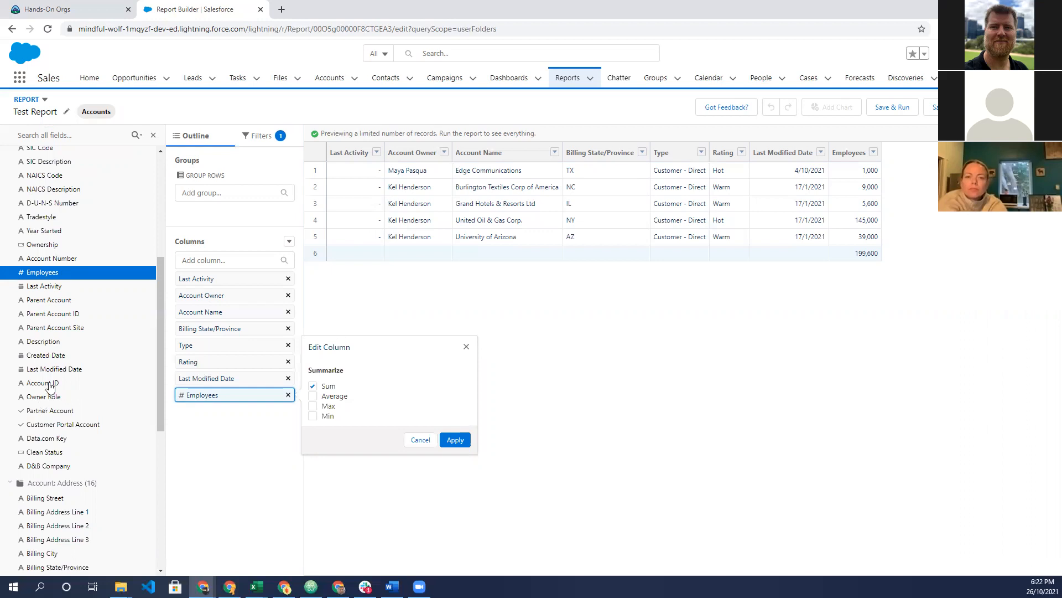
pyautogui.scroll(-1, 49, 386)
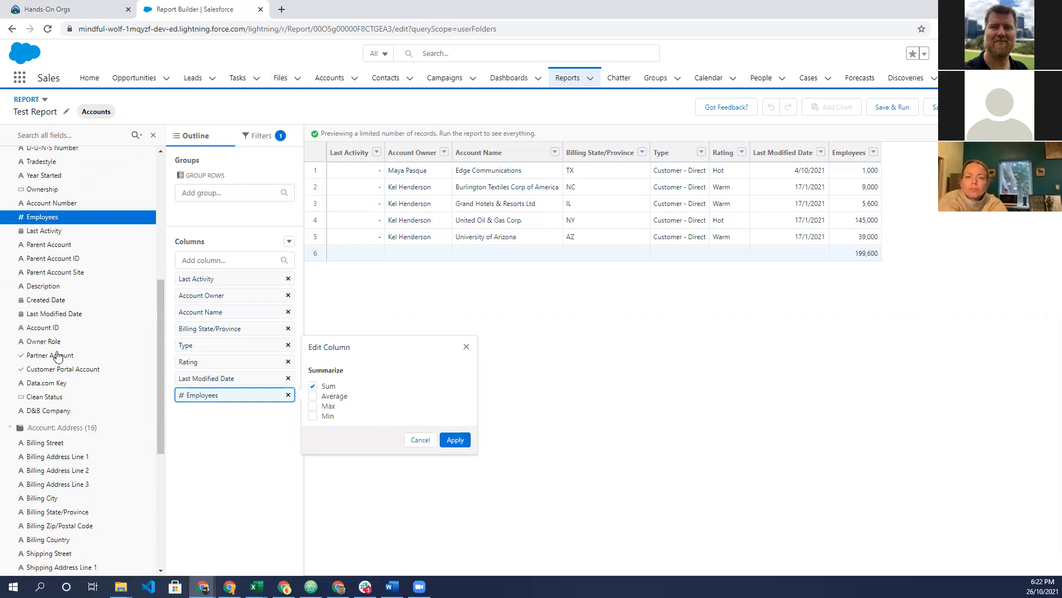
pyautogui.scroll(3, 58, 356)
pyautogui.click(50, 263)
# Group the report rows by Industry and refresh the preview
pyautogui.moveTo(38, 244); pyautogui.dragTo(189, 212)
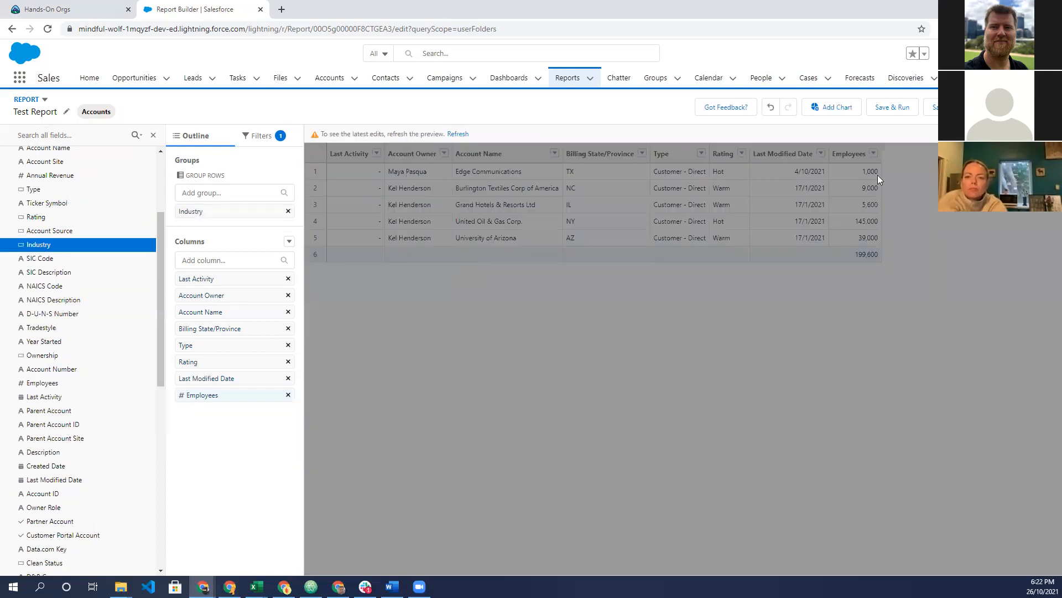
pyautogui.click(458, 134)
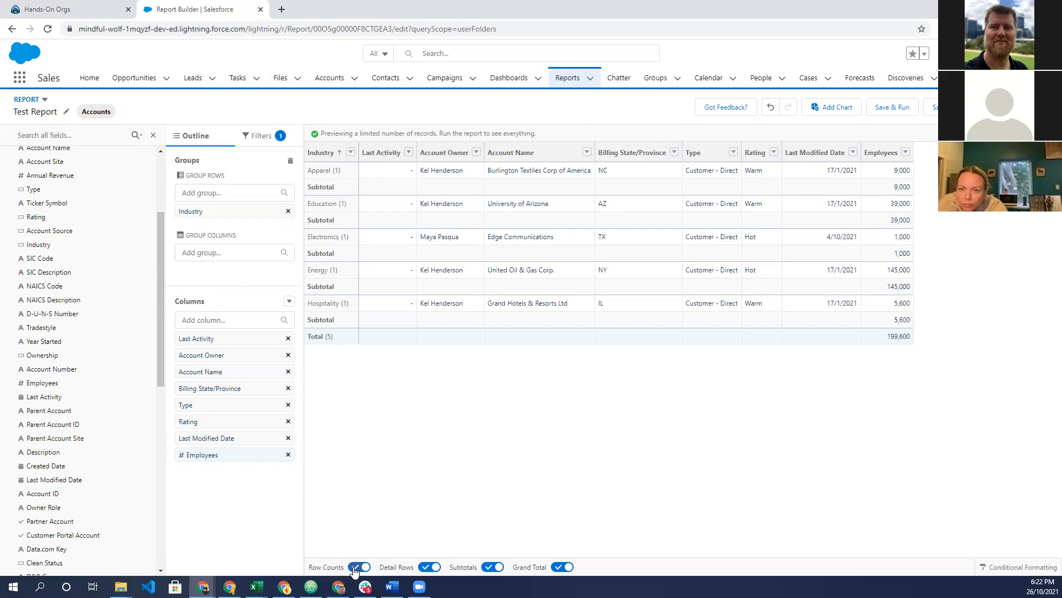
# Turn the detail rows off, on and off again, refreshing the preview to compare the summarized and detailed layouts
pyautogui.click(429, 566)
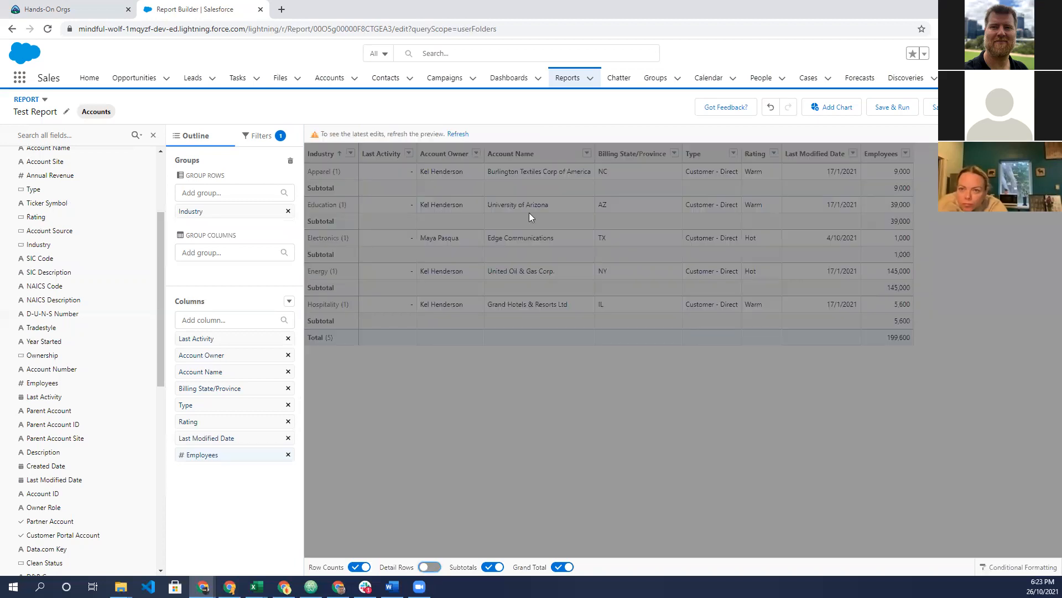
pyautogui.click(457, 134)
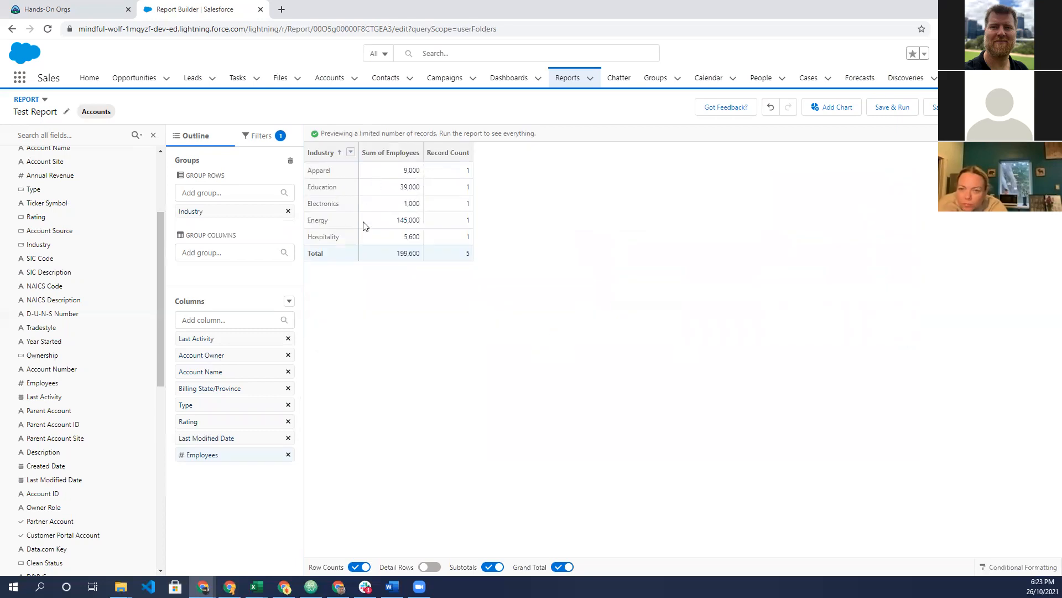
pyautogui.click(430, 564)
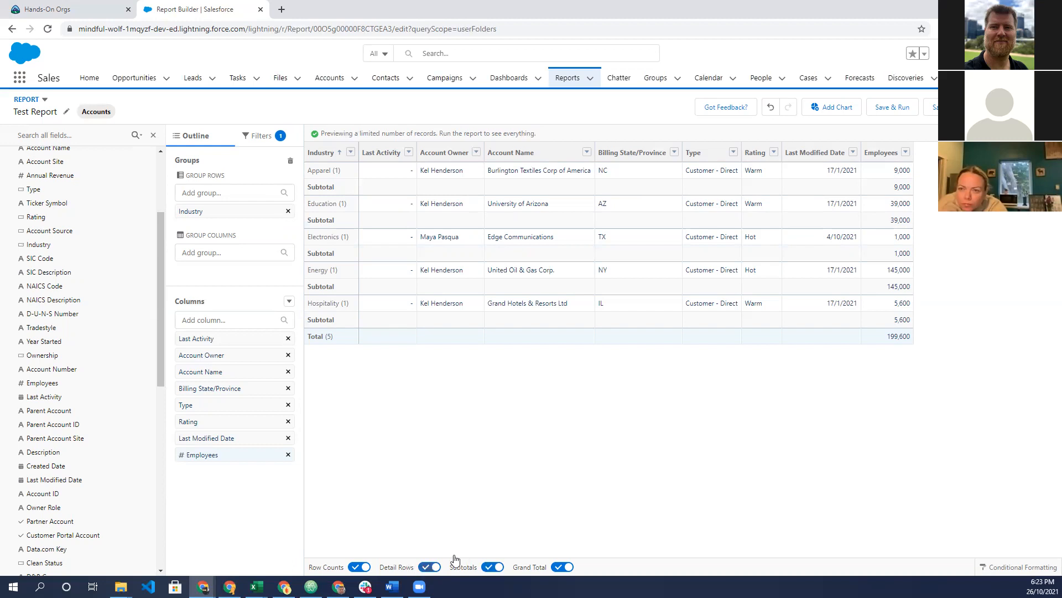
pyautogui.click(427, 566)
pyautogui.click(457, 134)
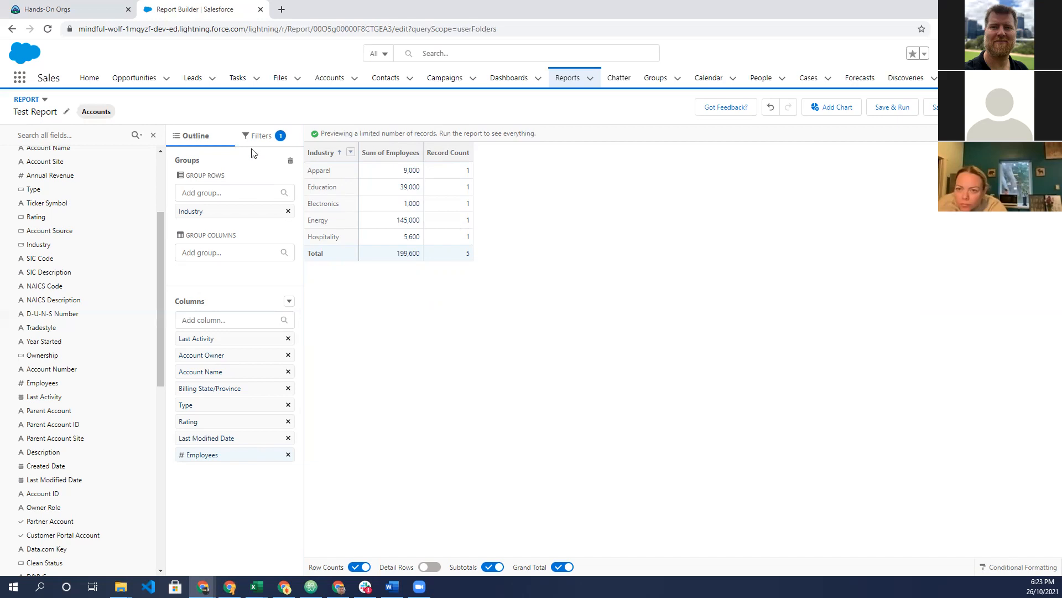
# Remove the Rating filter from the report and refresh the preview
pyautogui.click(269, 143)
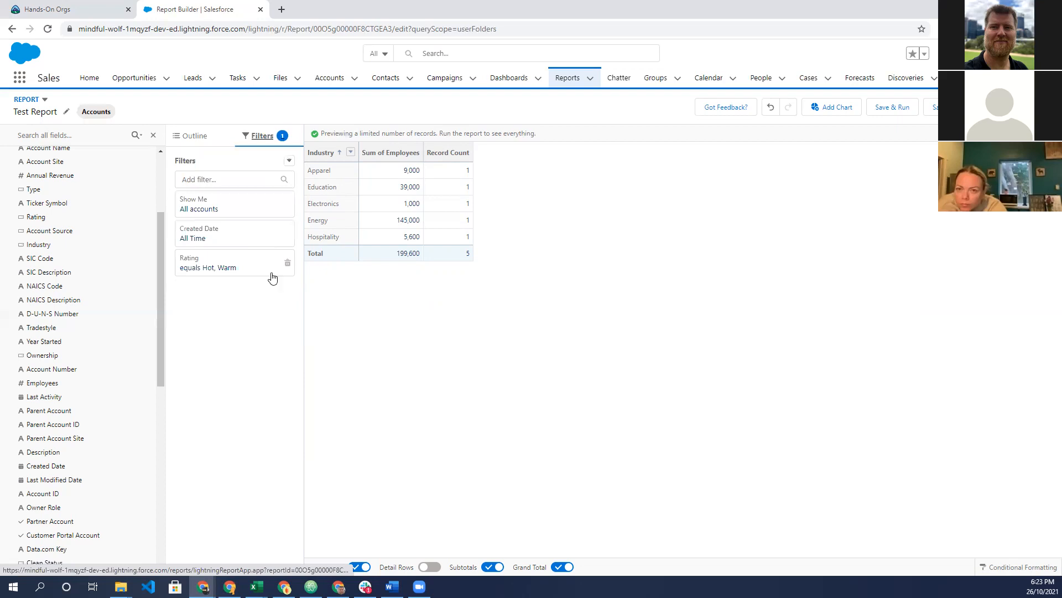
pyautogui.click(287, 262)
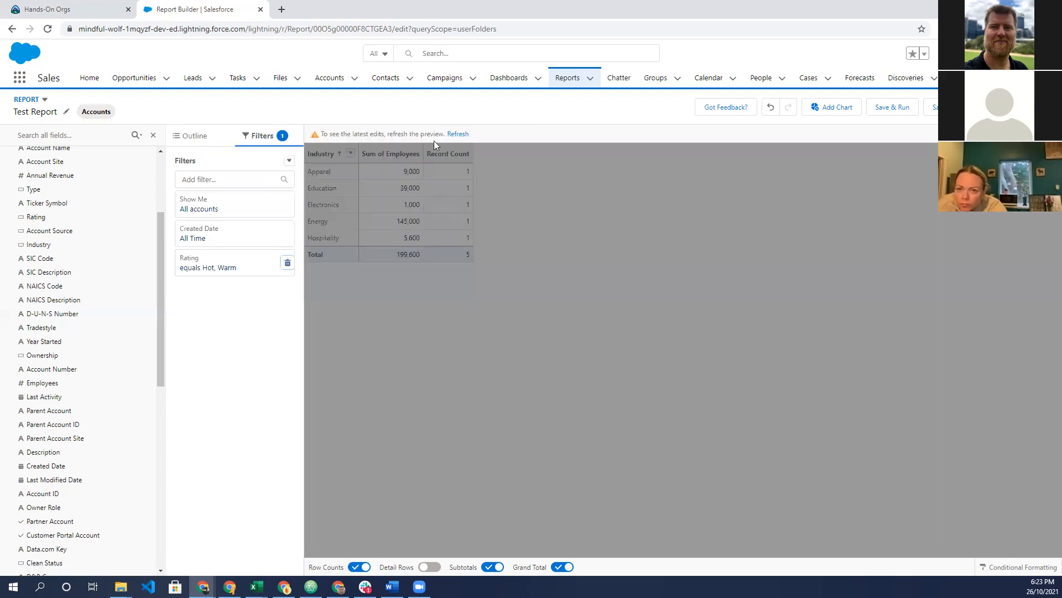
pyautogui.click(457, 135)
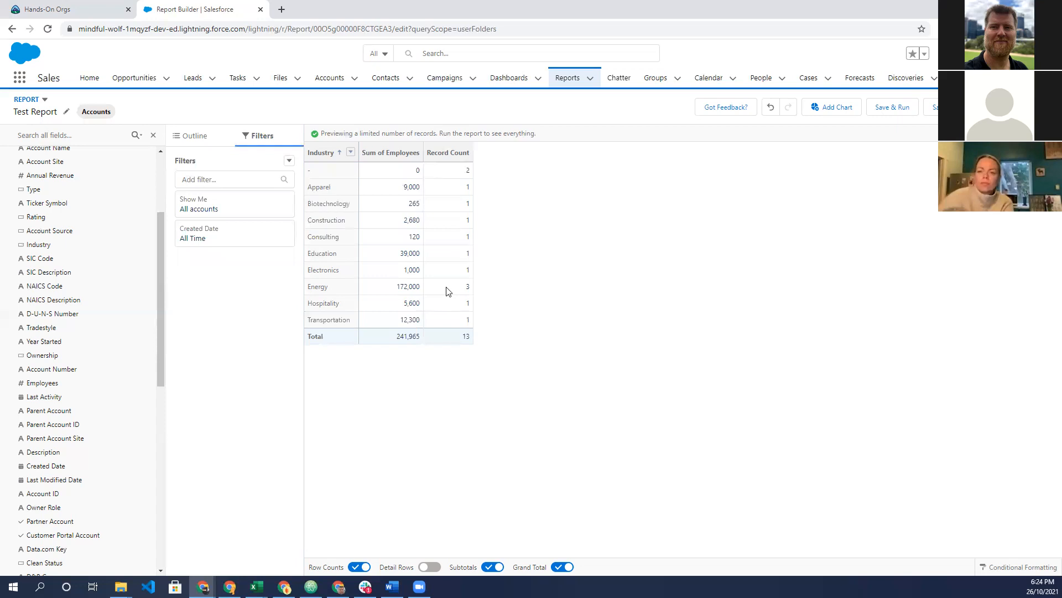
# Show the detail rows to inspect the individual accounts in each industry, and hide them again with a refreshed preview
pyautogui.click(430, 567)
pyautogui.click(454, 136)
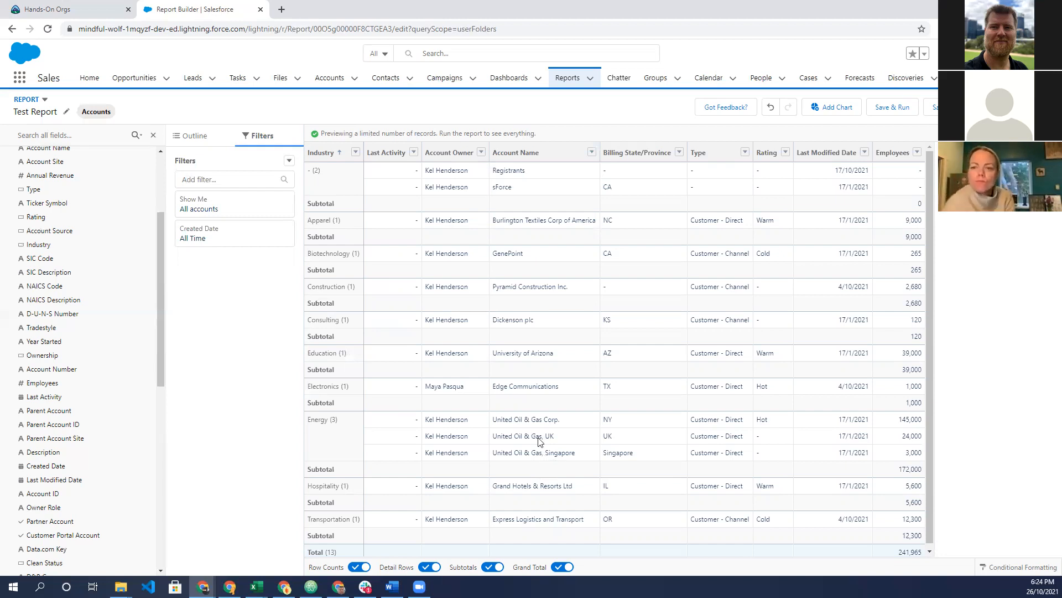
pyautogui.click(428, 567)
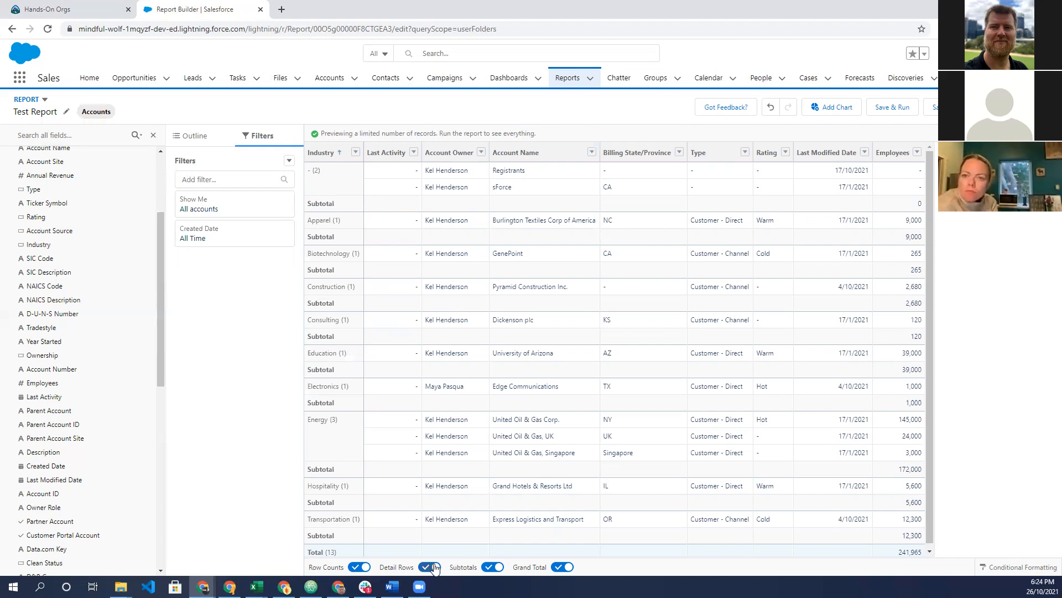
pyautogui.click(453, 135)
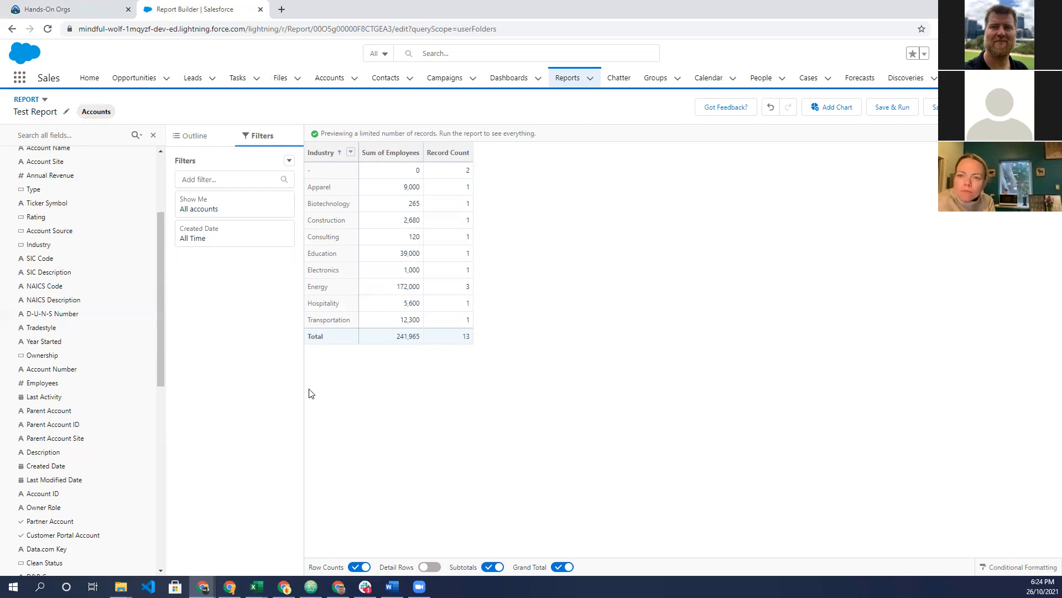
# Group the report columns by Type to lay the report out as a matrix against Industry
pyautogui.click(194, 135)
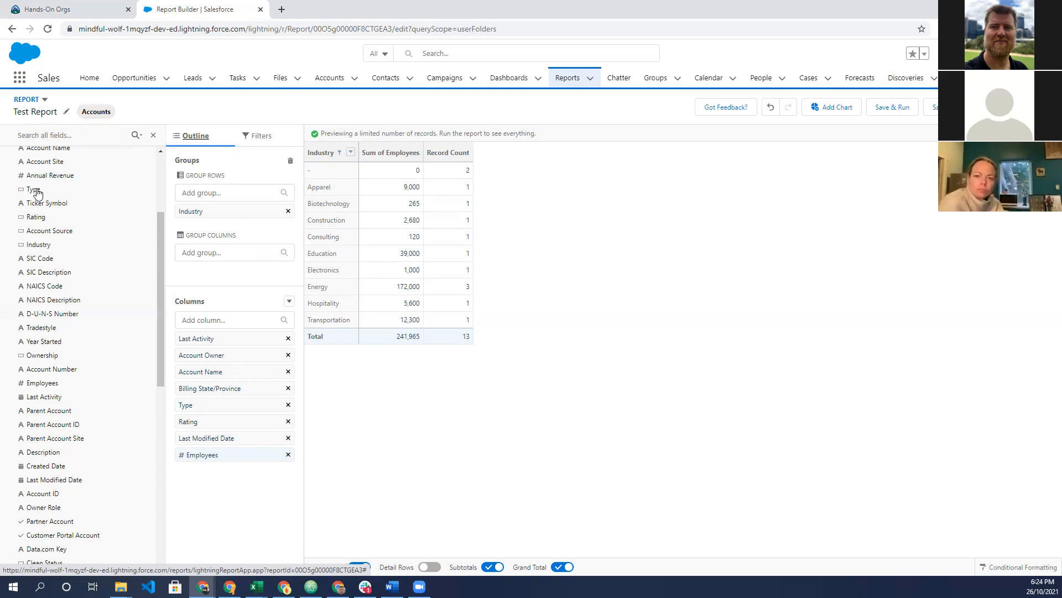
pyautogui.moveTo(37, 193); pyautogui.dragTo(199, 272)
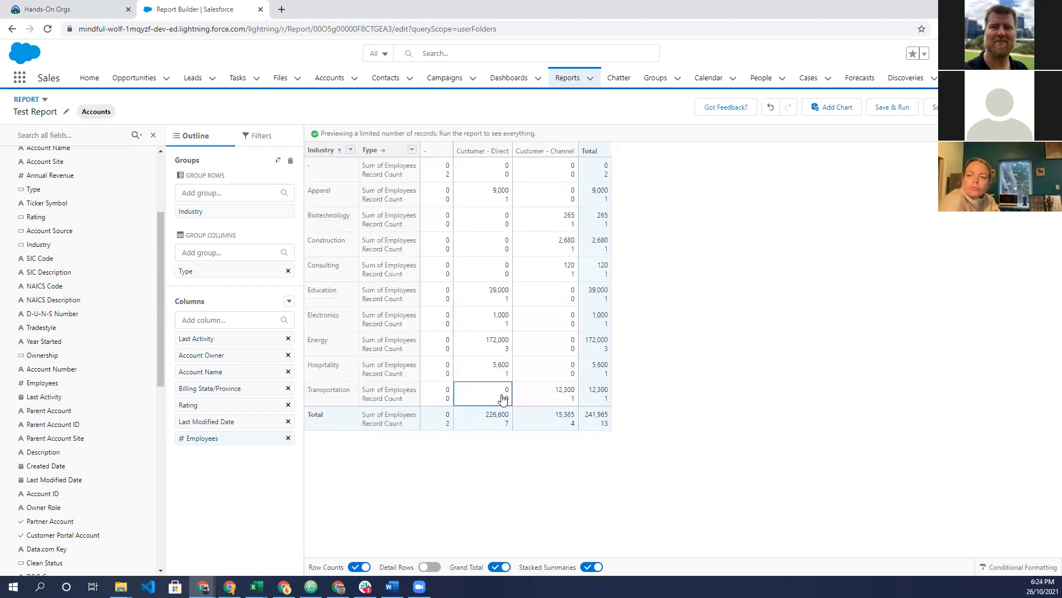
pyautogui.click(690, 410)
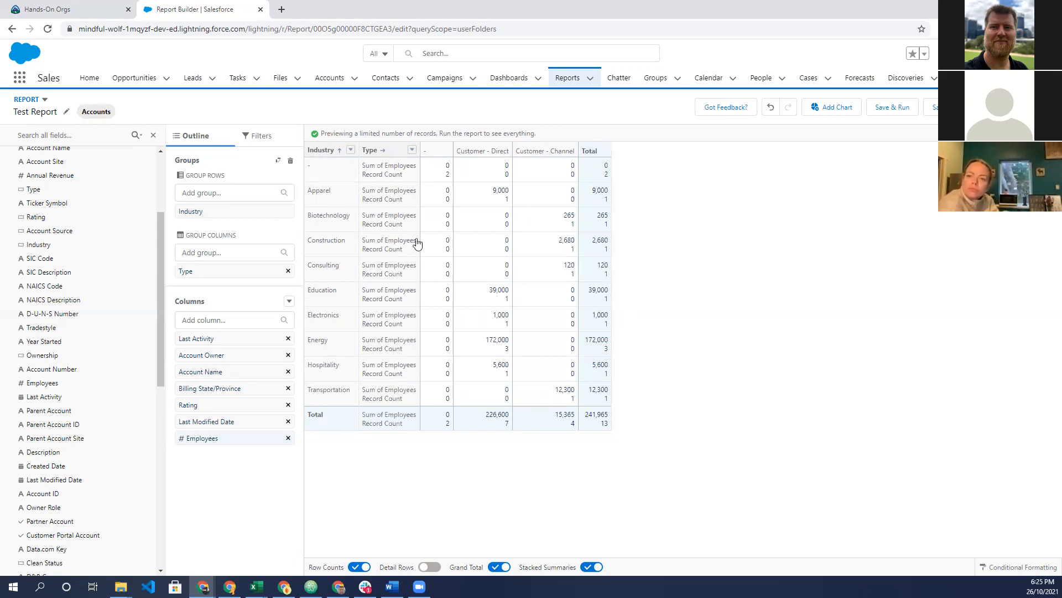
pyautogui.click(549, 214)
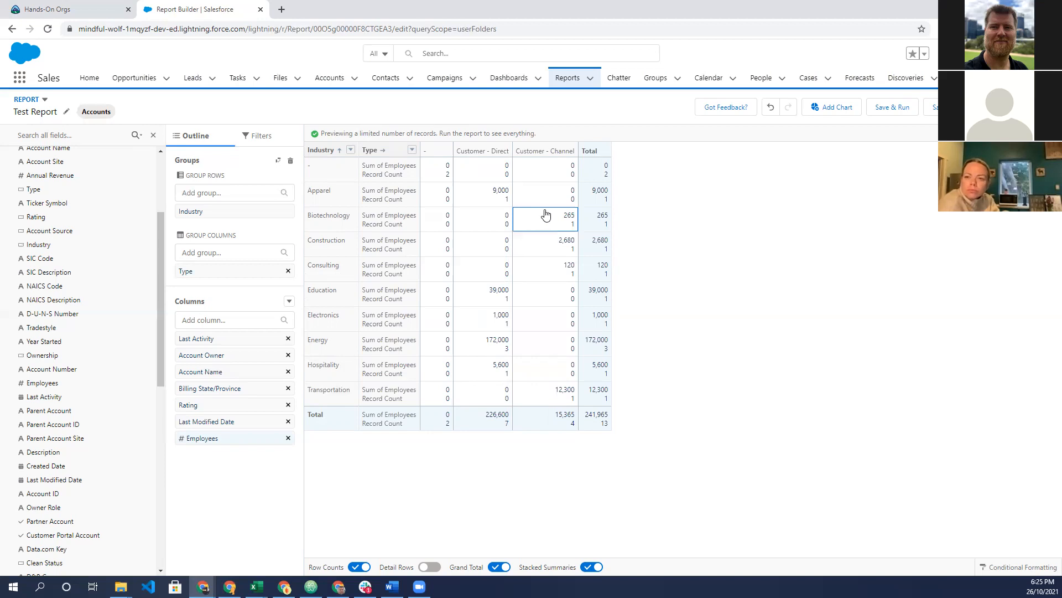
pyautogui.click(482, 240)
pyautogui.click(265, 463)
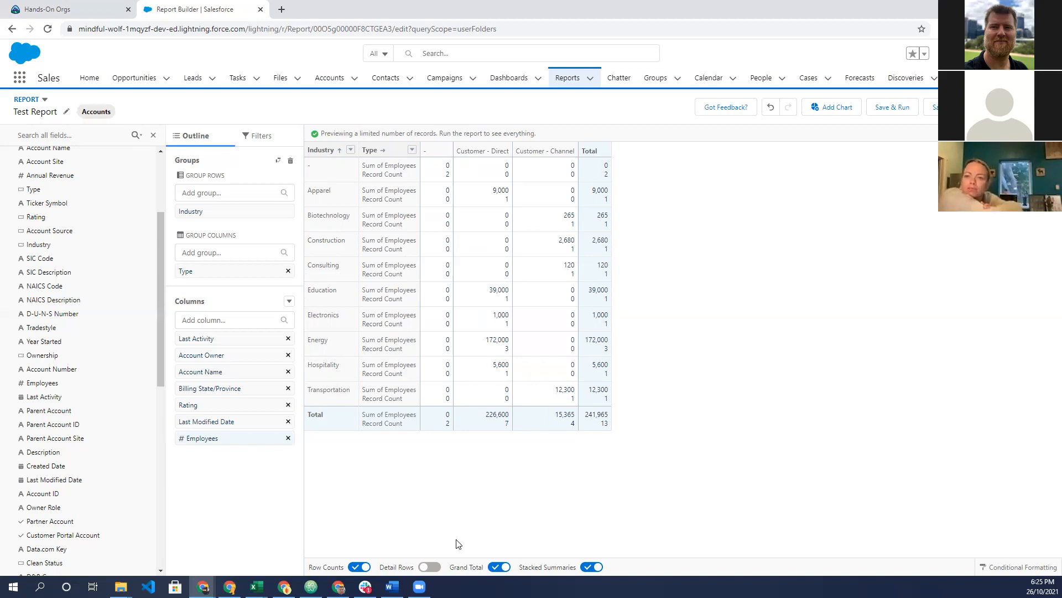
# Show the detail rows beneath the matrix with a refreshed preview, and turn off the row counts
pyautogui.click(431, 567)
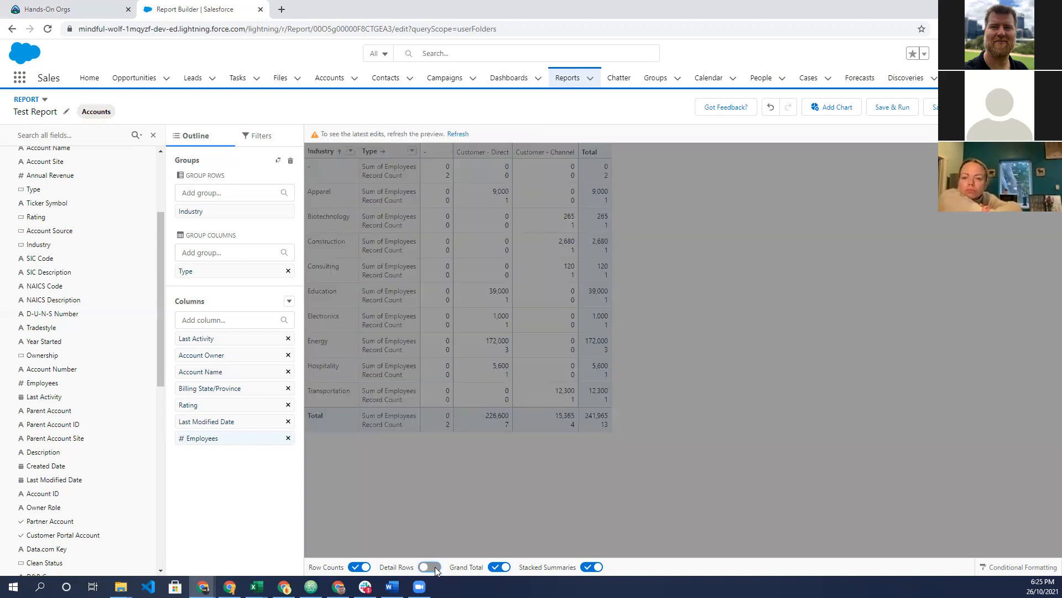
pyautogui.click(457, 134)
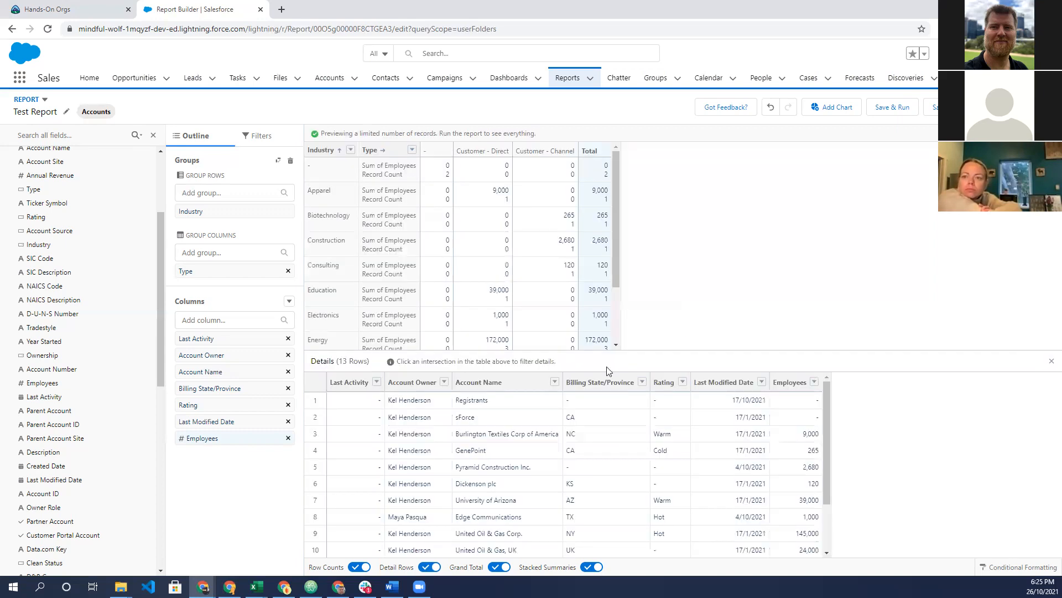
pyautogui.scroll(-2, 438, 433)
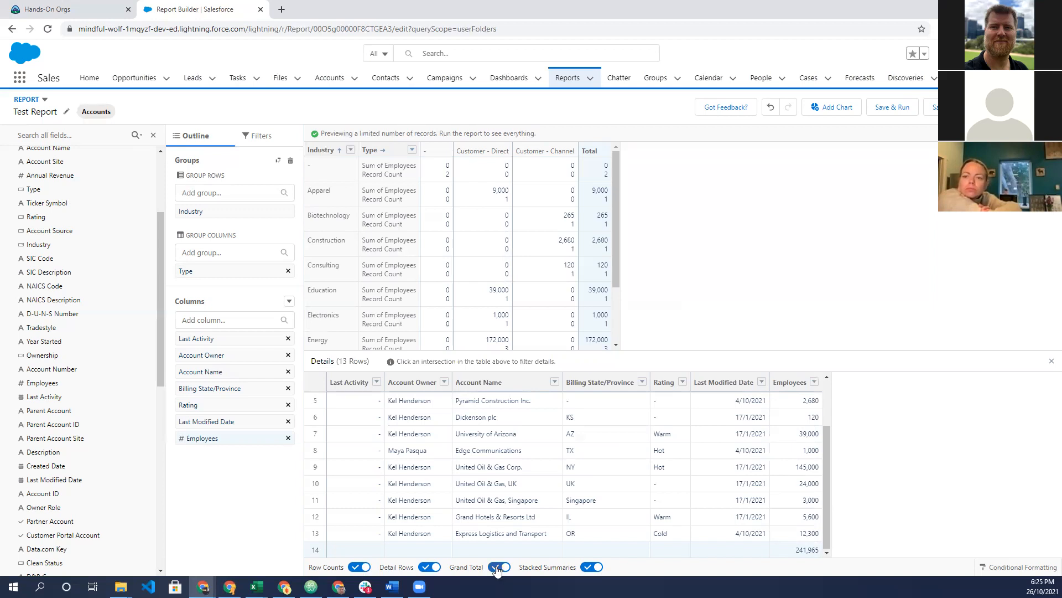
pyautogui.click(357, 568)
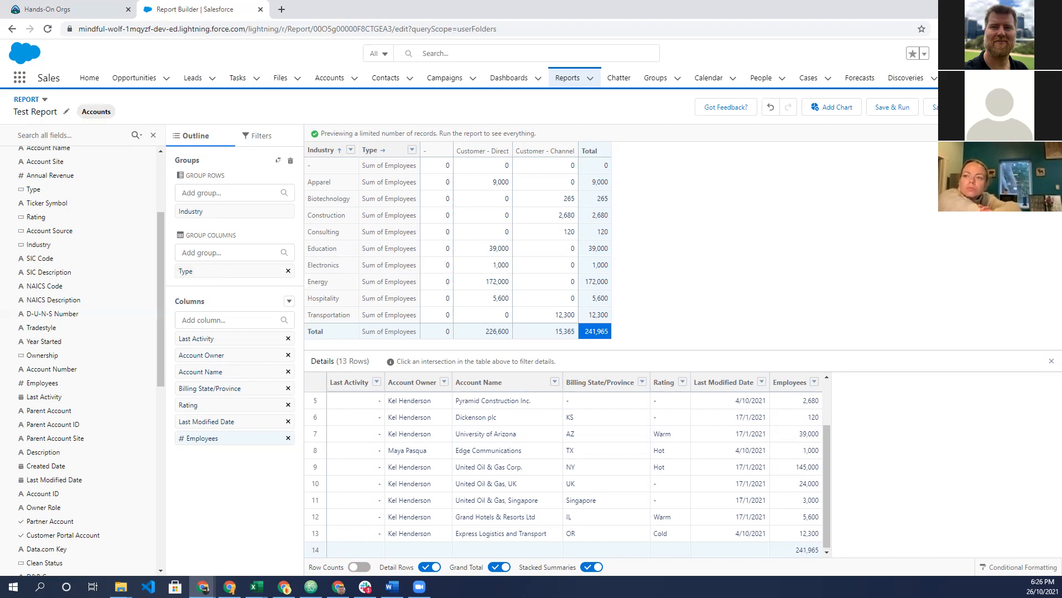
# Open Setup and find the Report Types page by searching for "report"
pyautogui.click(998, 54)
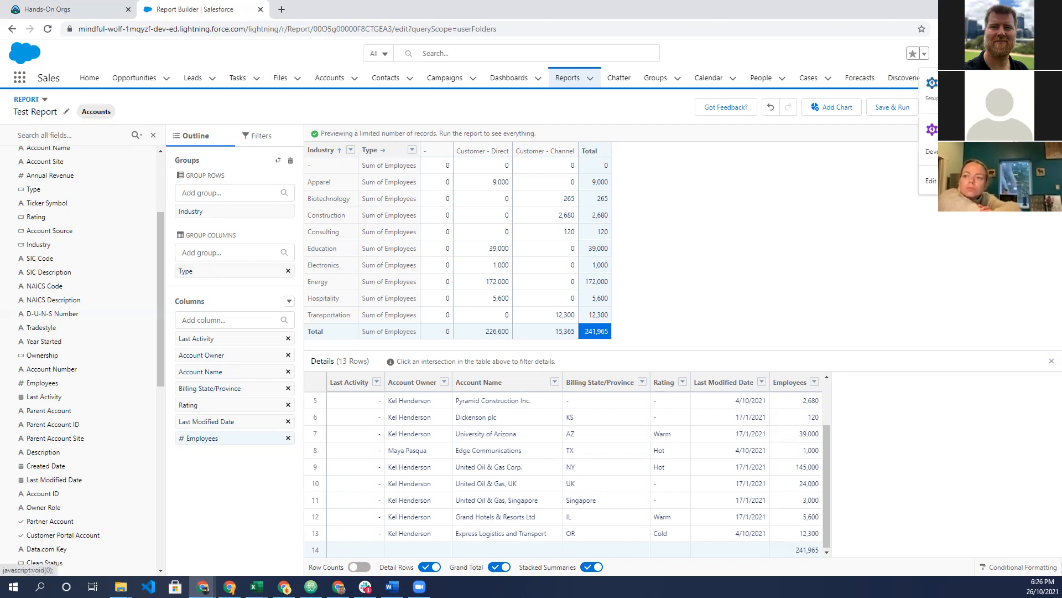
pyautogui.click(973, 91)
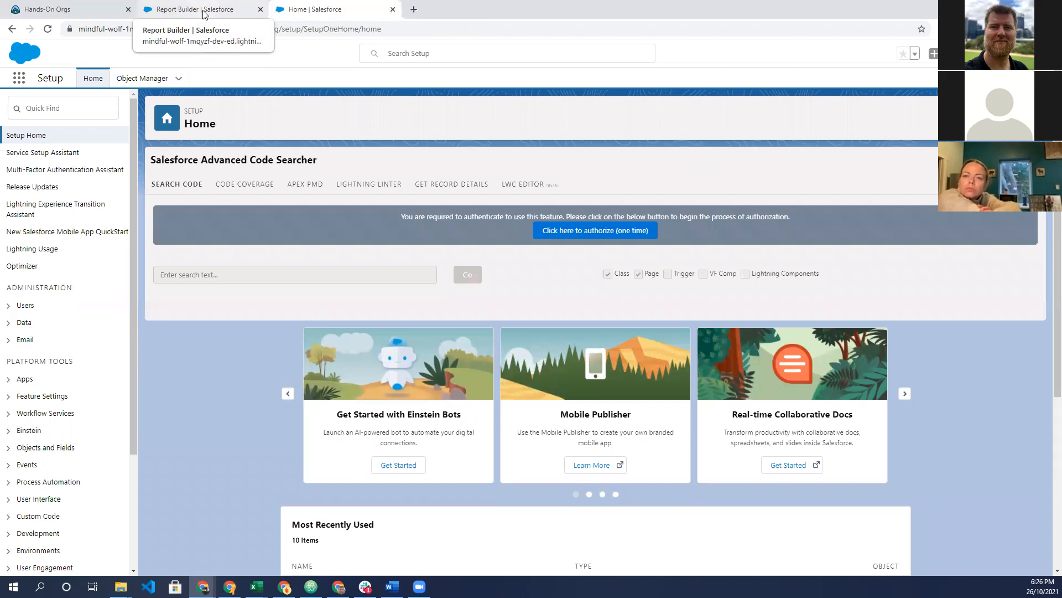
pyautogui.click(70, 104)
pyautogui.write('re')
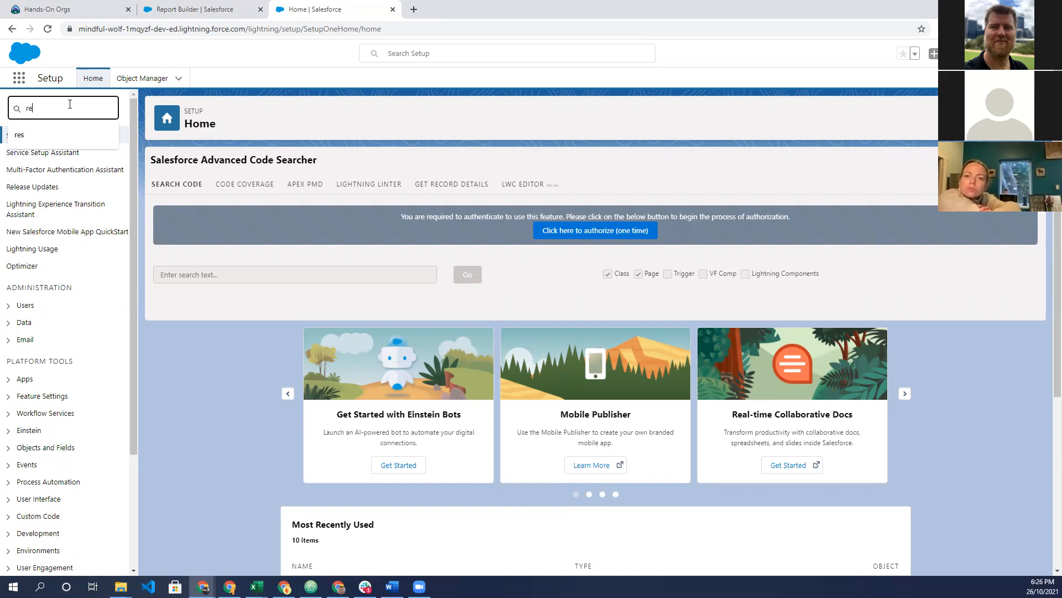
pyautogui.write('port')
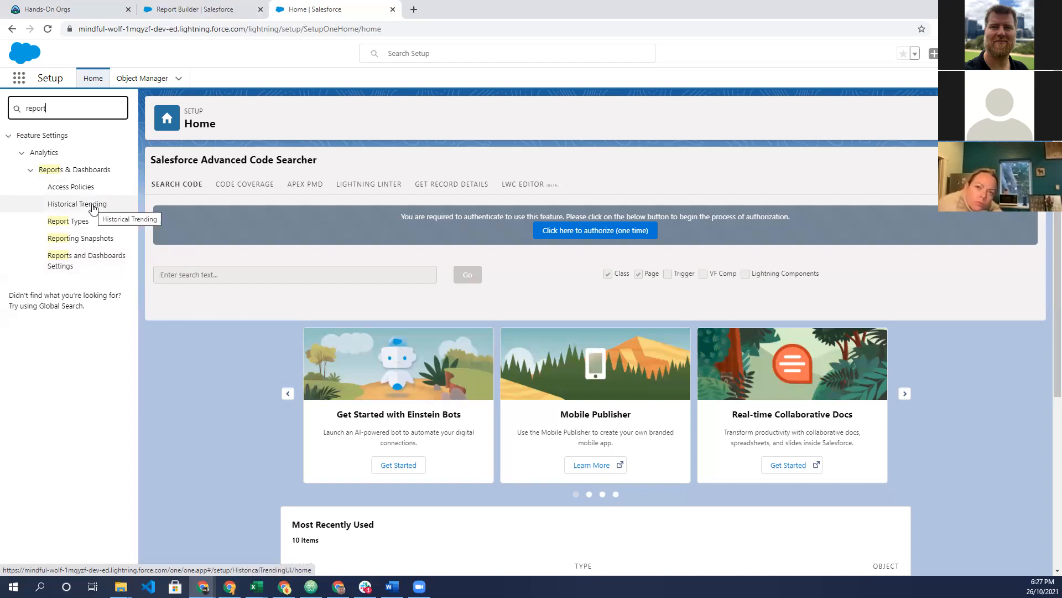
pyautogui.click(82, 222)
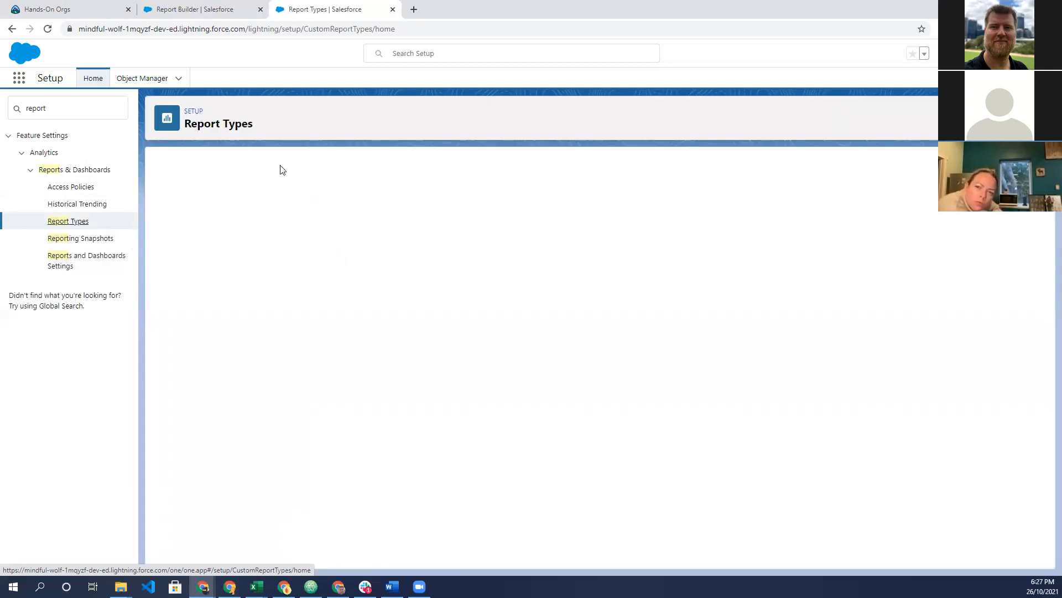
# Open Setup Home in an additional browser tab and start creating a new custom report type
pyautogui.rightClick(98, 81)
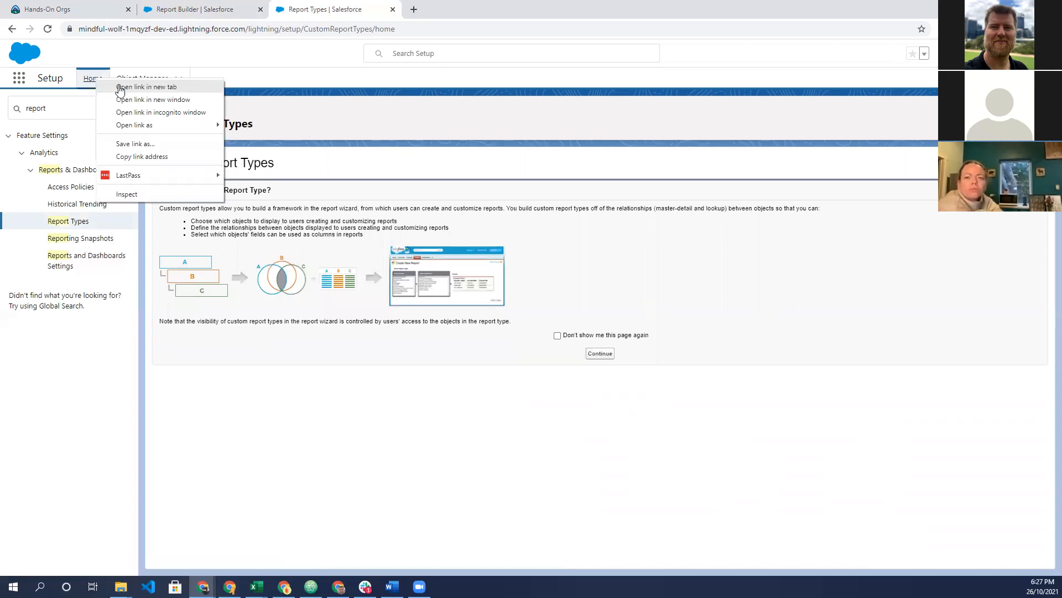
pyautogui.click(122, 88)
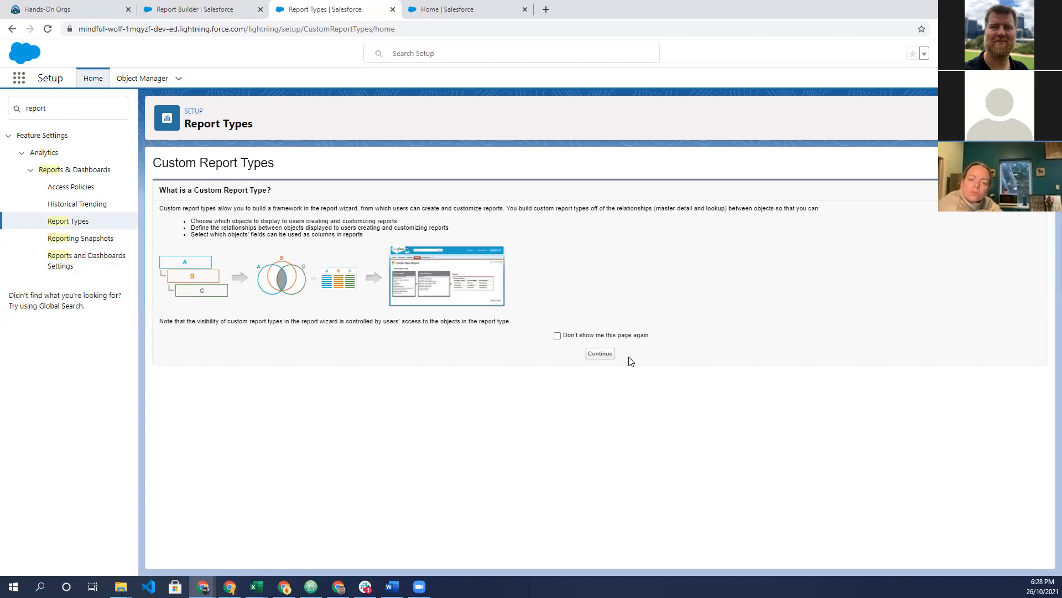
pyautogui.click(599, 355)
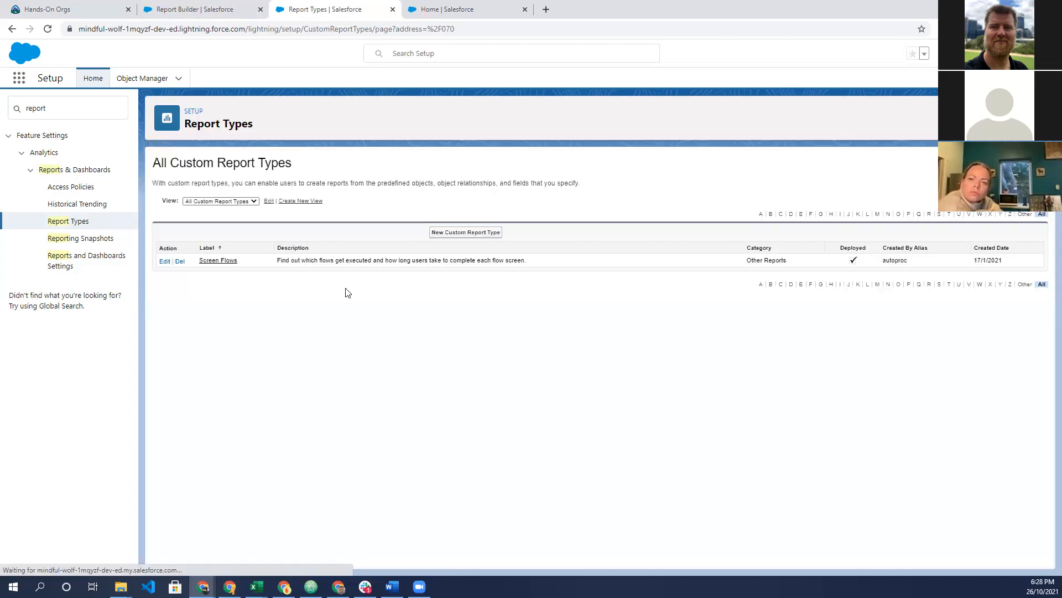
pyautogui.click(462, 233)
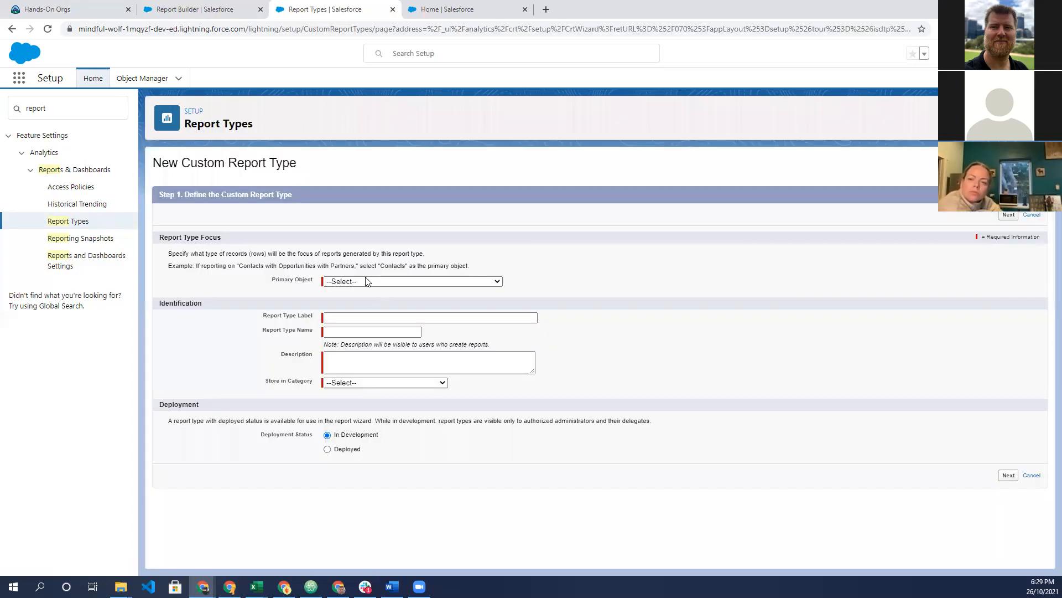
# Set the report type's primary object to Badges and its label to "Test Badges"
pyautogui.click(367, 281)
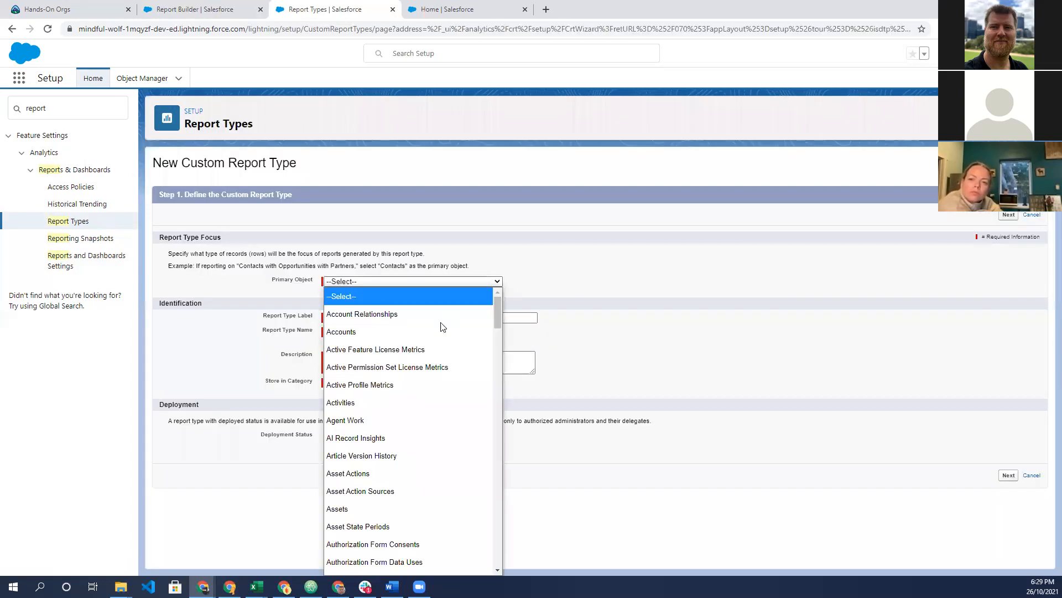
pyautogui.scroll(-4, 441, 324)
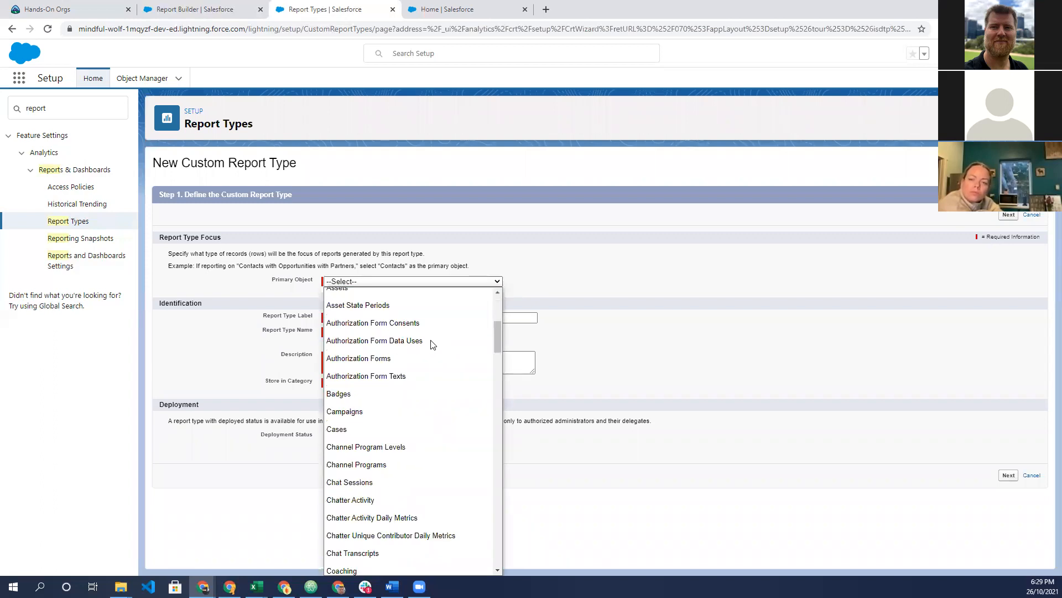
pyautogui.click(338, 393)
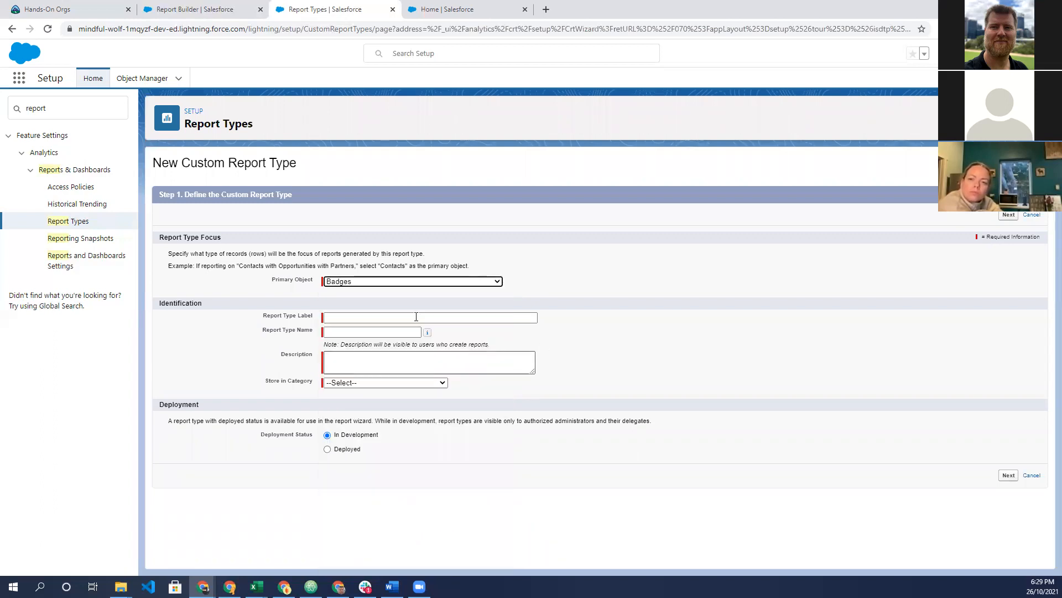
pyautogui.click(416, 317)
pyautogui.write('ad')
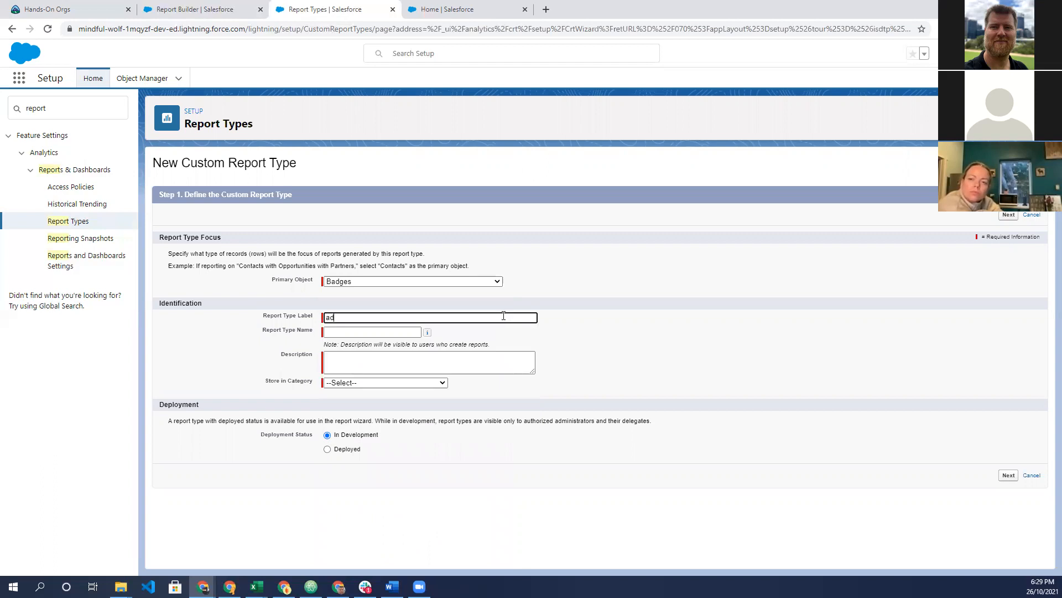
pyautogui.press('BackSpace')
pyautogui.press('BackSpace')
pyautogui.write('Test Badges')
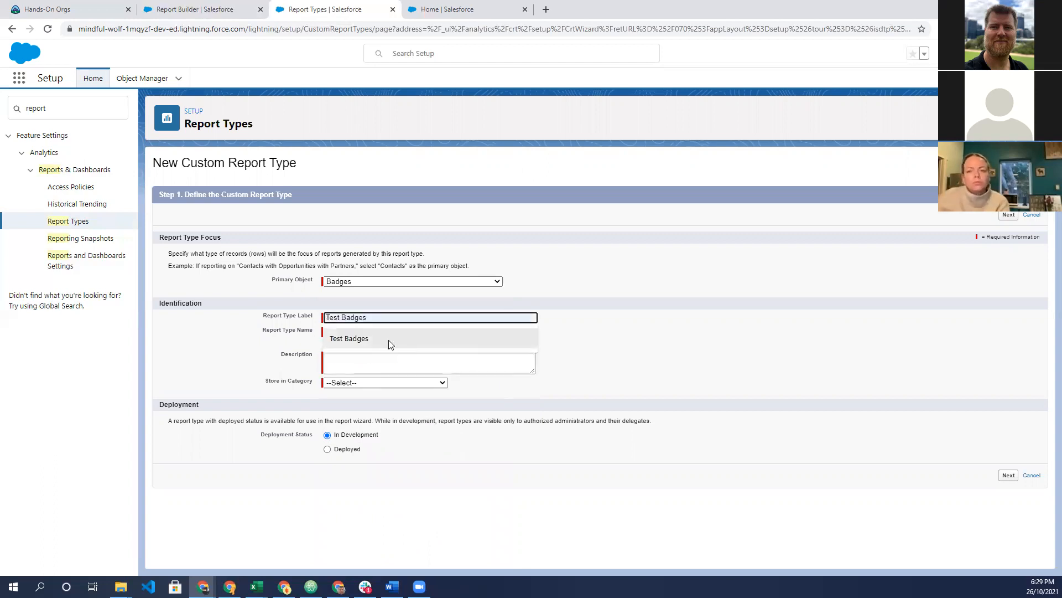
pyautogui.click(390, 341)
# Enter "Test" as the report type's description and store it in the Other Reports category
pyautogui.click(391, 365)
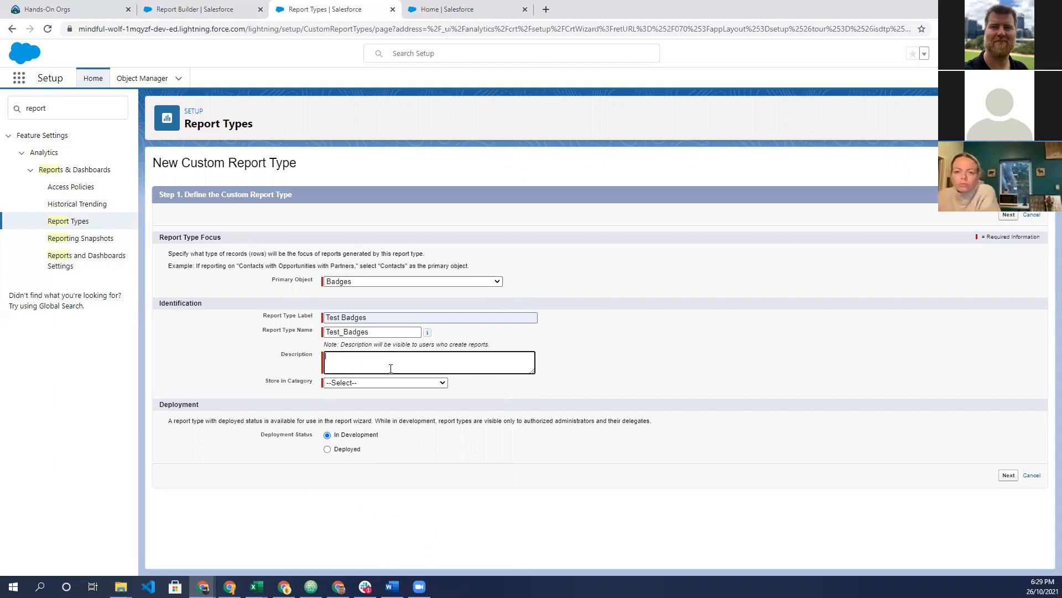
pyautogui.write('Test')
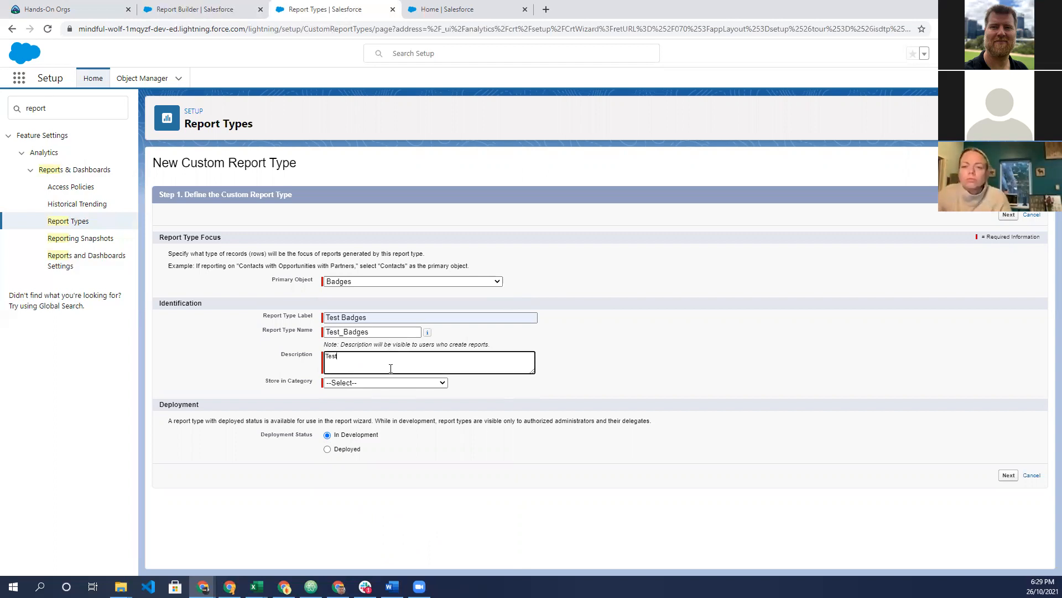
pyautogui.click(389, 382)
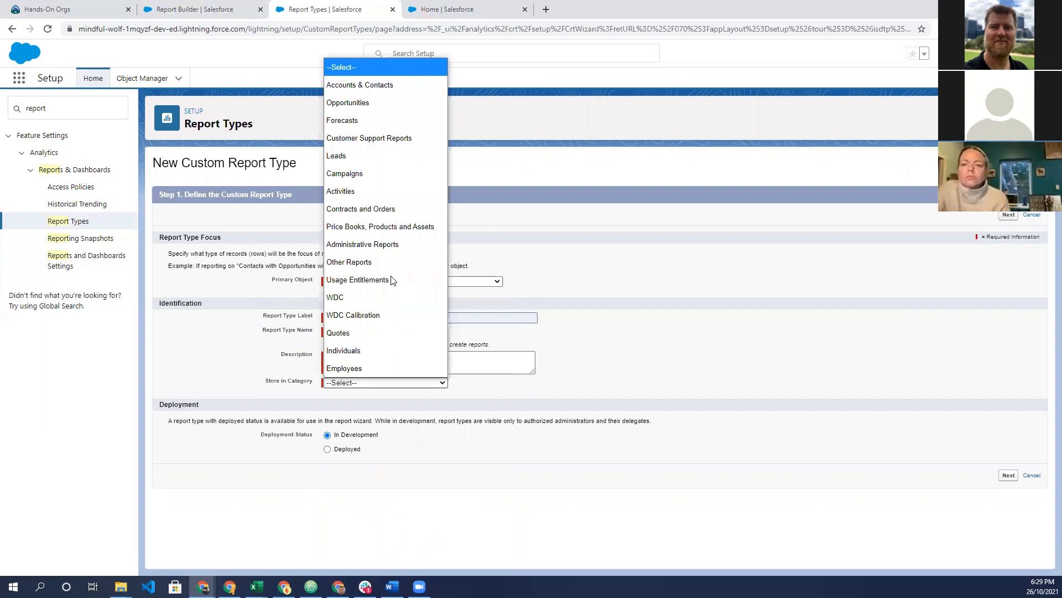
pyautogui.click(348, 262)
# Continue to the report records set and list the objects that can be related to Badges
pyautogui.click(1008, 476)
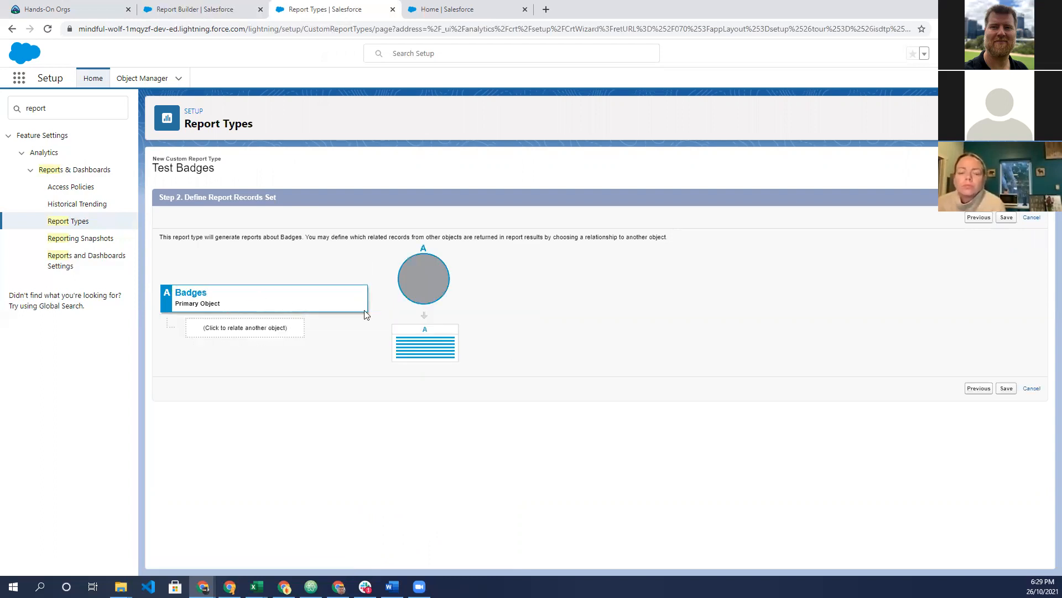
pyautogui.click(279, 337)
pyautogui.click(290, 313)
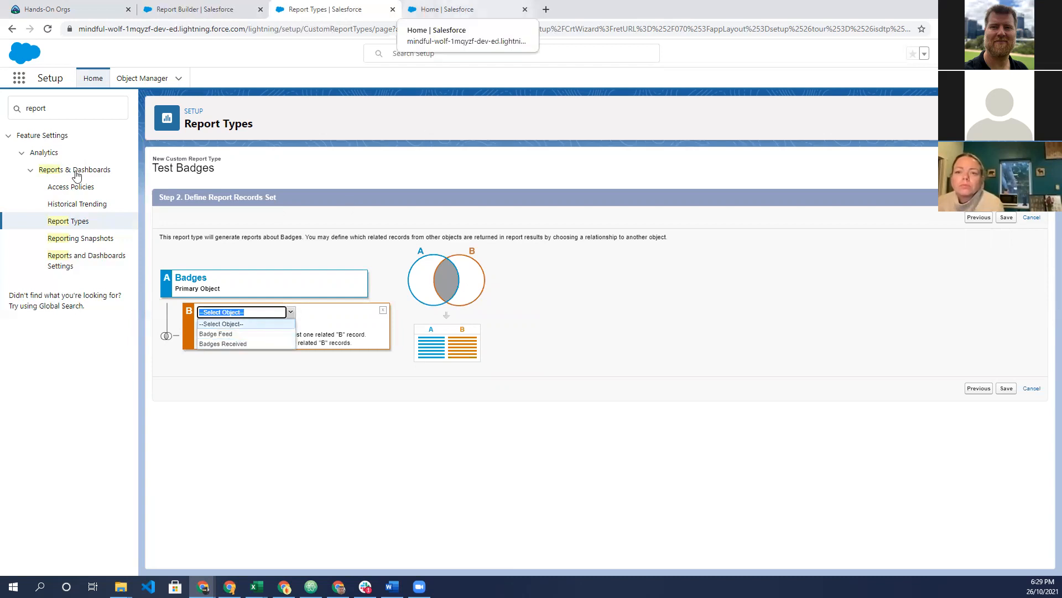
# Search for Schema Builder in the additional Setup tab and open it
pyautogui.click(64, 106)
pyautogui.write('s')
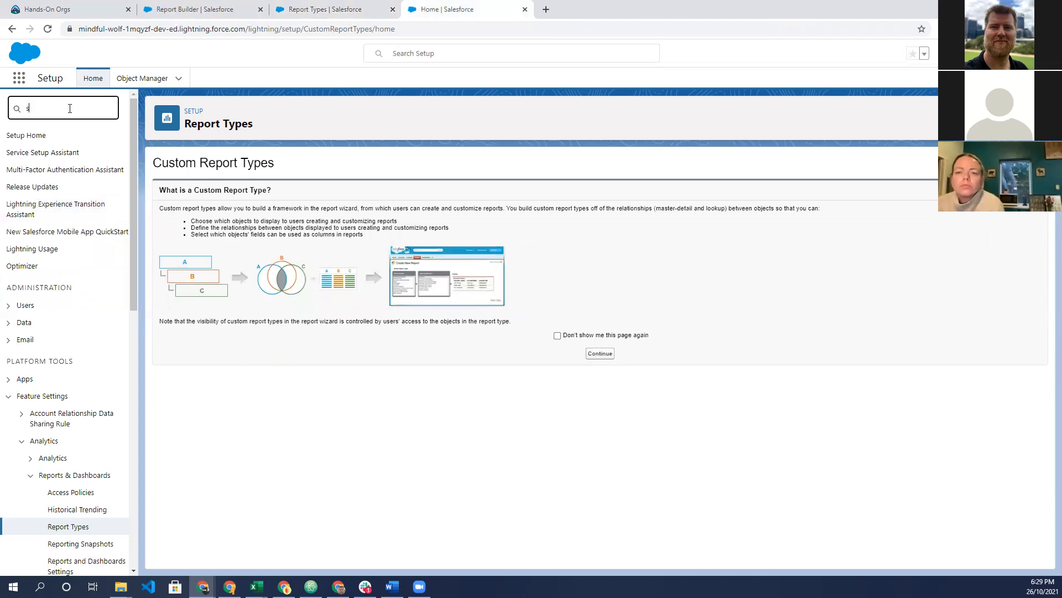
pyautogui.write('che')
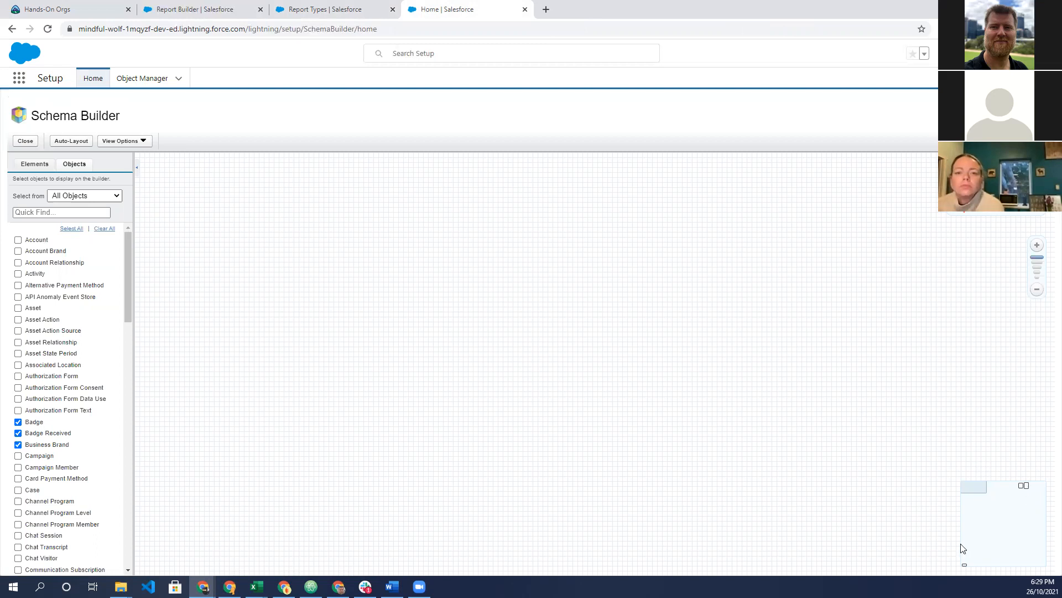
# Locate the Badge and Badge Received objects on the schema canvas and examine the relationship between them
pyautogui.click(967, 562)
pyautogui.moveTo(547, 471); pyautogui.dragTo(996, 212)
pyautogui.moveTo(908, 355); pyautogui.dragTo(431, 521)
pyautogui.moveTo(912, 249); pyautogui.dragTo(897, 269)
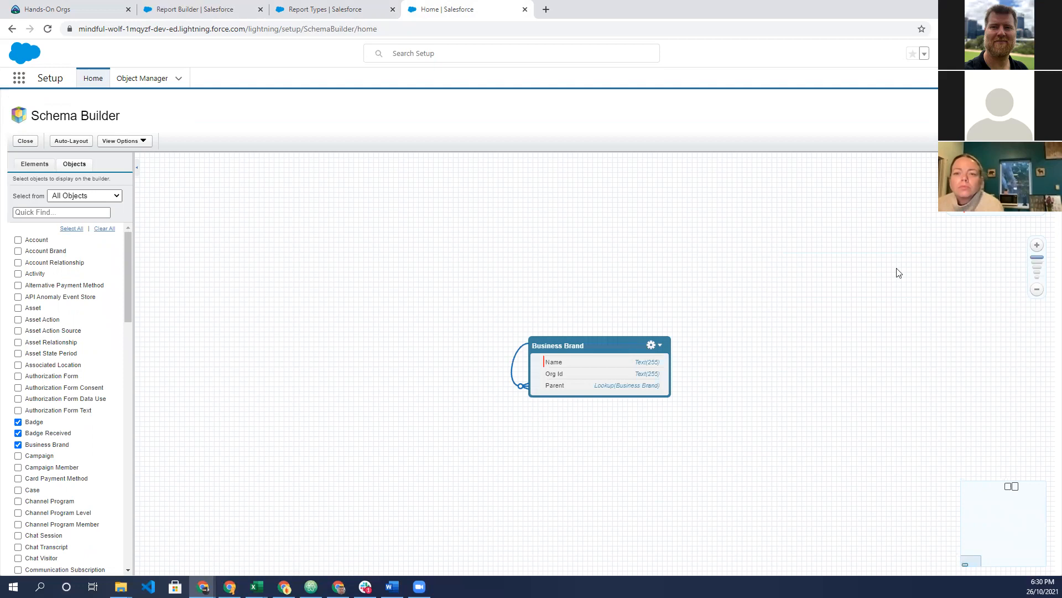
pyautogui.moveTo(839, 338); pyautogui.dragTo(721, 436)
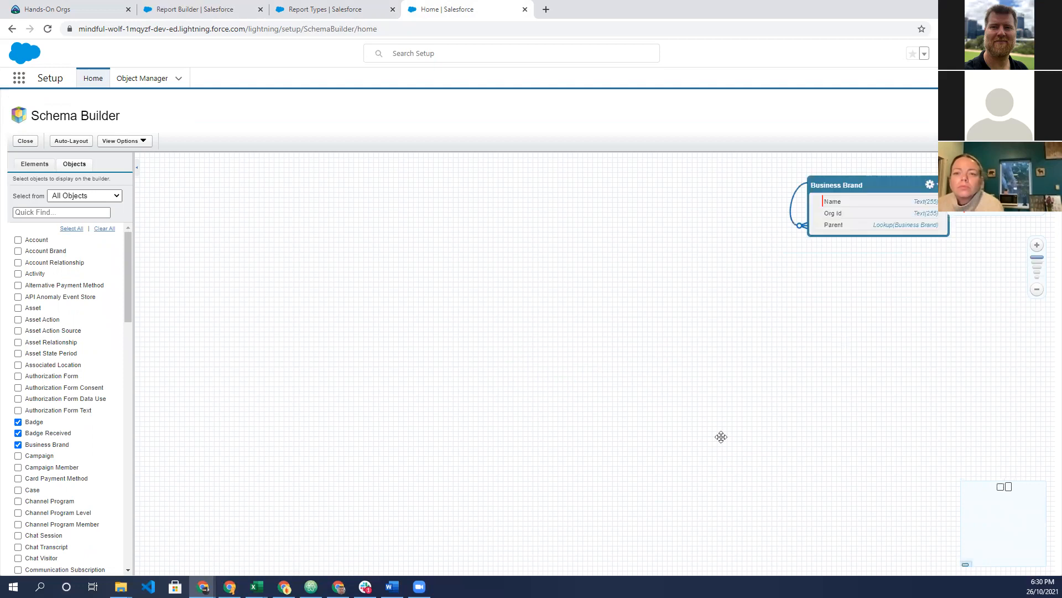
pyautogui.click(1005, 494)
pyautogui.moveTo(822, 173); pyautogui.dragTo(792, 332)
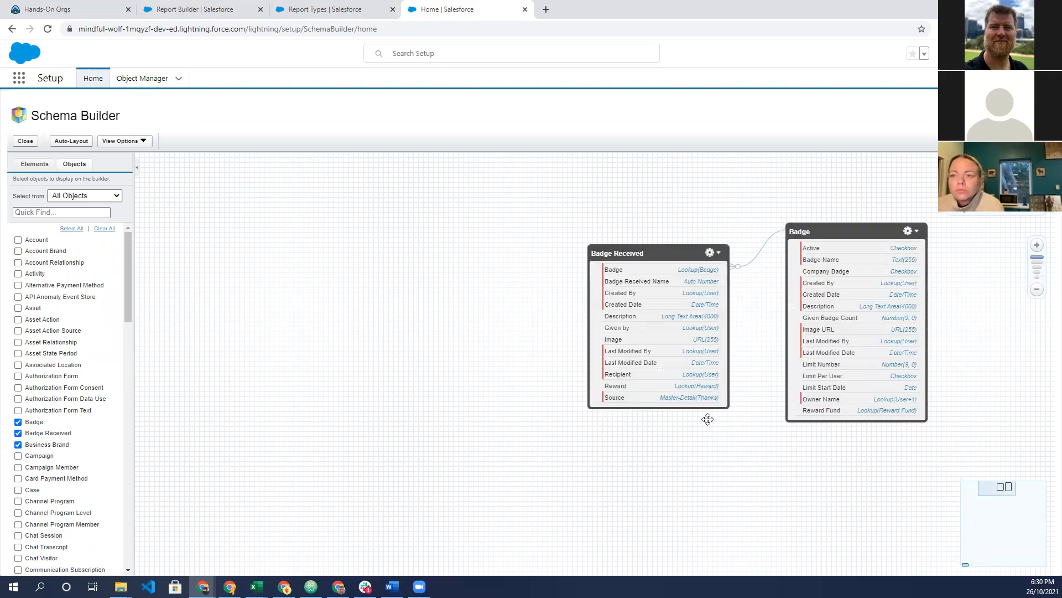
pyautogui.moveTo(708, 418); pyautogui.dragTo(536, 409)
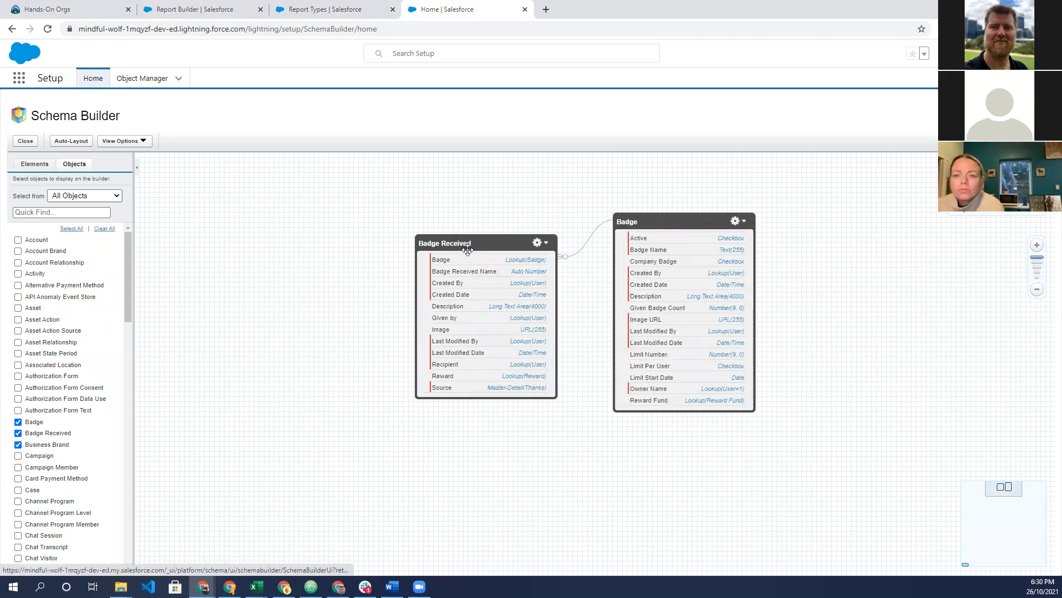
# Relate Badges Received to Badges in the report type so that "A" records may or may not have related "B" records
pyautogui.click(316, 8)
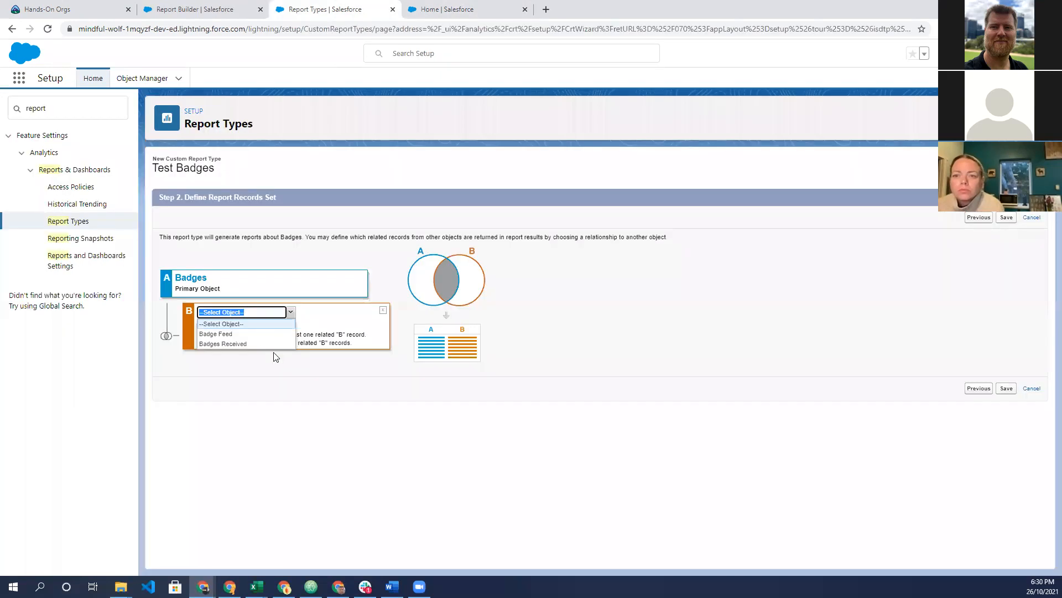
pyautogui.click(241, 344)
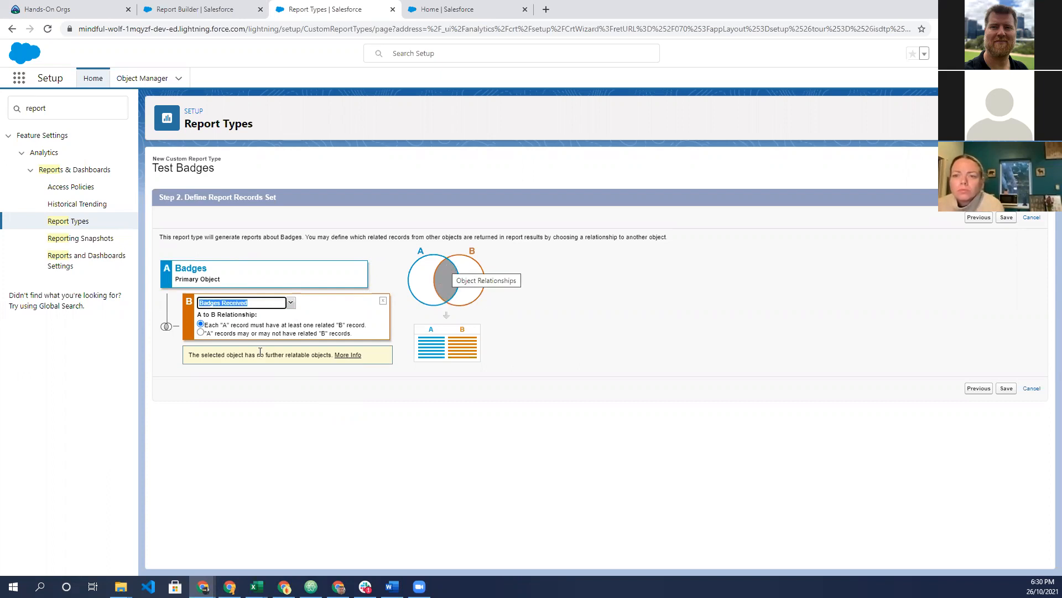
pyautogui.click(236, 337)
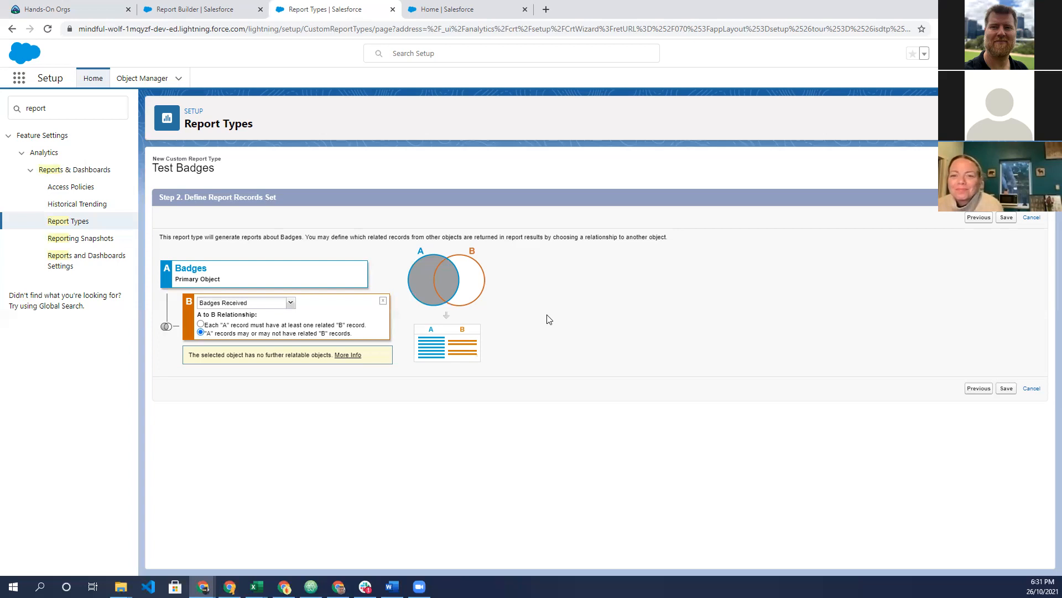
# Return to Schema Builder, show the Activity object and remove Badge, Badge Received and Business Brand from the canvas
pyautogui.click(475, 9)
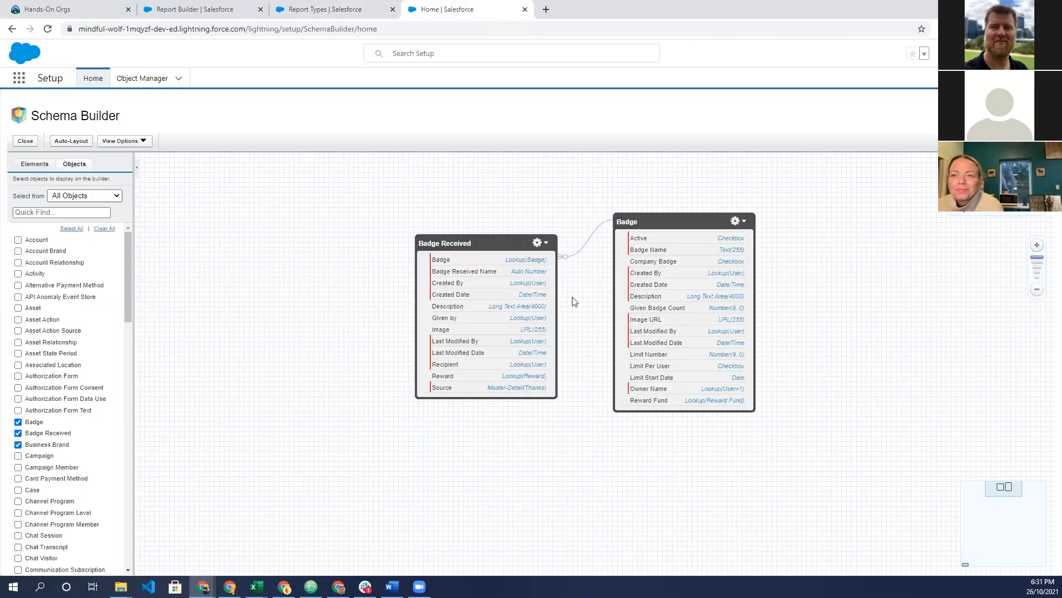
pyautogui.click(19, 445)
pyautogui.click(18, 444)
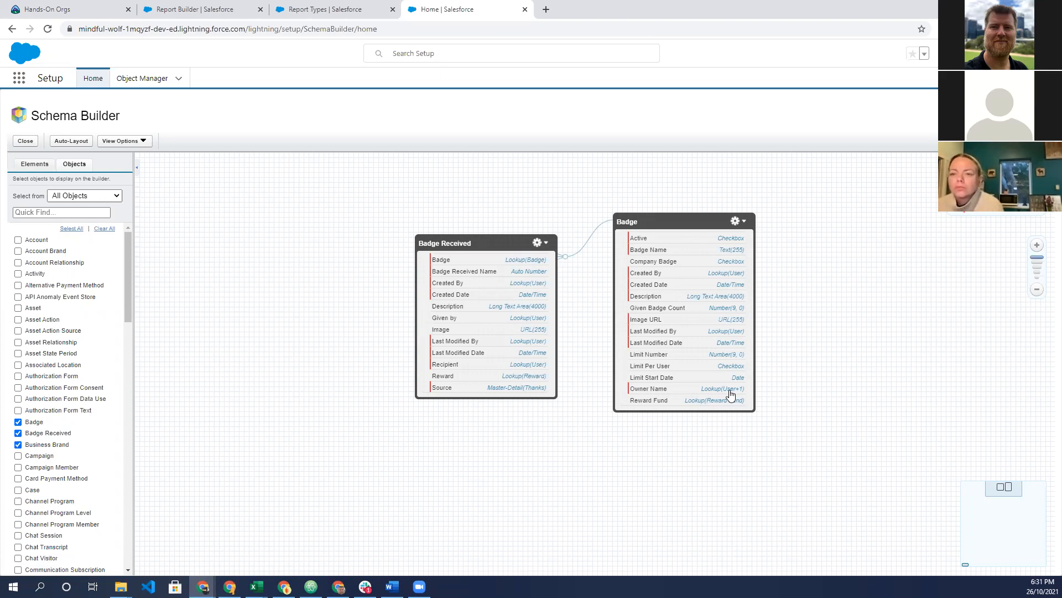
pyautogui.click(17, 274)
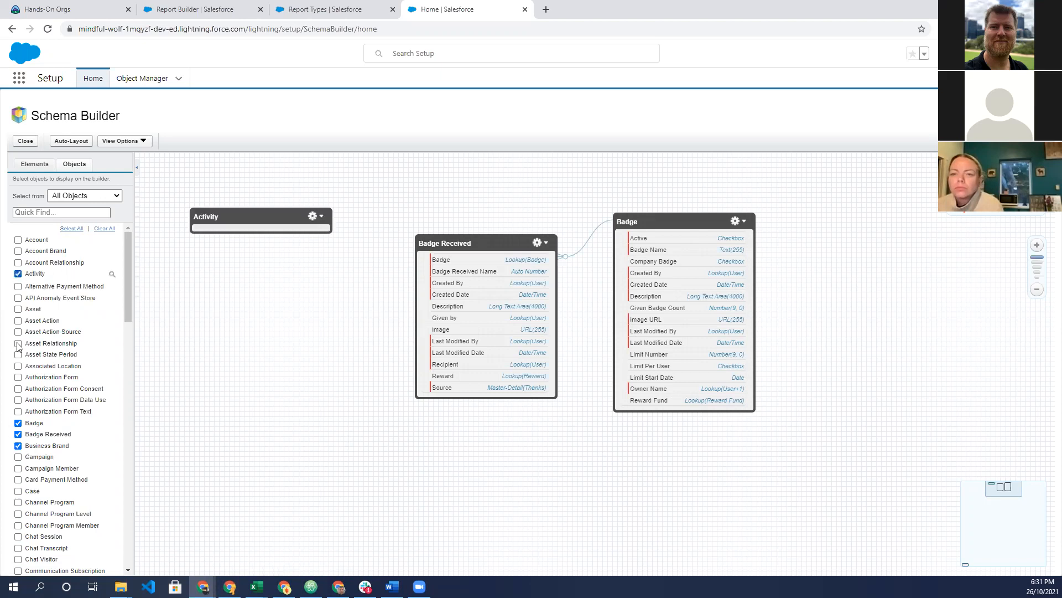
pyautogui.click(18, 421)
pyautogui.click(18, 433)
pyautogui.click(17, 444)
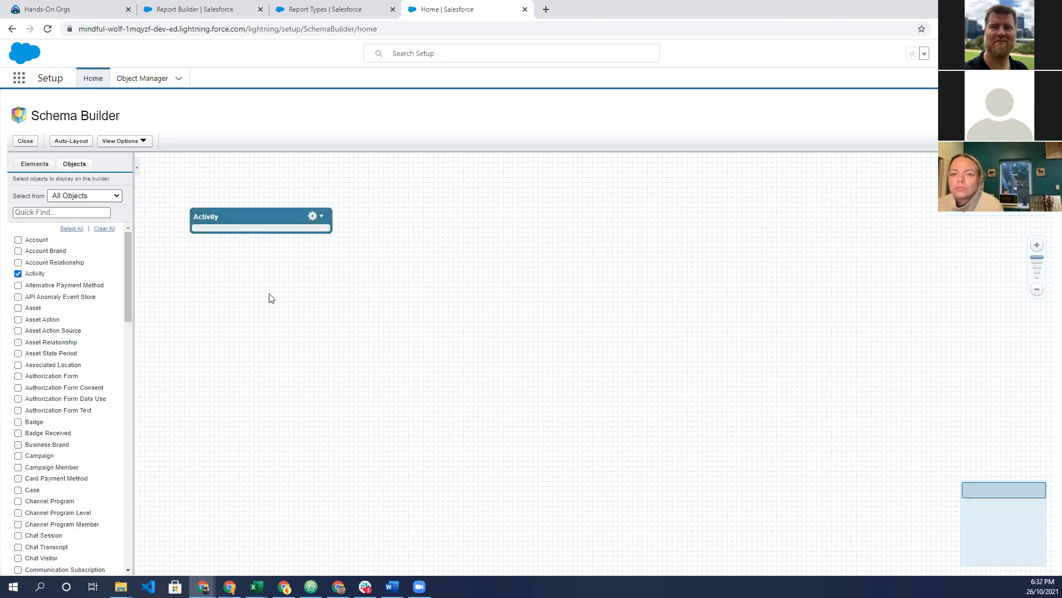
# Replace Activity with Account and Account Relationship on the schema canvas and move the Account box slightly upward
pyautogui.click(18, 273)
pyautogui.click(18, 240)
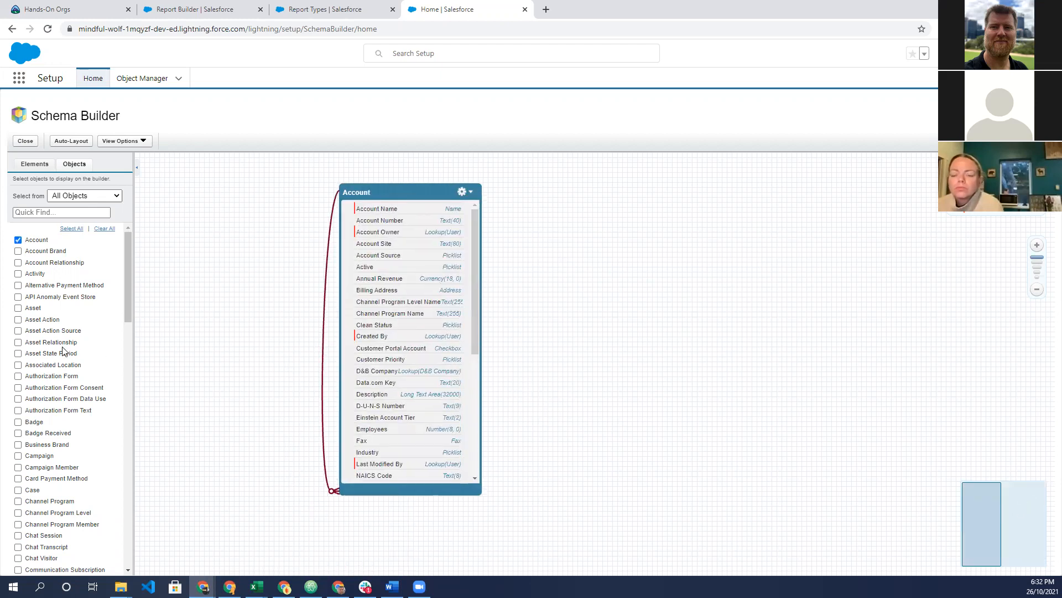
pyautogui.click(51, 264)
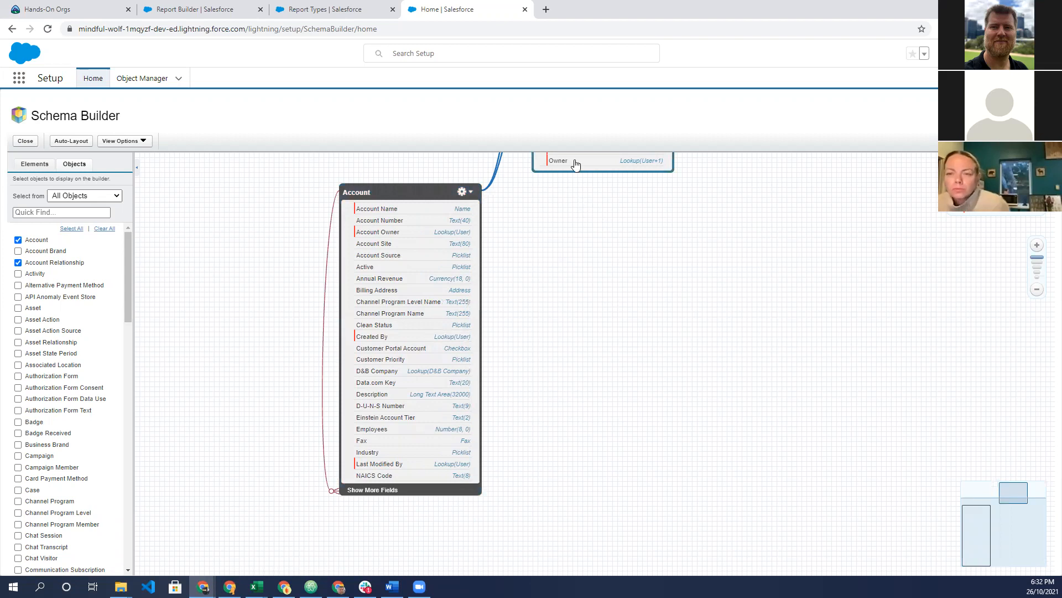
pyautogui.moveTo(396, 189); pyautogui.dragTo(396, 152)
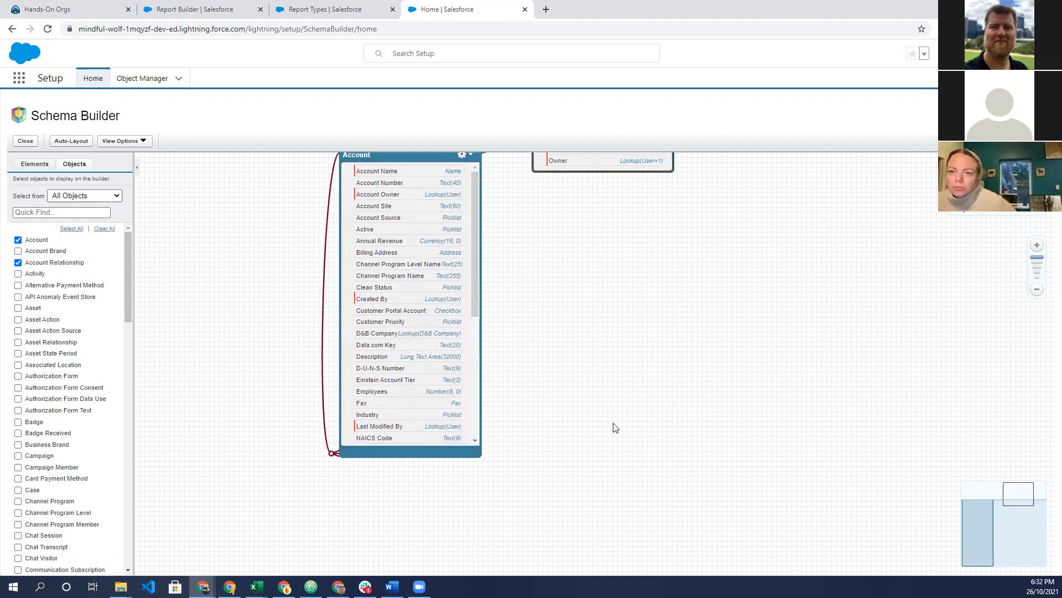
# Move the Account box up beside Account Relationship and add the Opportunity object to the schema canvas
pyautogui.click(996, 496)
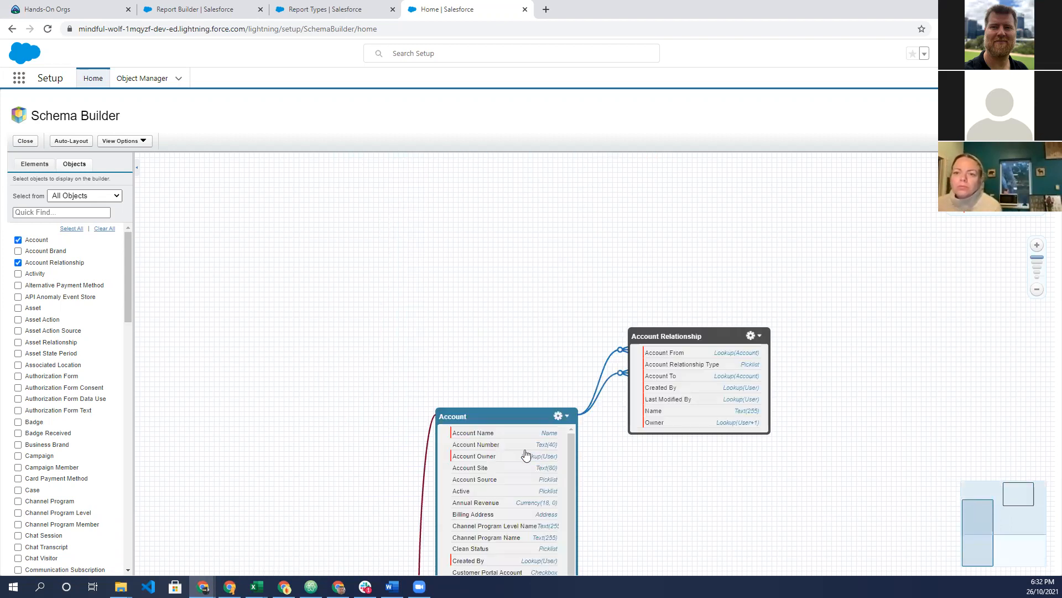
pyautogui.moveTo(492, 412); pyautogui.dragTo(486, 233)
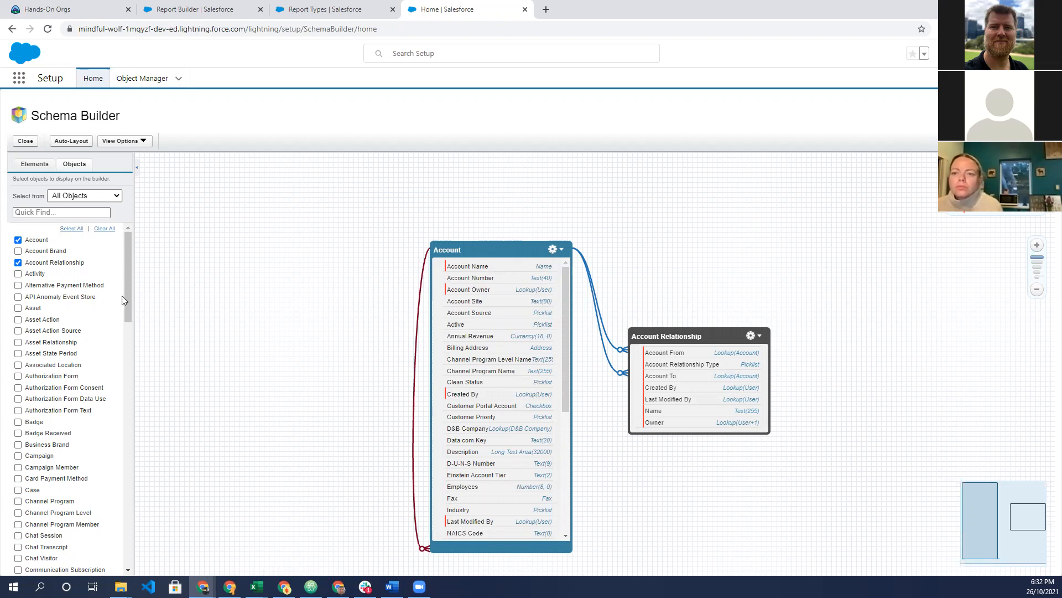
pyautogui.moveTo(129, 311); pyautogui.dragTo(128, 344)
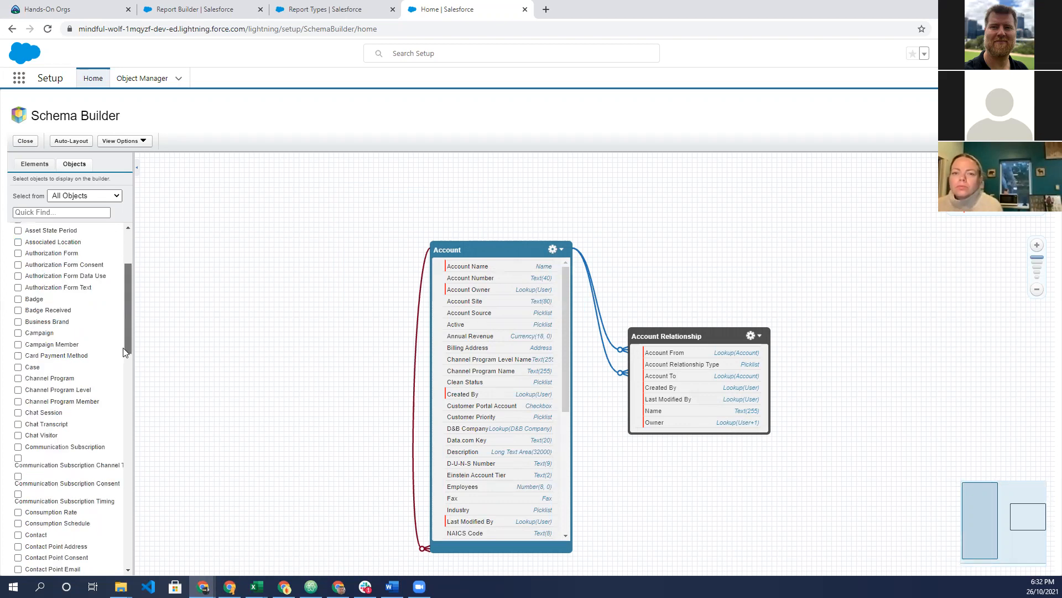
pyautogui.scroll(-10, 115, 454)
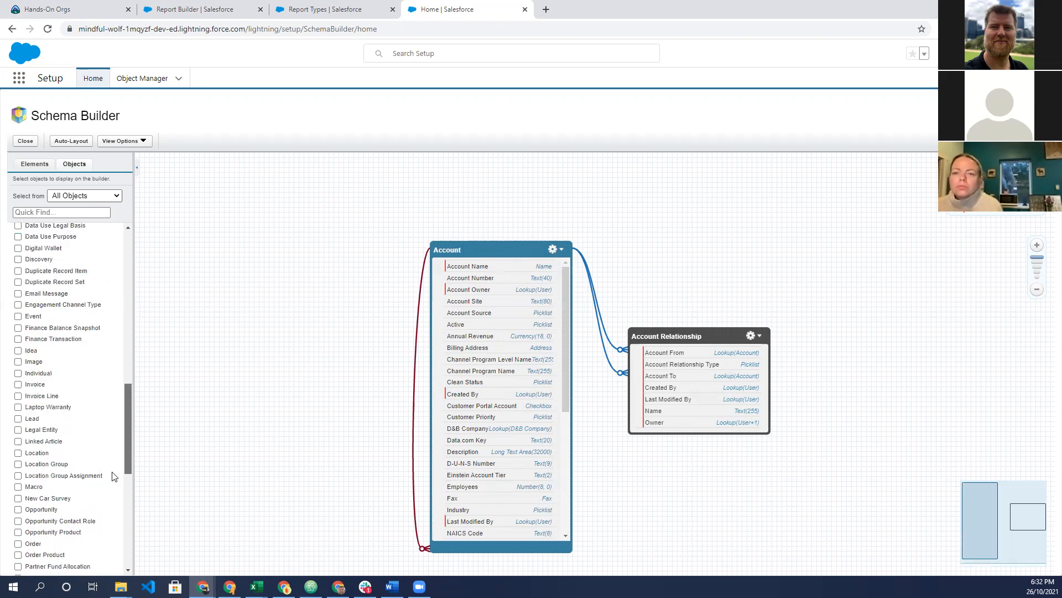
pyautogui.click(60, 215)
pyautogui.write('op')
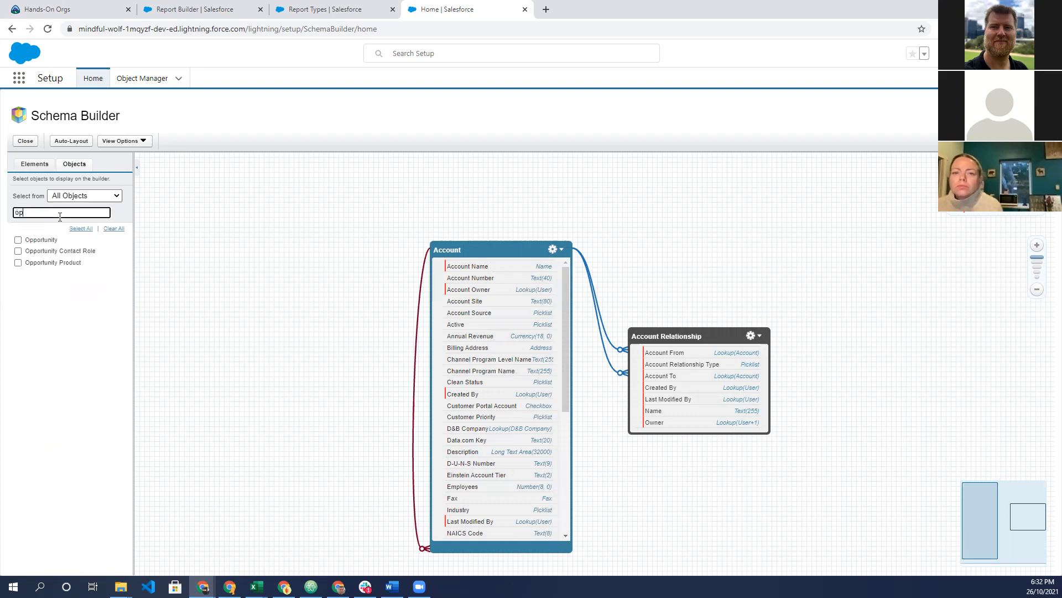
pyautogui.write('p')
pyautogui.click(18, 241)
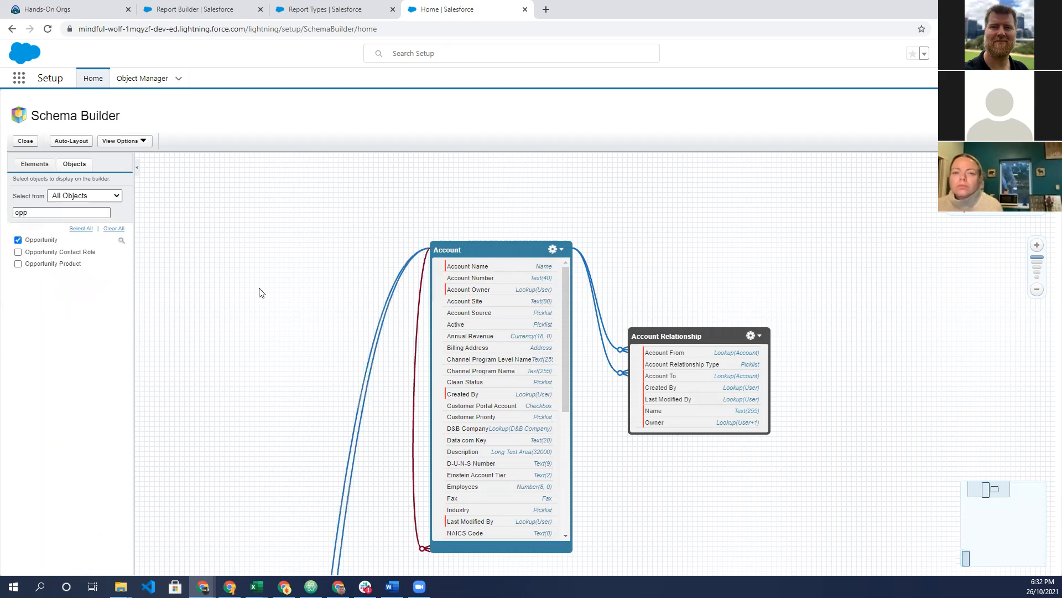
# Locate the Opportunity box on the schema canvas and try to bring it closer to Account
pyautogui.click(978, 560)
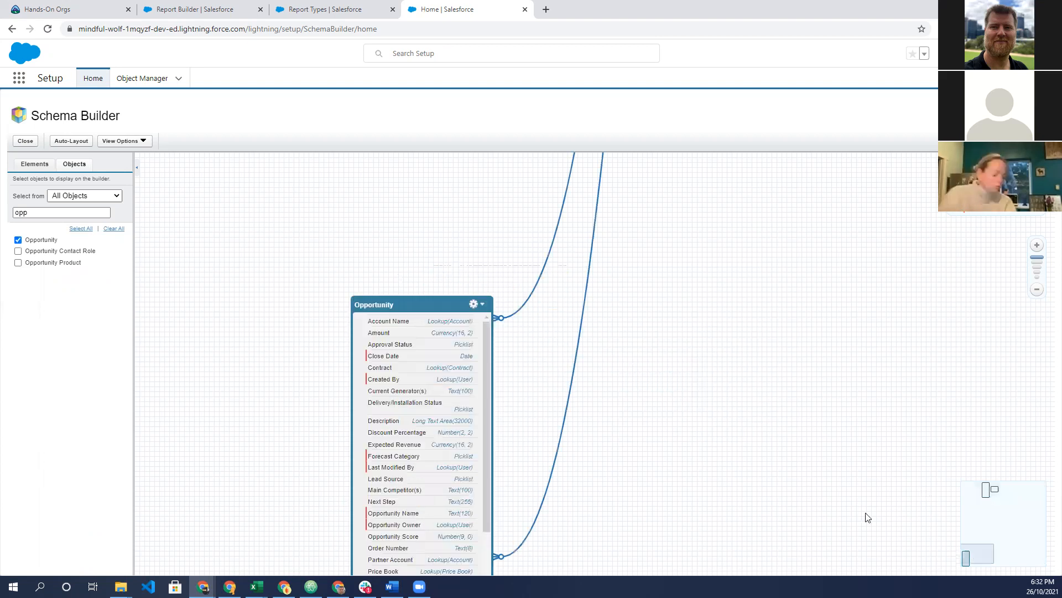
pyautogui.moveTo(452, 92); pyautogui.dragTo(399, 368)
pyautogui.moveTo(418, 195); pyautogui.dragTo(496, 246)
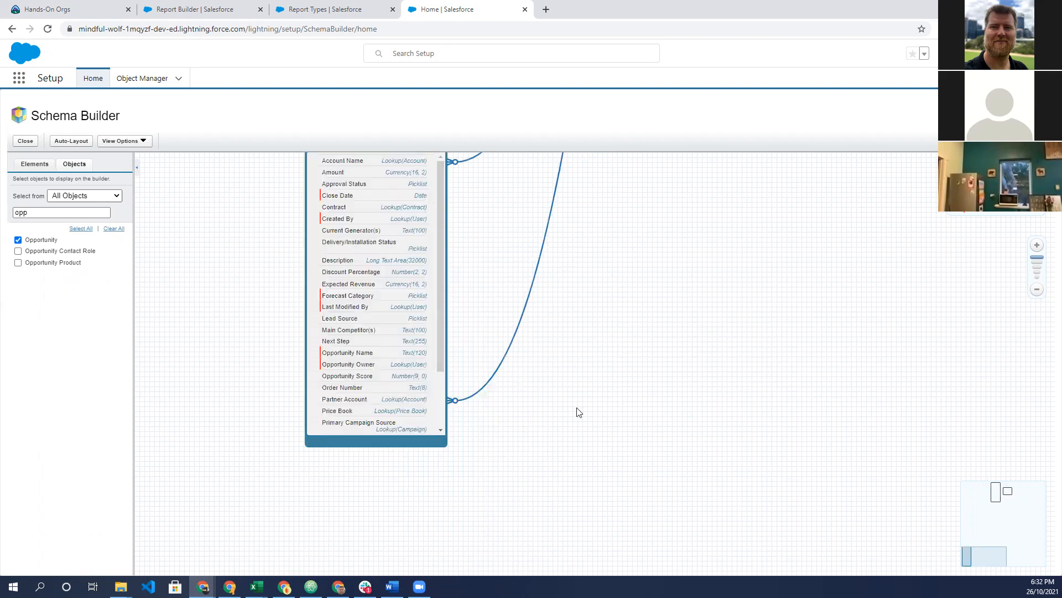
pyautogui.moveTo(627, 445); pyautogui.dragTo(663, 545)
pyautogui.moveTo(641, 508); pyautogui.dragTo(685, 193)
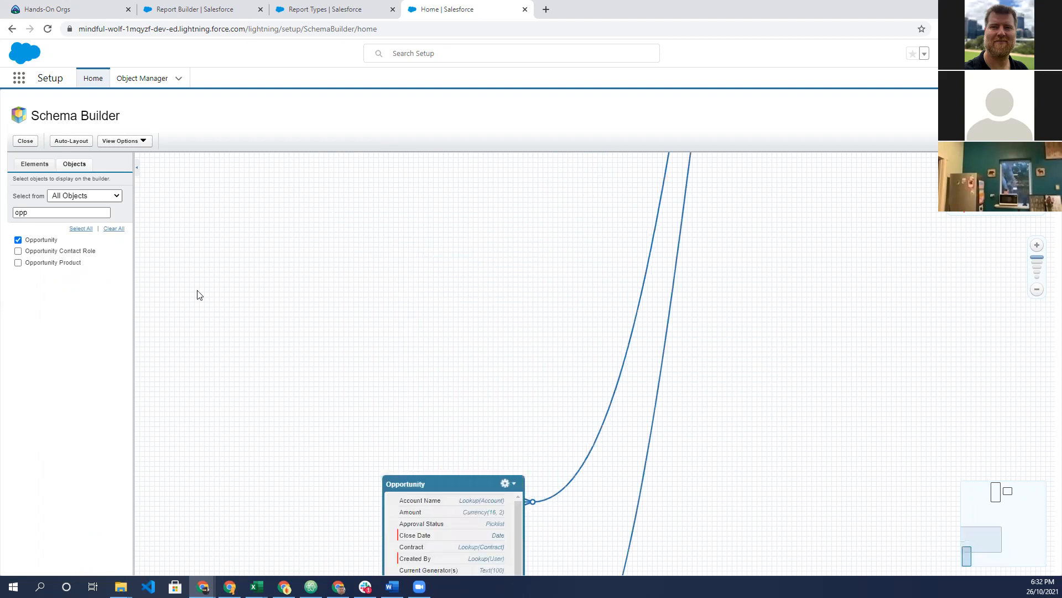
# Auto-arrange the schema objects and place the Opportunity box beside Account, on the side opposite Account Relationship
pyautogui.click(71, 141)
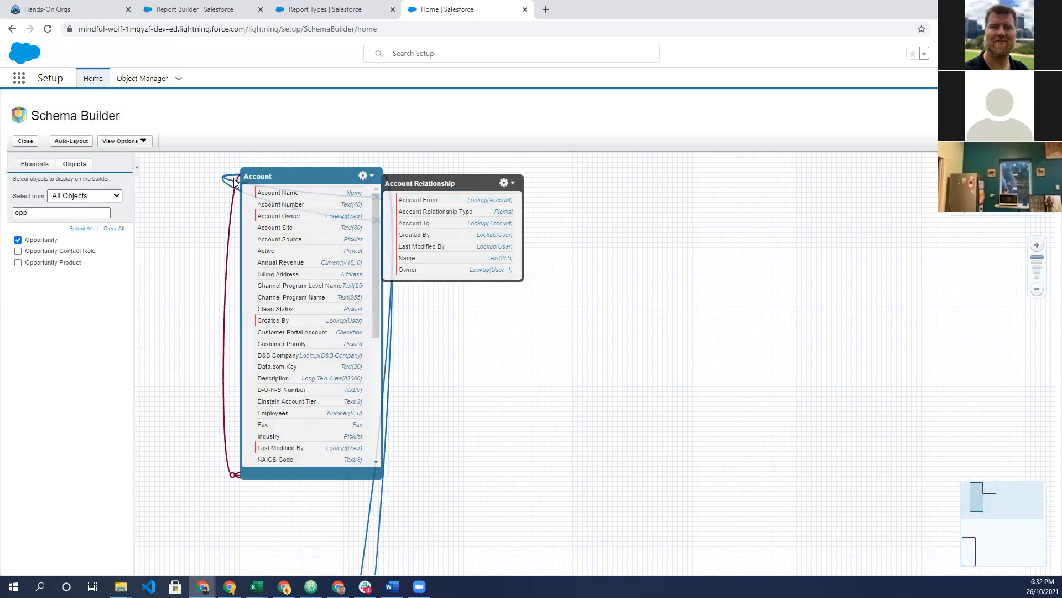
pyautogui.moveTo(410, 509); pyautogui.dragTo(754, 191)
pyautogui.moveTo(418, 377); pyautogui.dragTo(342, 557)
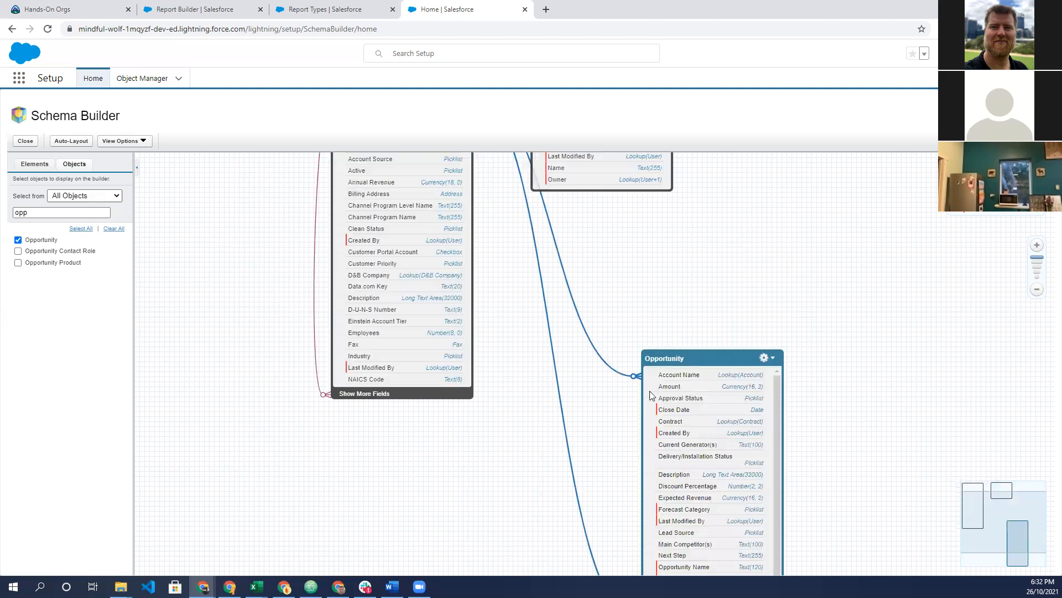
pyautogui.moveTo(687, 359); pyautogui.dragTo(677, 359)
pyautogui.moveTo(117, 202); pyautogui.dragTo(158, 202)
pyautogui.moveTo(419, 431); pyautogui.dragTo(391, 528)
pyautogui.moveTo(452, 524); pyautogui.dragTo(516, 522)
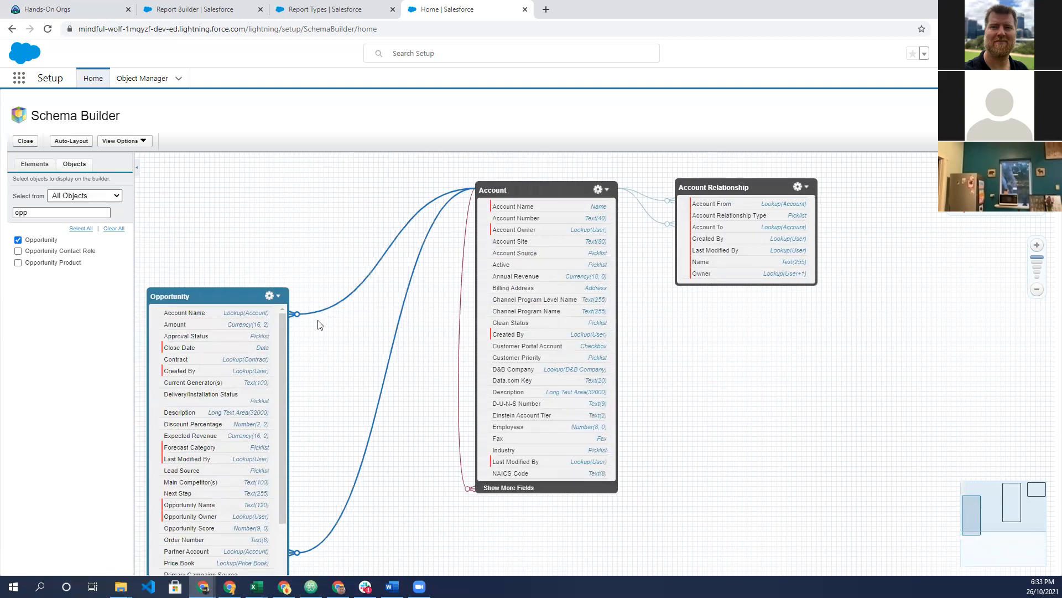
pyautogui.moveTo(298, 210); pyautogui.dragTo(321, 198)
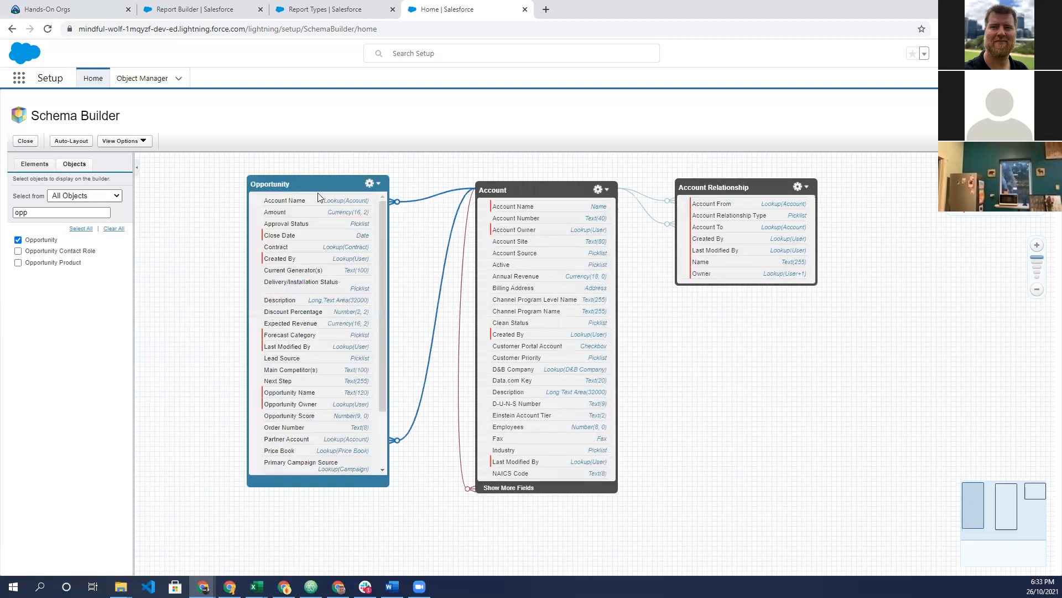
# Review the Opportunity fields and the relationship lines linking them to Account
pyautogui.moveTo(299, 513); pyautogui.dragTo(432, 514)
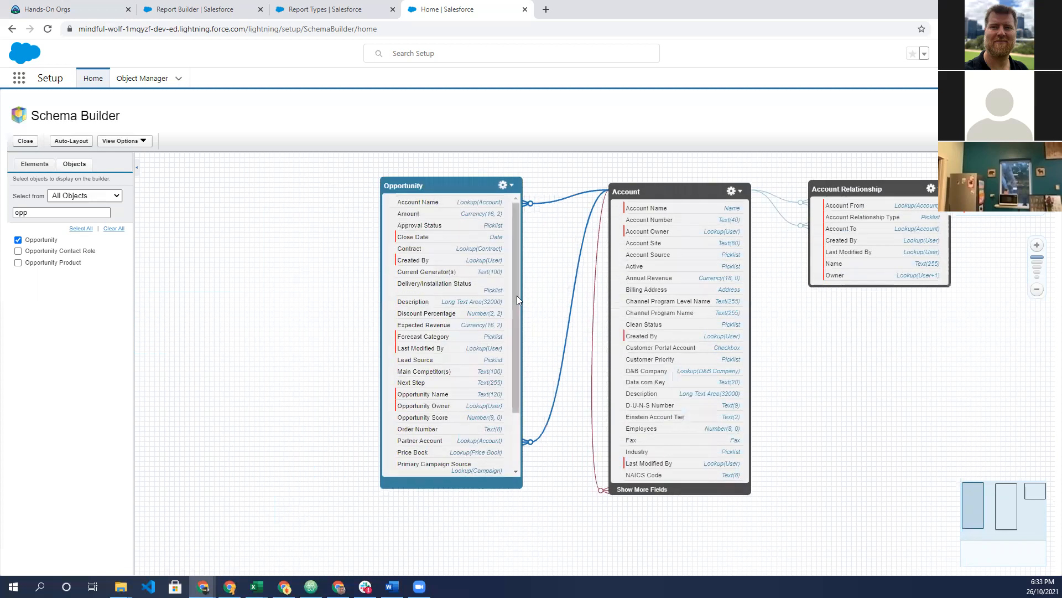
pyautogui.scroll(-1, 521, 335)
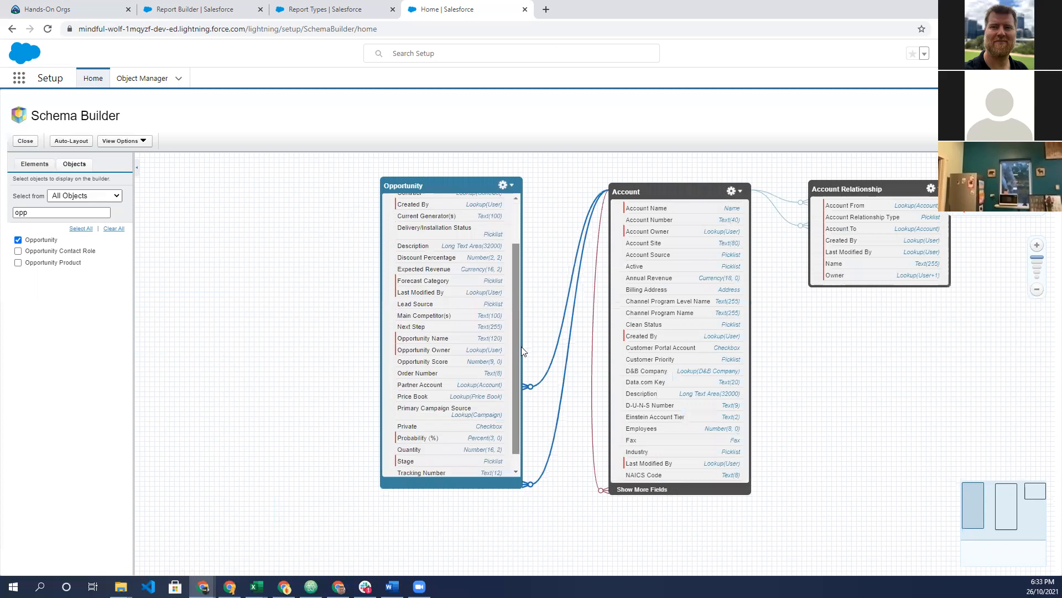
pyautogui.scroll(-1, 521, 352)
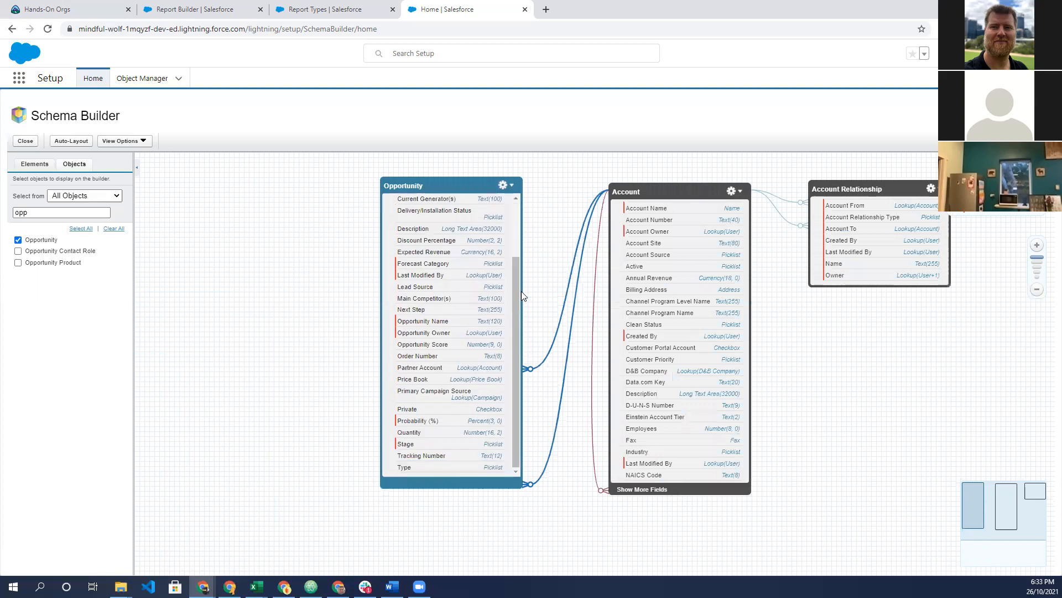
pyautogui.scroll(2, 524, 278)
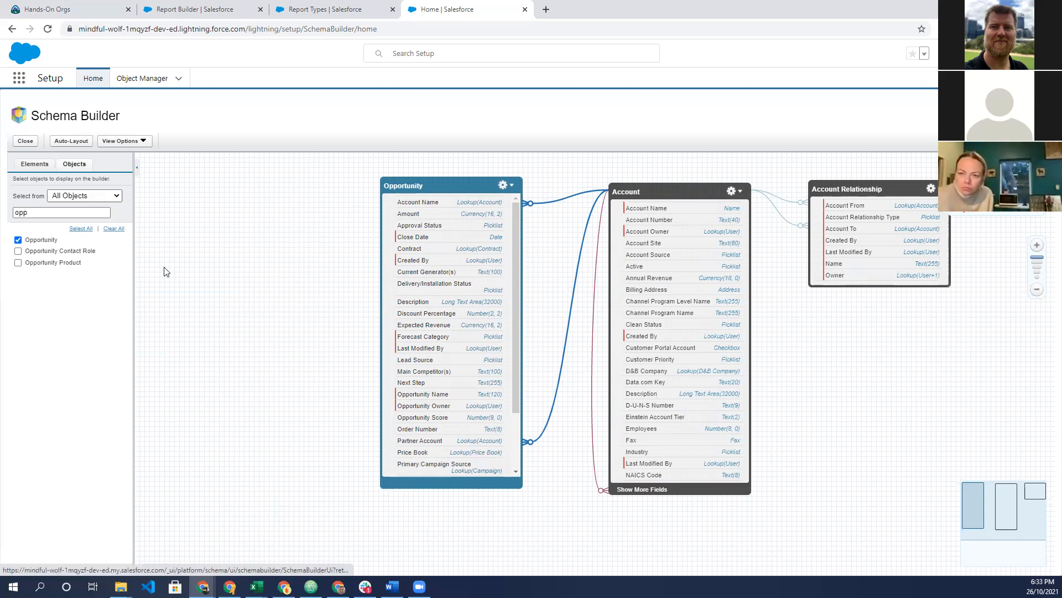
# Remove Opportunity from the schema canvas and add Price Book and Price Book Entry in its place
pyautogui.click(18, 239)
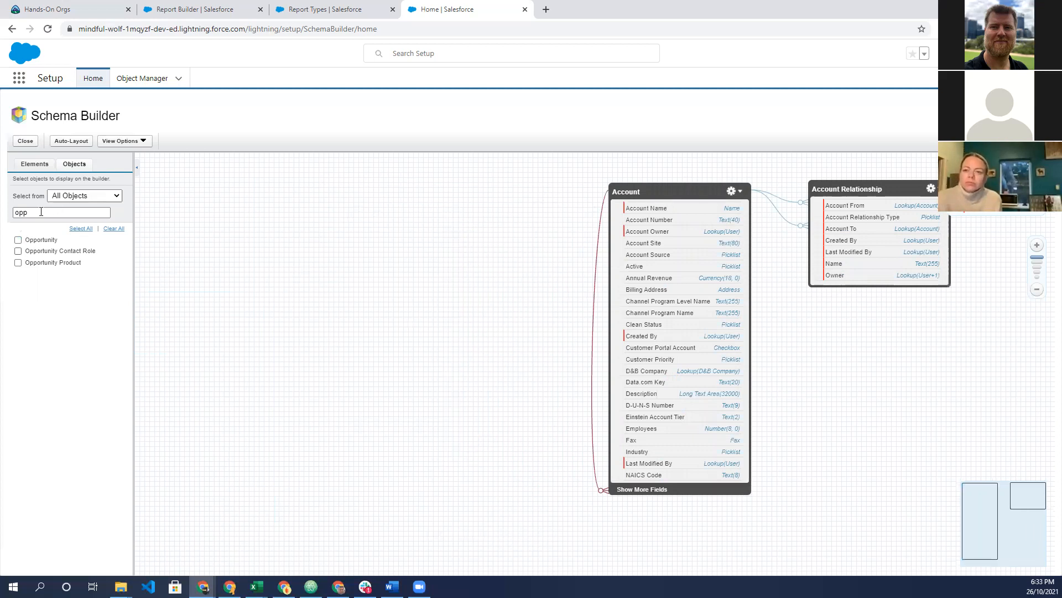
pyautogui.click(41, 212)
pyautogui.doubleClick(18, 211)
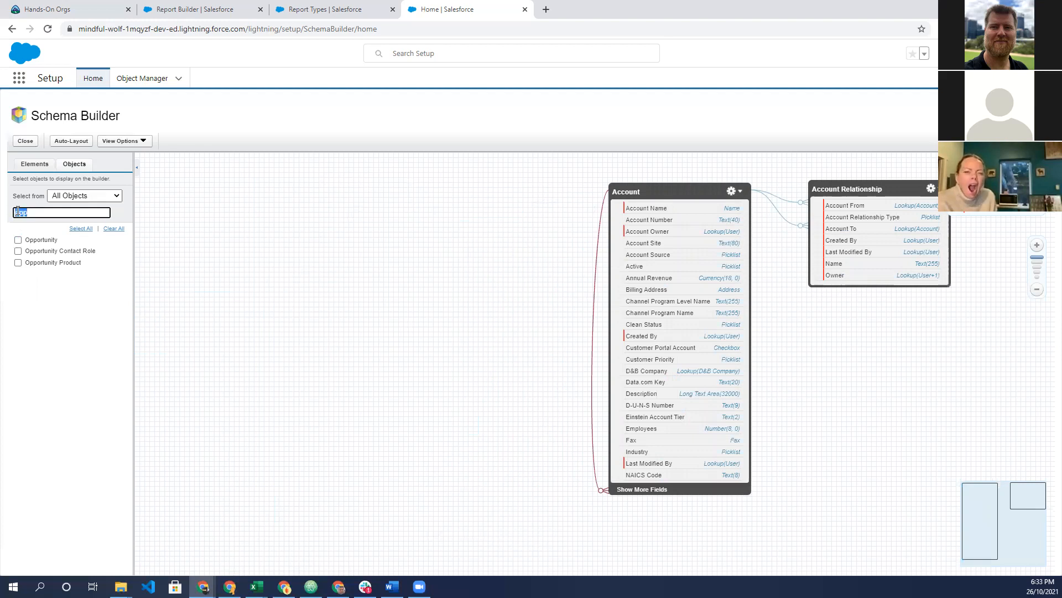
pyautogui.write('pr')
pyautogui.press('BackSpace')
pyautogui.press('BackSpace')
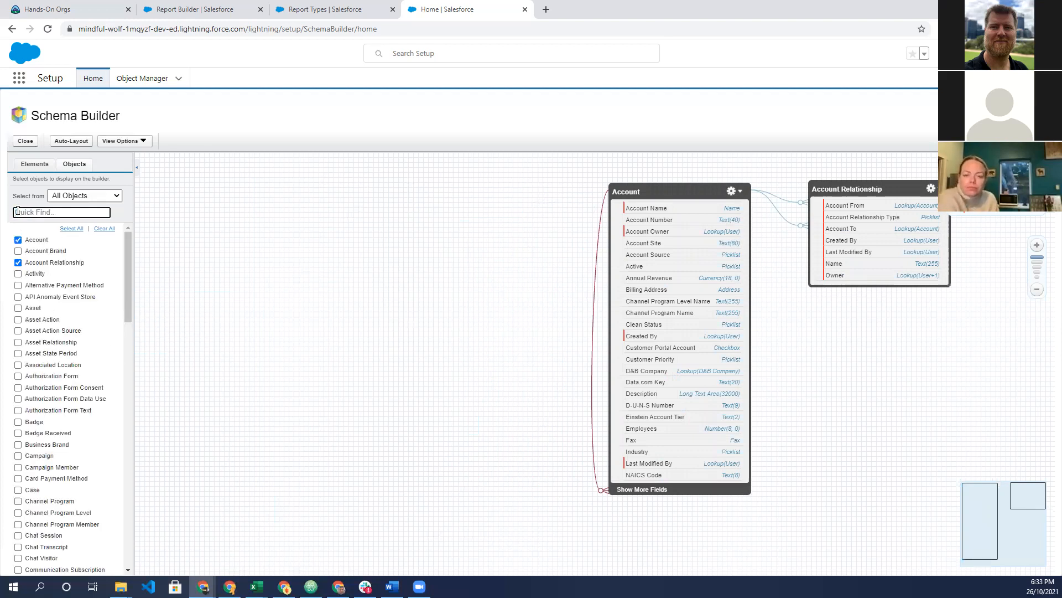
pyautogui.write('pr')
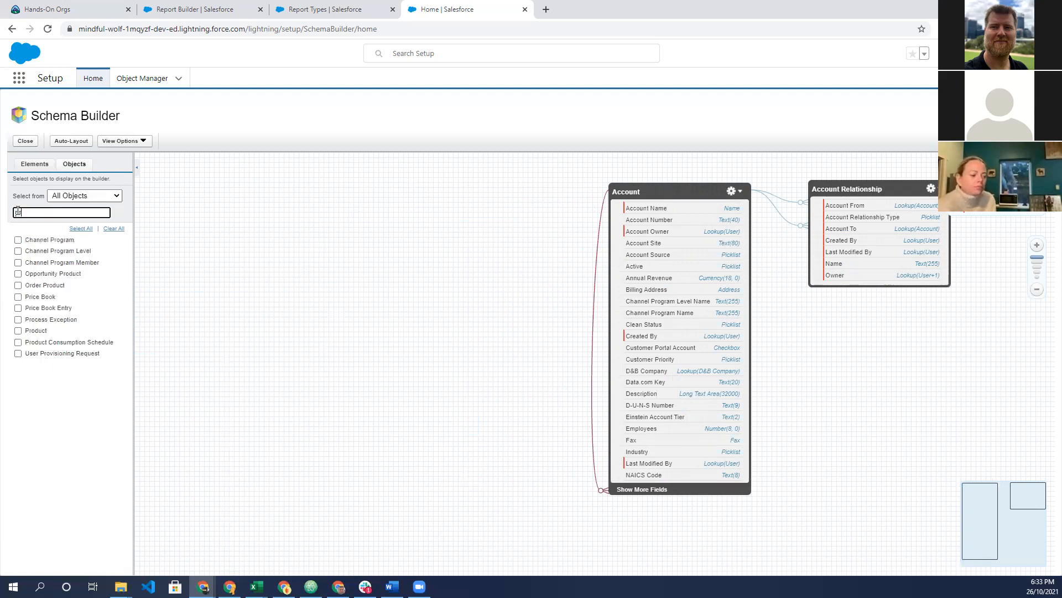
pyautogui.write('i')
pyautogui.click(19, 240)
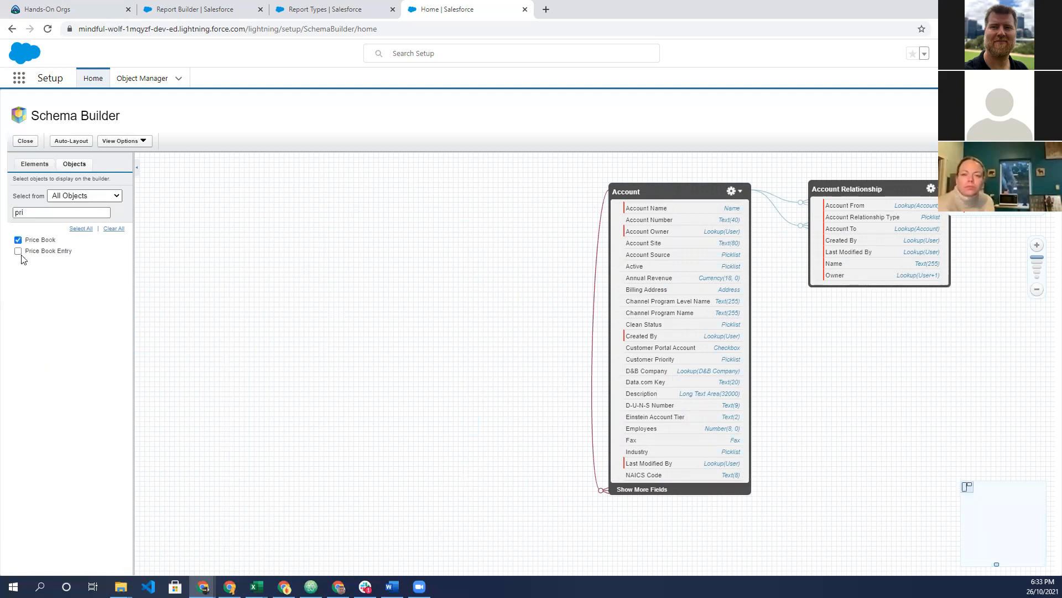
pyautogui.click(19, 252)
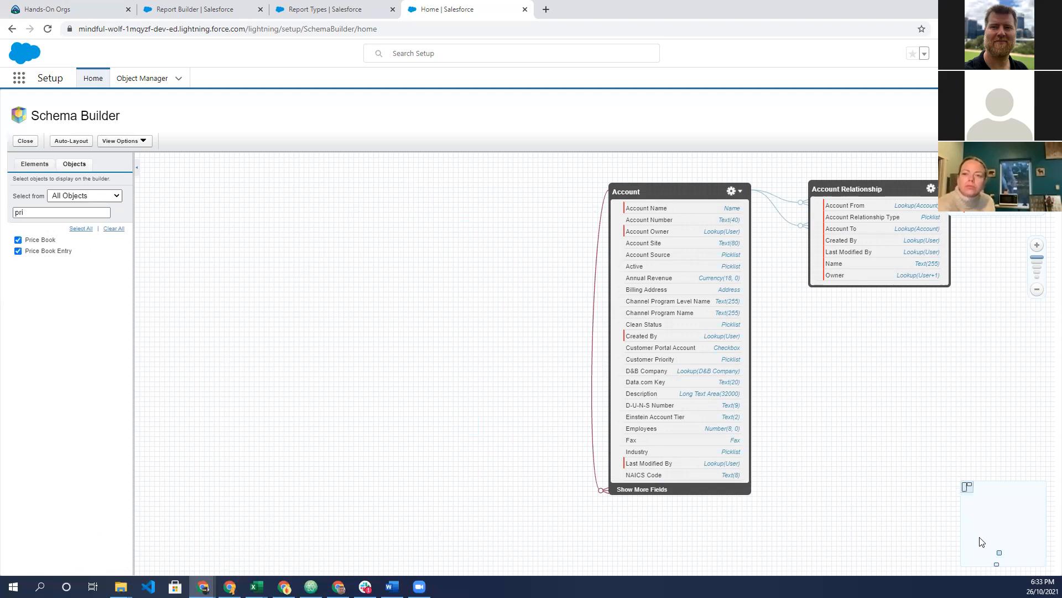
# Locate the price book objects on the canvas and move the Price Book Entry box directly above Price Book
pyautogui.click(1005, 556)
pyautogui.moveTo(580, 446); pyautogui.dragTo(620, 466)
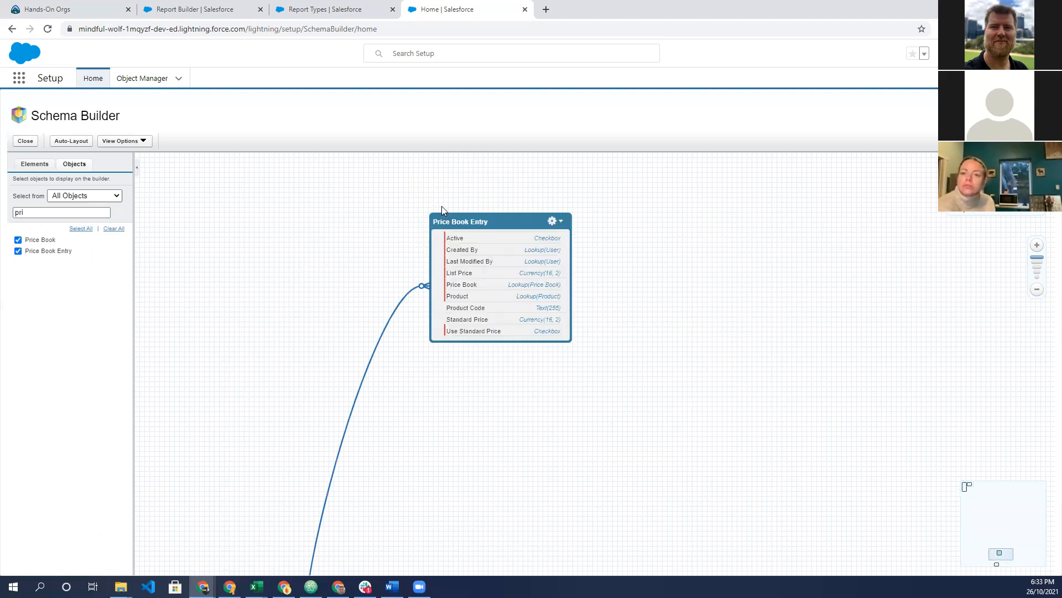
pyautogui.moveTo(461, 224); pyautogui.dragTo(413, 475)
pyautogui.moveTo(689, 432); pyautogui.dragTo(700, 195)
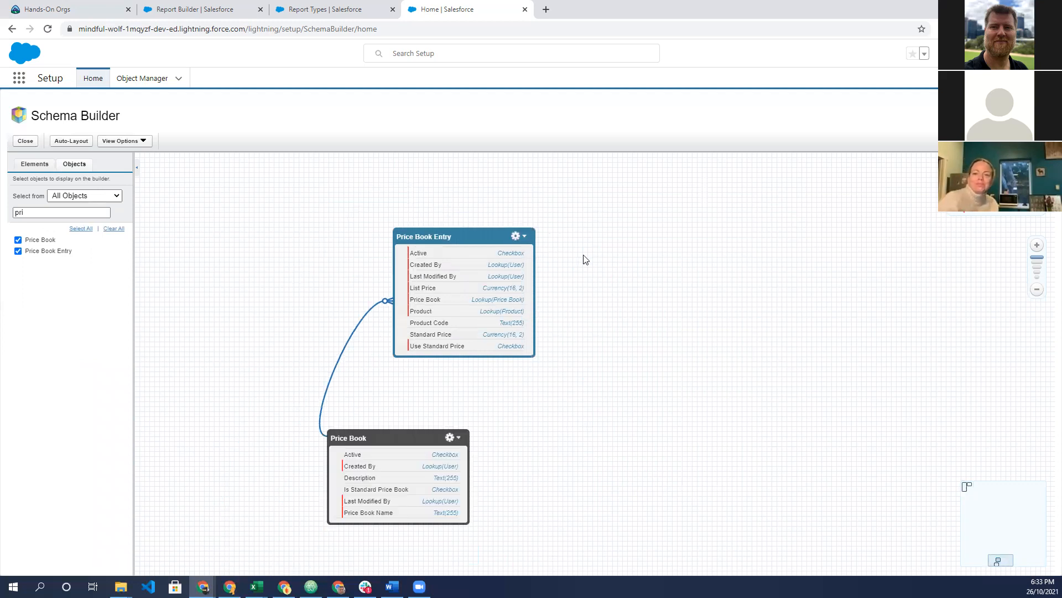
pyautogui.moveTo(453, 211); pyautogui.dragTo(392, 237)
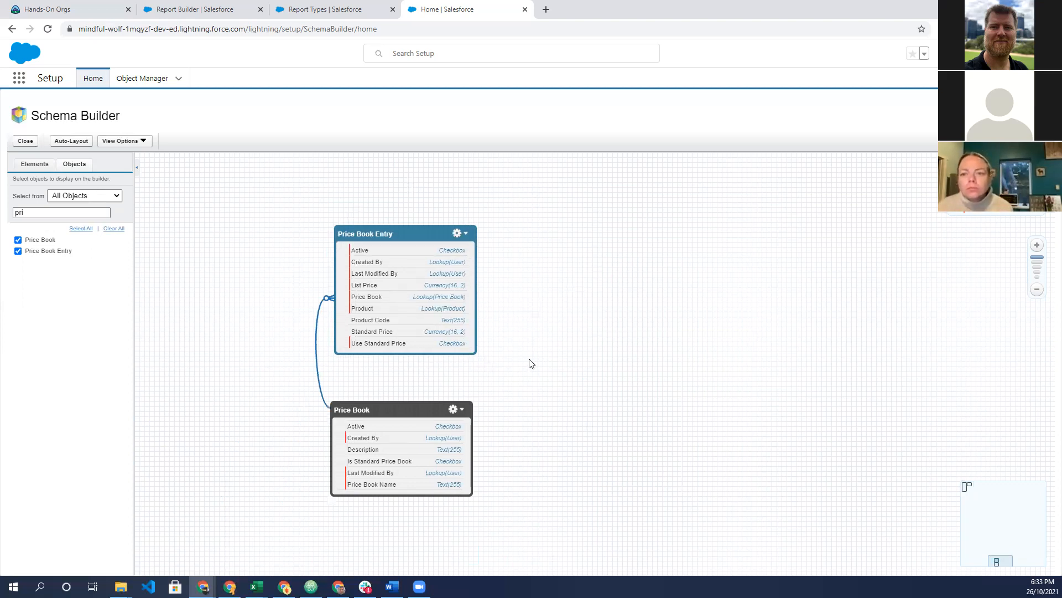
# Go back to the Report Types setup page and start a new custom report type
pyautogui.click(338, 10)
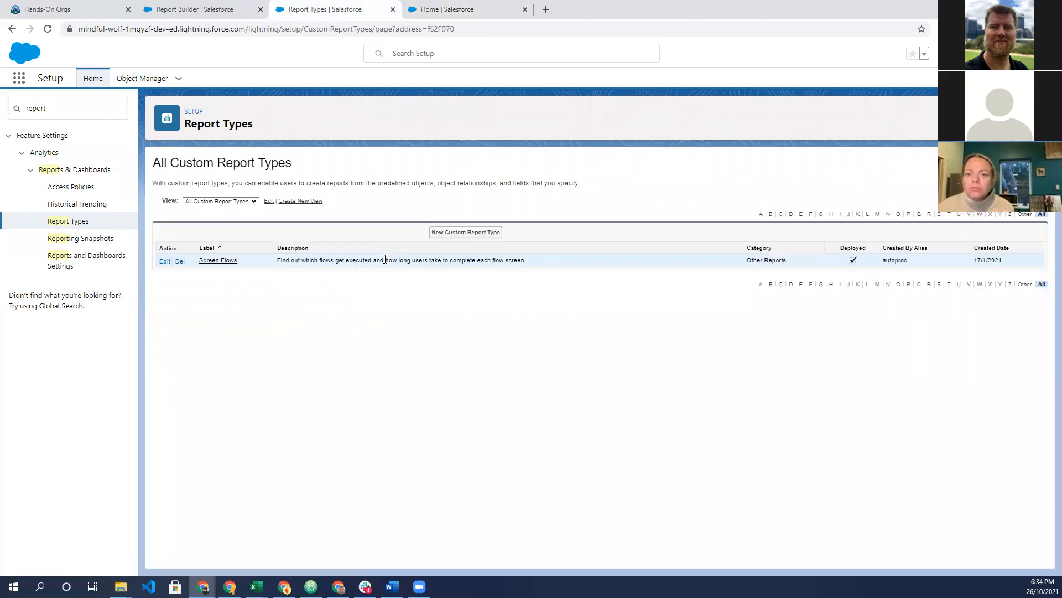
pyautogui.click(465, 232)
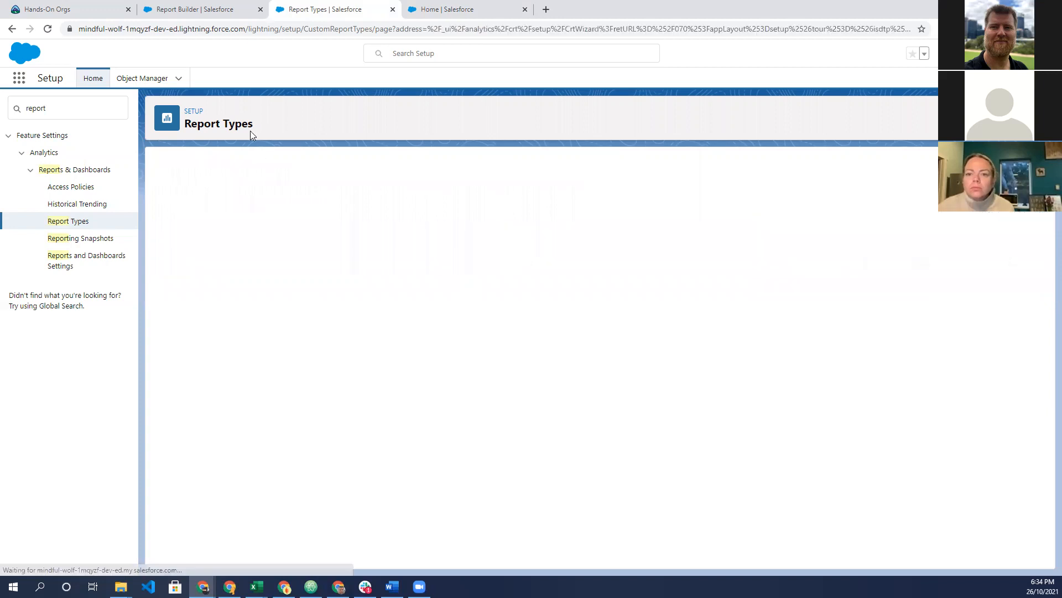
# Return to Schema Builder and examine the Account and Account Relationship objects together
pyautogui.click(449, 9)
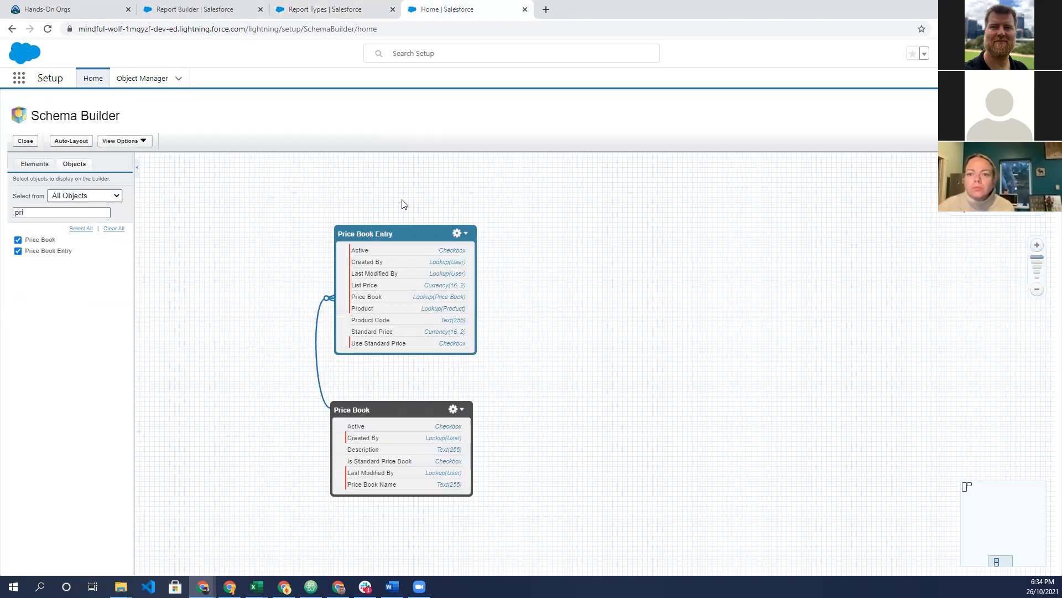
pyautogui.click(968, 488)
pyautogui.moveTo(602, 366); pyautogui.dragTo(614, 545)
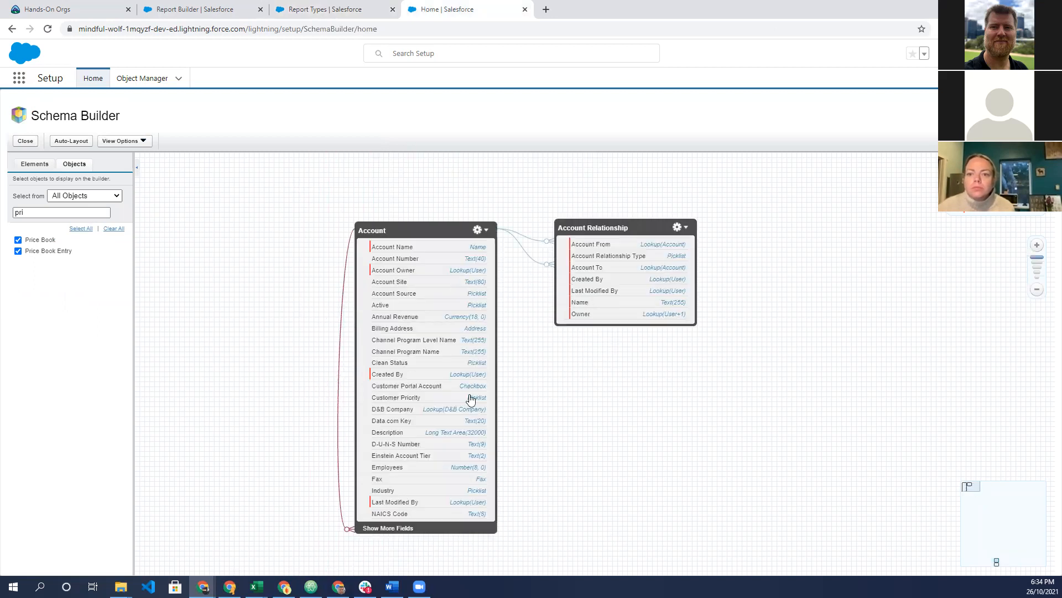
pyautogui.moveTo(533, 404); pyautogui.dragTo(641, 389)
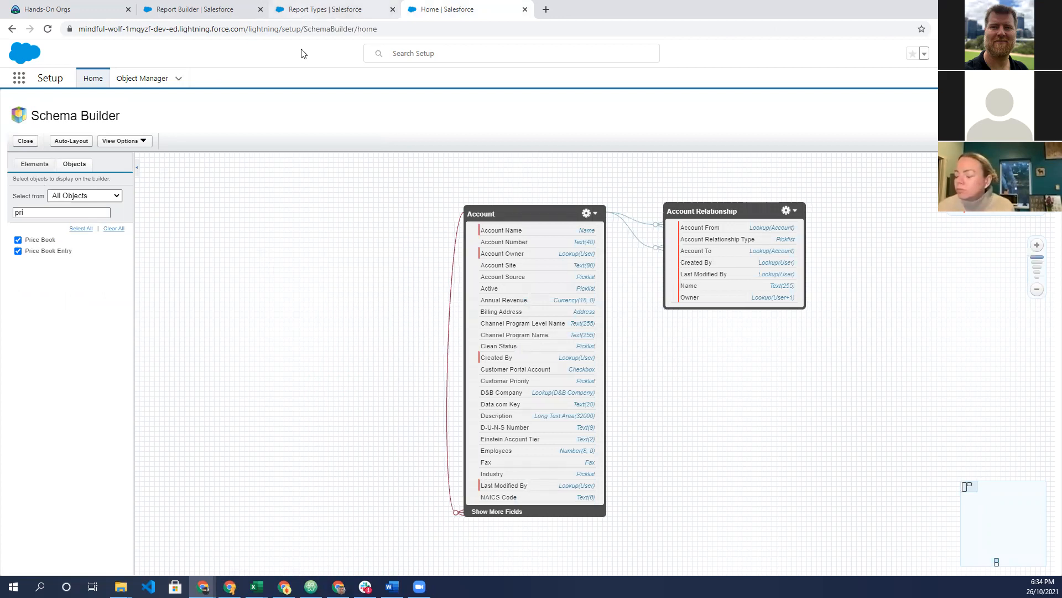
# Return to the new custom report type form in Report Types and choose Opportunities as the primary object
pyautogui.click(319, 9)
pyautogui.click(211, 10)
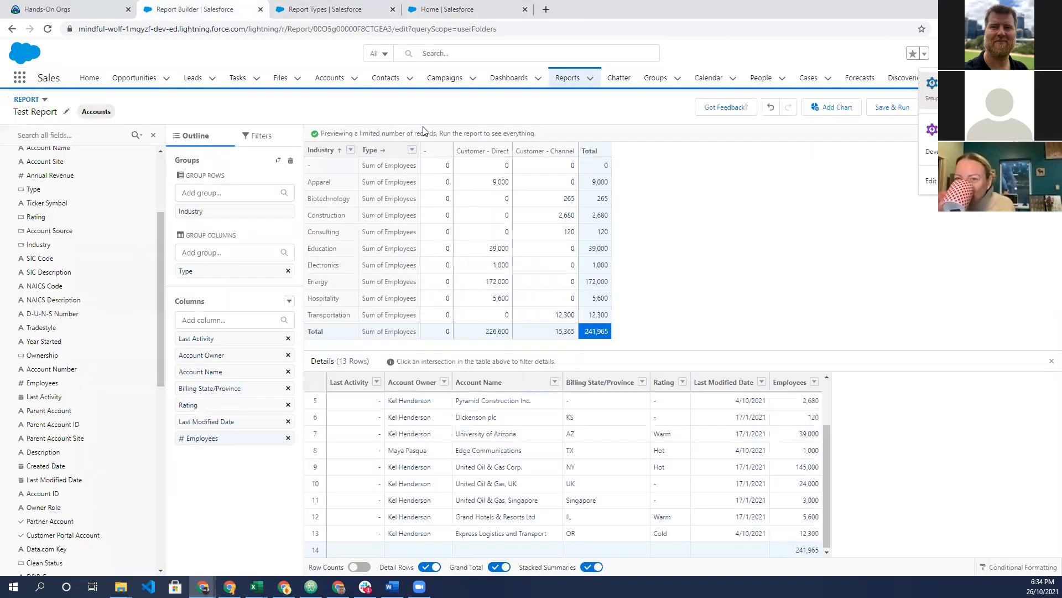
pyautogui.click(342, 7)
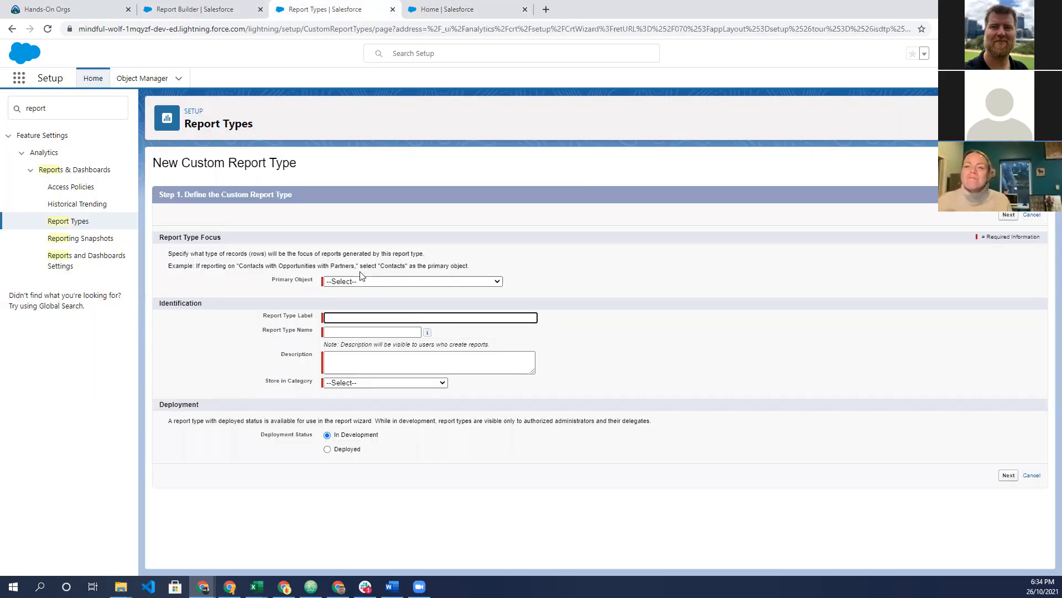
pyautogui.click(359, 283)
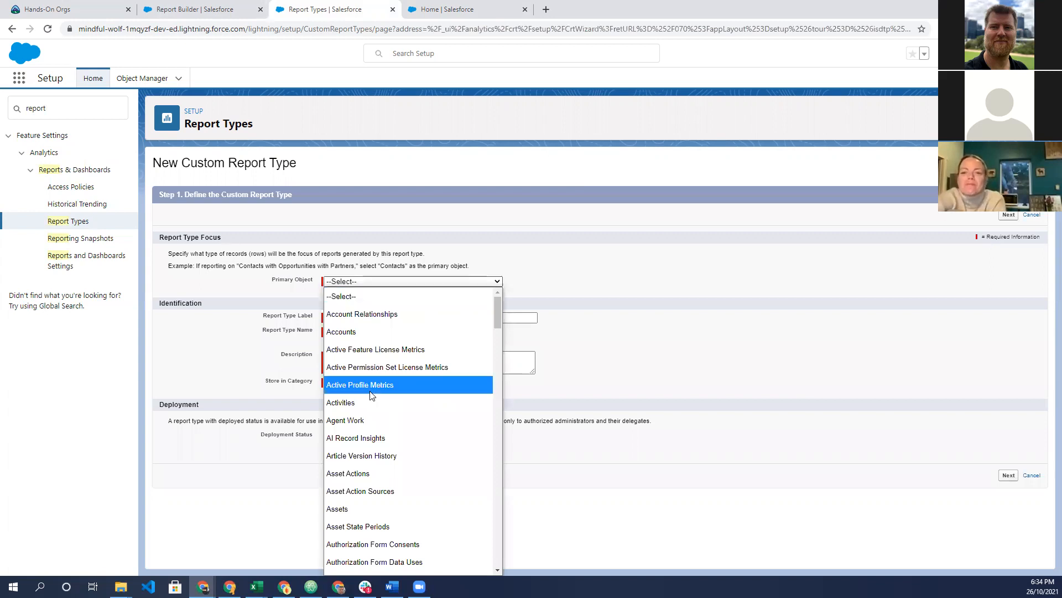
pyautogui.scroll(-4, 372, 395)
pyautogui.scroll(-6, 373, 398)
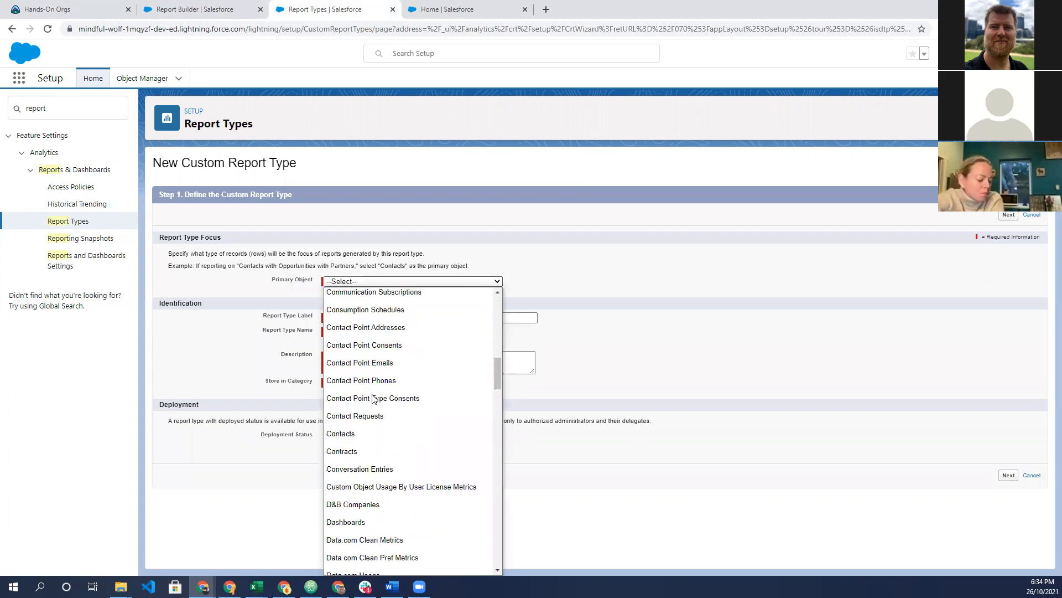
pyautogui.scroll(-4, 373, 399)
pyautogui.scroll(-3, 398, 350)
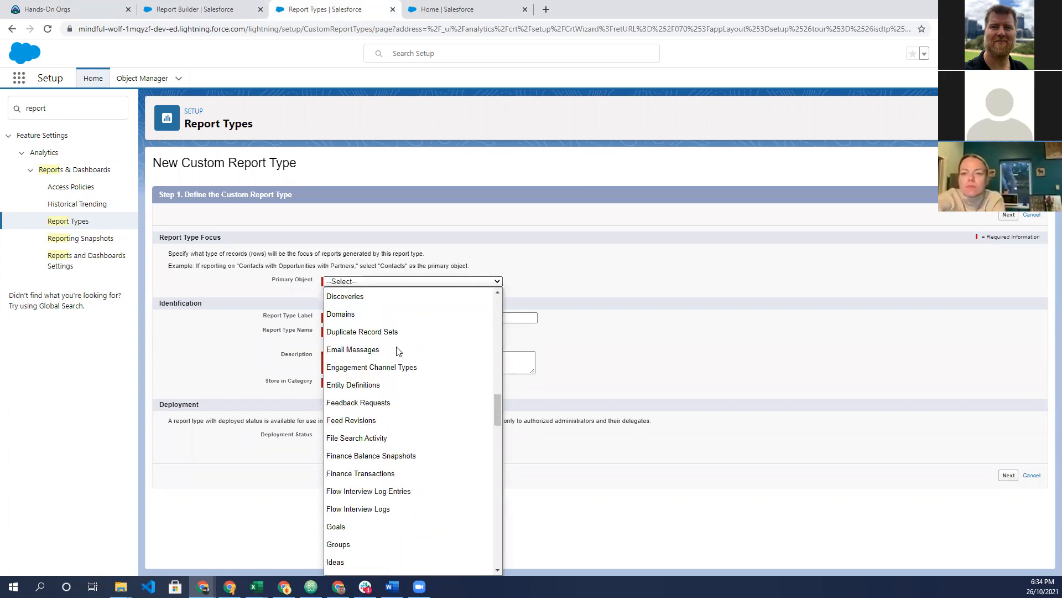
pyautogui.scroll(-8, 367, 548)
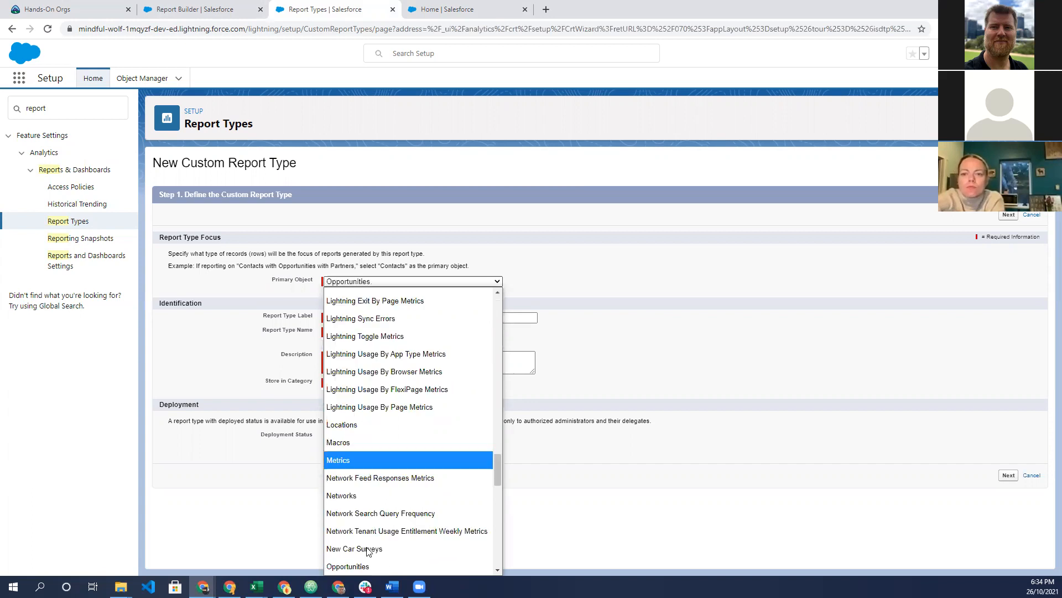
pyautogui.click(368, 566)
# Label the report type "Test Opp RT", store it in the Opportunities category, enter "adfa" as description and continue to the record set definition
pyautogui.click(361, 318)
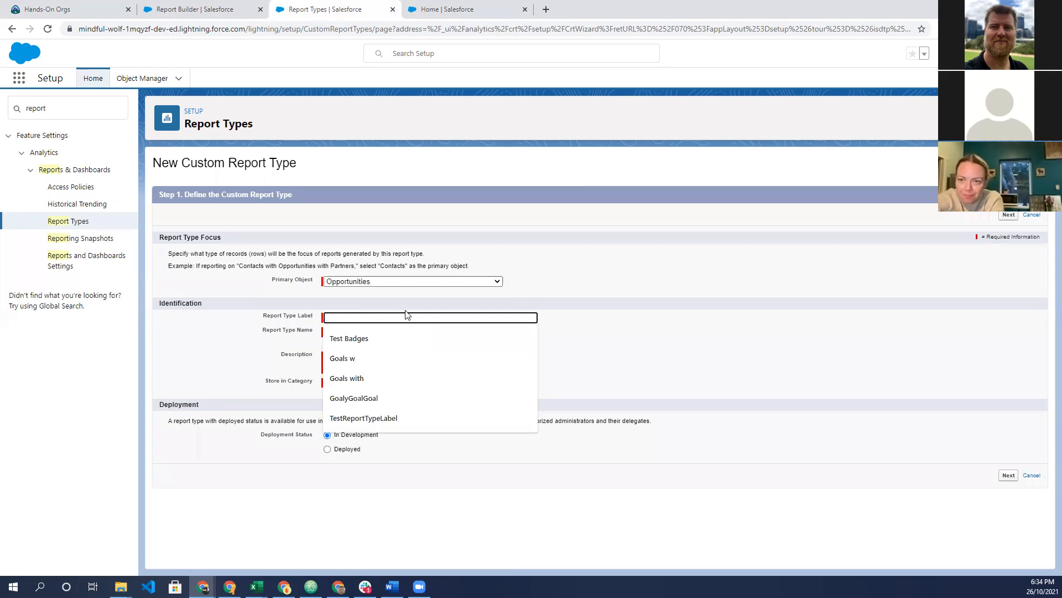
pyautogui.write('Test Opp RT')
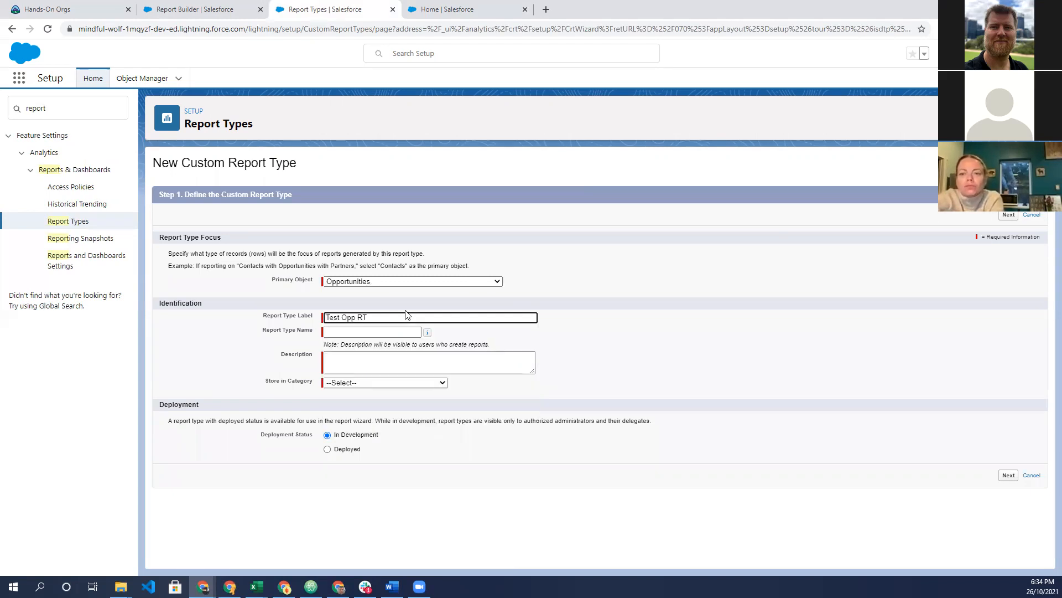
pyautogui.click(413, 364)
pyautogui.click(379, 383)
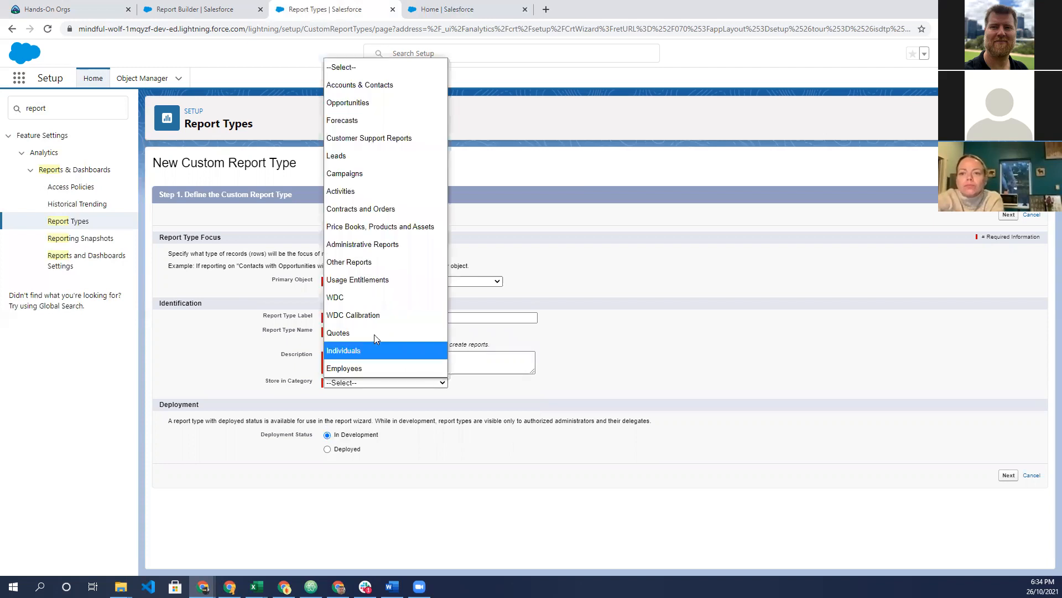
pyautogui.click(397, 103)
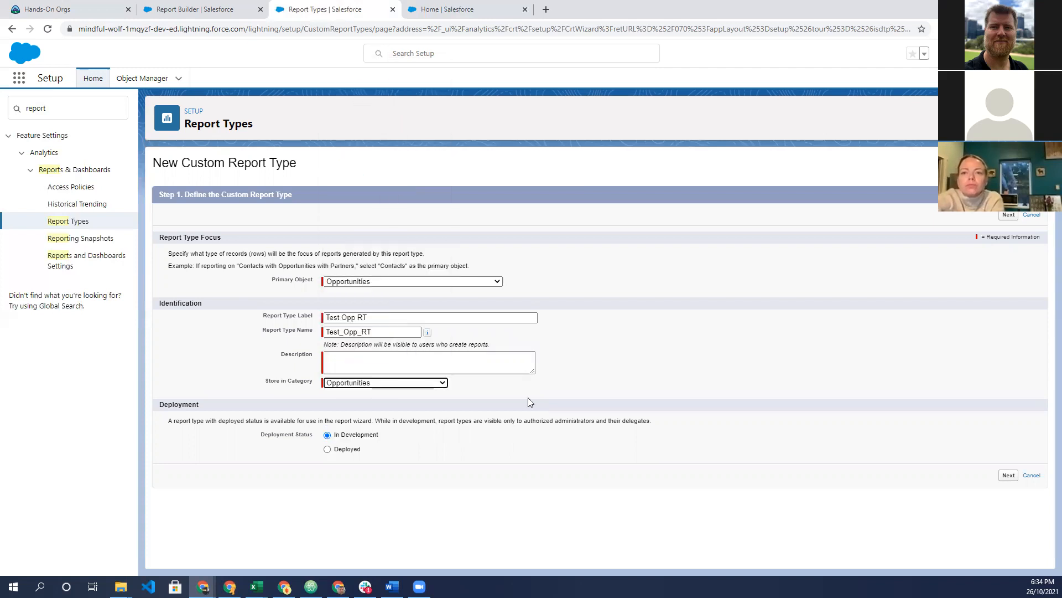
pyautogui.click(1008, 475)
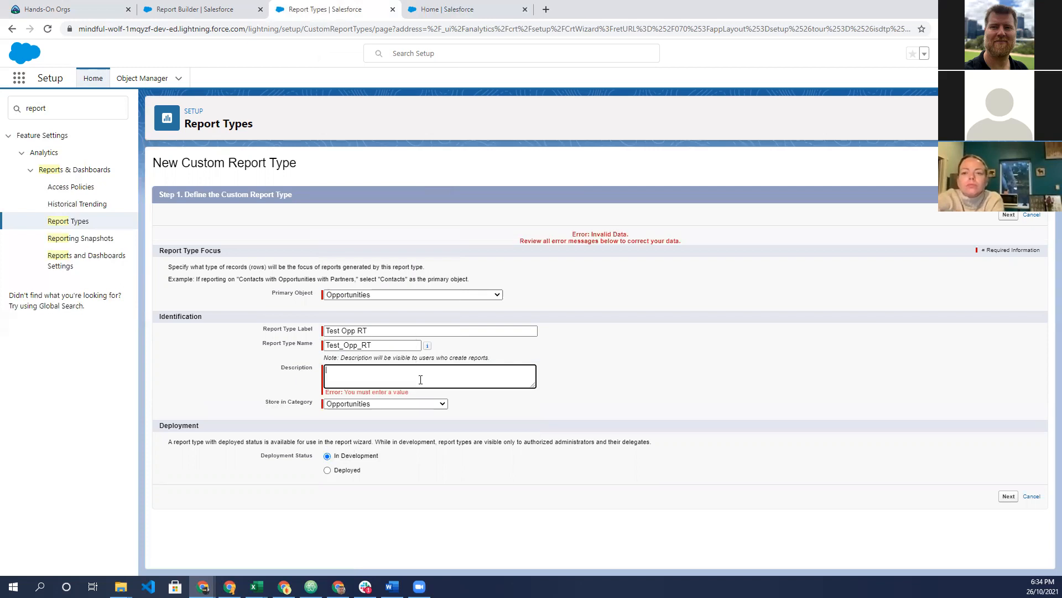
pyautogui.write('adfa')
pyautogui.click(1009, 496)
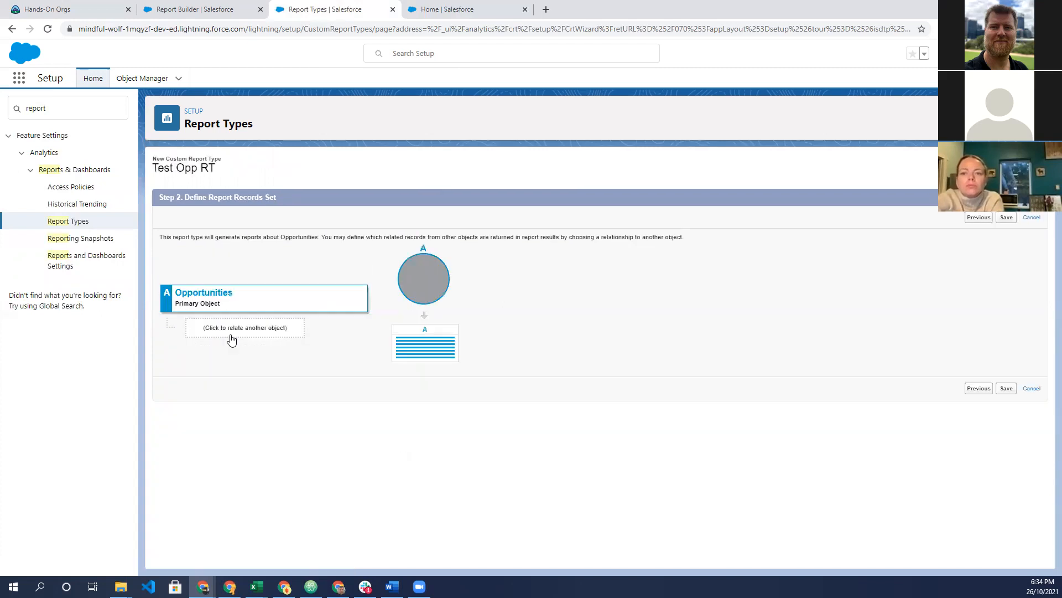
# Relate Orders to the Opportunities primary object, and relate Order Products to Orders
pyautogui.click(288, 327)
pyautogui.click(293, 314)
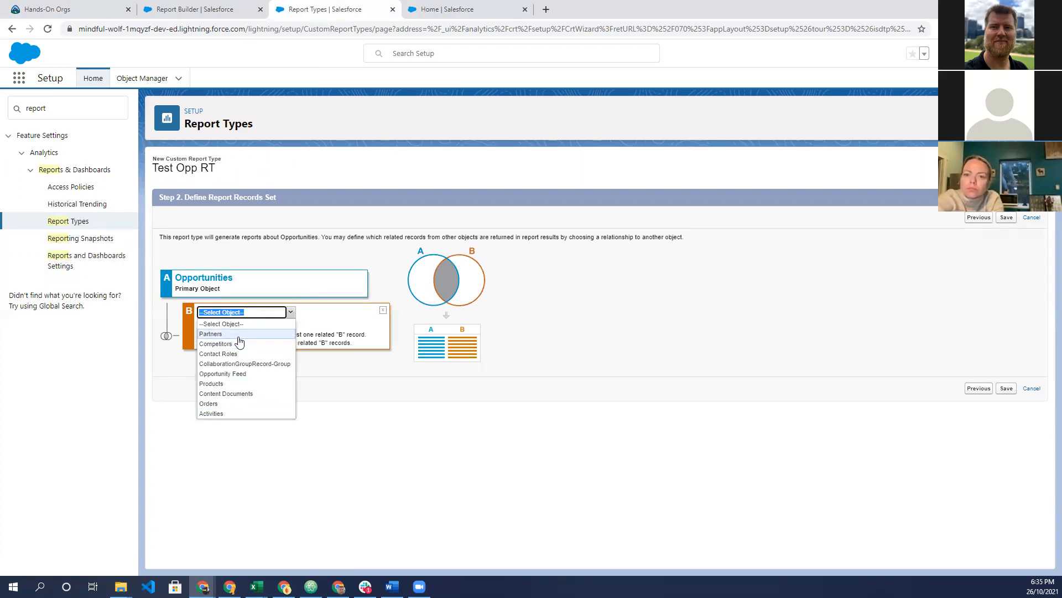
pyautogui.click(232, 404)
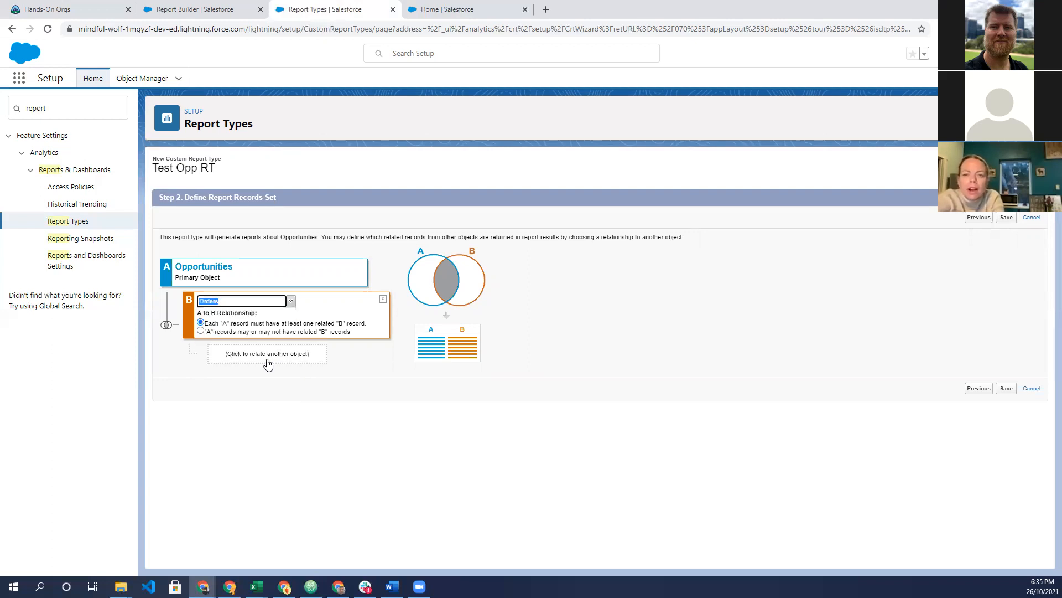
pyautogui.click(314, 355)
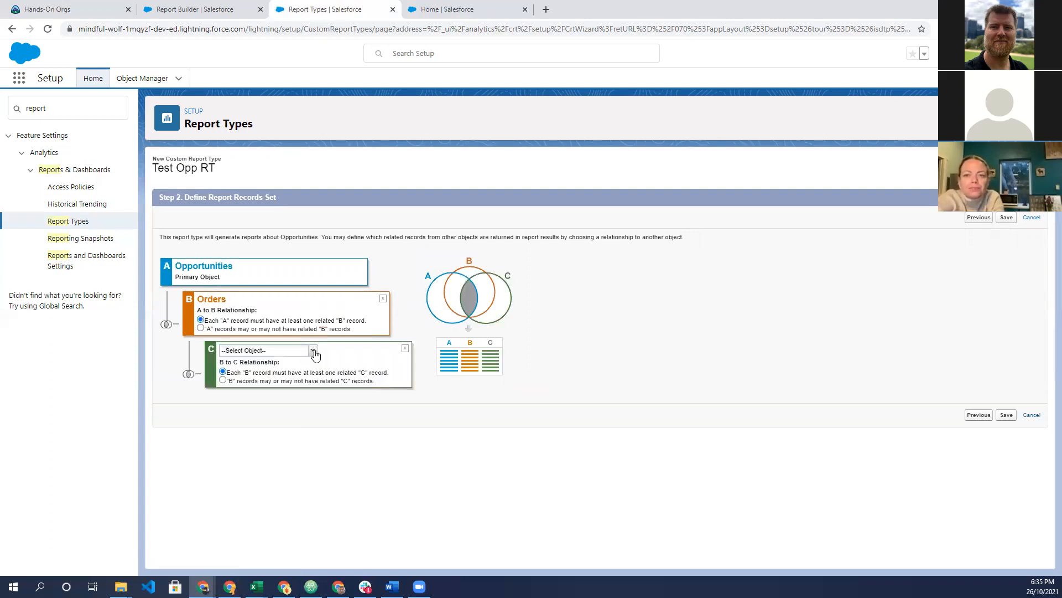
pyautogui.click(313, 350)
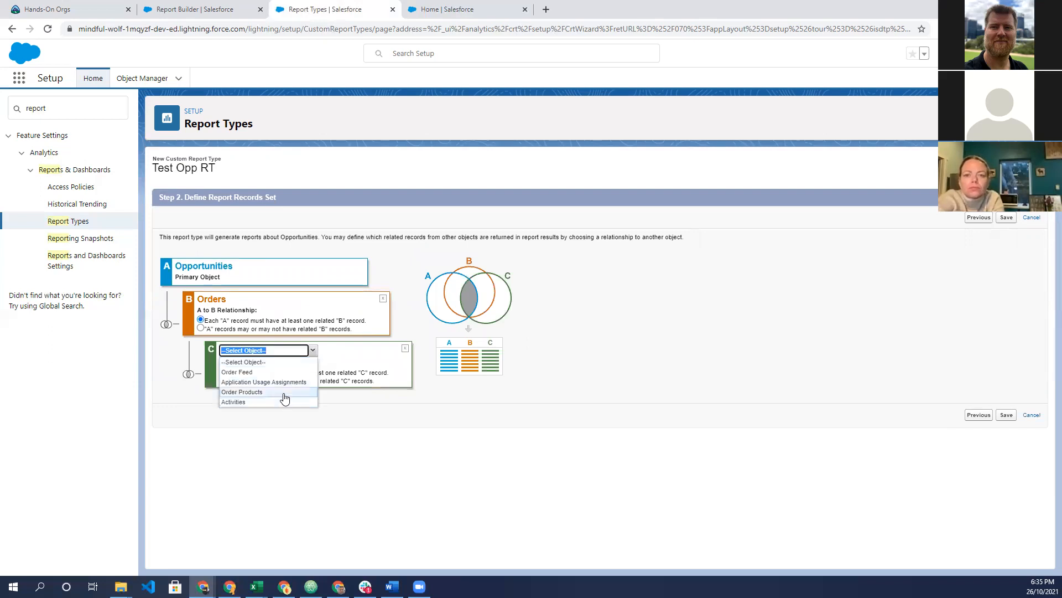
pyautogui.click(296, 391)
# Relate Order Product Feed to Order Products as the fourth object of the report type
pyautogui.click(336, 403)
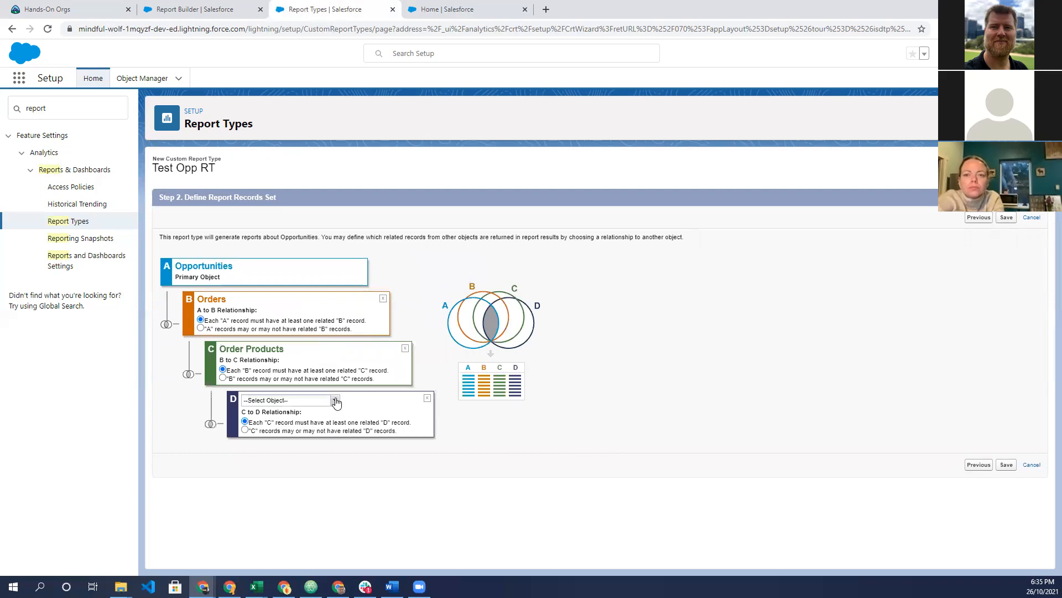
pyautogui.click(335, 403)
pyautogui.click(318, 422)
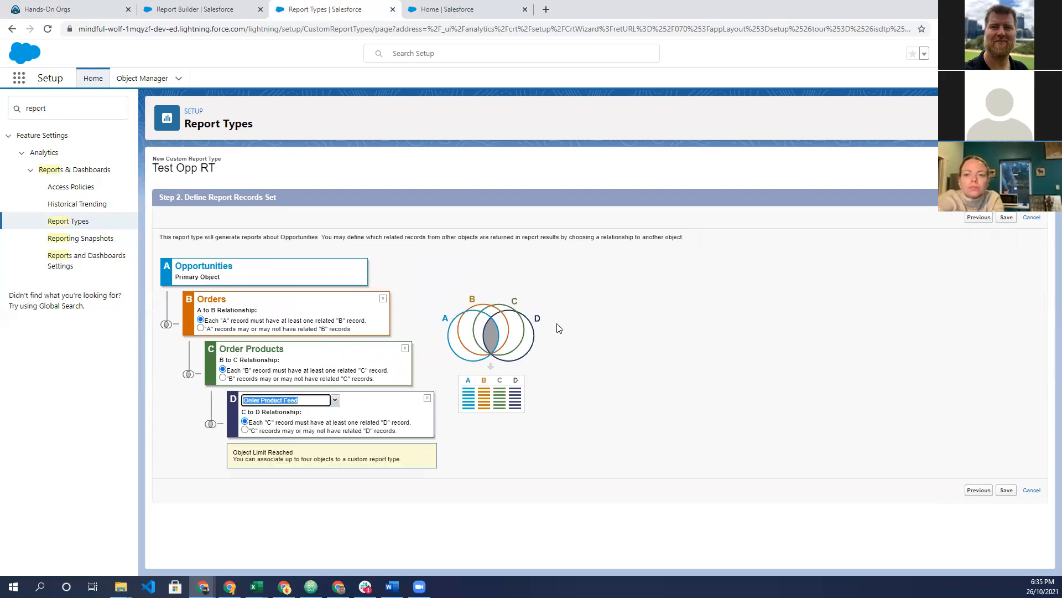
# Switch to Schema Builder, filter the object list by "opp" and add Opportunity to the canvas
pyautogui.click(481, 11)
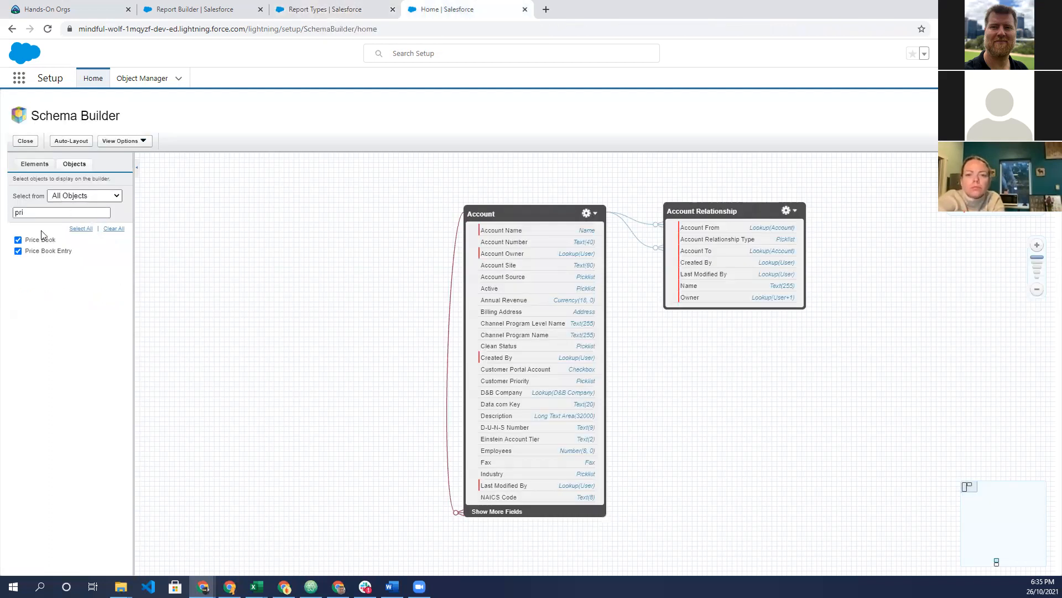
pyautogui.moveTo(45, 213); pyautogui.dragTo(3, 218)
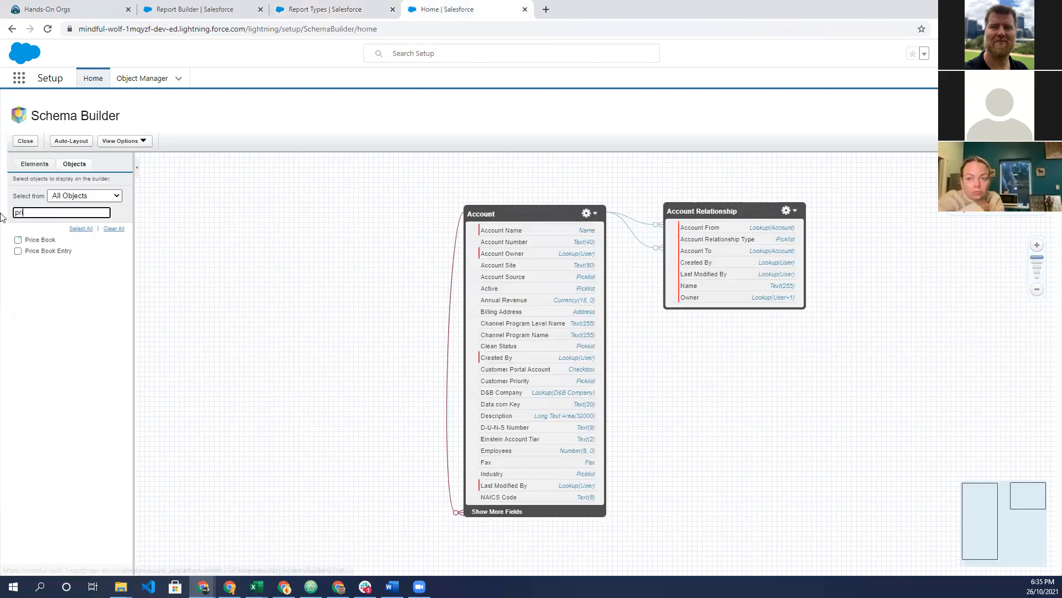
pyautogui.write('ppp')
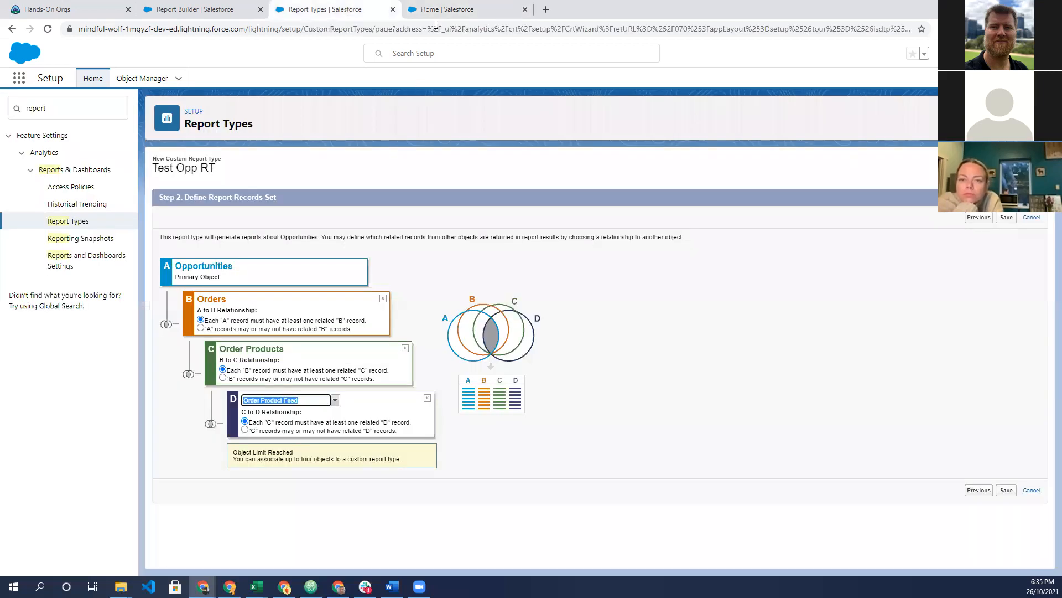
# Filter the Schema Builder object list by "or" and add Order to the canvas
pyautogui.click(444, 10)
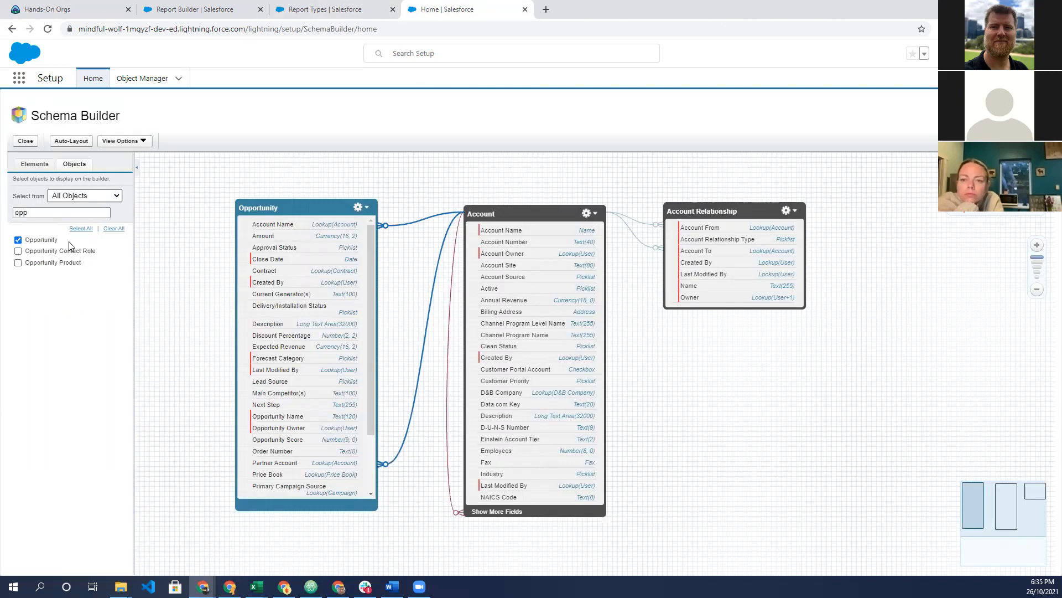
pyautogui.doubleClick(42, 217)
pyautogui.write('or')
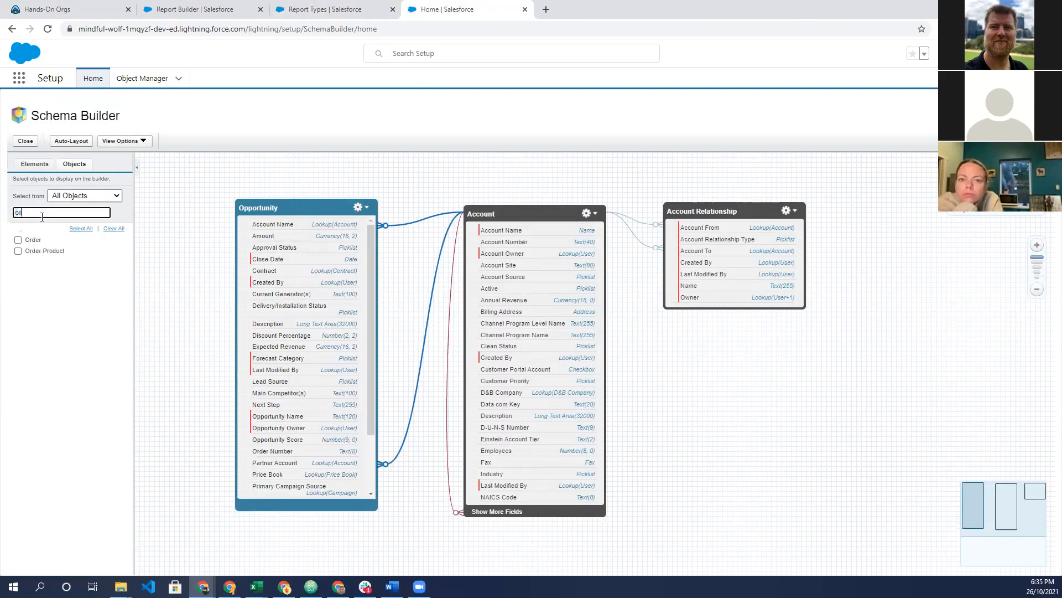
pyautogui.click(26, 242)
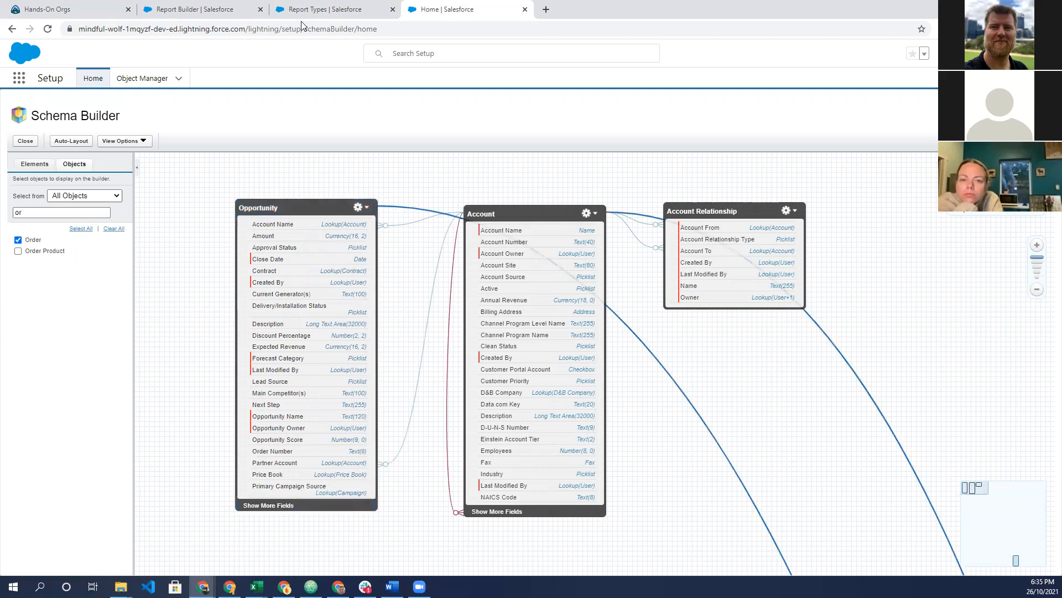
# Check the object chain in the report type definition, and add Order Product to the Schema Builder canvas
pyautogui.click(304, 11)
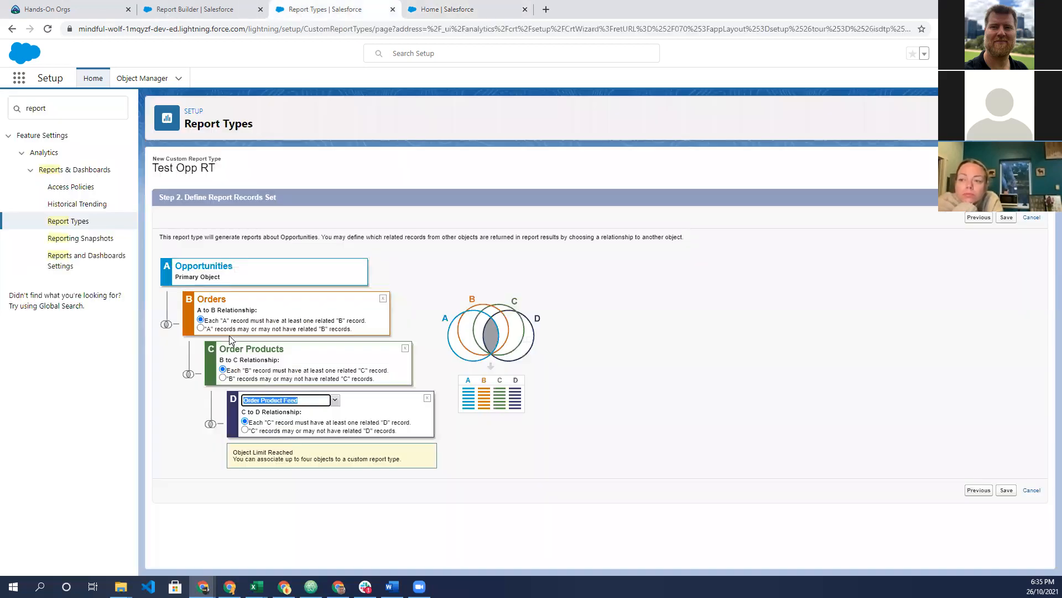
pyautogui.click(208, 8)
pyautogui.click(330, 15)
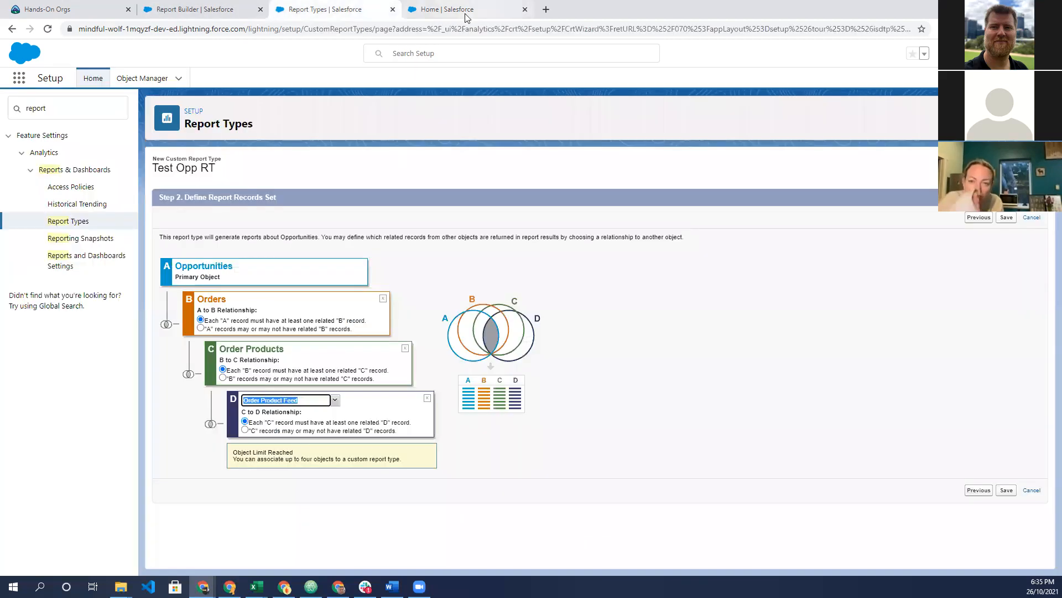
pyautogui.click(467, 16)
pyautogui.click(19, 251)
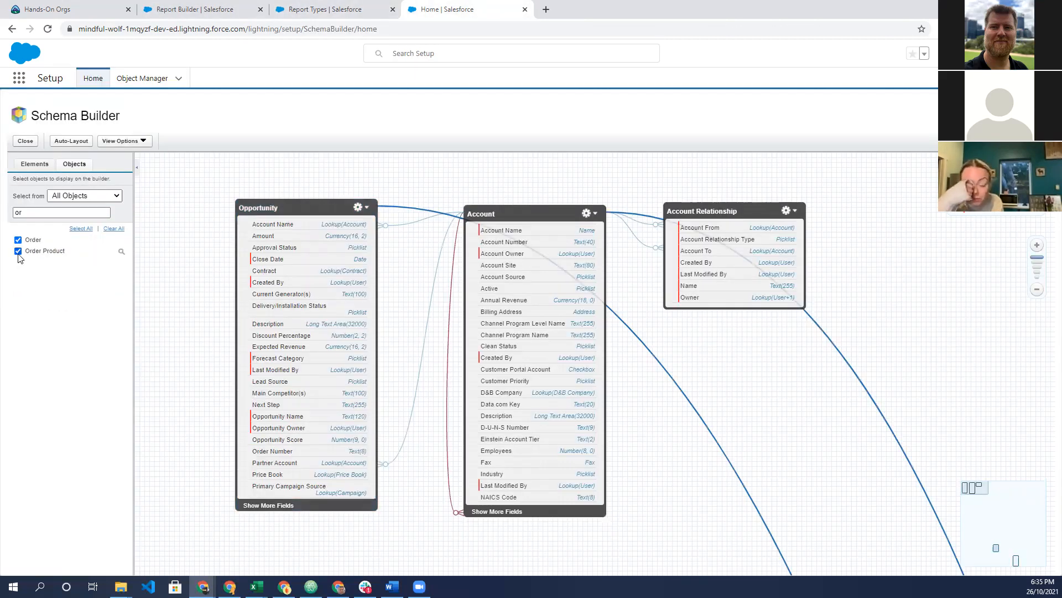
# Recheck the report type's objects, and search Schema Builder for "ord" among the custom, standard, selected, system and all objects
pyautogui.click(308, 10)
pyautogui.click(467, 9)
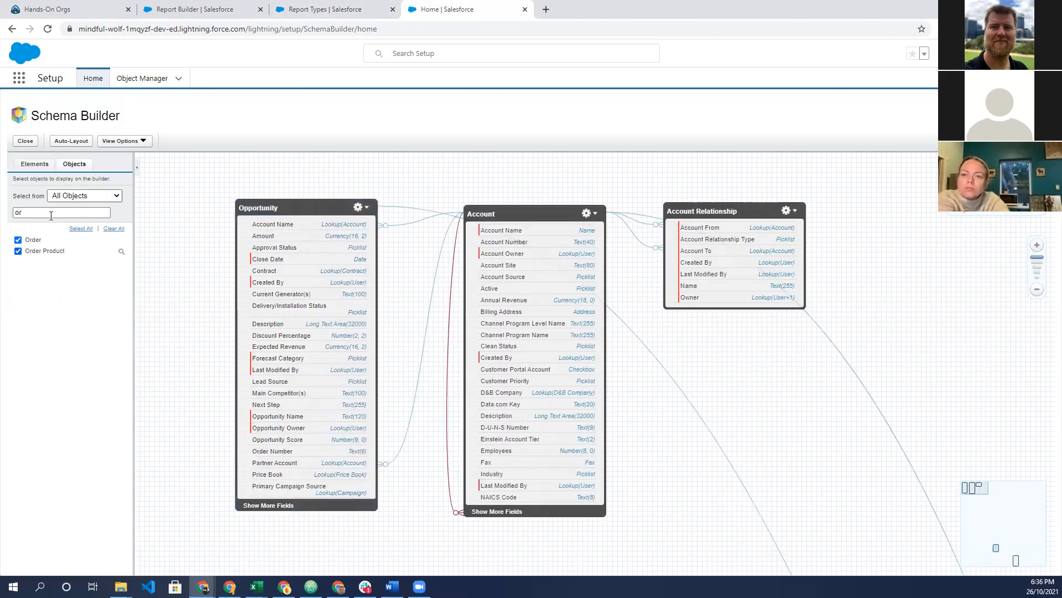
pyautogui.click(46, 212)
pyautogui.write('d')
pyautogui.click(78, 197)
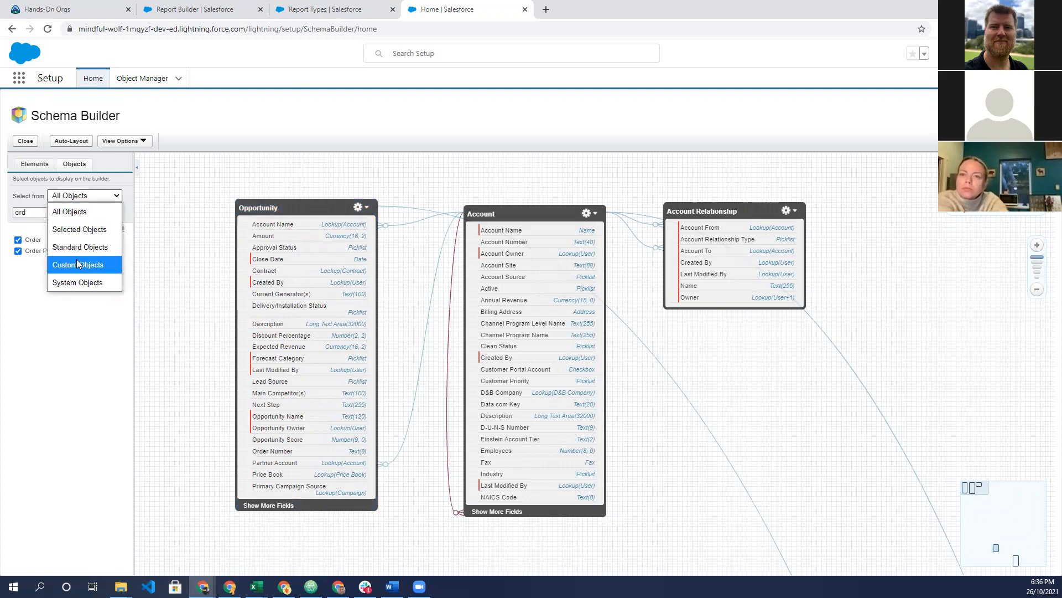
pyautogui.click(78, 264)
pyautogui.click(84, 197)
pyautogui.click(80, 246)
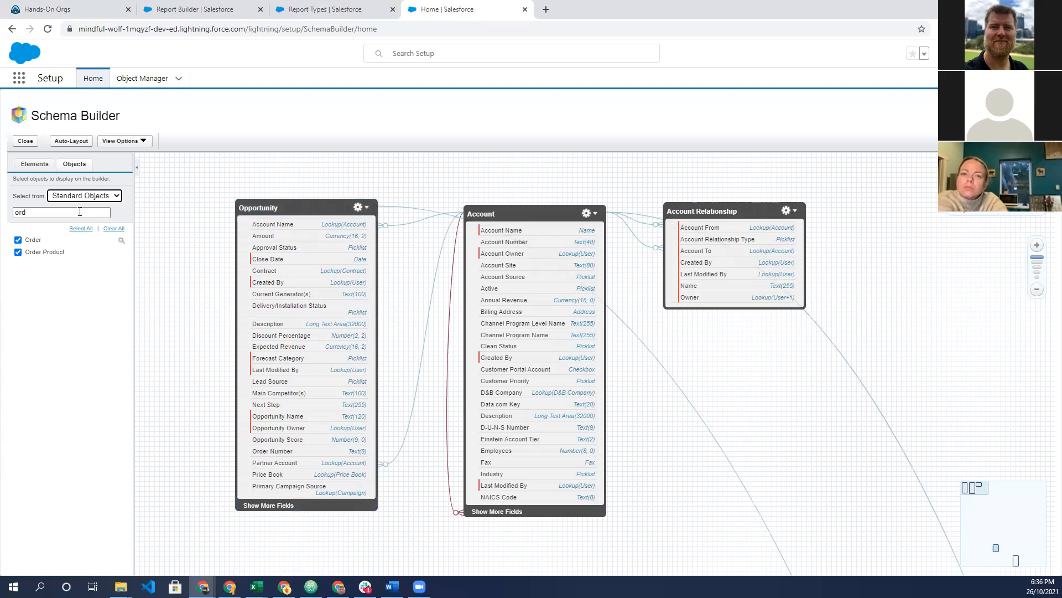
pyautogui.click(82, 199)
pyautogui.click(80, 230)
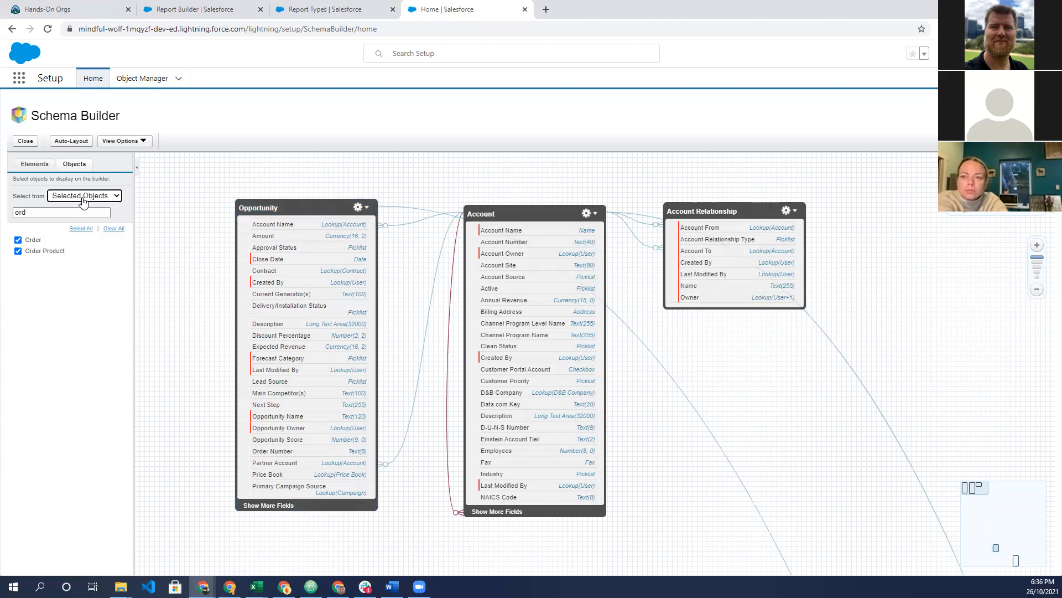
pyautogui.click(84, 199)
pyautogui.press('Return')
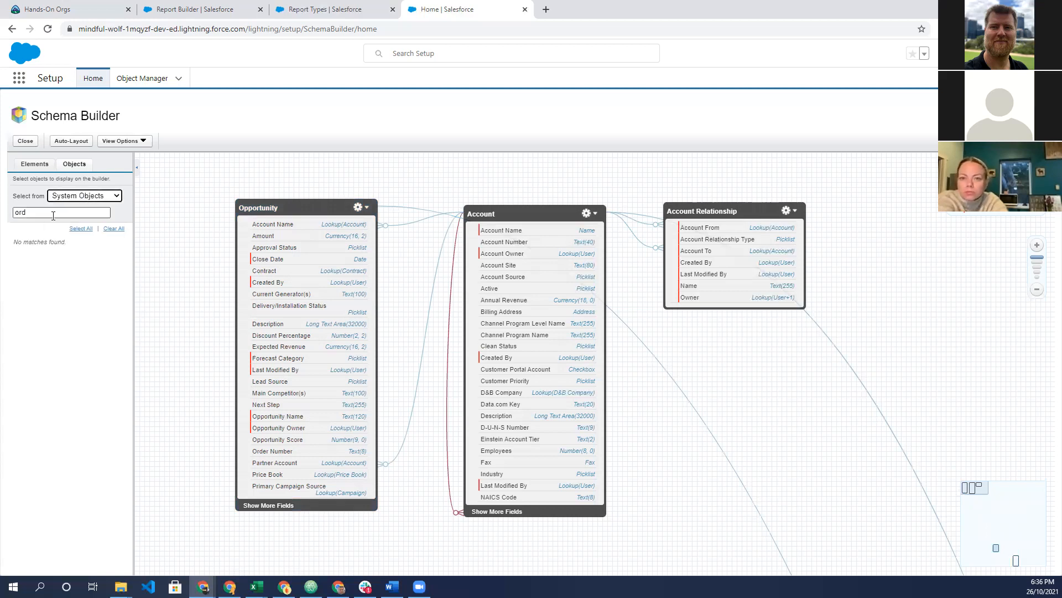
pyautogui.click(92, 200)
pyautogui.click(89, 211)
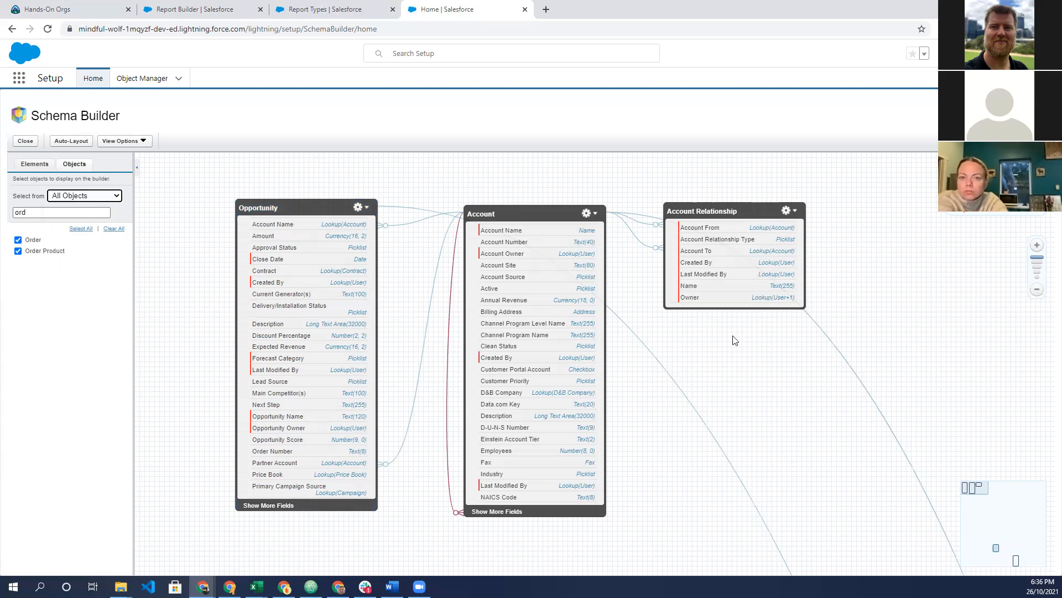
# Locate the order objects on the canvas and move the Order box next to Order Product
pyautogui.click(1015, 557)
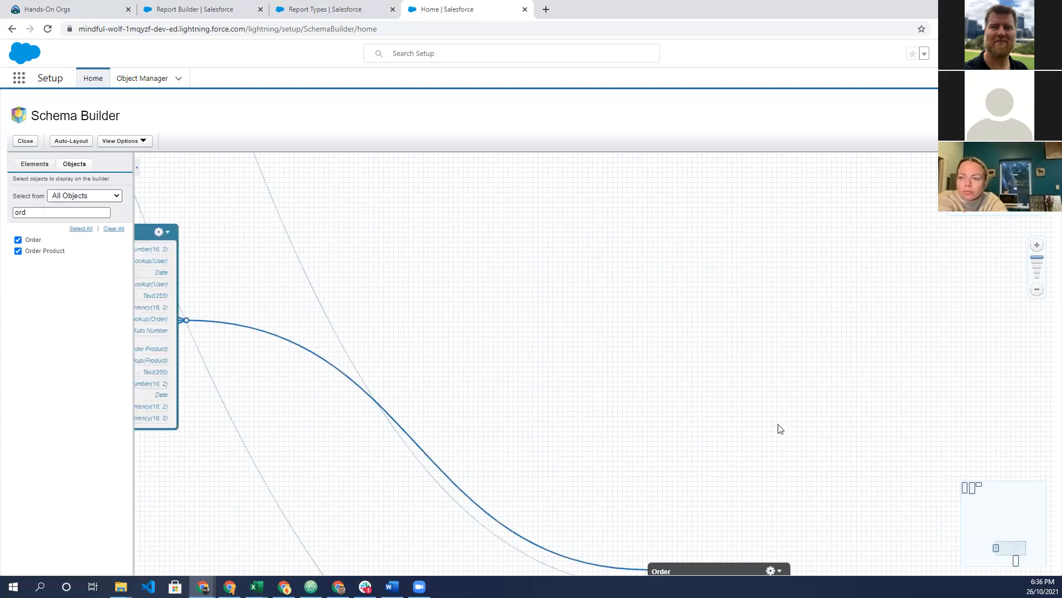
pyautogui.moveTo(695, 566); pyautogui.dragTo(307, 182)
pyautogui.moveTo(715, 297); pyautogui.dragTo(939, 370)
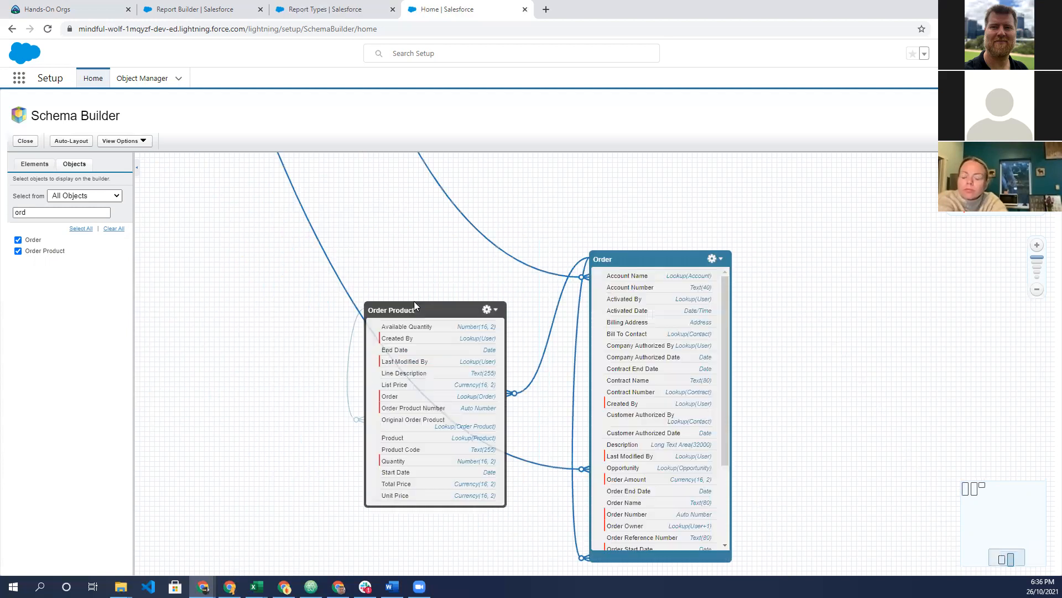
# Reposition the Order Product and Order boxes side by side on the Schema Builder canvas
pyautogui.moveTo(418, 305); pyautogui.dragTo(389, 205)
pyautogui.moveTo(602, 199); pyautogui.dragTo(678, 267)
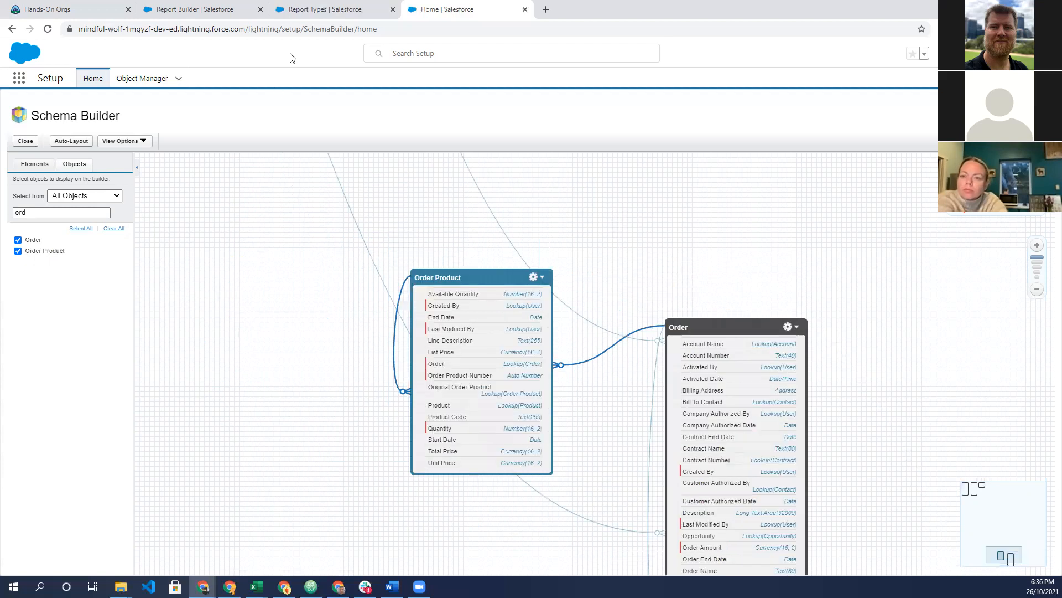
# In the report type definition, make the Order Product Feed, Order Products and Orders relationships optional with "may or may not have" related records
pyautogui.hotkey('ctrl', 'shift', 'Tab')
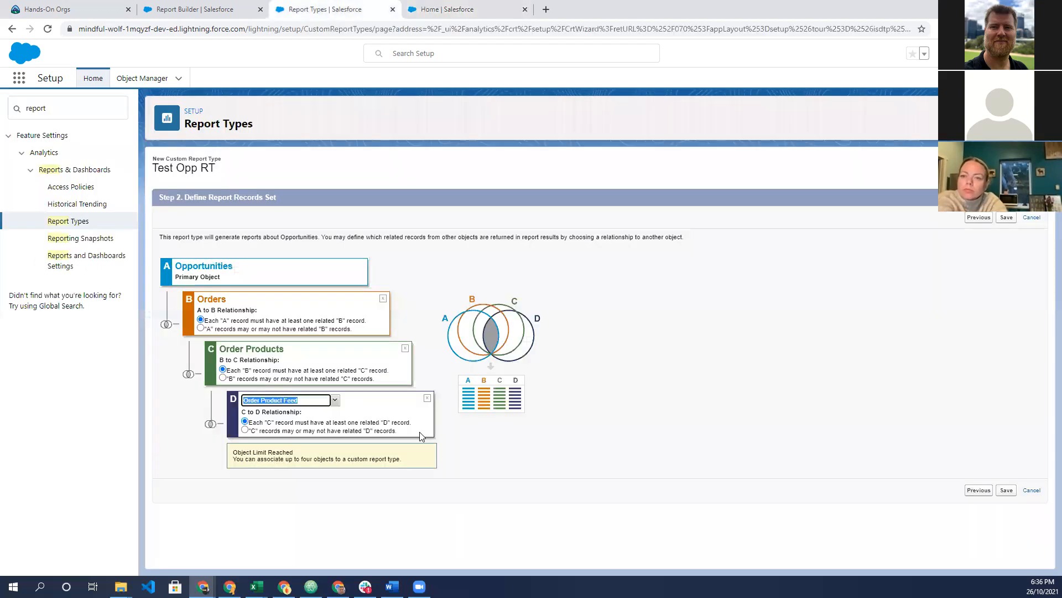
pyautogui.click(256, 433)
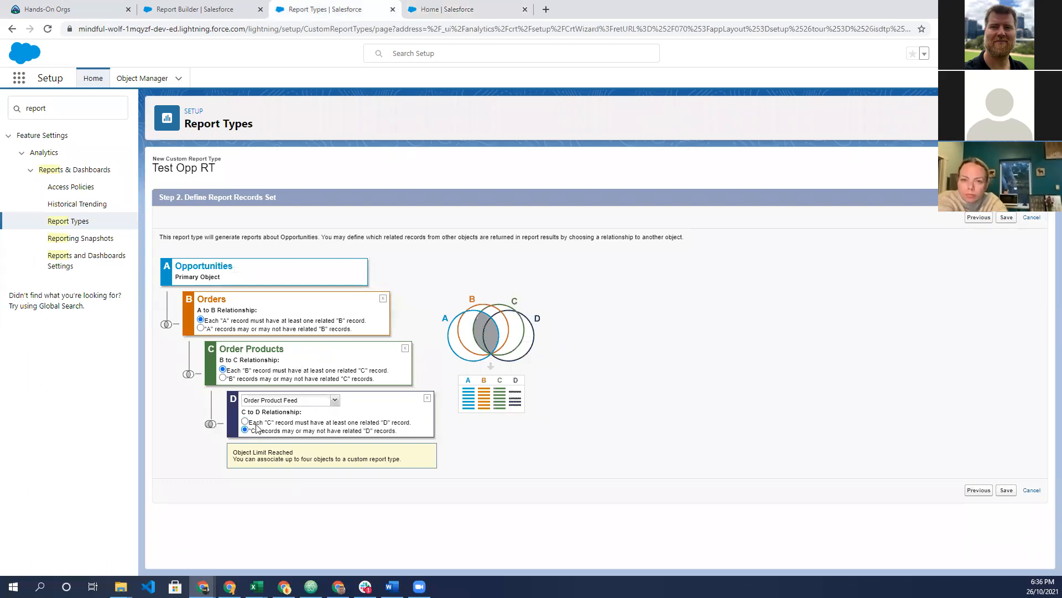
pyautogui.click(238, 378)
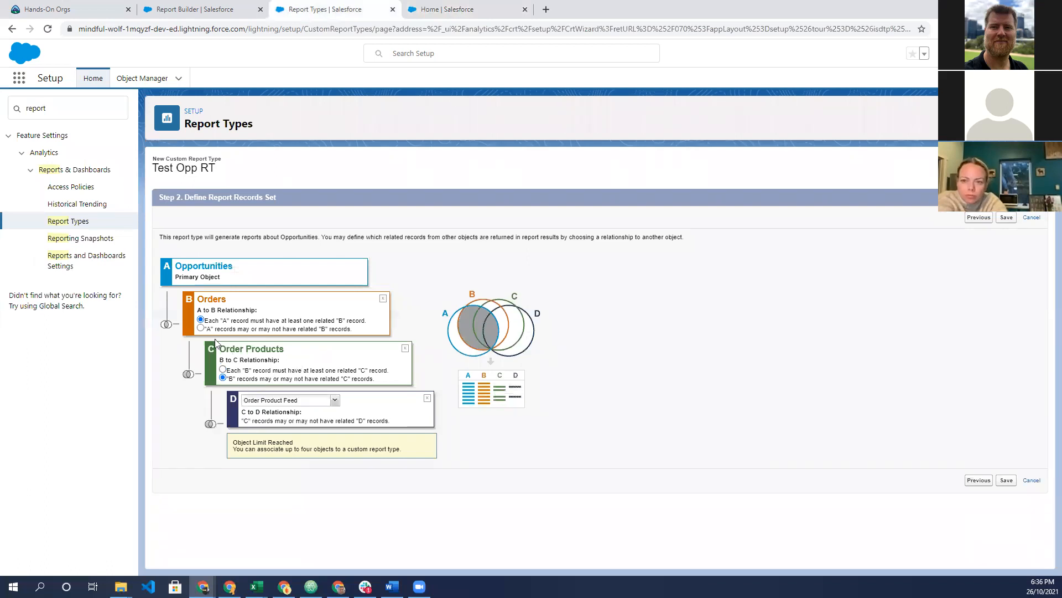
pyautogui.click(212, 328)
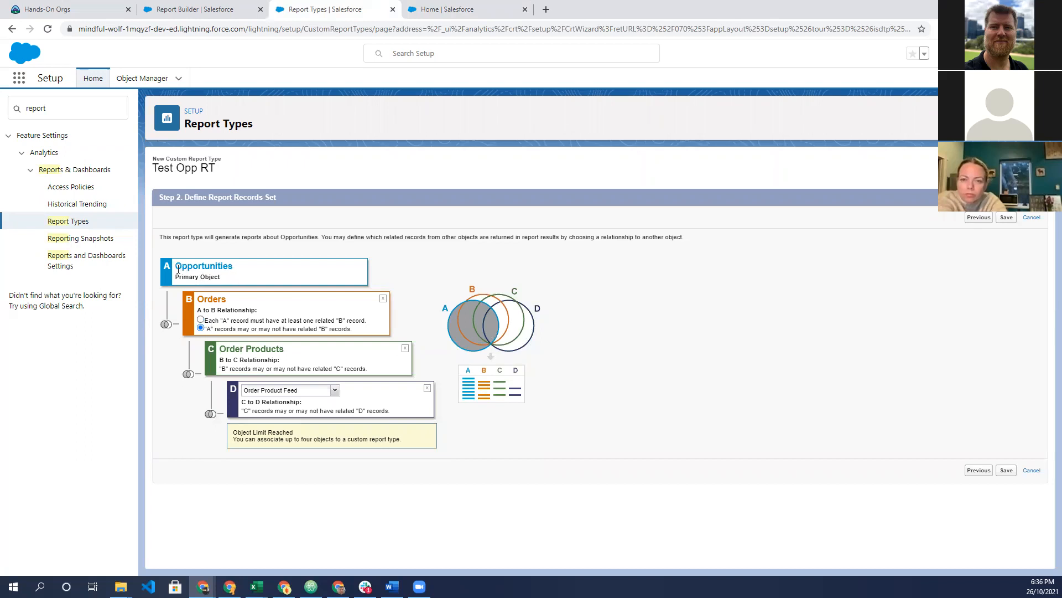
pyautogui.moveTo(177, 269); pyautogui.dragTo(242, 270)
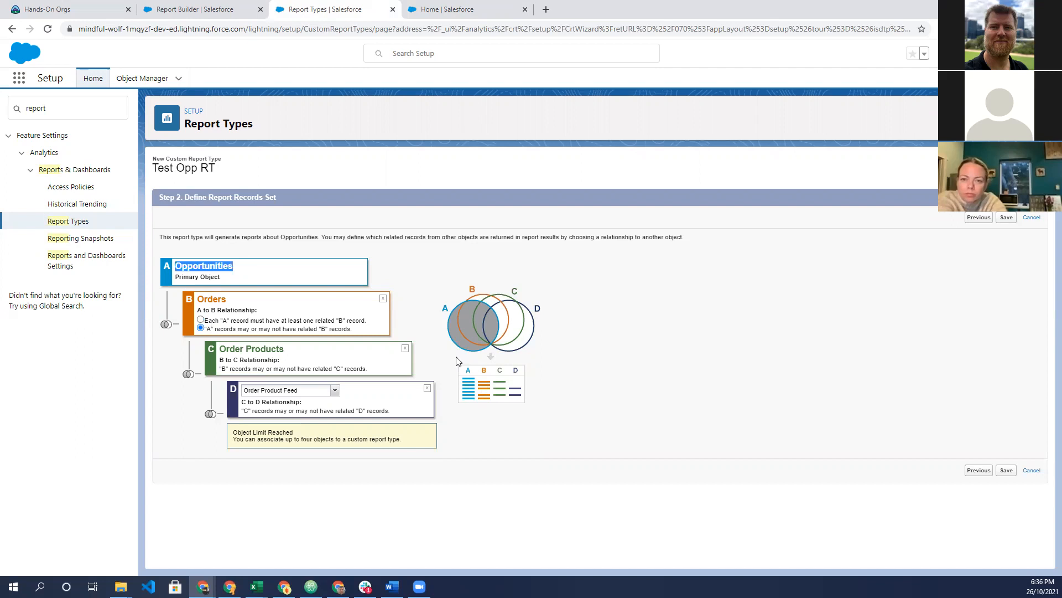
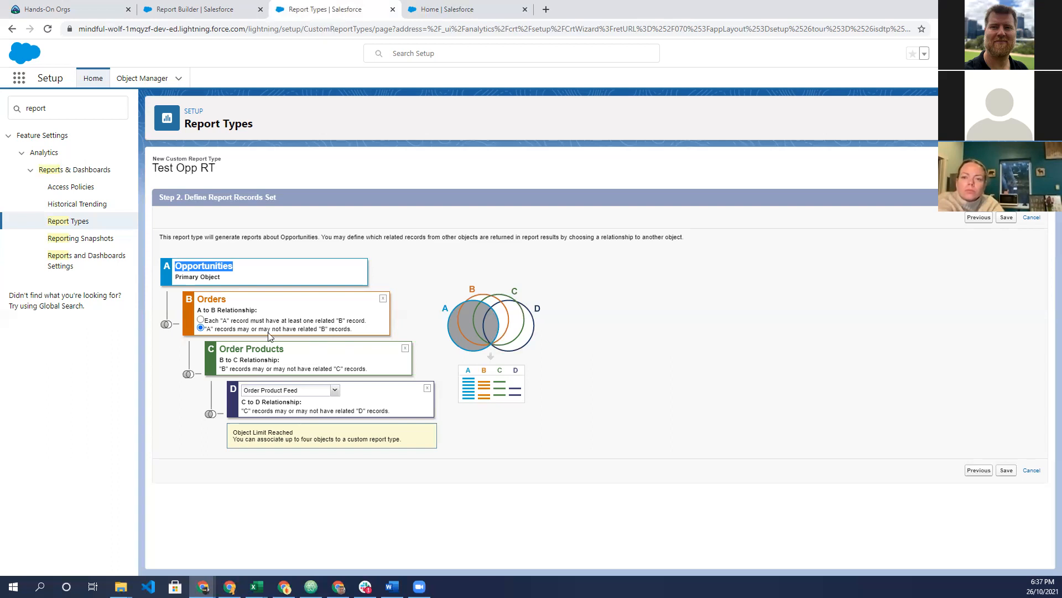
# Require at least one related record for the Opportunities-to-Orders and Orders-to-Order Products relationships
pyautogui.click(258, 321)
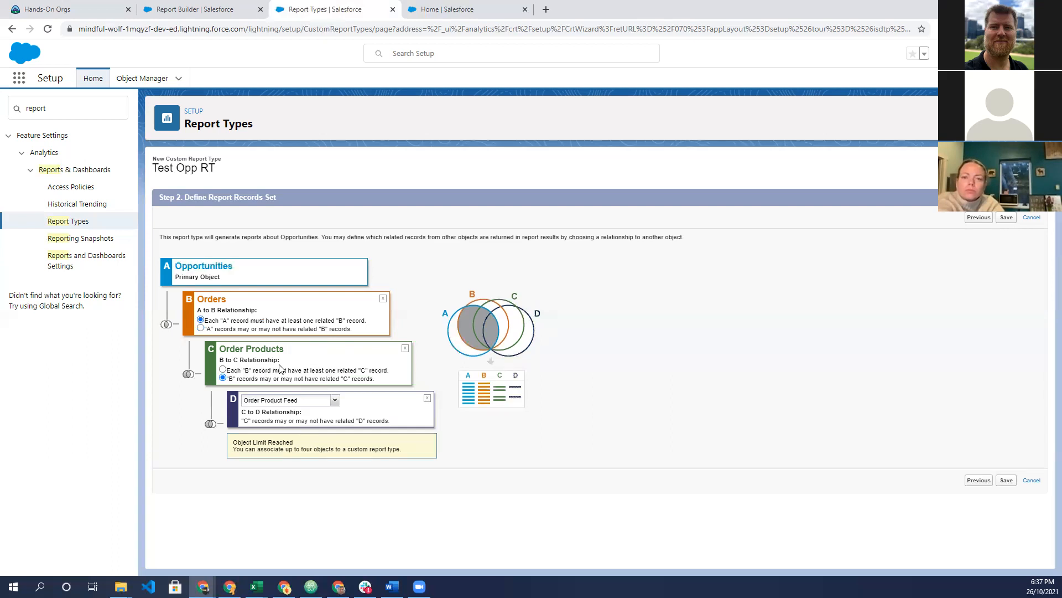
pyautogui.click(272, 372)
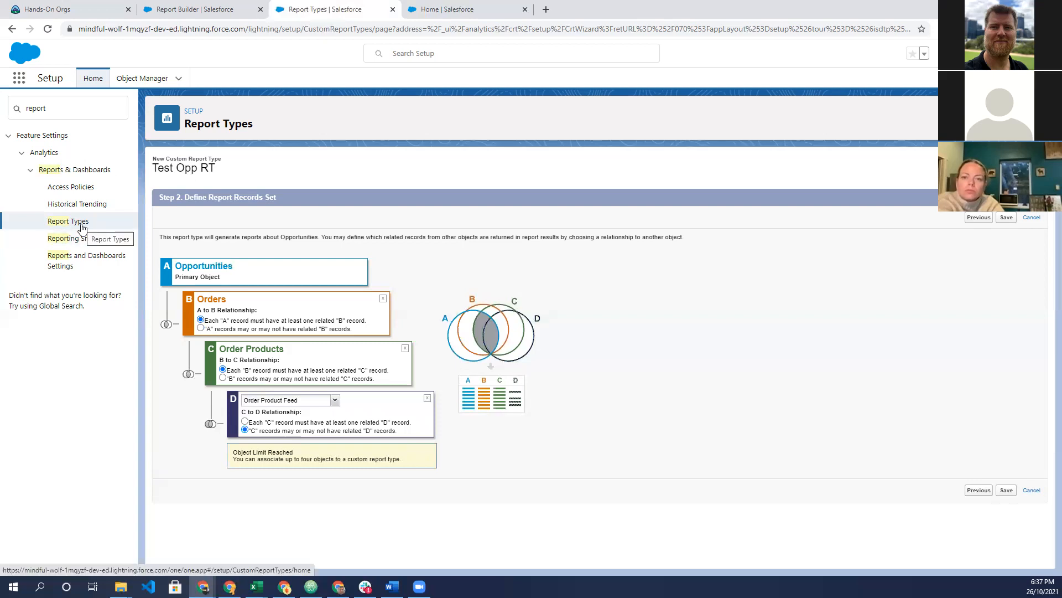
# Return to the report builder, and save and run Test Report
pyautogui.click(214, 15)
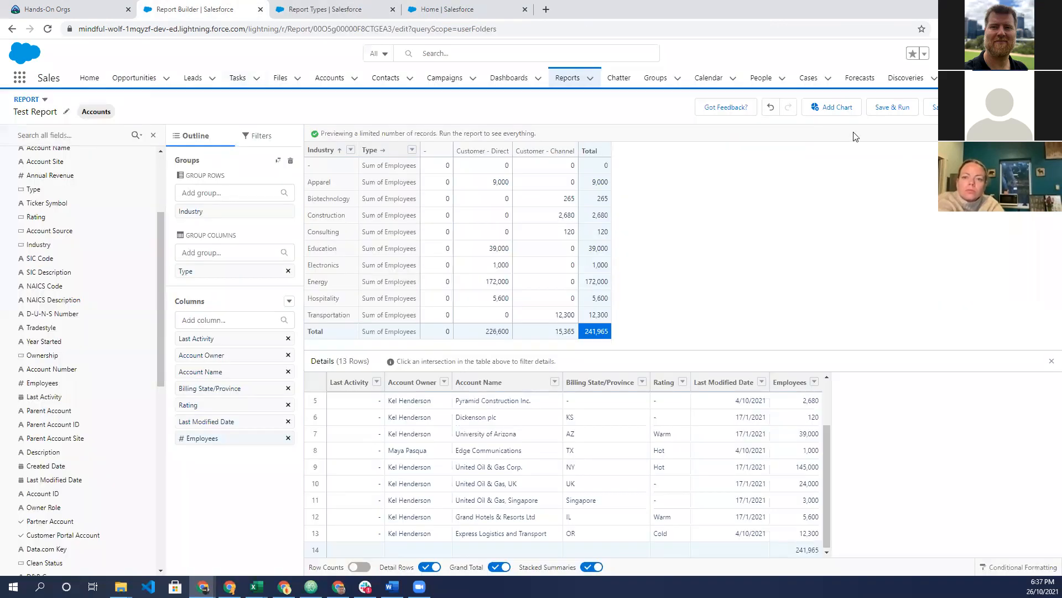
pyautogui.click(896, 111)
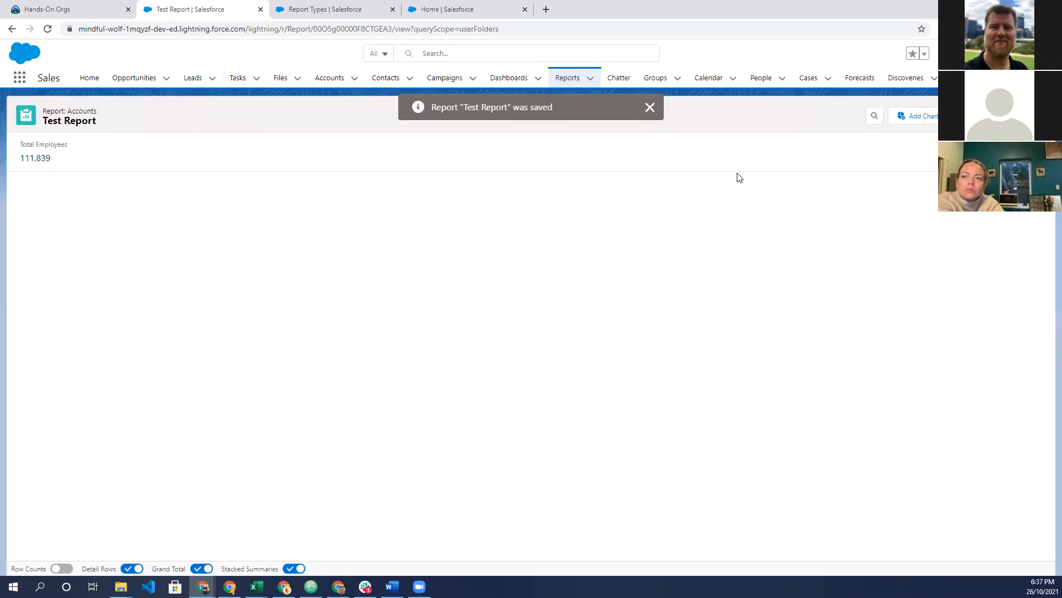
# Start a new report and look through the Administrative Reports and Other Reports categories of report types
pyautogui.click(560, 79)
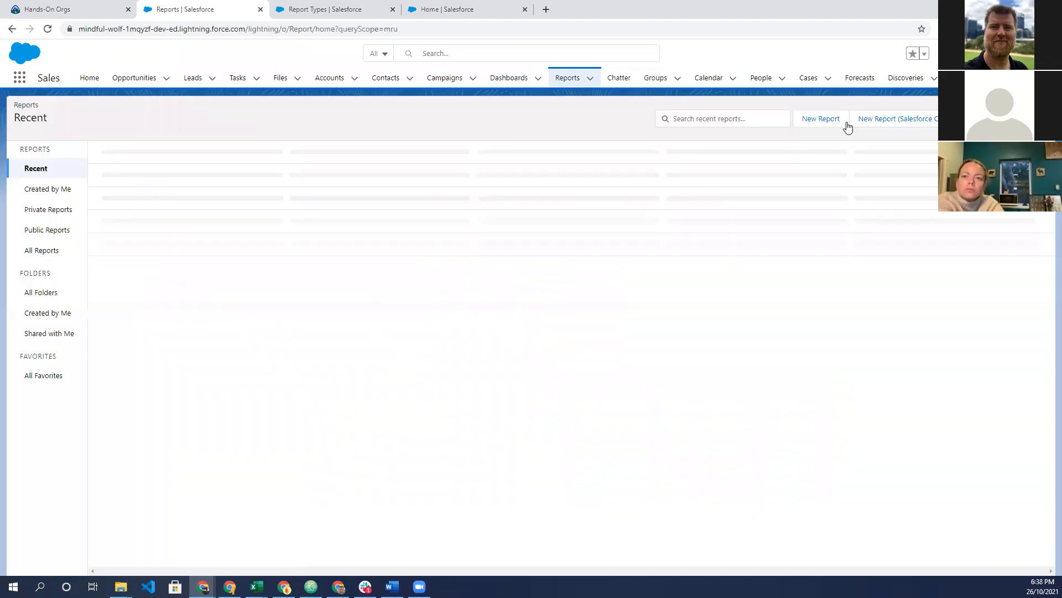
pyautogui.click(822, 125)
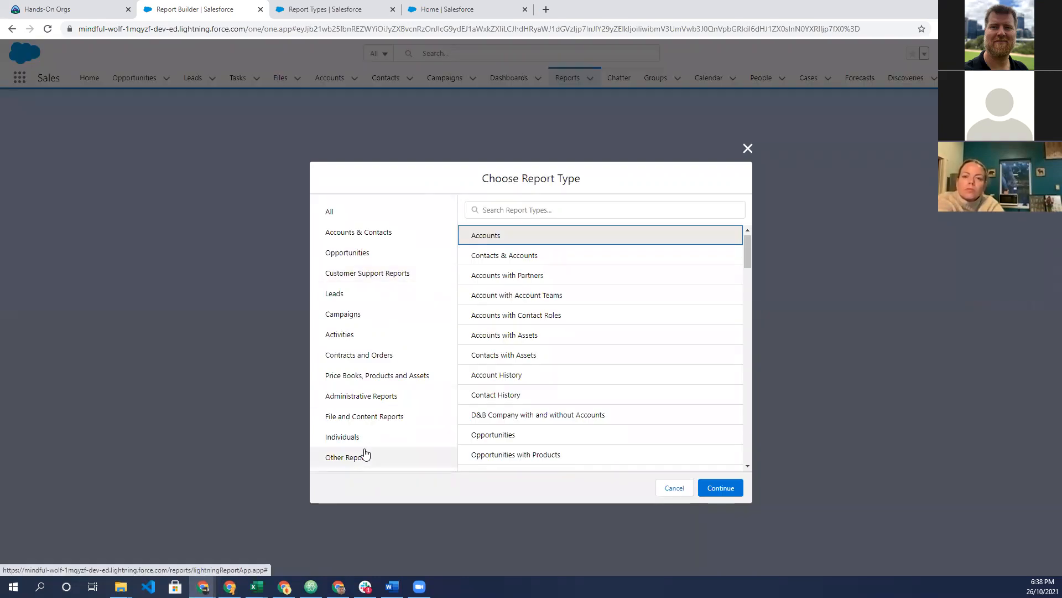
pyautogui.click(379, 396)
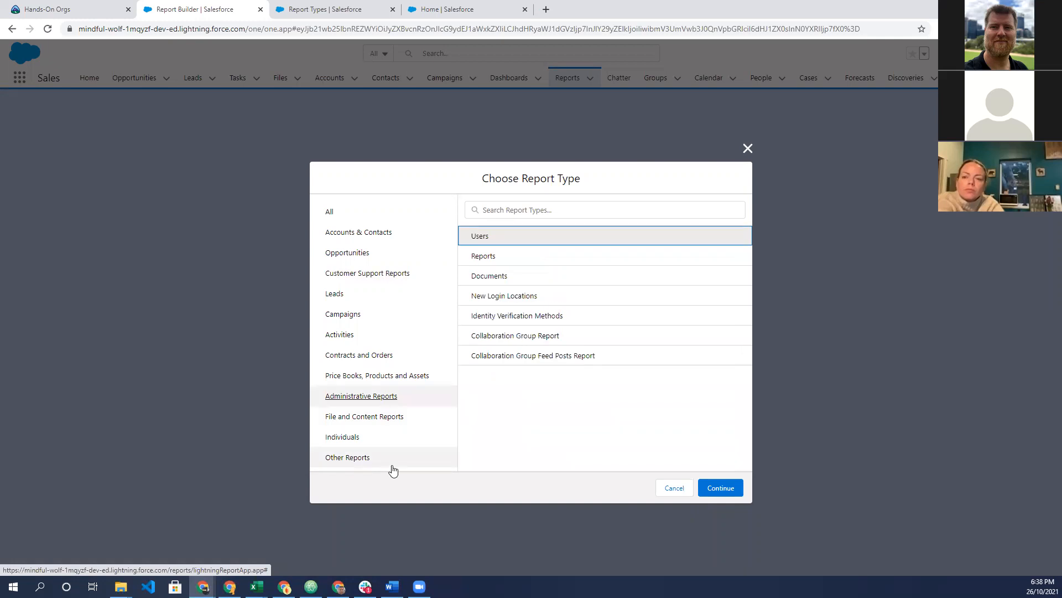
pyautogui.click(366, 464)
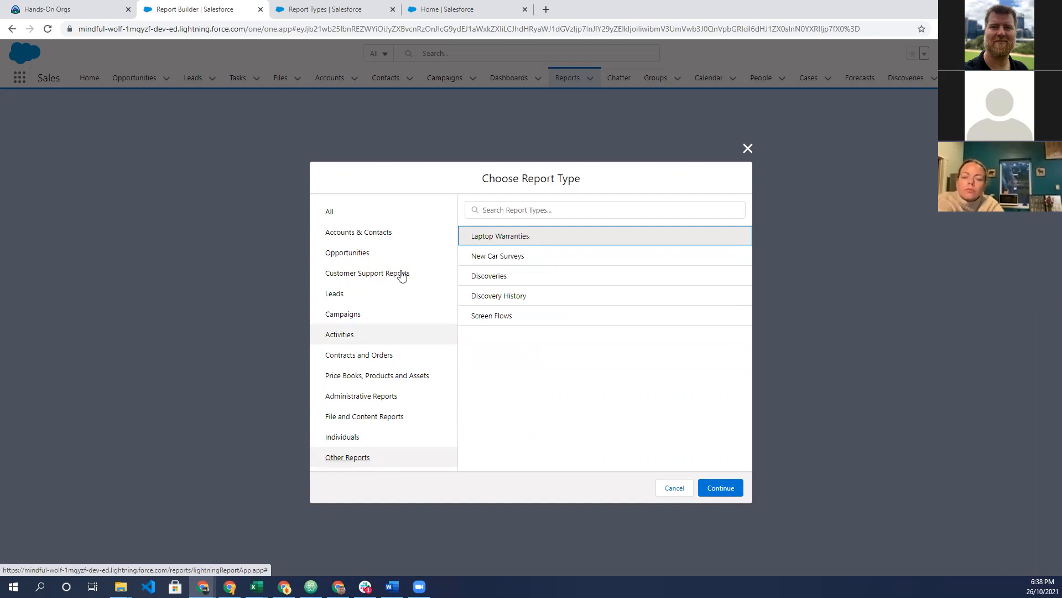
pyautogui.click(381, 219)
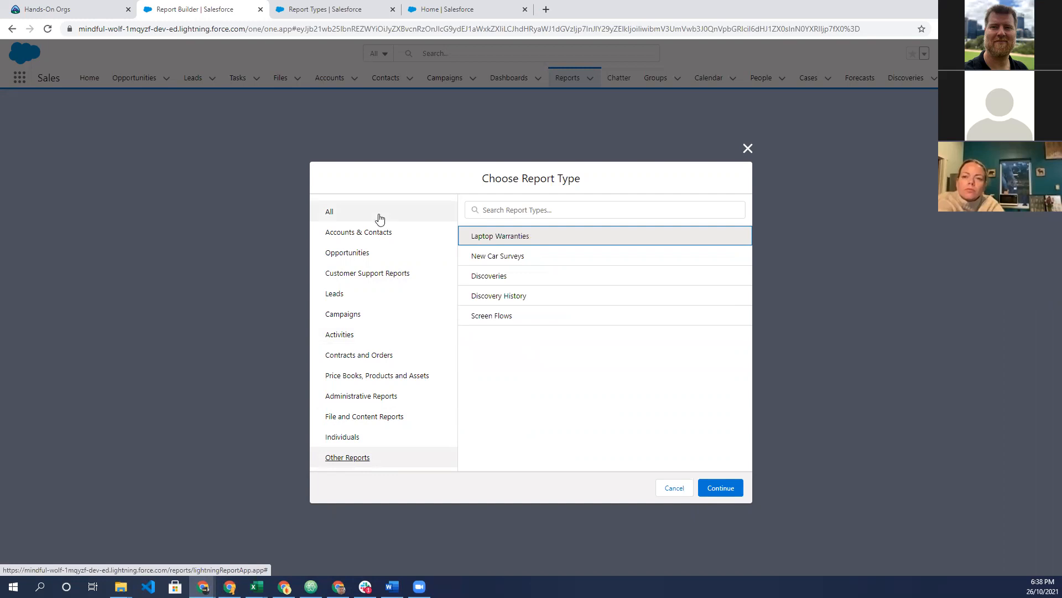
# Search the report types for "test", clear the search, and close the report type chooser
pyautogui.click(566, 211)
pyautogui.write('test')
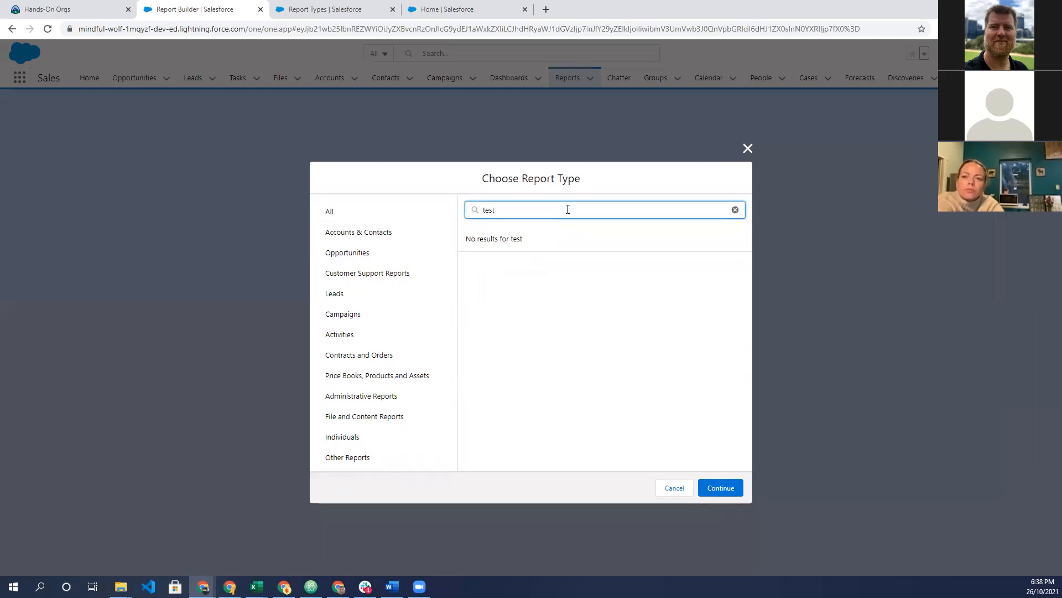
pyautogui.press('BackSpace')
pyautogui.press('BackSpace')
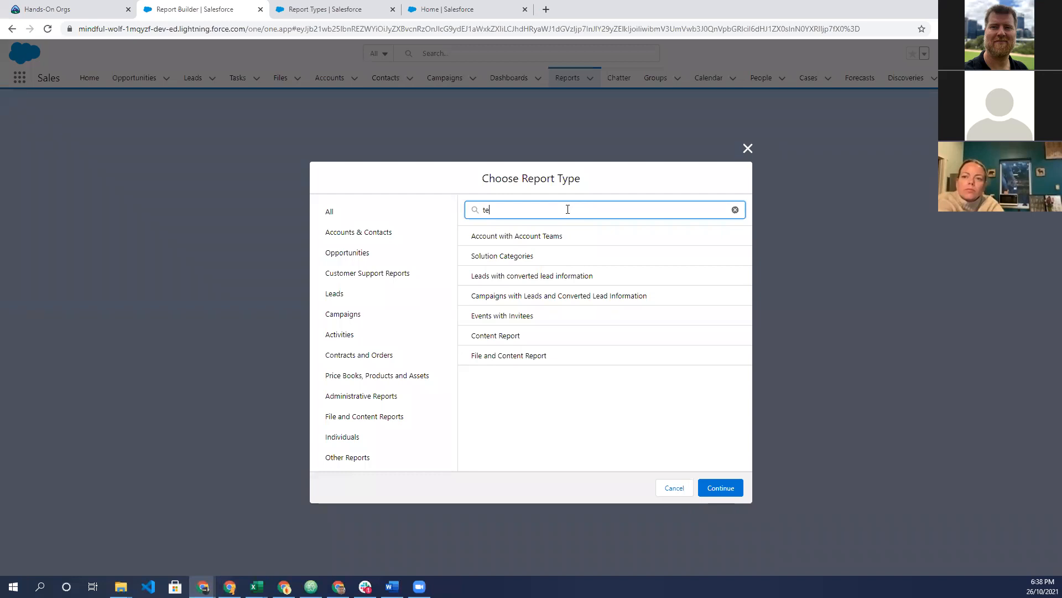
pyautogui.press('BackSpace')
pyautogui.press('BackSpace')
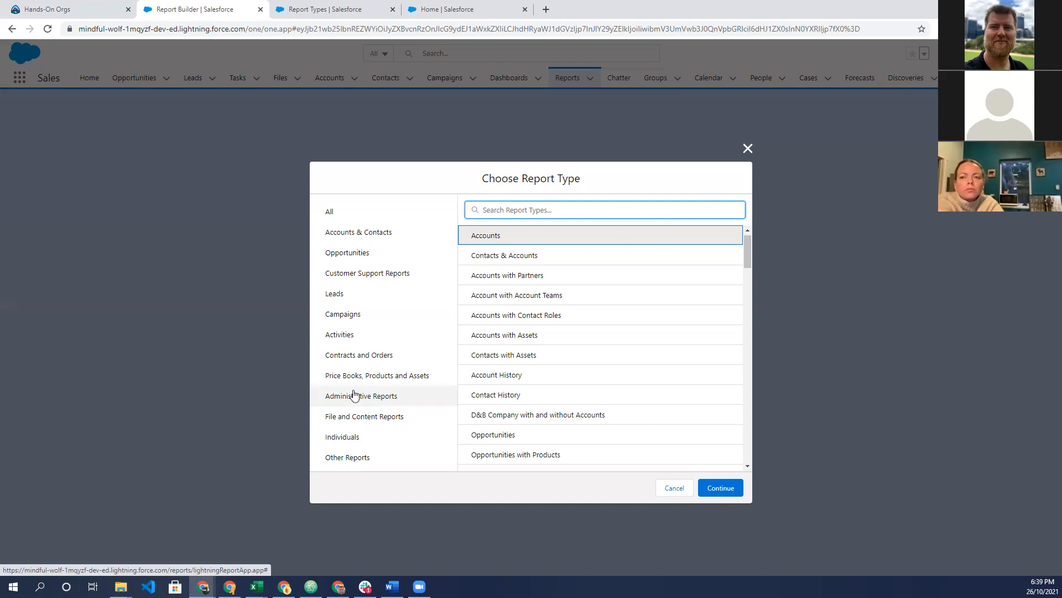
pyautogui.click(747, 148)
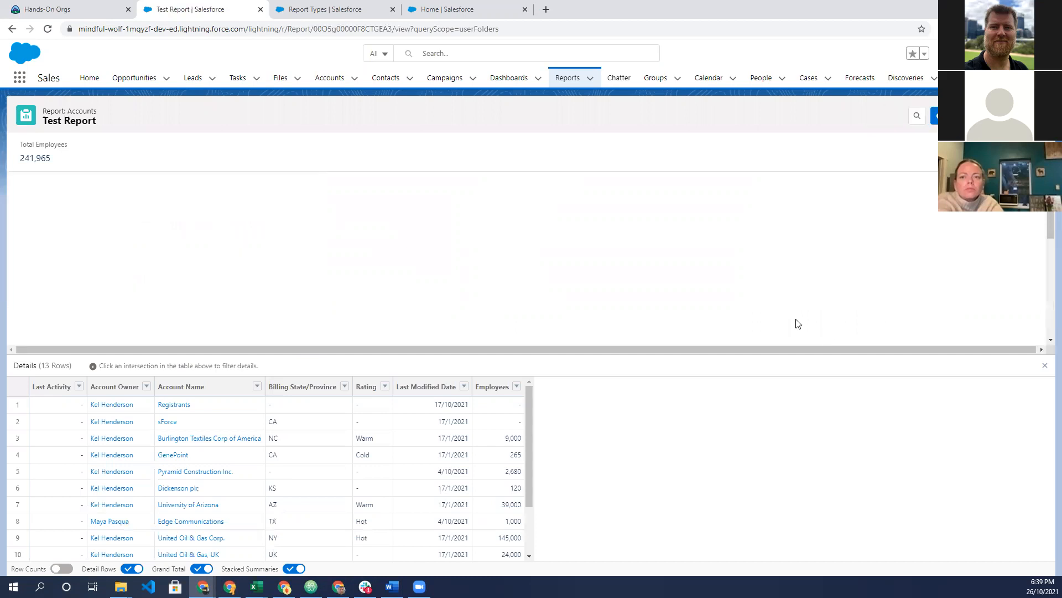
# Change the Test Report chart to a funnel
pyautogui.scroll(-2, 409, 271)
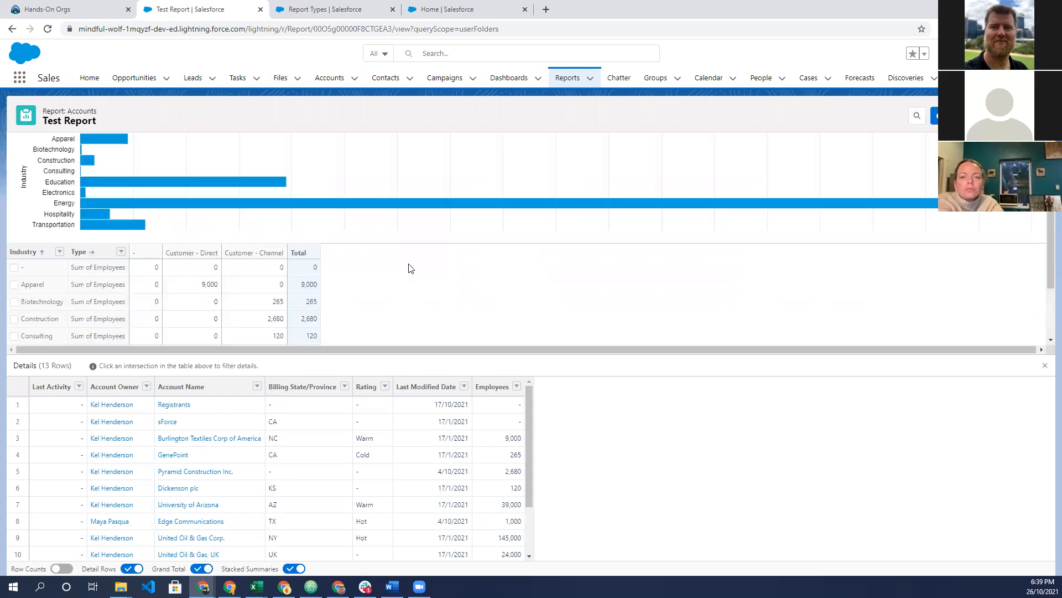
pyautogui.scroll(1, 441, 233)
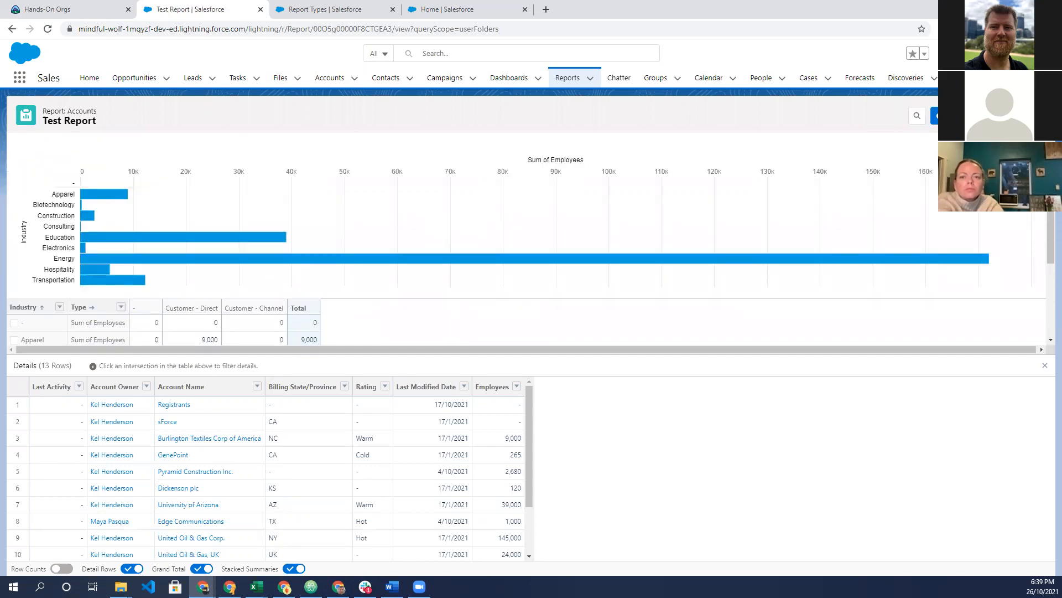
pyautogui.scroll(1, 1030, 188)
pyautogui.click(1031, 189)
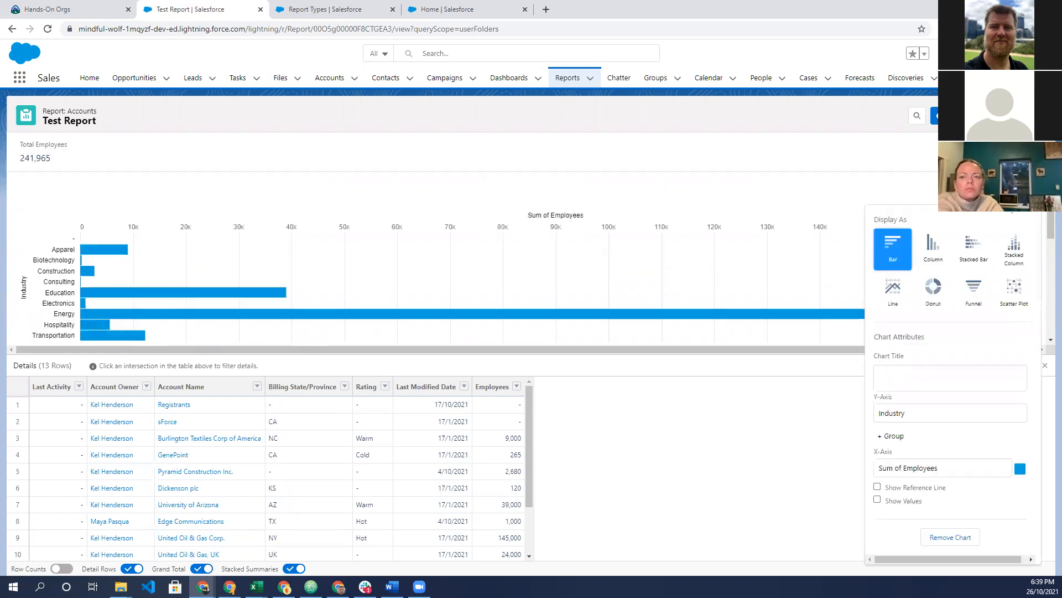
pyautogui.click(951, 291)
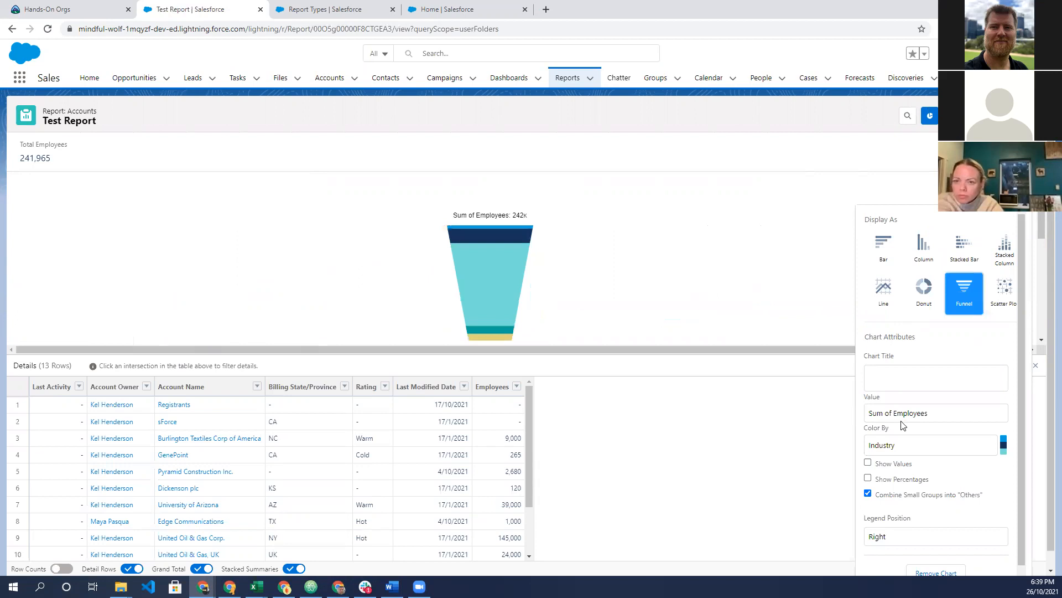
# Show values and percentages on the funnel chart, and set its legend position to Bottom
pyautogui.scroll(-1, 873, 473)
pyautogui.scroll(-1, 915, 486)
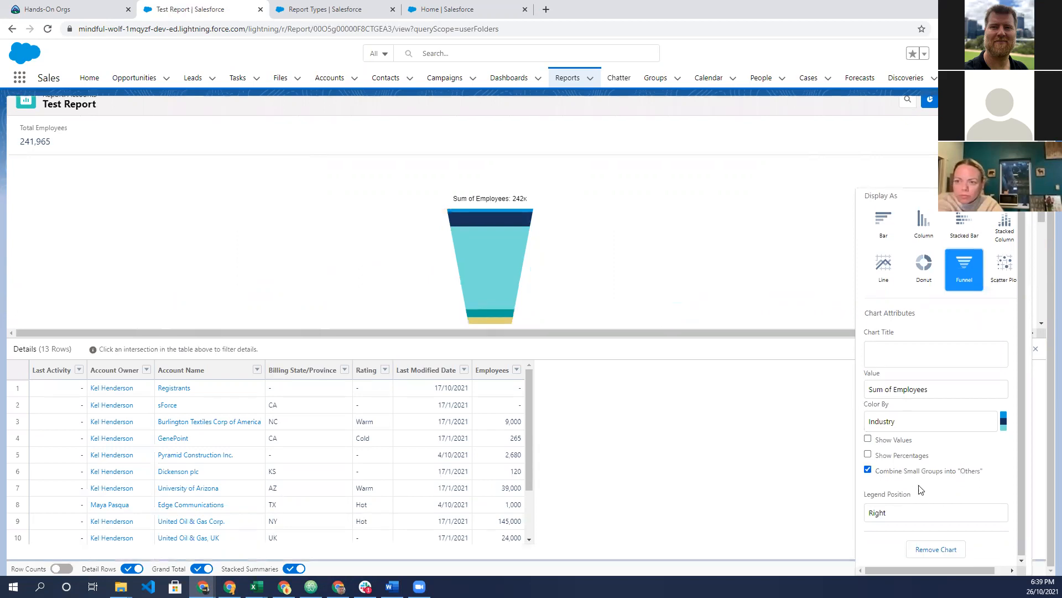
pyautogui.click(868, 437)
pyautogui.click(868, 454)
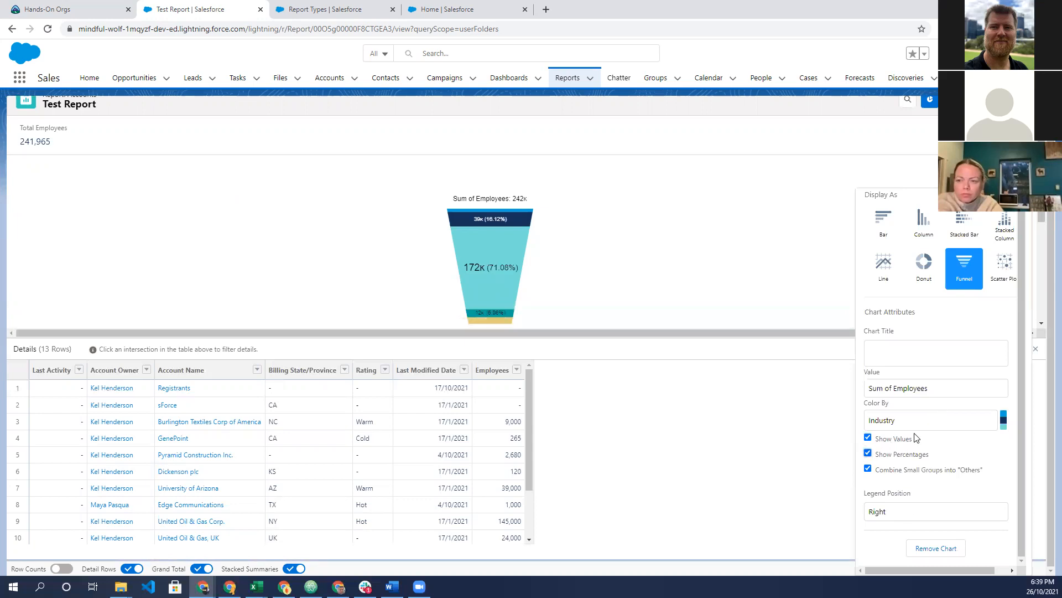
pyautogui.click(979, 510)
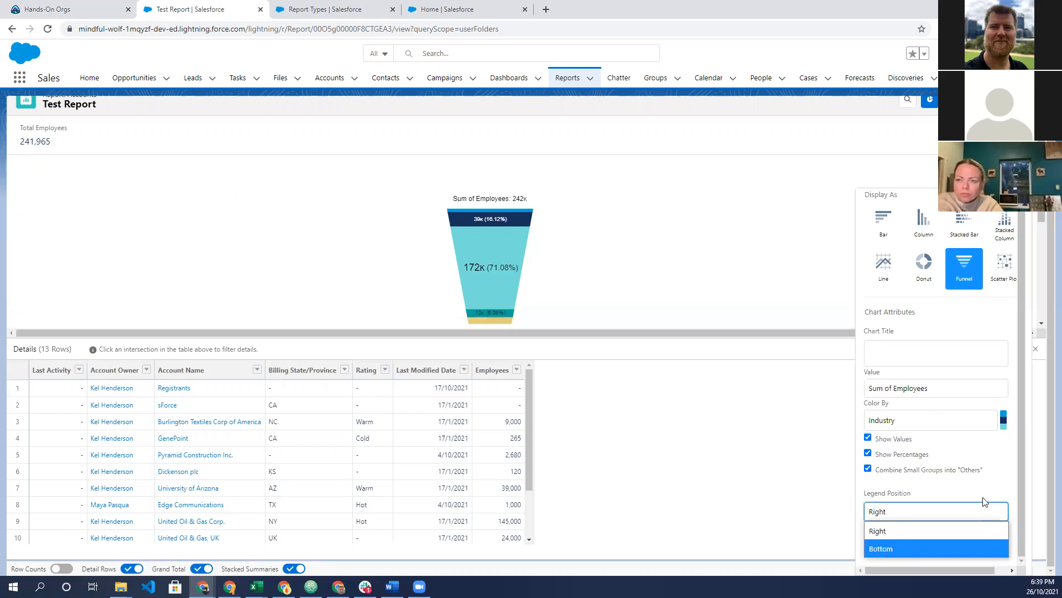
pyautogui.click(935, 549)
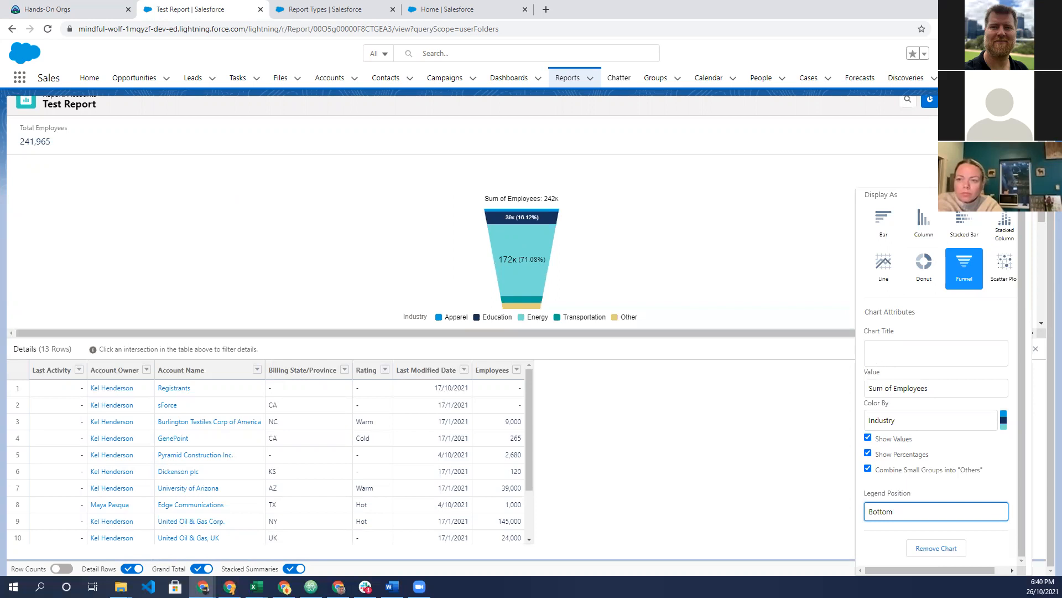
pyautogui.scroll(1, 1005, 211)
pyautogui.click(1020, 188)
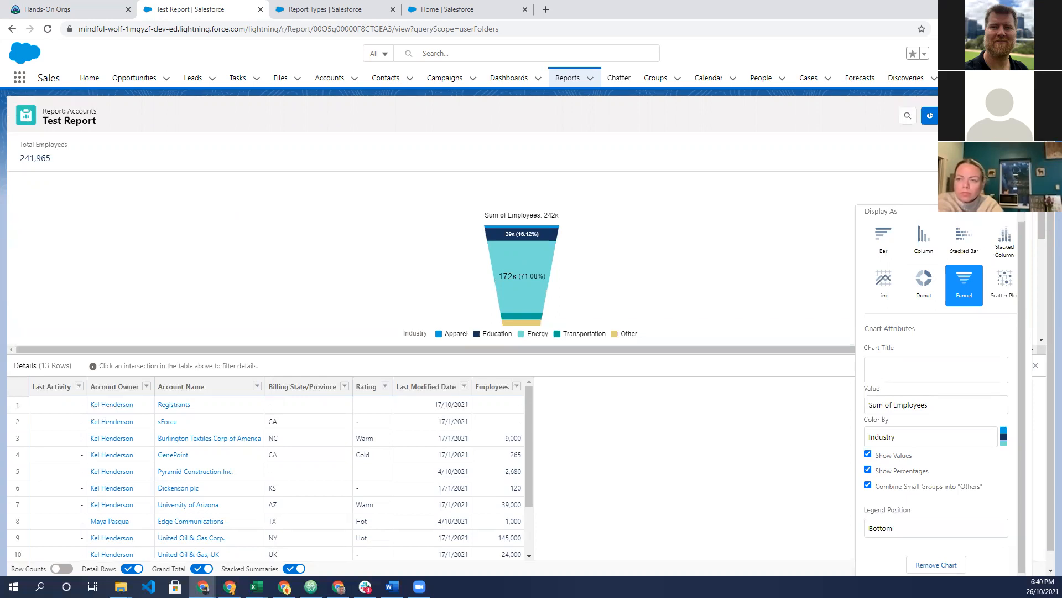
# Try adding Monday and a 7:00 AM time to the report's weekly subscription, and close it without saving
pyautogui.click(1038, 115)
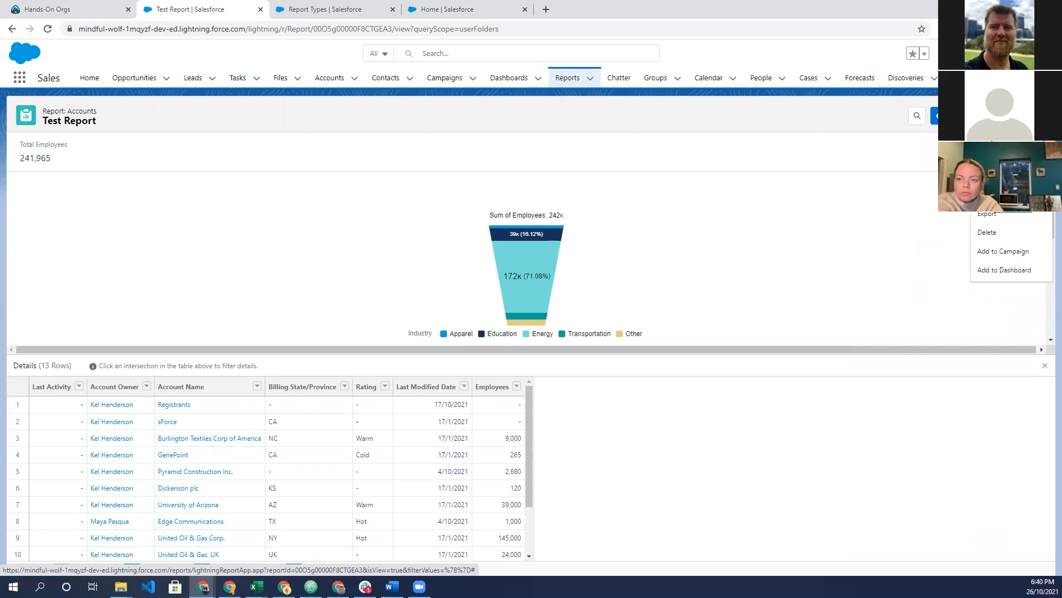
pyautogui.click(994, 194)
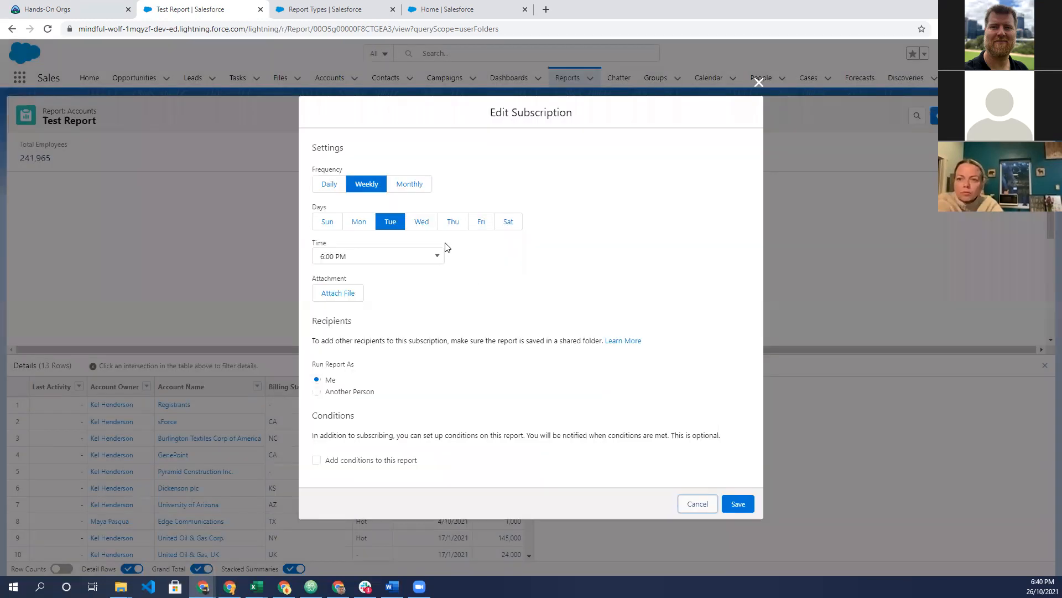
pyautogui.click(360, 205)
pyautogui.click(401, 239)
pyautogui.click(348, 382)
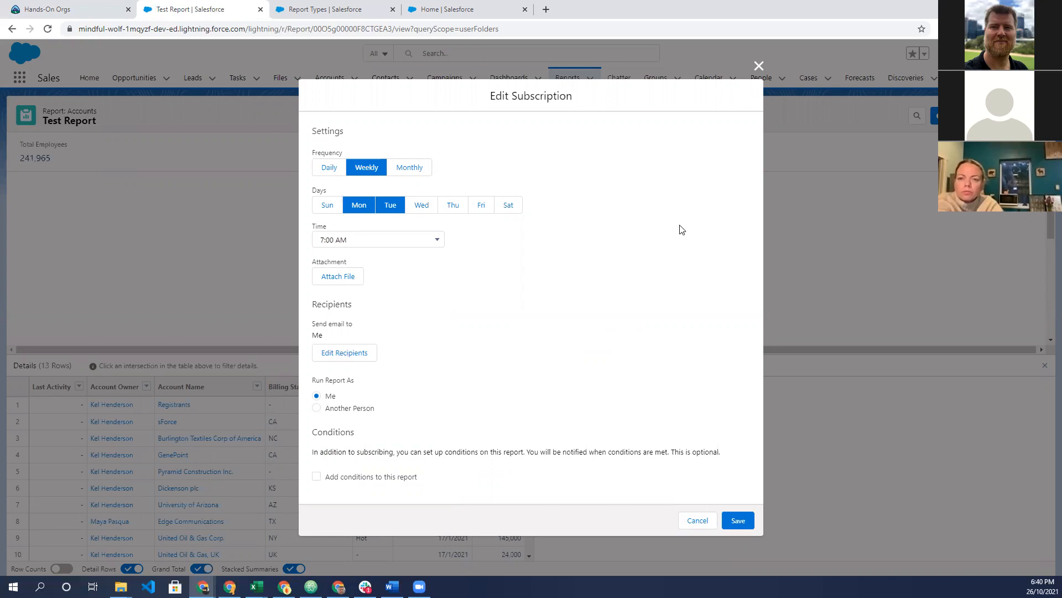
pyautogui.click(757, 66)
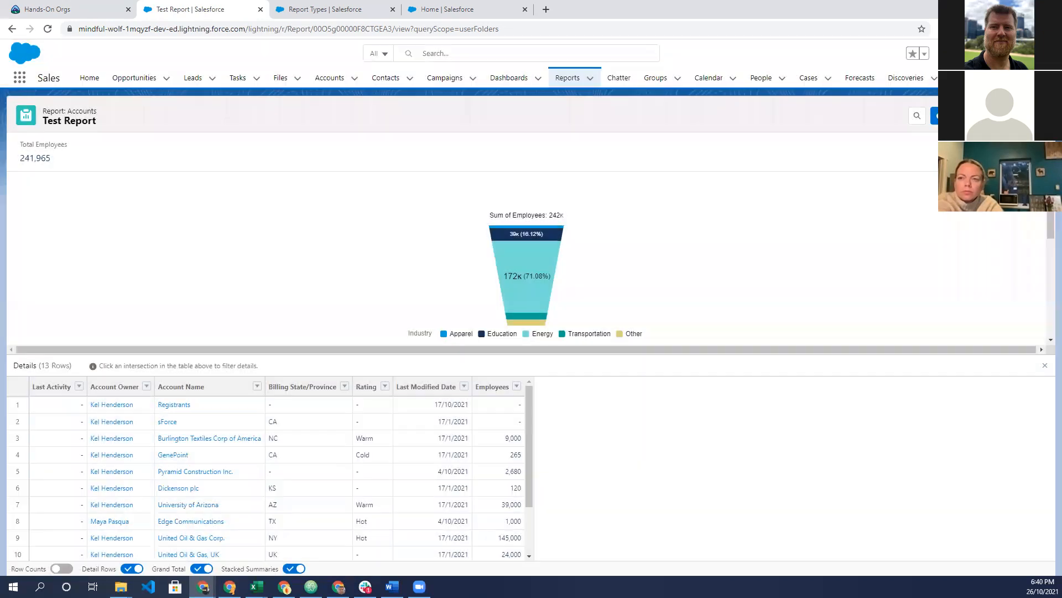
# Look at the Test Report's export options, Formatted Report and Details Only, and close the export dialog
pyautogui.click(1039, 116)
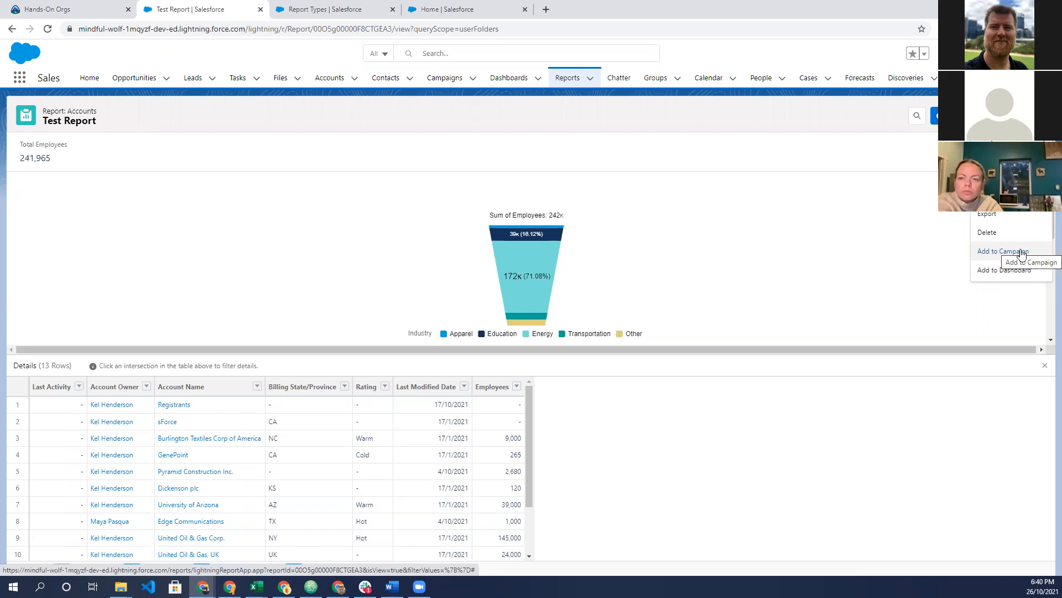
pyautogui.click(990, 215)
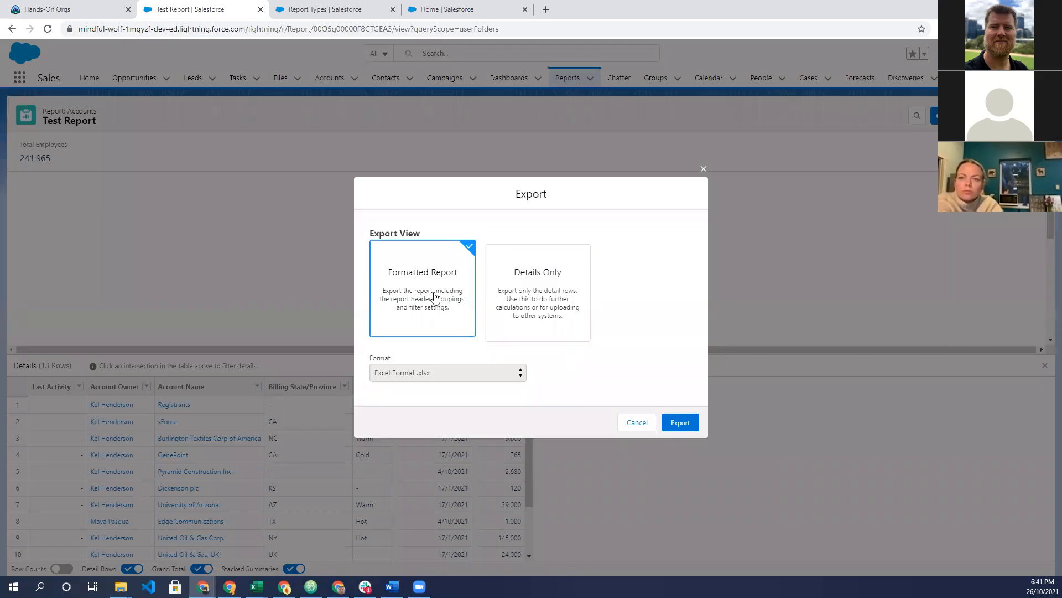
pyautogui.click(691, 424)
pyautogui.click(704, 169)
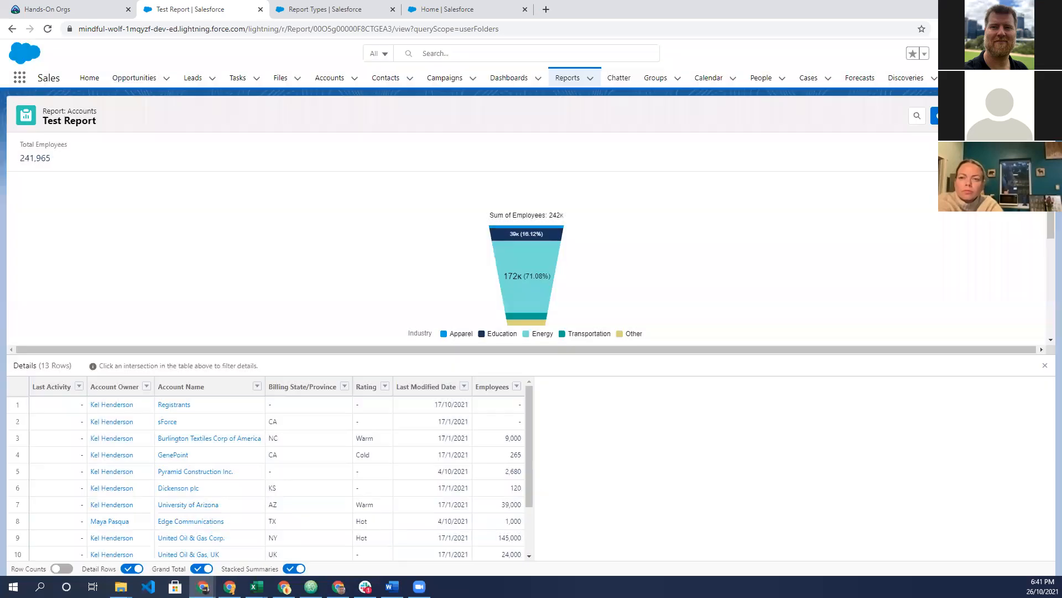
# Add the Test Report to the existing My Discoveries dashboard
pyautogui.click(1044, 115)
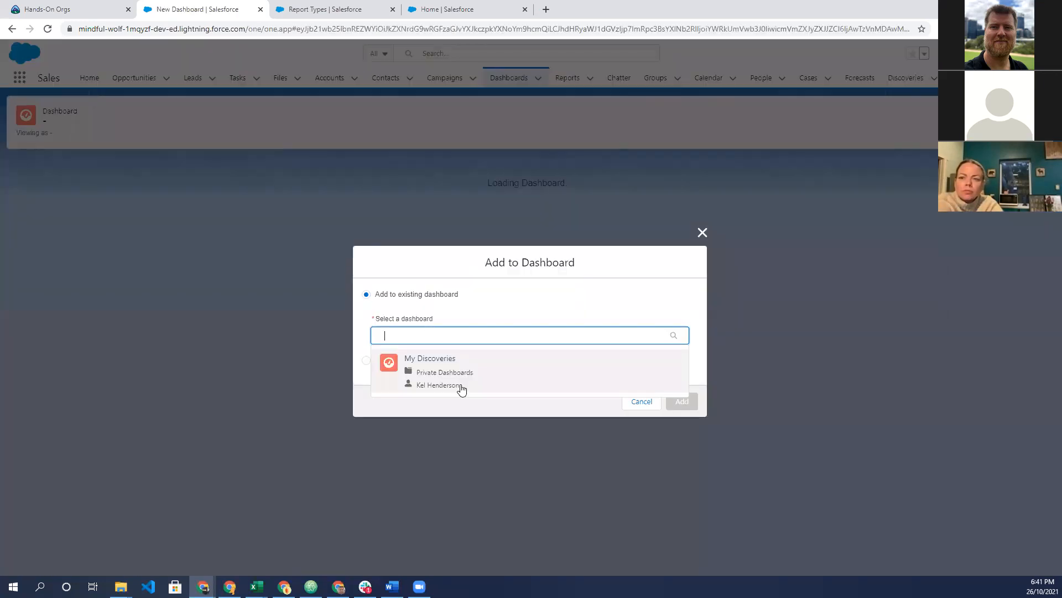
pyautogui.click(460, 385)
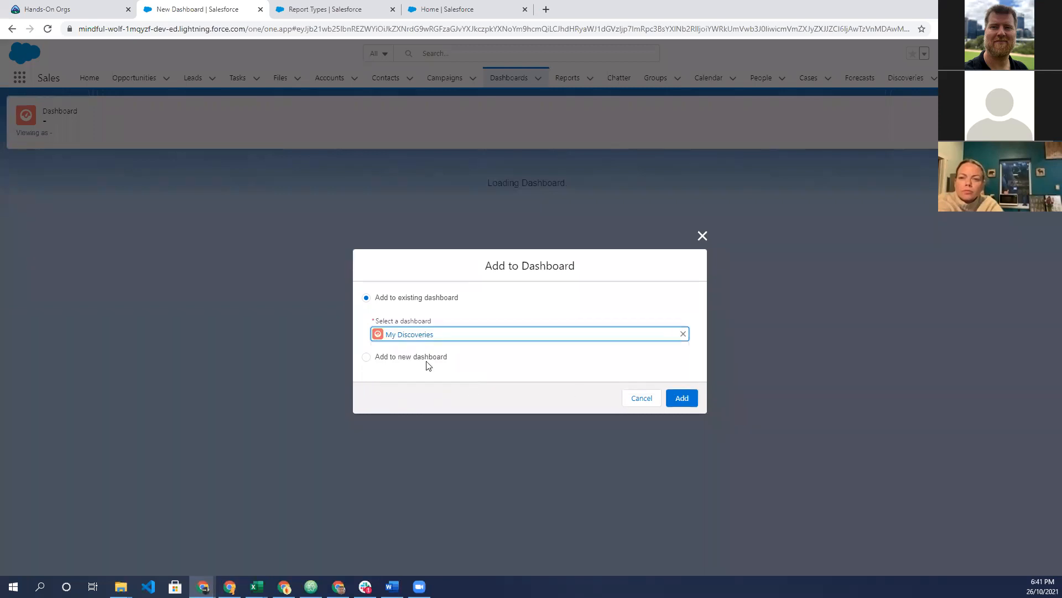
pyautogui.click(682, 394)
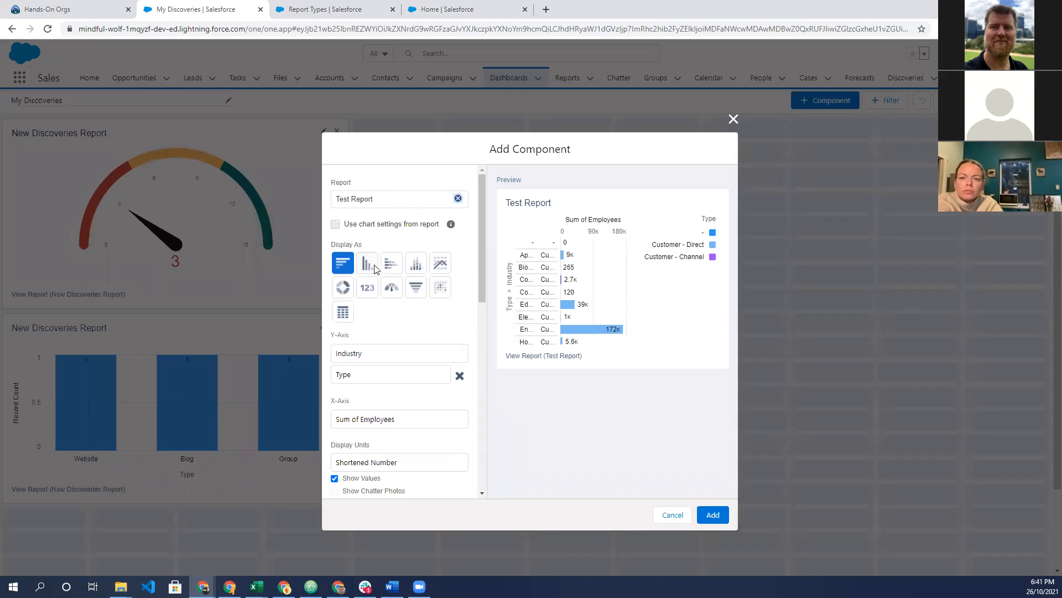
# Add the Test Report component as a metric of Sum of Employees with the upper range boundary set to 250000
pyautogui.click(393, 290)
pyautogui.click(369, 289)
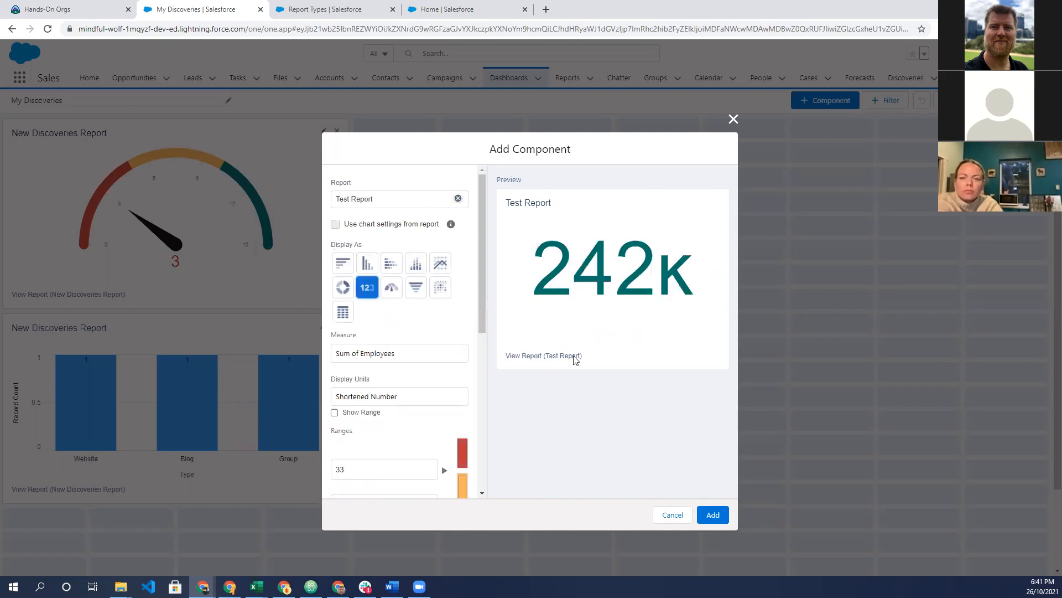
pyautogui.scroll(-3, 411, 340)
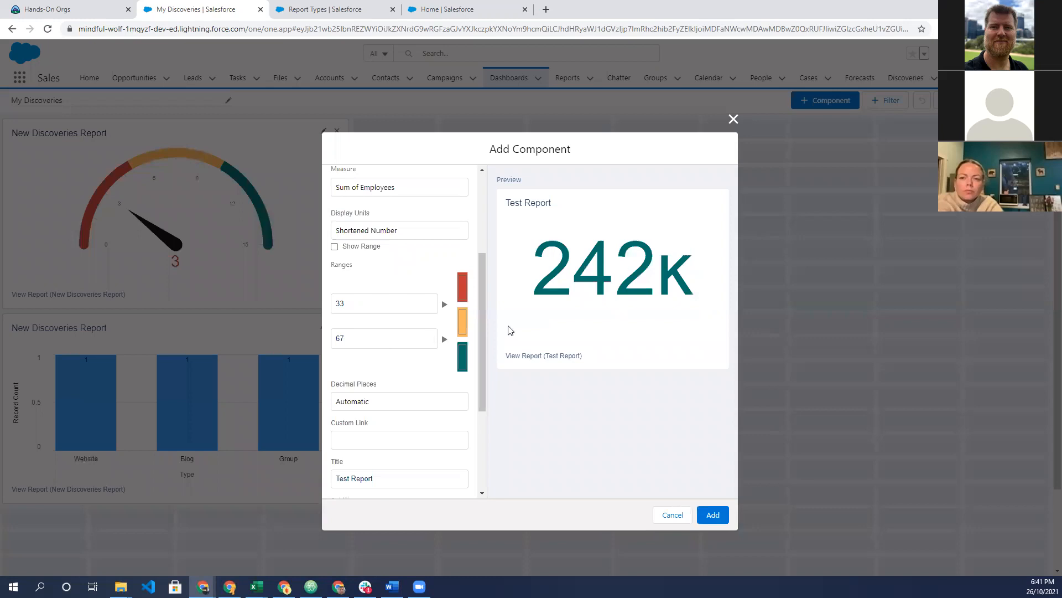
pyautogui.click(334, 337)
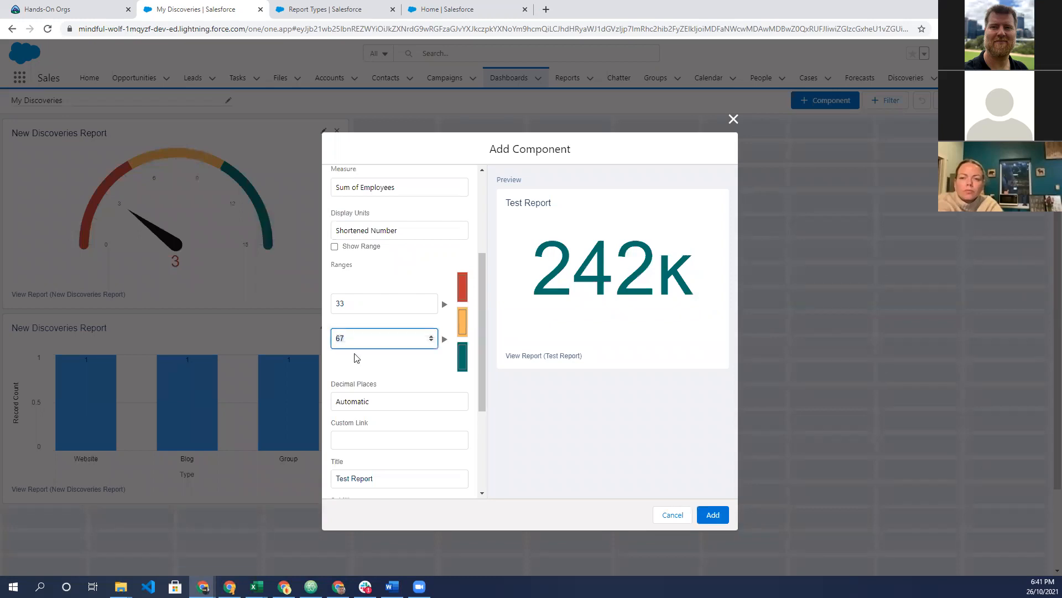
pyautogui.write('250000')
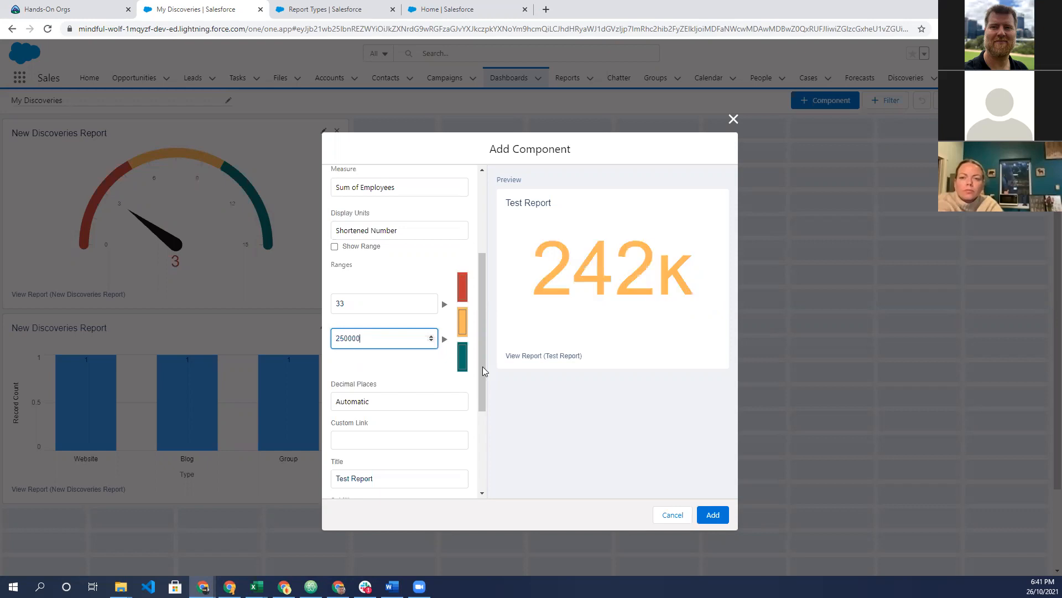
pyautogui.click(714, 515)
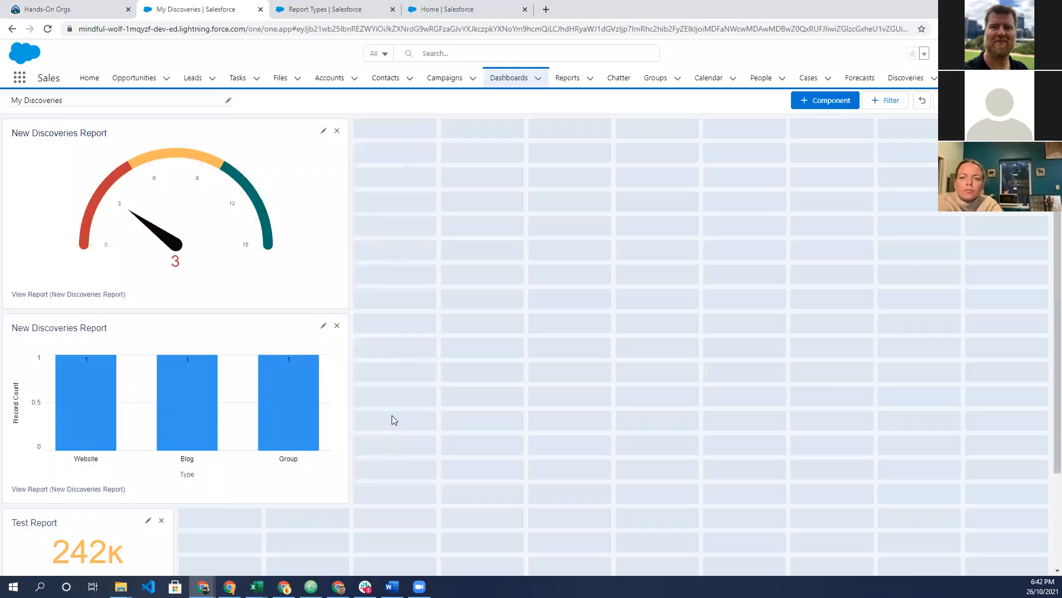
# Shrink the gauge to about three columns wide, place it below the bar chart, and put the Test Report metric beside the bar chart
pyautogui.moveTo(87, 524); pyautogui.dragTo(855, 173)
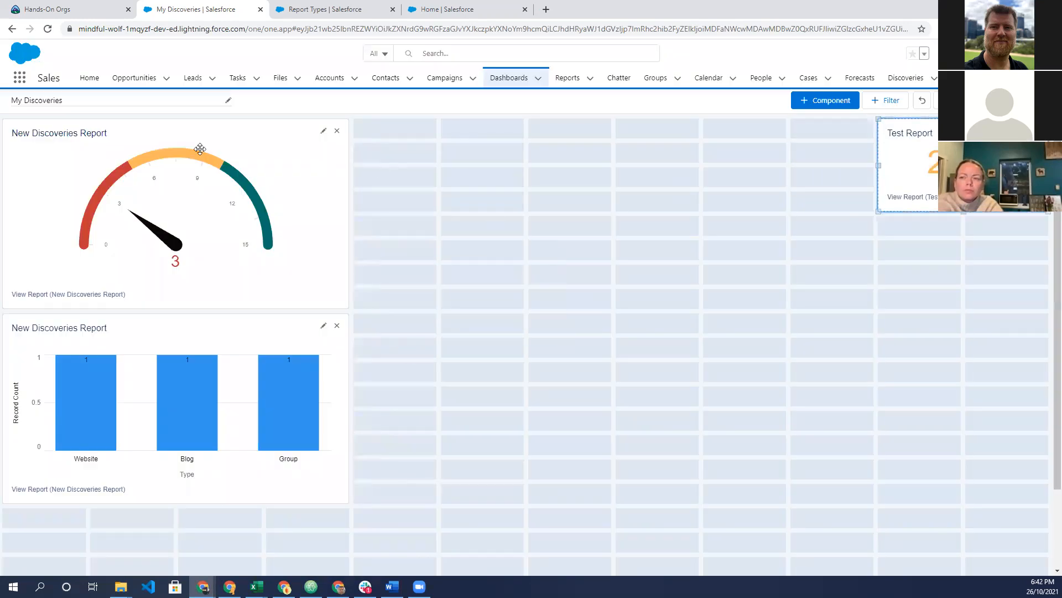
pyautogui.moveTo(192, 151); pyautogui.dragTo(640, 181)
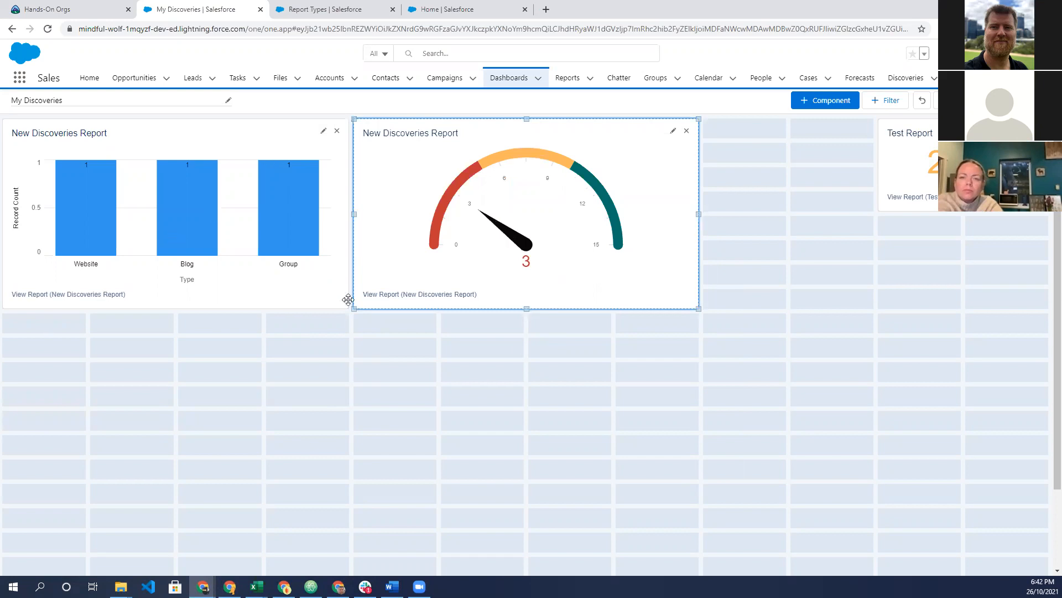
pyautogui.moveTo(380, 298); pyautogui.dragTo(491, 262)
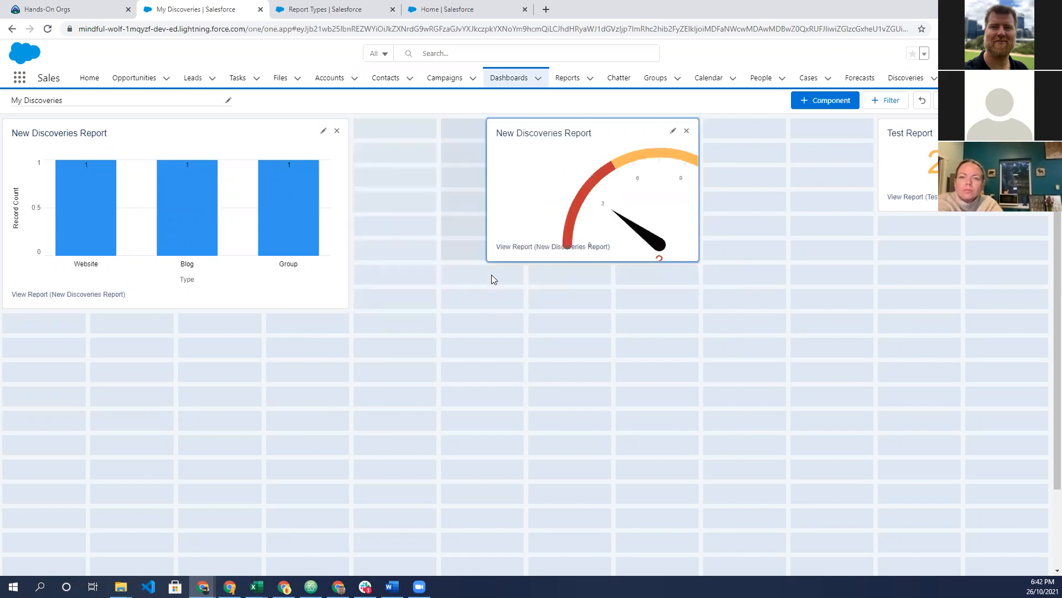
pyautogui.moveTo(525, 128); pyautogui.dragTo(89, 326)
pyautogui.moveTo(903, 176); pyautogui.dragTo(433, 139)
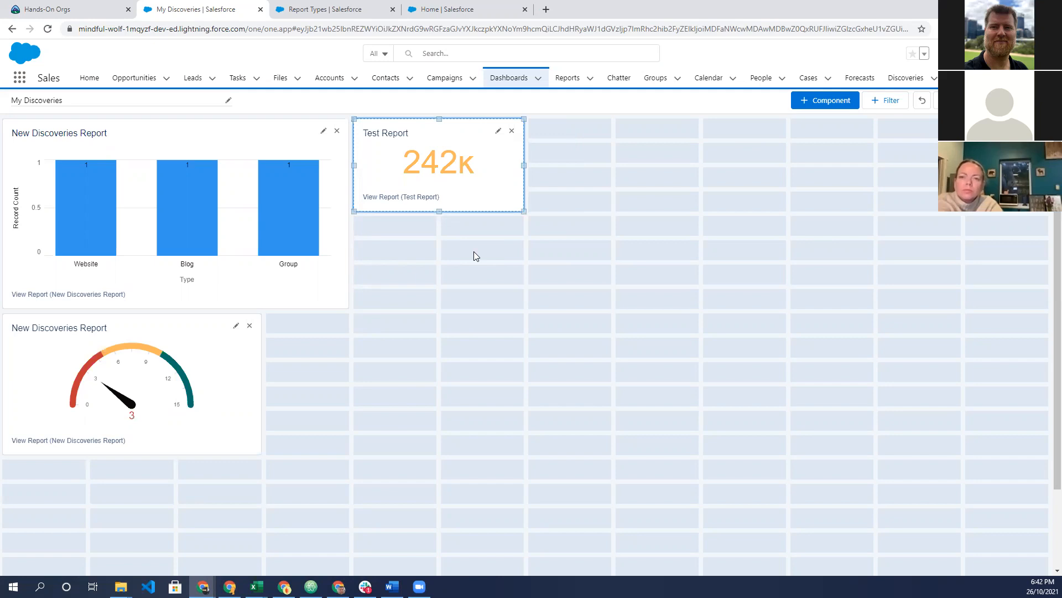
# Change the Test Report component to a horizontal bar chart
pyautogui.click(500, 133)
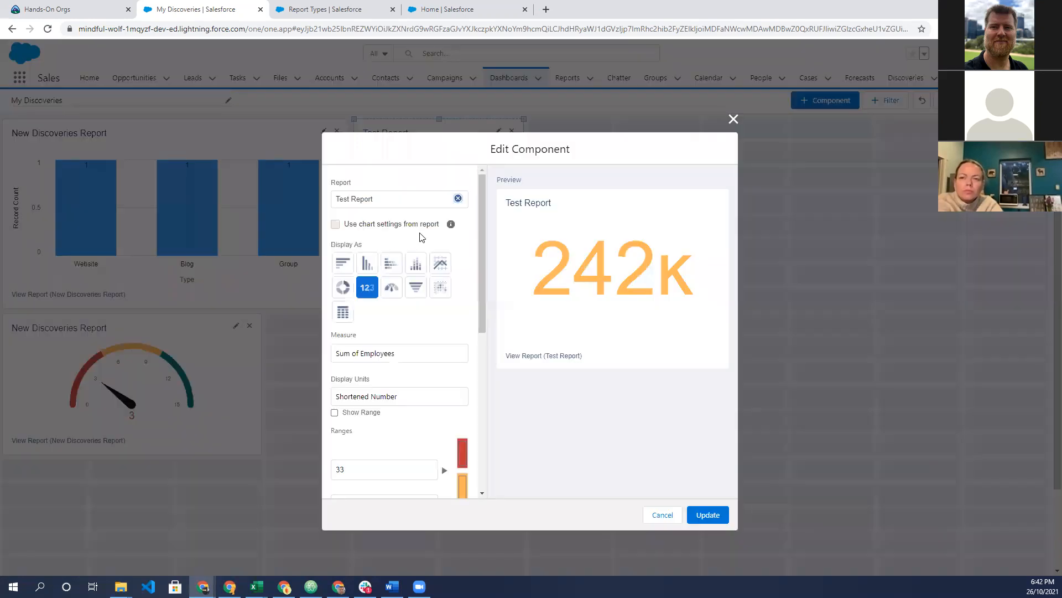
pyautogui.click(344, 265)
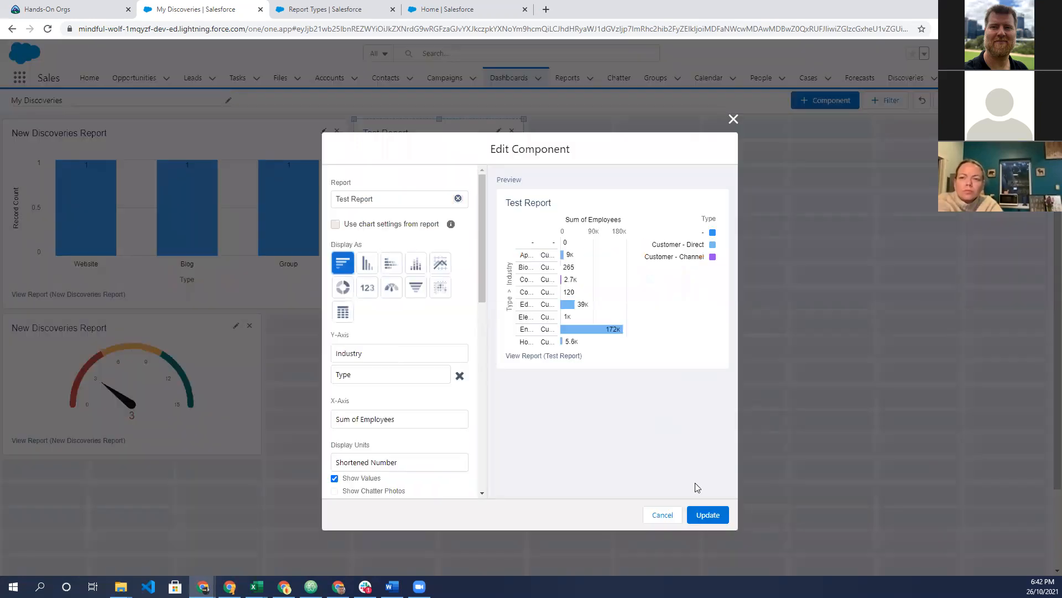
pyautogui.click(709, 514)
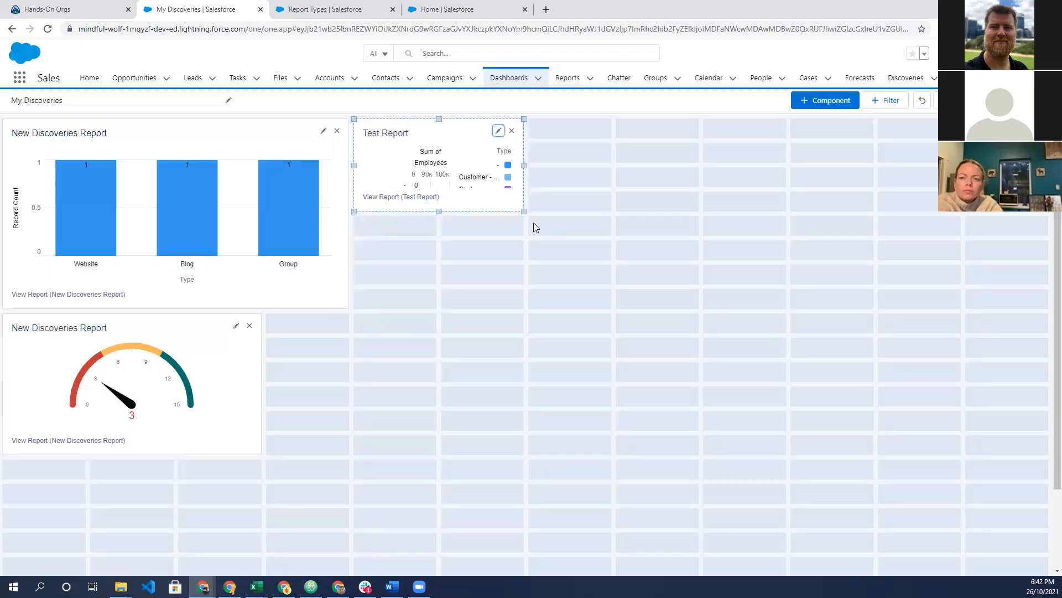
# Enlarge the Test Report component to about seven columns by ten rows and move it to the right edge of the dashboard grid
pyautogui.moveTo(889, 348); pyautogui.dragTo(862, 369)
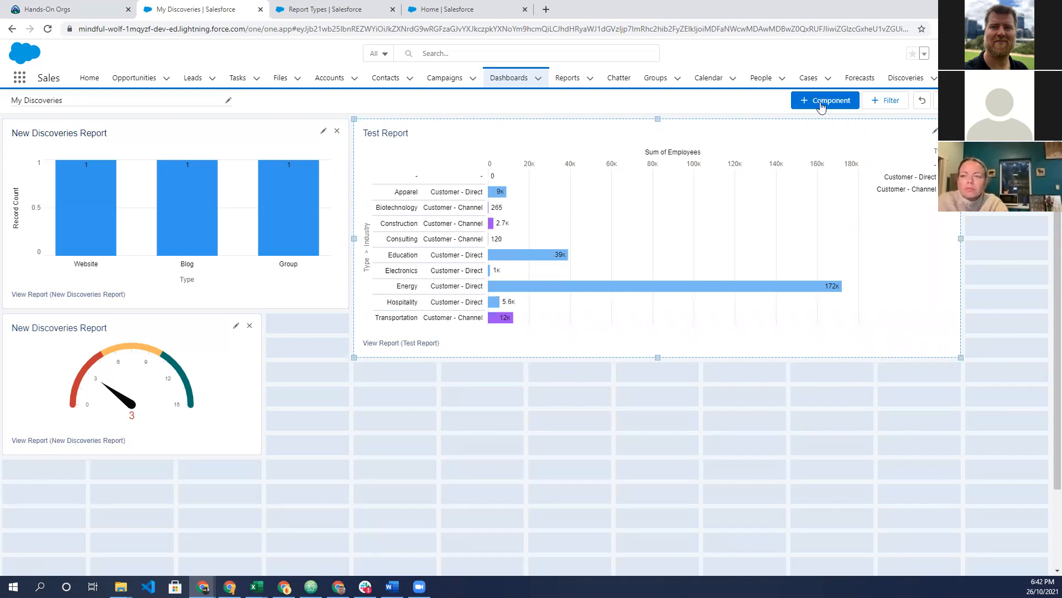
pyautogui.moveTo(608, 220); pyautogui.dragTo(694, 222)
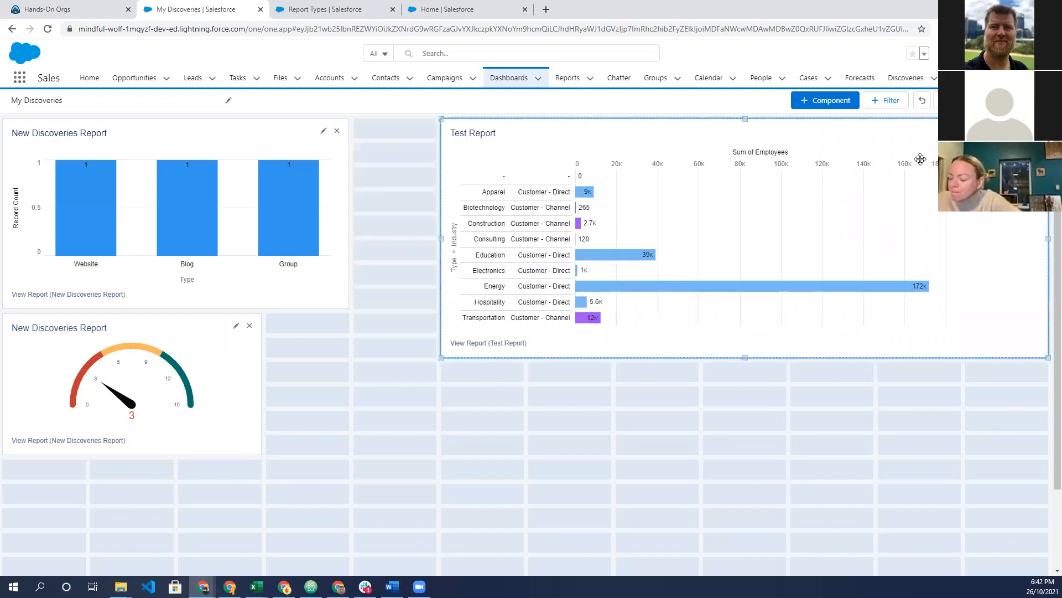
# Review the Test Report component's settings and change its display to a line chart
pyautogui.click(1024, 131)
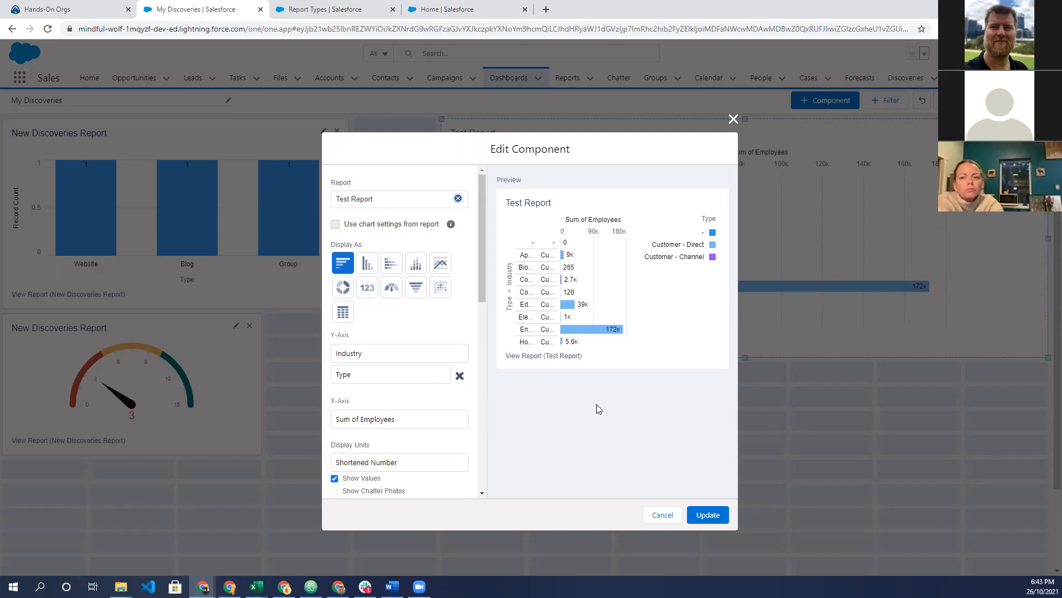
pyautogui.scroll(-4, 419, 433)
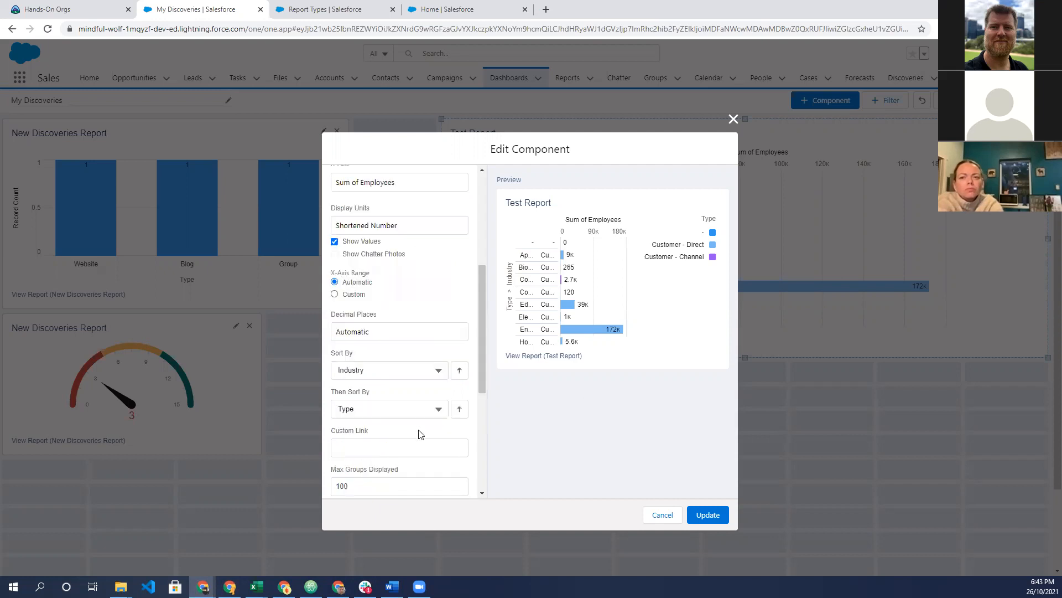
pyautogui.scroll(-3, 419, 434)
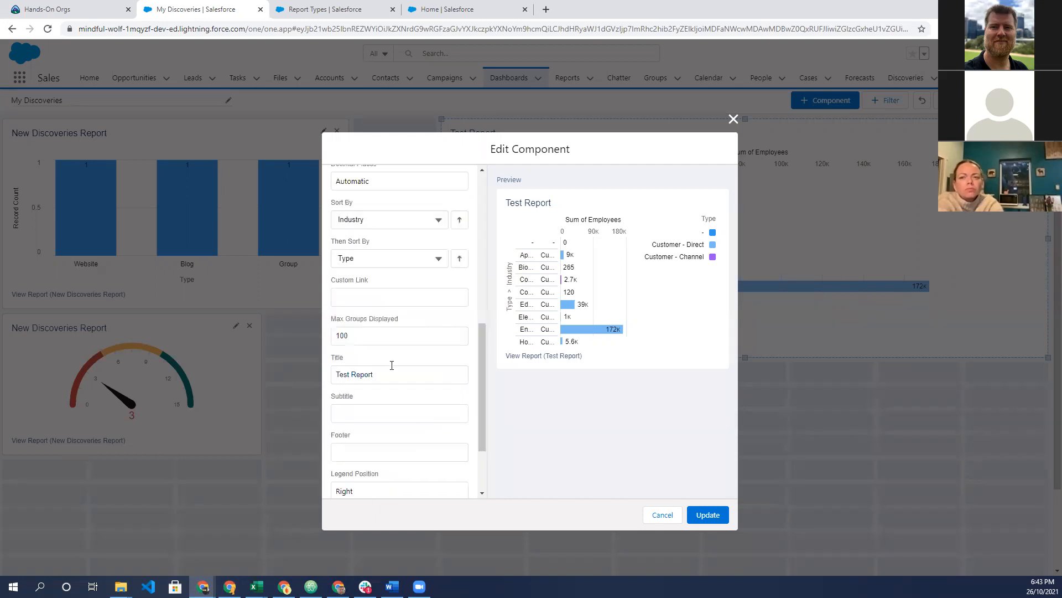
pyautogui.scroll(-2, 391, 365)
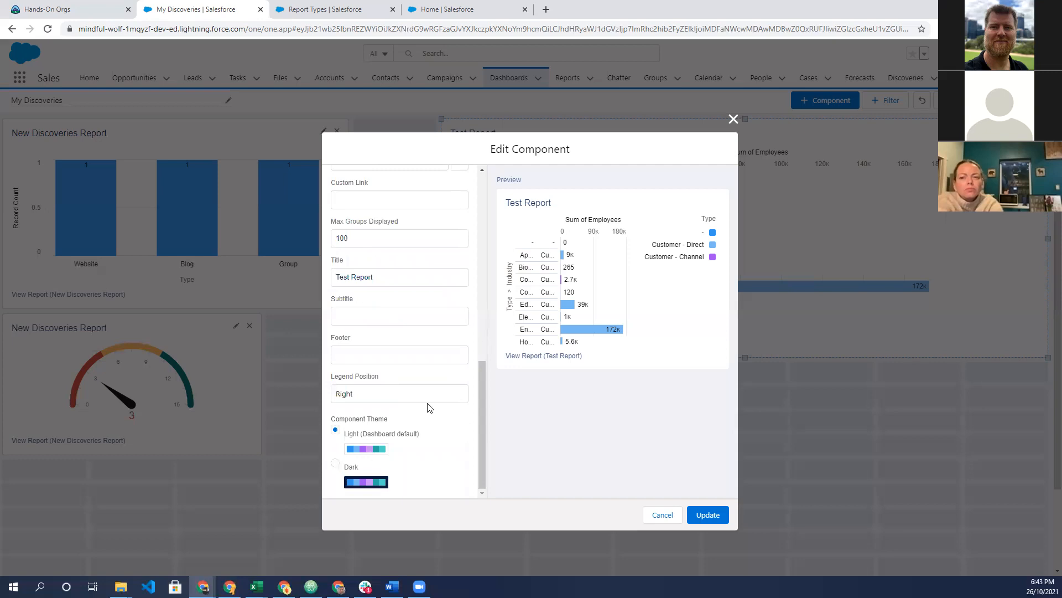
pyautogui.click(698, 515)
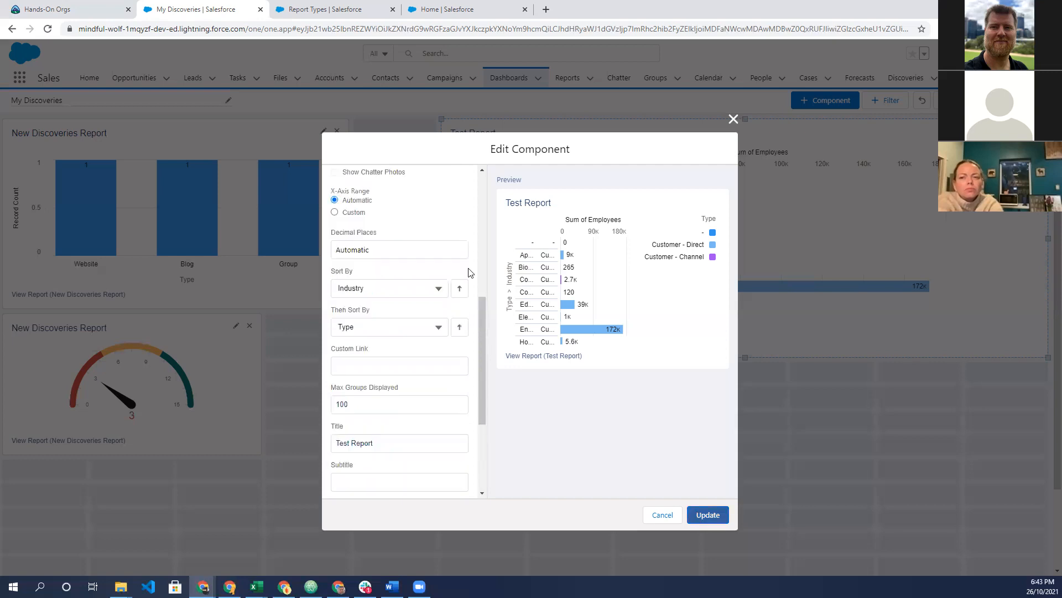
pyautogui.scroll(4, 433, 278)
pyautogui.scroll(2, 415, 285)
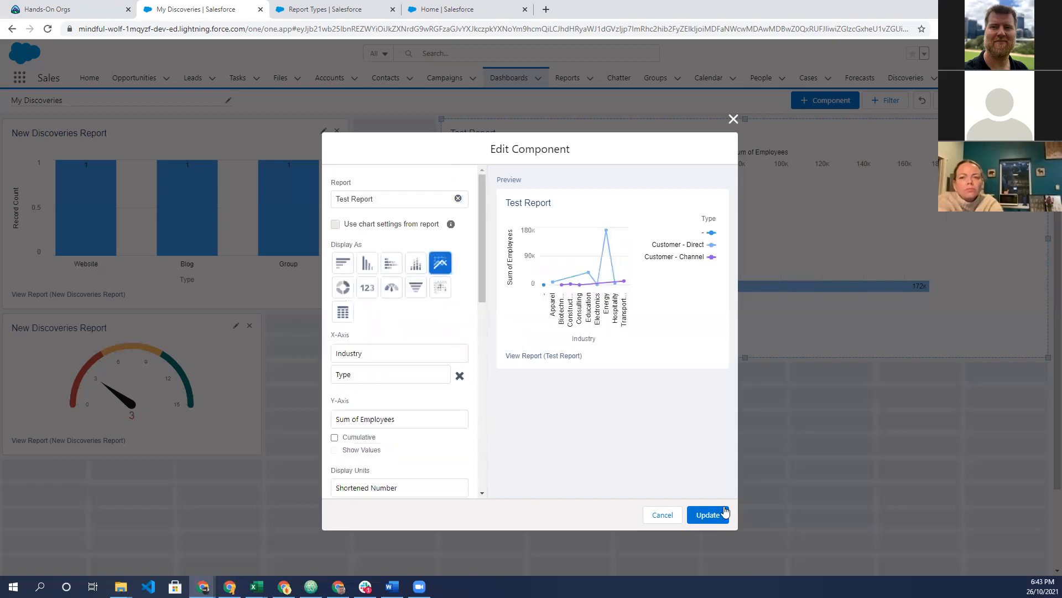
pyautogui.click(708, 514)
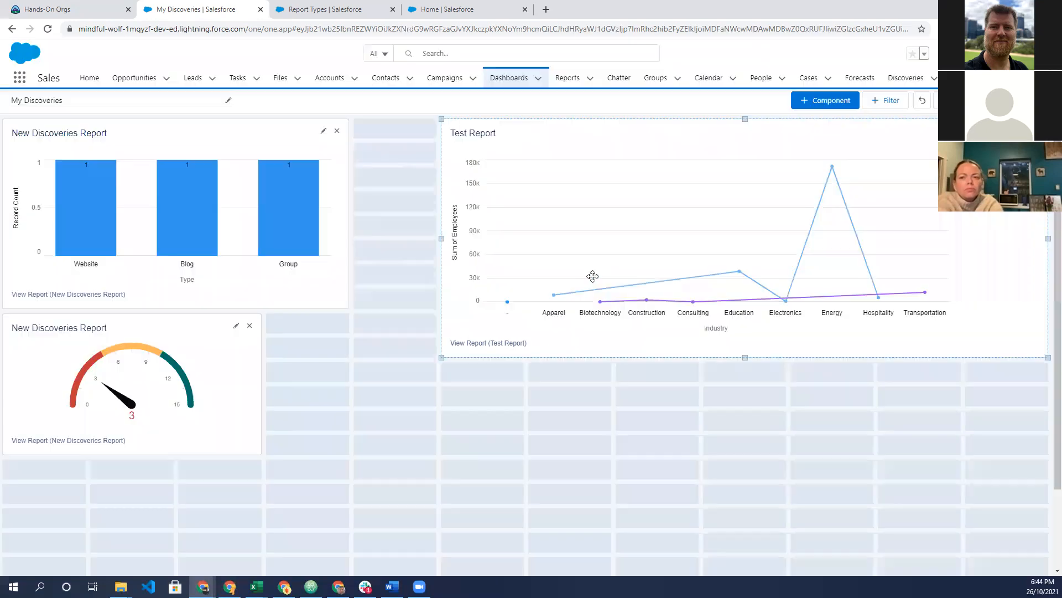
# Look over the dashboard's filter fields and its properties, including theme and palette choices, and close both without making changes
pyautogui.click(881, 102)
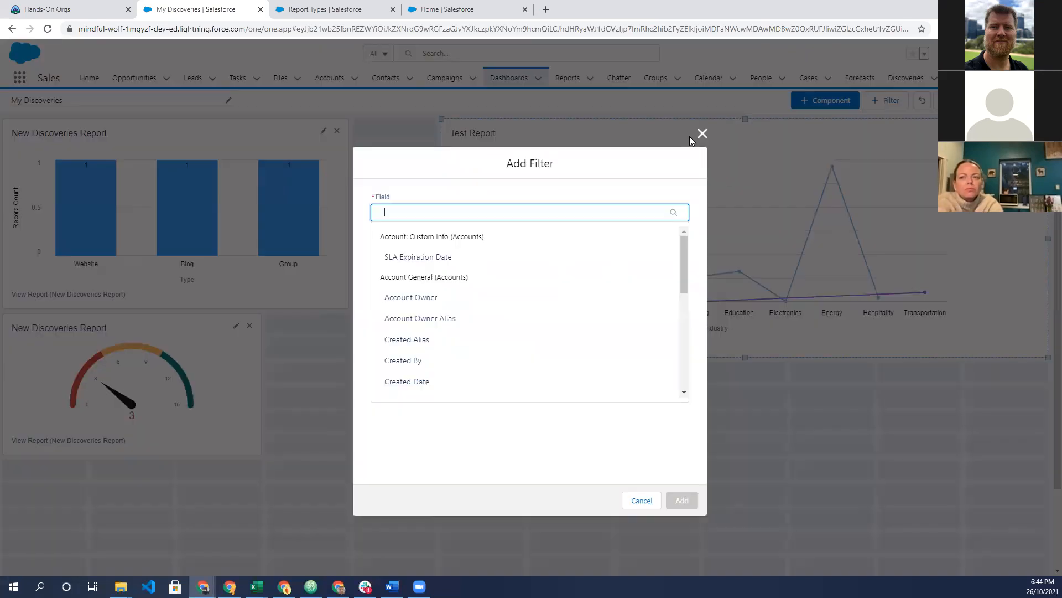
pyautogui.press('Escape')
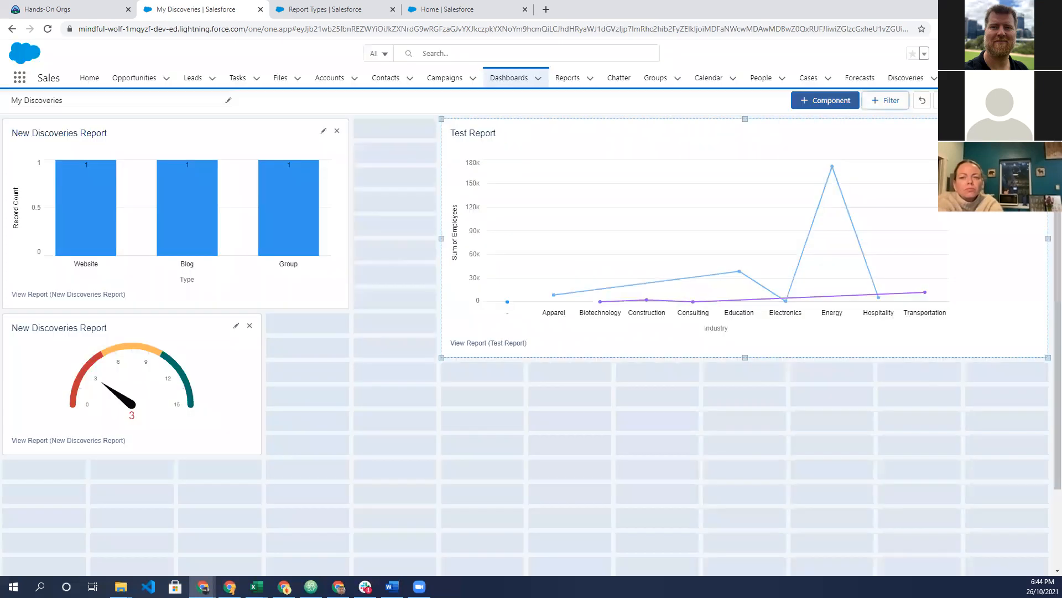
pyautogui.click(964, 100)
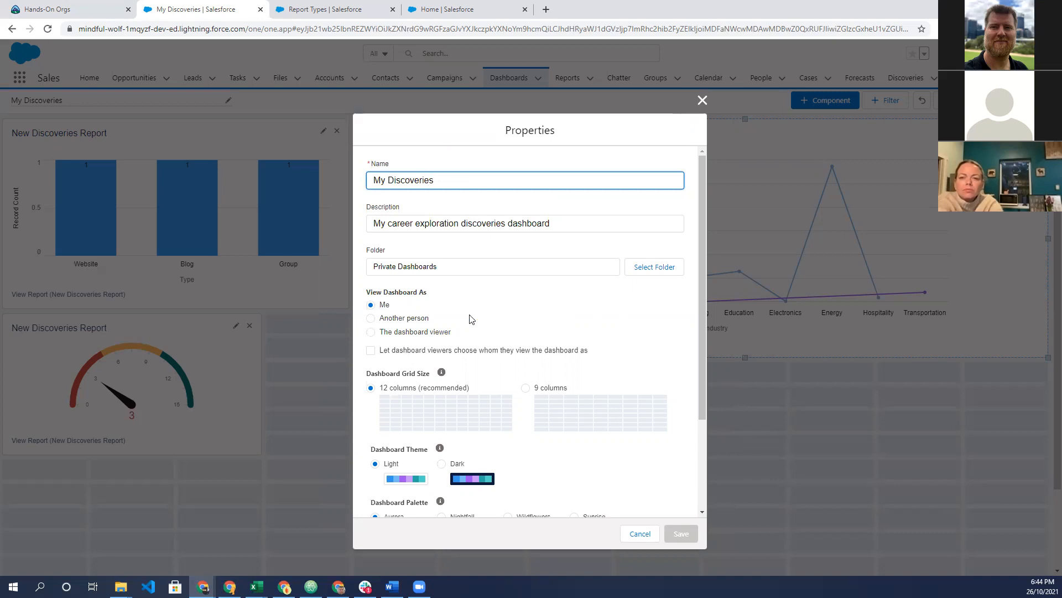
pyautogui.scroll(-3, 470, 319)
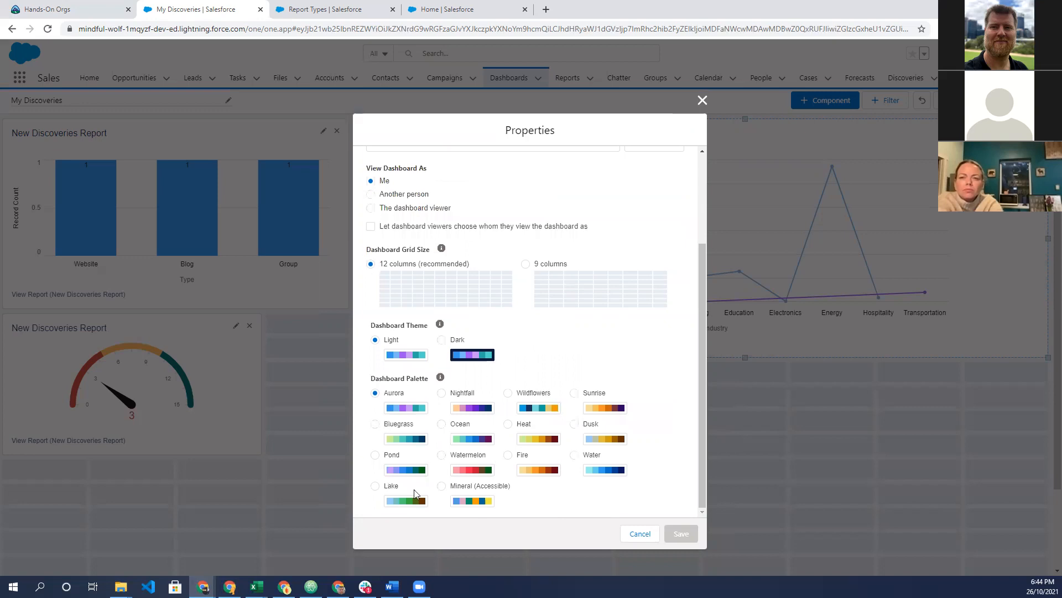
pyautogui.scroll(1, 547, 415)
pyautogui.scroll(3, 547, 411)
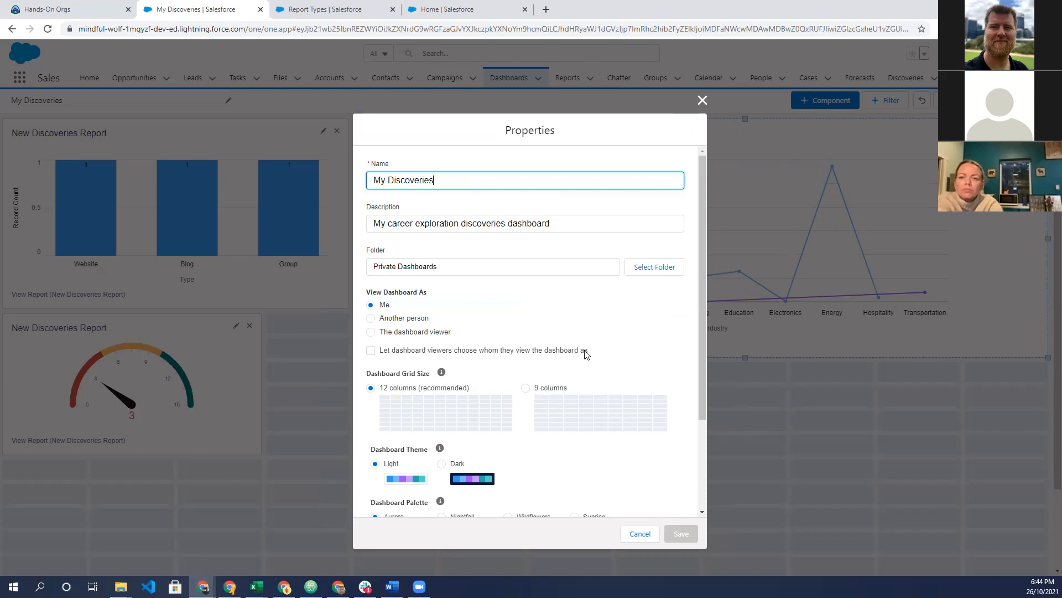
pyautogui.click(702, 101)
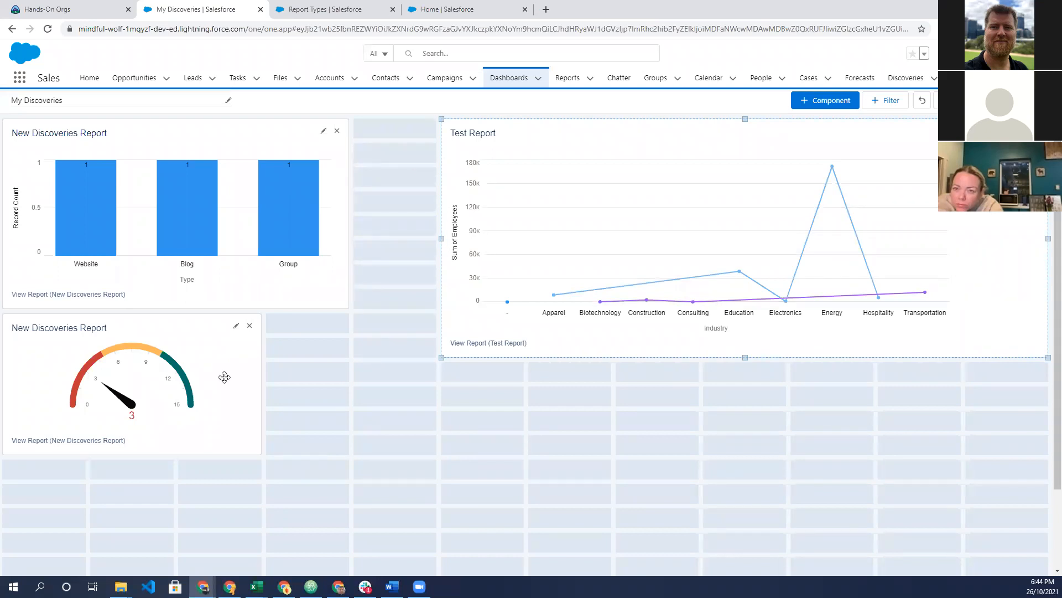
# Change the bar-chart New Discoveries Report component to a table display
pyautogui.moveTo(184, 371)
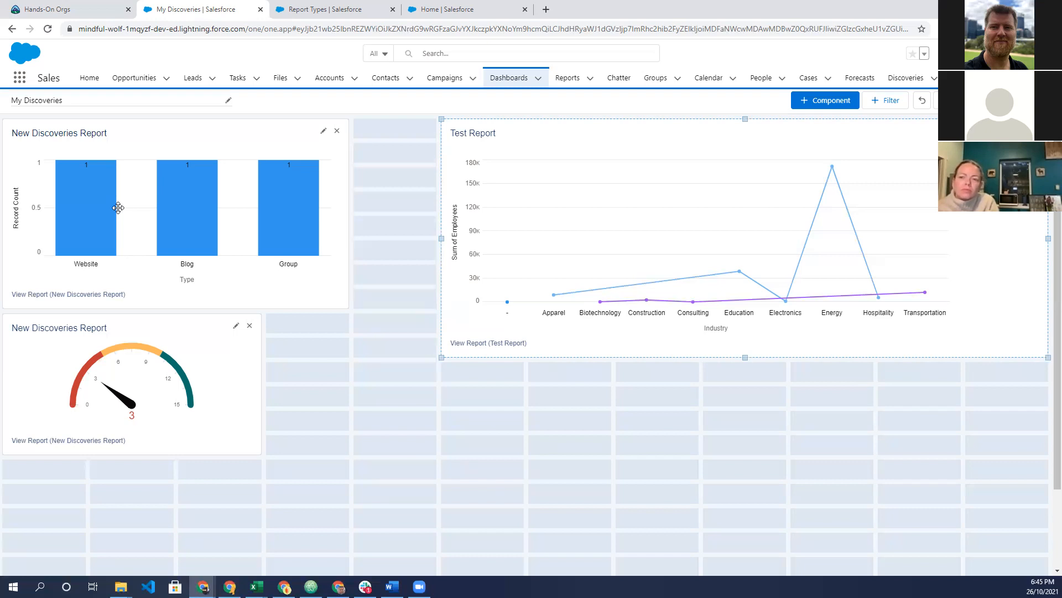
pyautogui.click(323, 134)
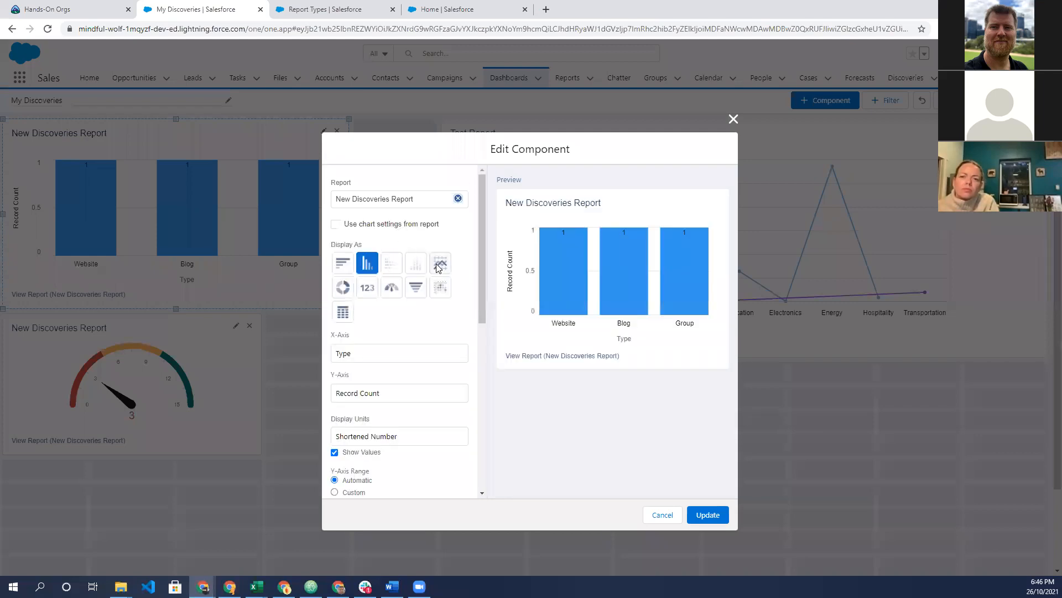
pyautogui.click(341, 289)
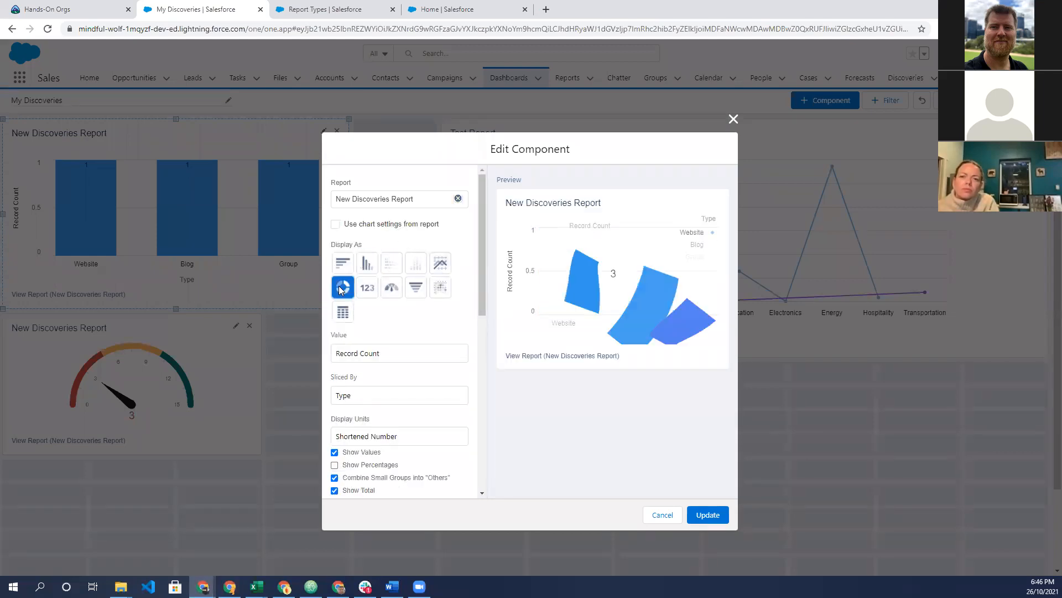
pyautogui.click(342, 311)
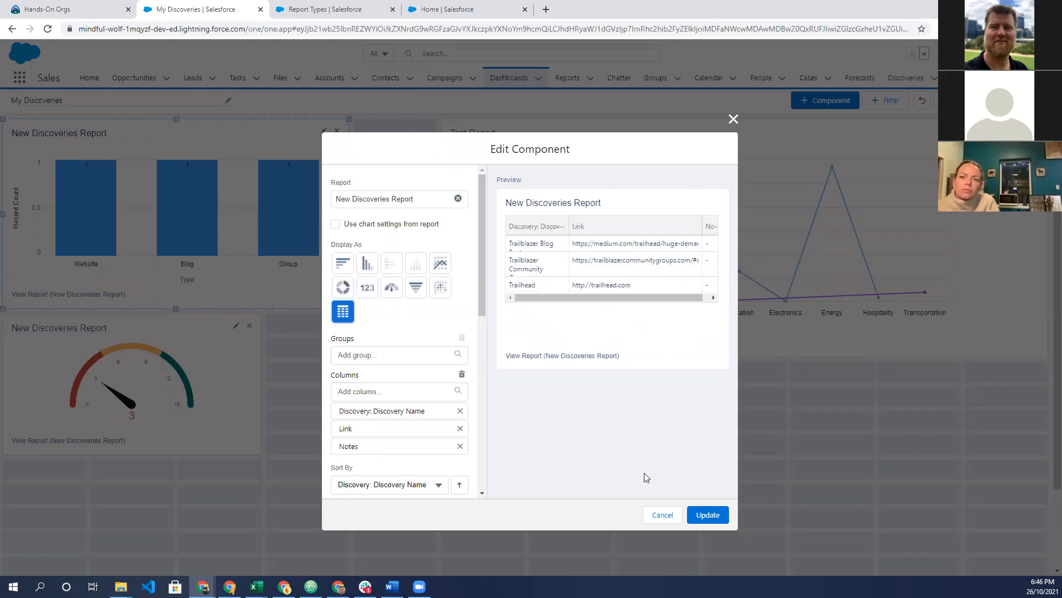
pyautogui.click(708, 515)
# Widen the upper New Discoveries Report table to five columns and shorten the Test Report component to eight rows
pyautogui.moveTo(347, 308); pyautogui.dragTo(428, 306)
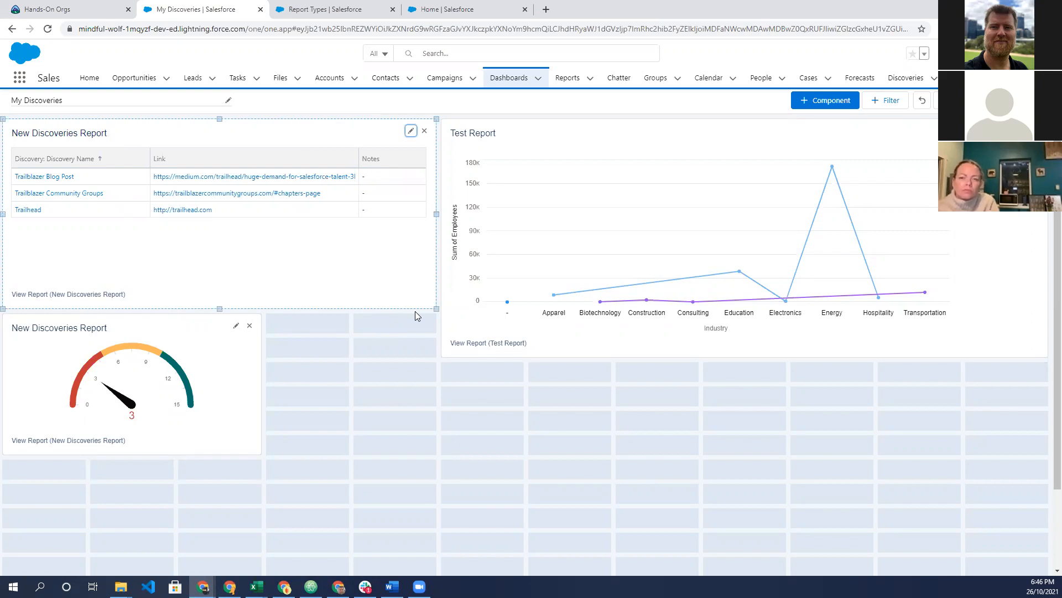
pyautogui.click(445, 355)
pyautogui.moveTo(441, 307); pyautogui.dragTo(417, 382)
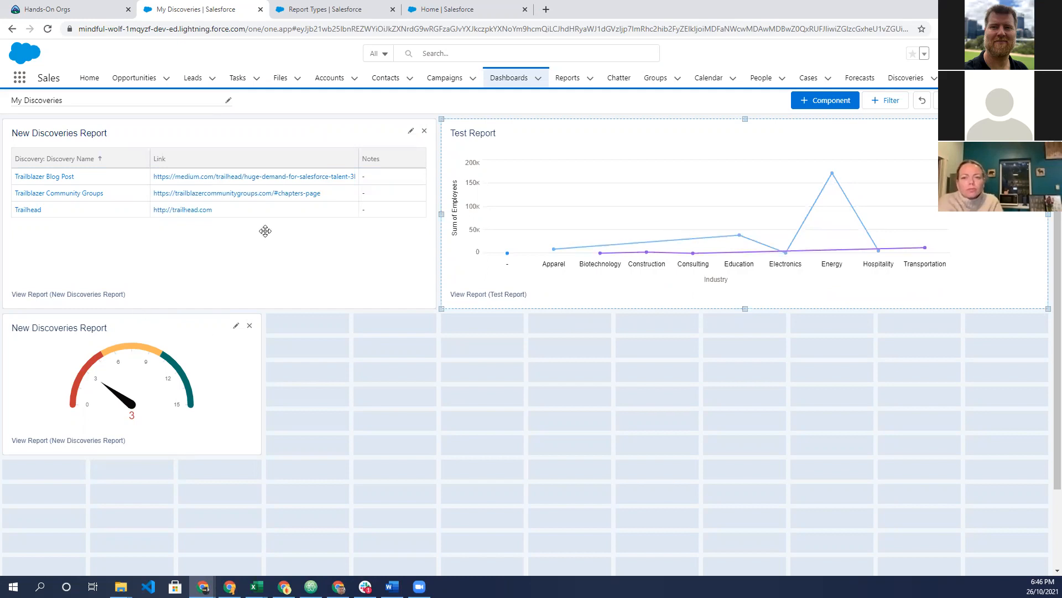
# Change the gauge New Discoveries Report component to a table display after reviewing its table settings
pyautogui.click(235, 327)
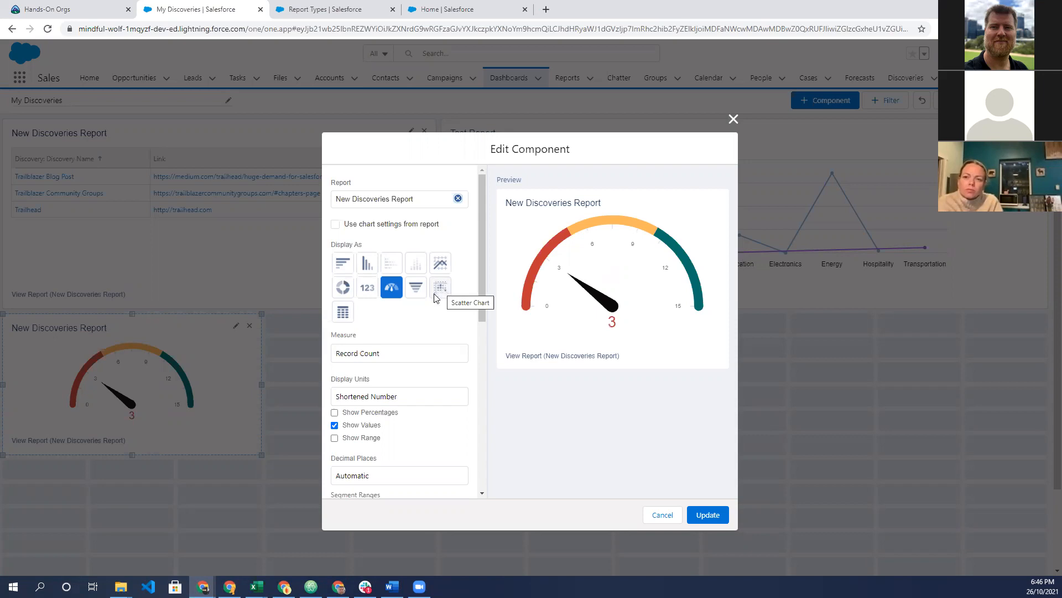
pyautogui.click(343, 311)
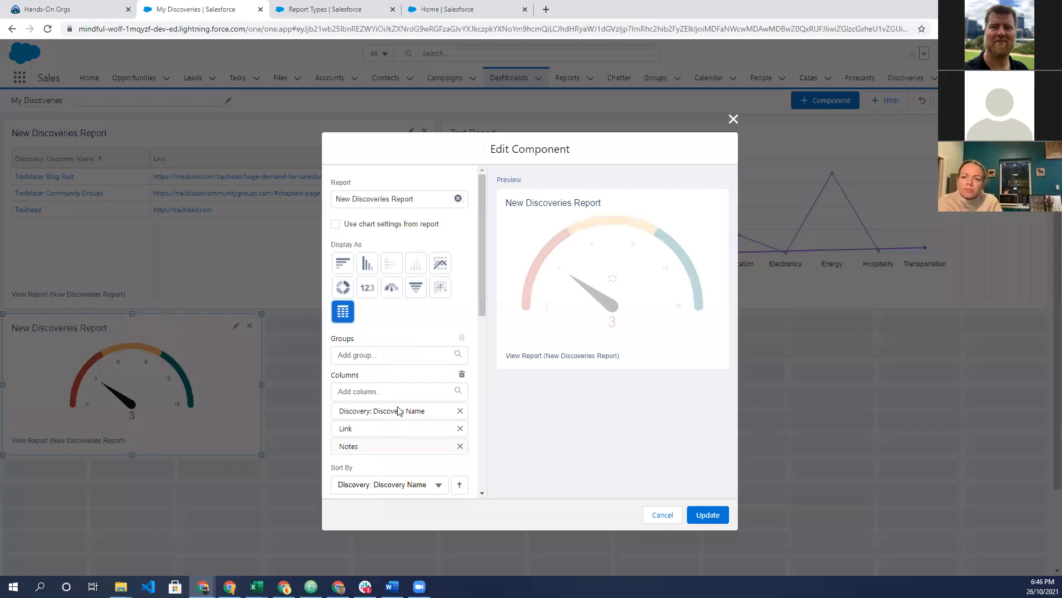
pyautogui.scroll(-1, 398, 410)
pyautogui.scroll(-3, 387, 380)
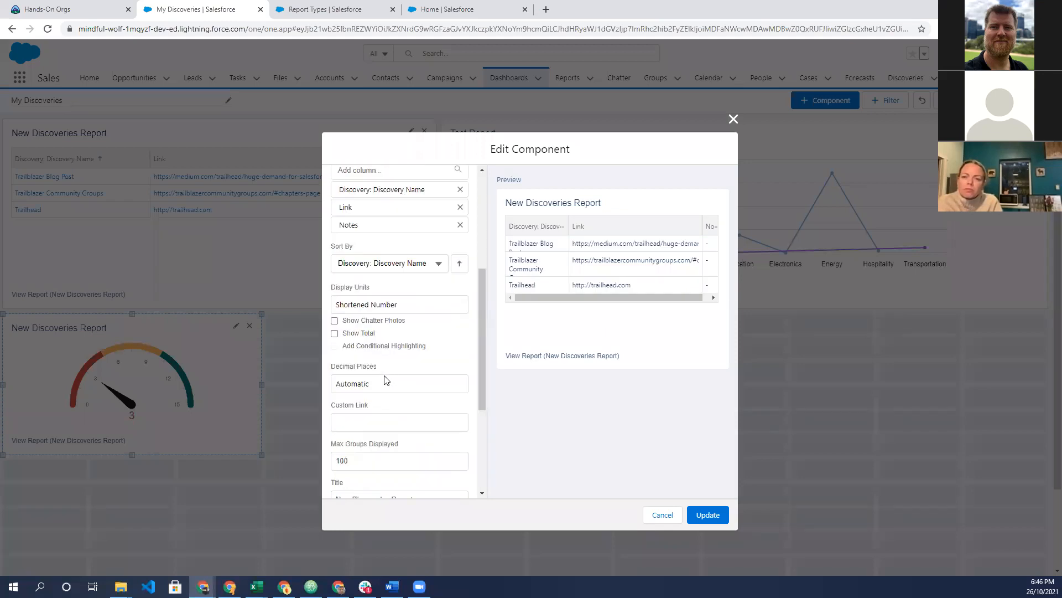
pyautogui.scroll(-2, 386, 380)
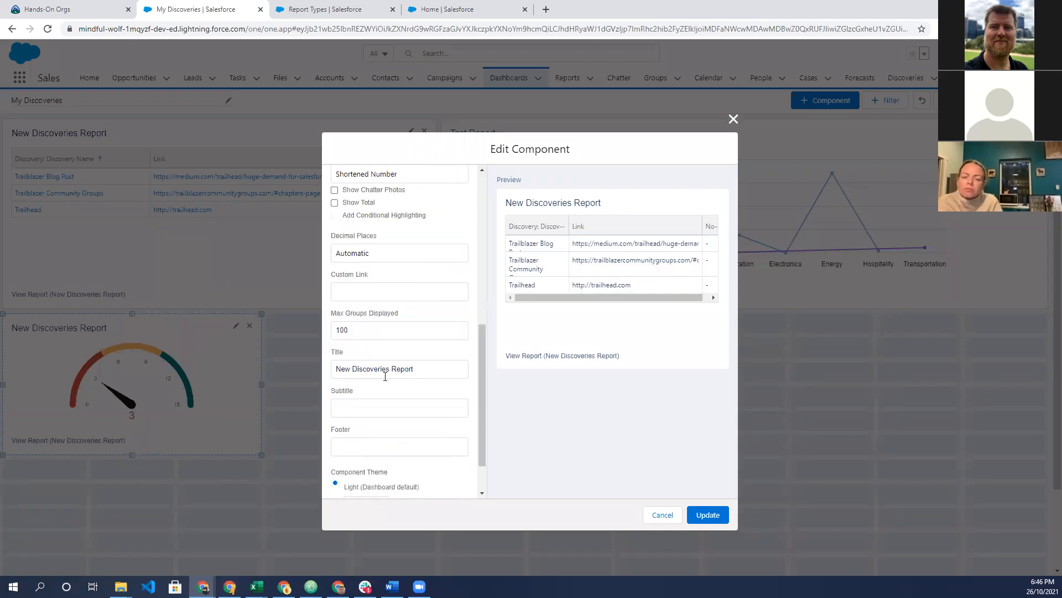
pyautogui.scroll(-1, 386, 378)
pyautogui.scroll(3, 386, 380)
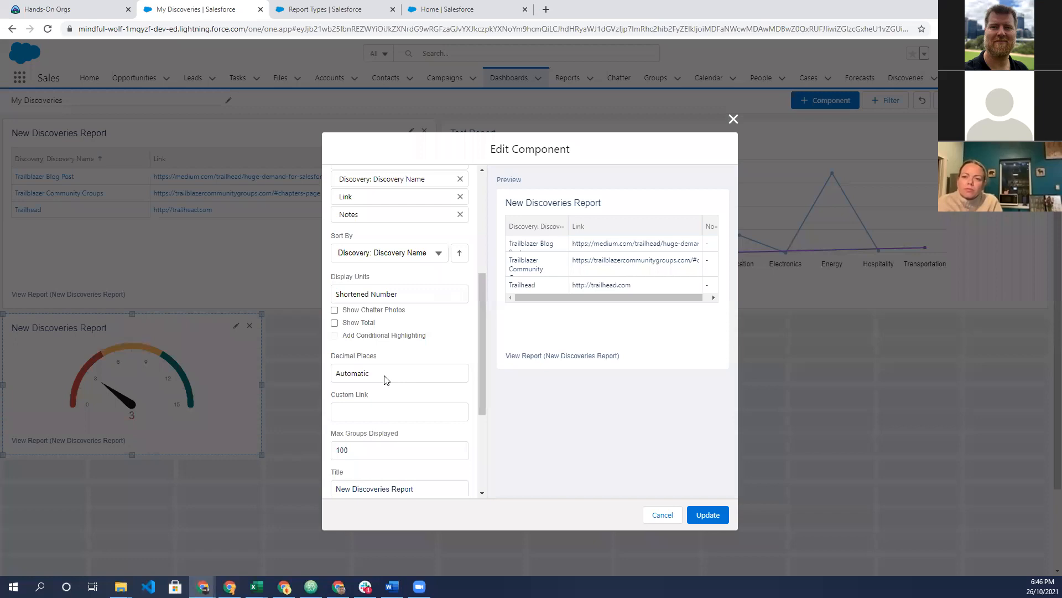
pyautogui.scroll(1, 386, 380)
pyautogui.click(379, 374)
pyautogui.click(708, 514)
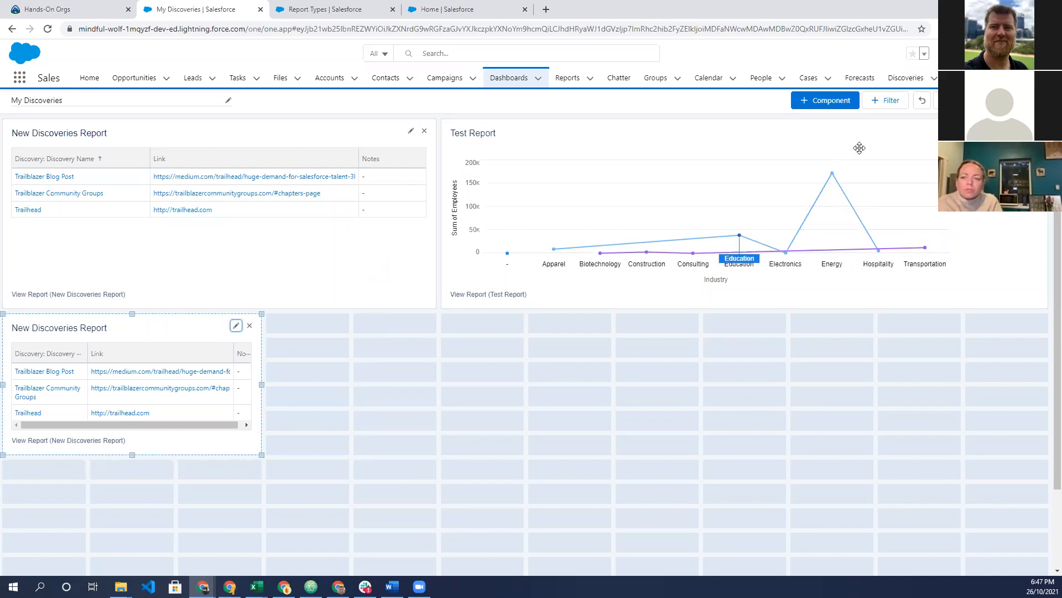
# Browse the account and discovery fields available for a dashboard filter
pyautogui.click(891, 102)
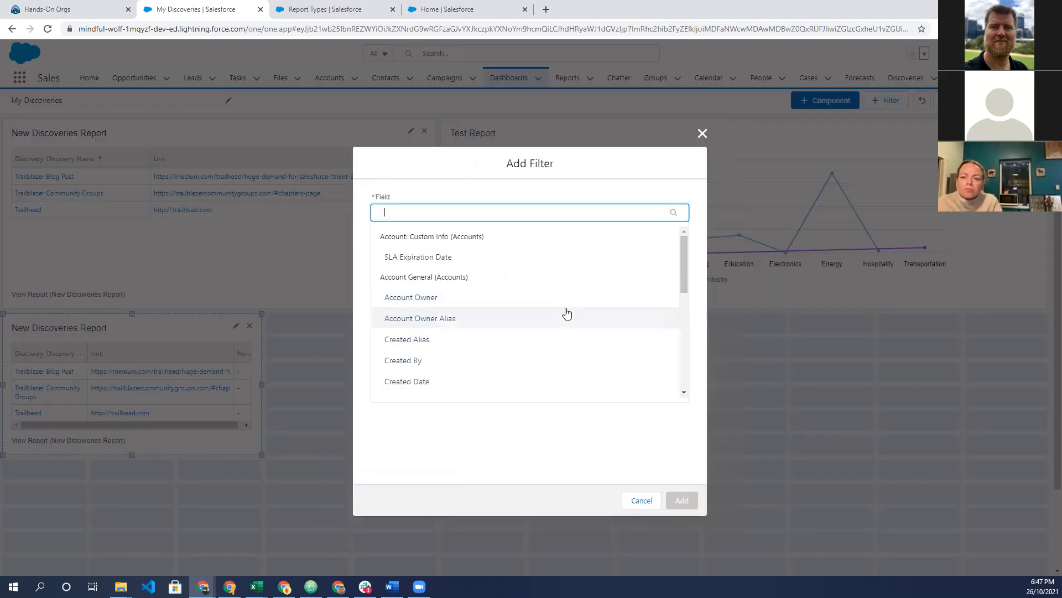
pyautogui.scroll(-2, 565, 310)
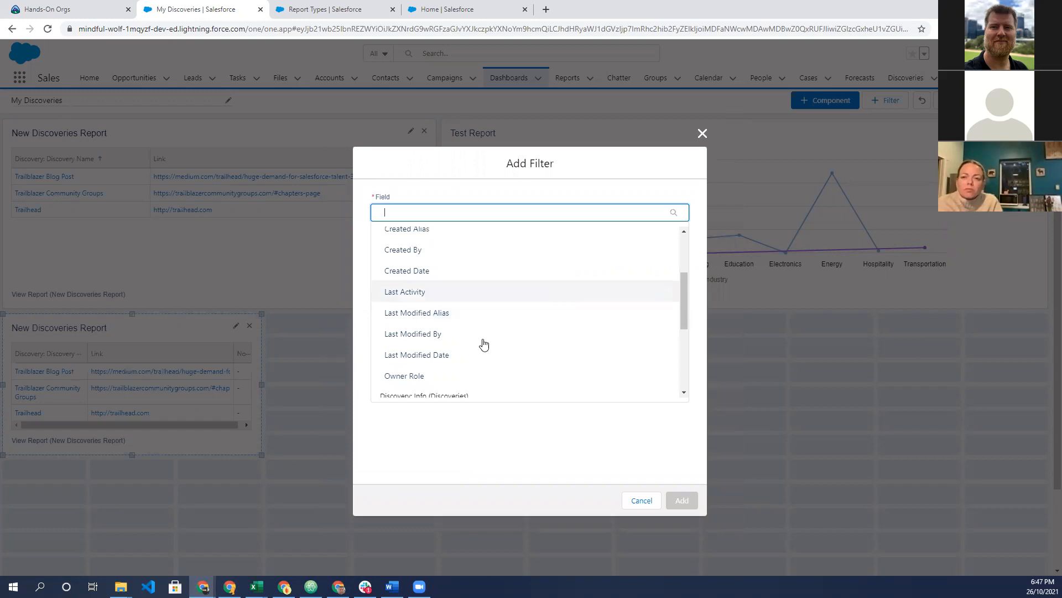
pyautogui.scroll(-3, 498, 344)
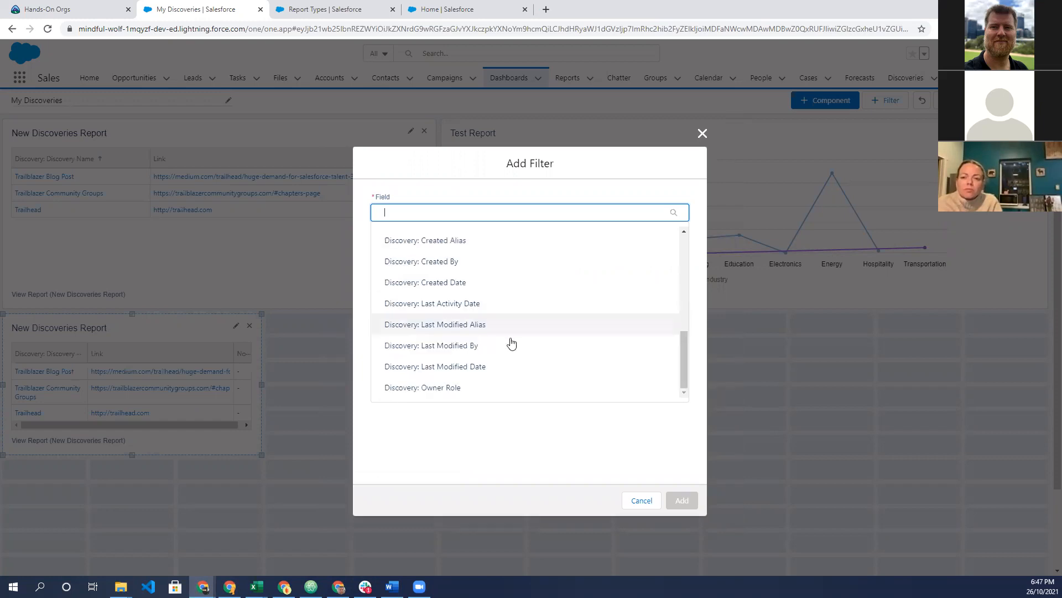
pyautogui.scroll(5, 512, 344)
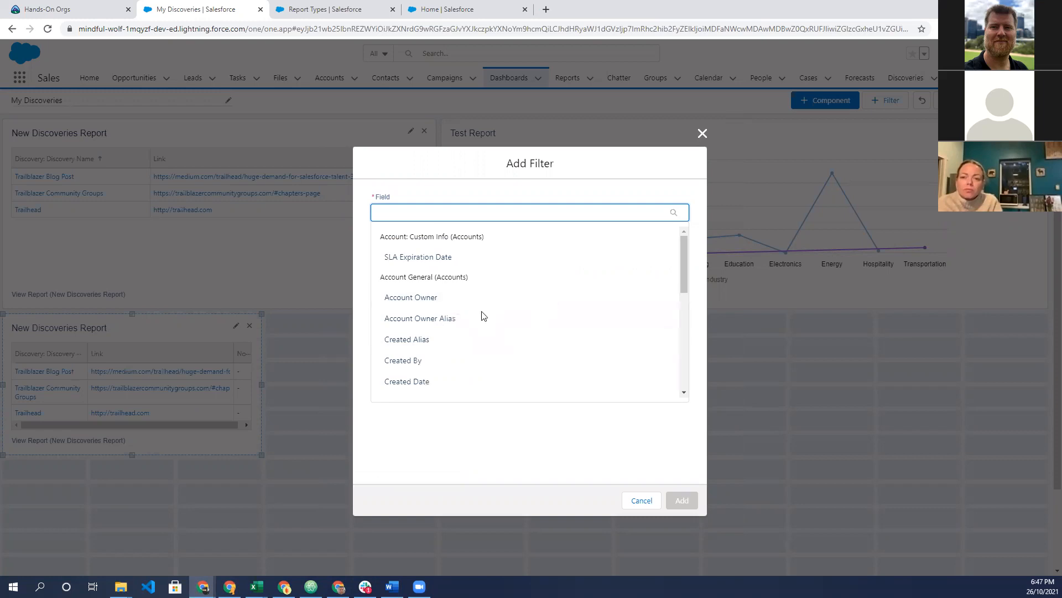
pyautogui.scroll(-1, 483, 315)
pyautogui.click(576, 302)
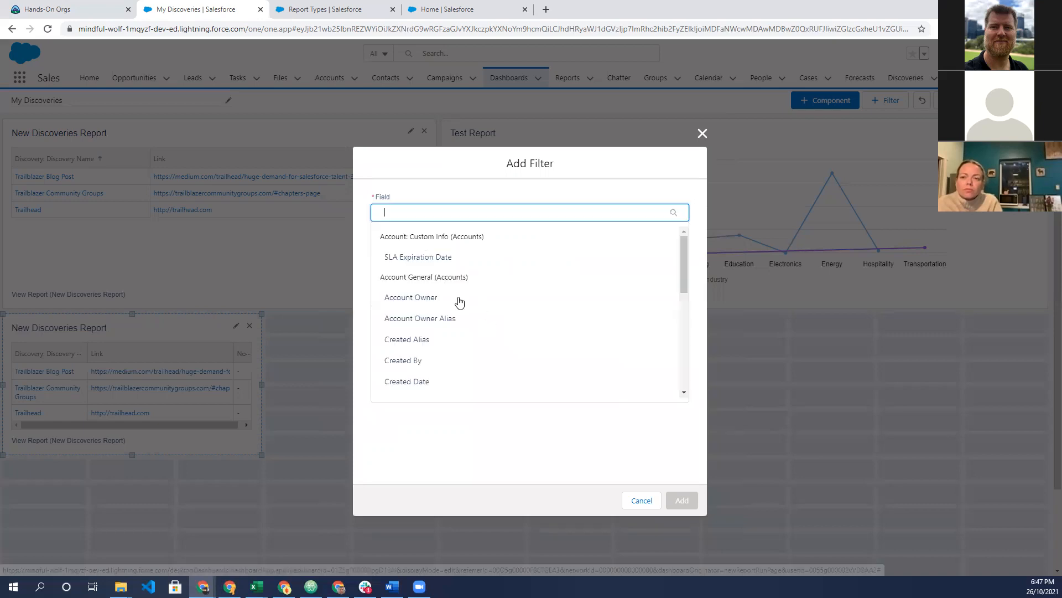
pyautogui.scroll(-1, 447, 274)
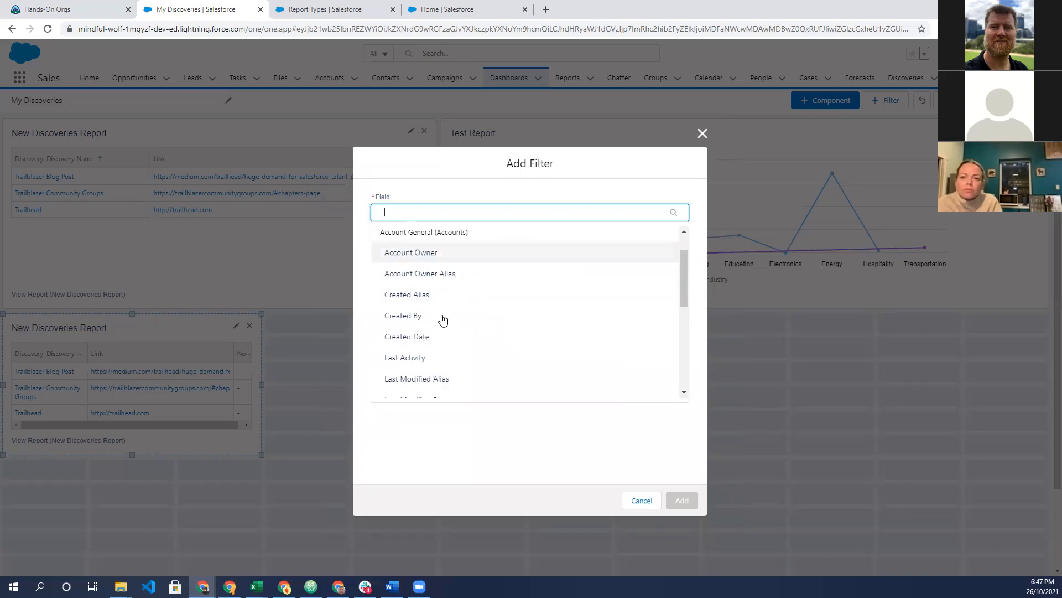
pyautogui.scroll(-1, 442, 324)
# Try a dashboard filter on Created Date with a relative date value and discard it
pyautogui.click(579, 324)
pyautogui.click(431, 299)
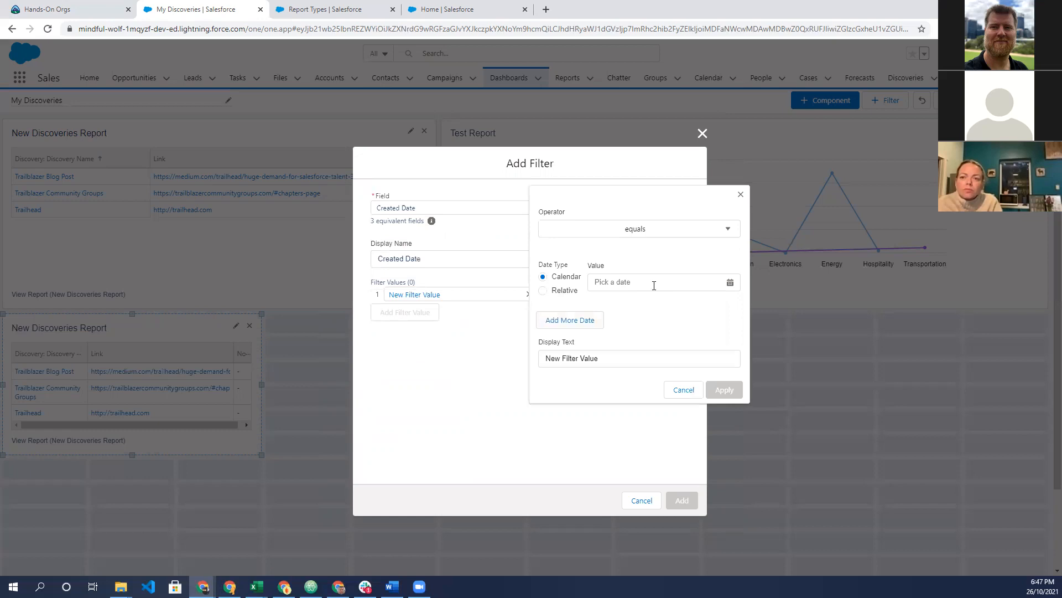
pyautogui.click(544, 291)
pyautogui.click(656, 284)
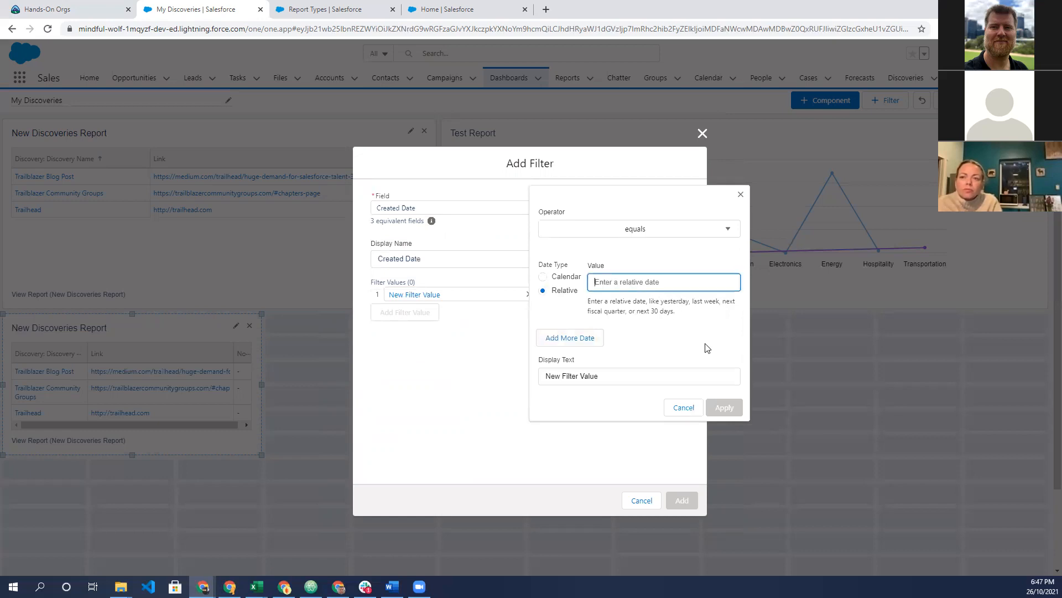
pyautogui.click(739, 196)
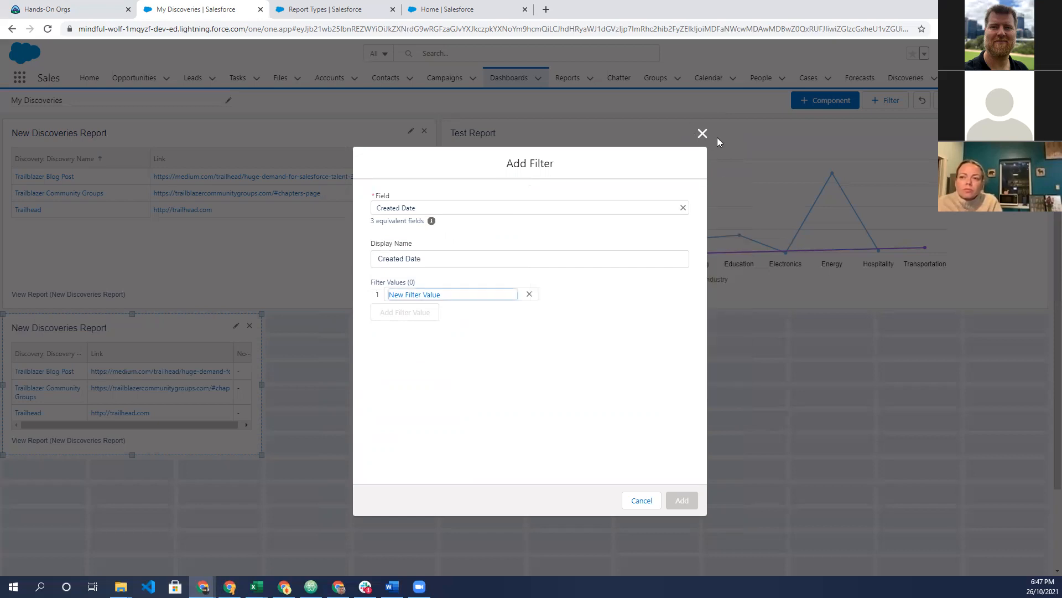
pyautogui.click(703, 133)
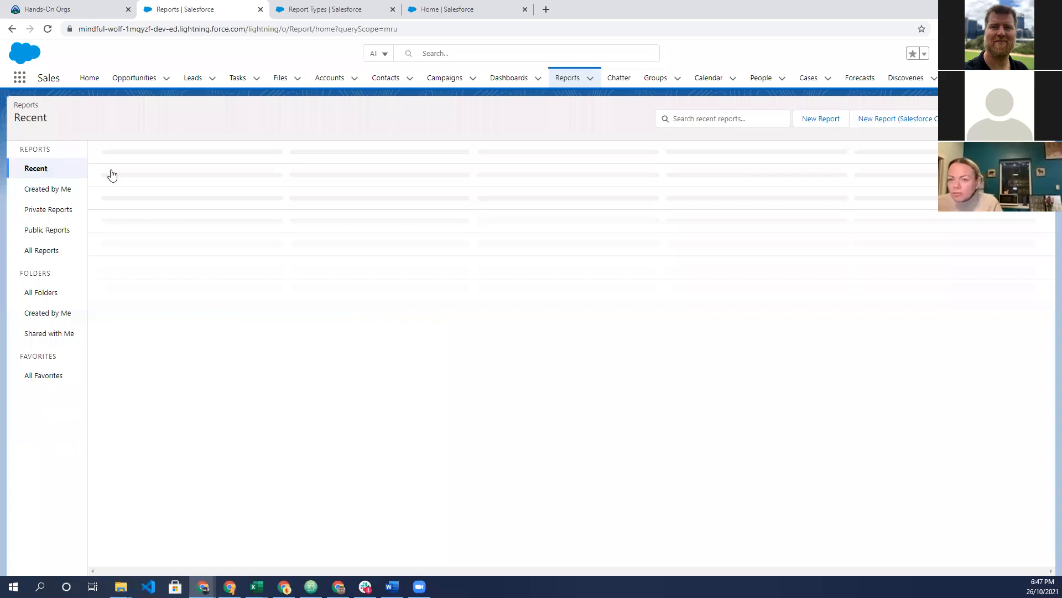
# Open Test Report from the recent reports for editing and swap its row and column groups
pyautogui.click(112, 171)
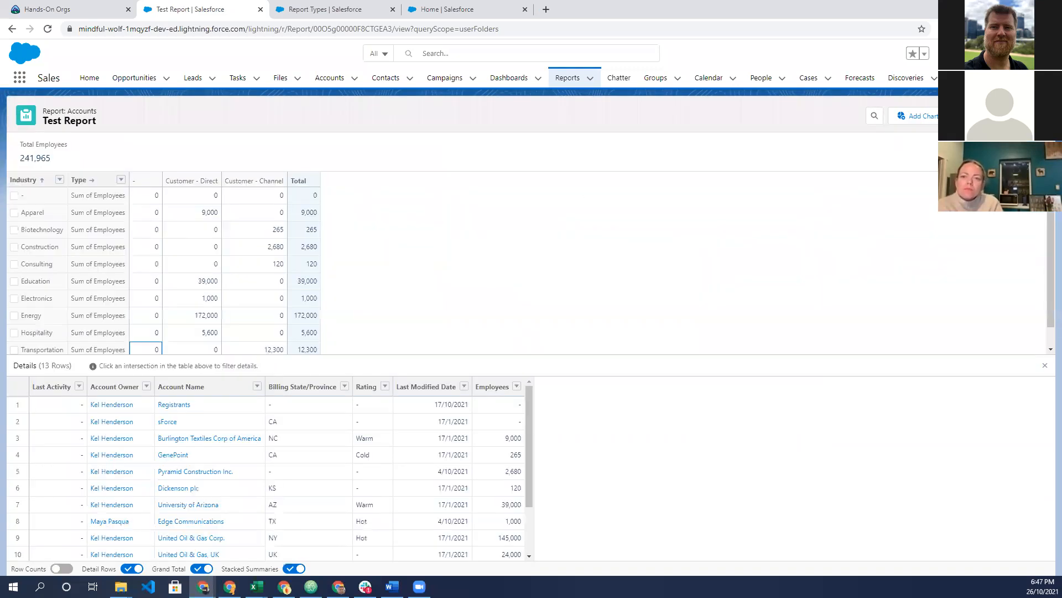
pyautogui.click(1012, 115)
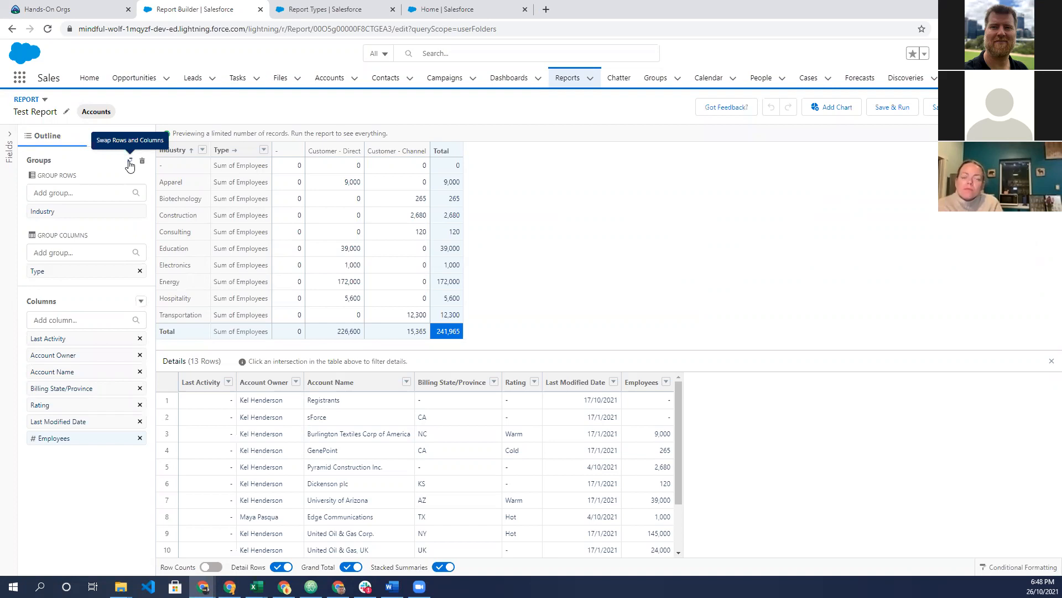
pyautogui.click(130, 163)
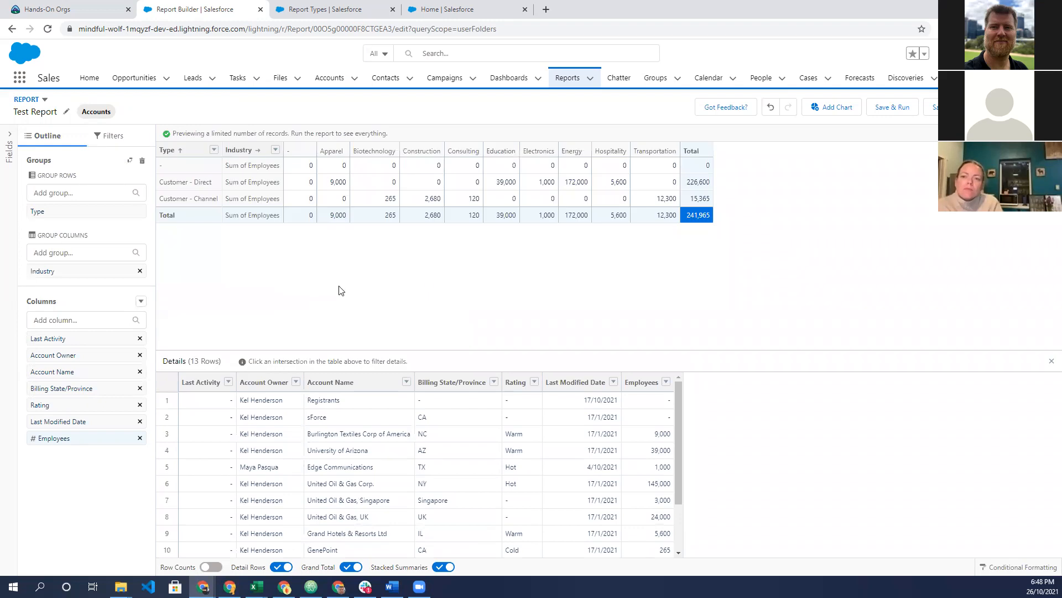
# Look over the column options of Test Report and remove the Industry column grouping
pyautogui.click(103, 271)
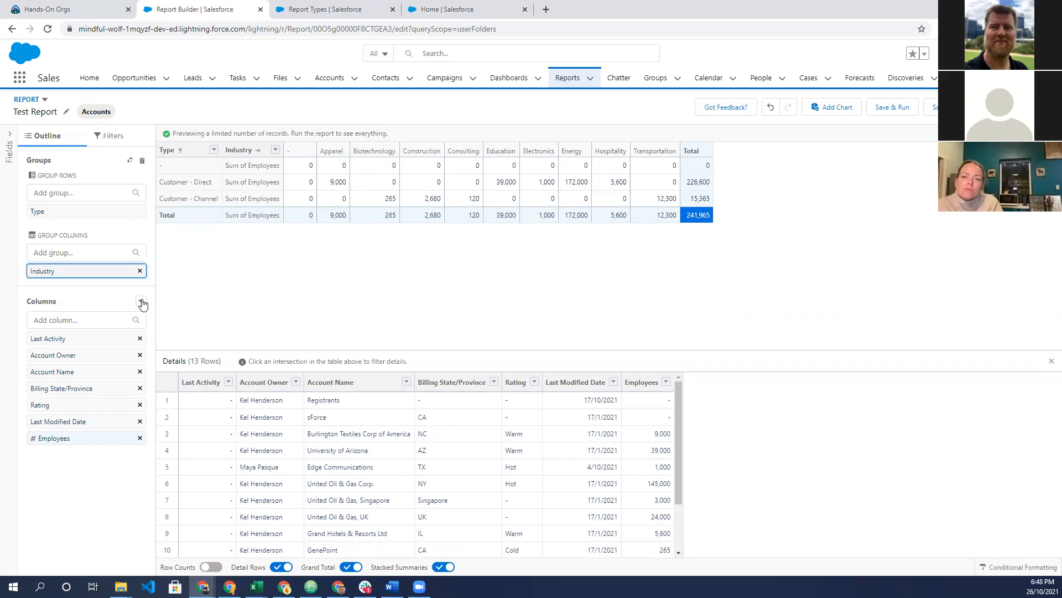
pyautogui.click(141, 301)
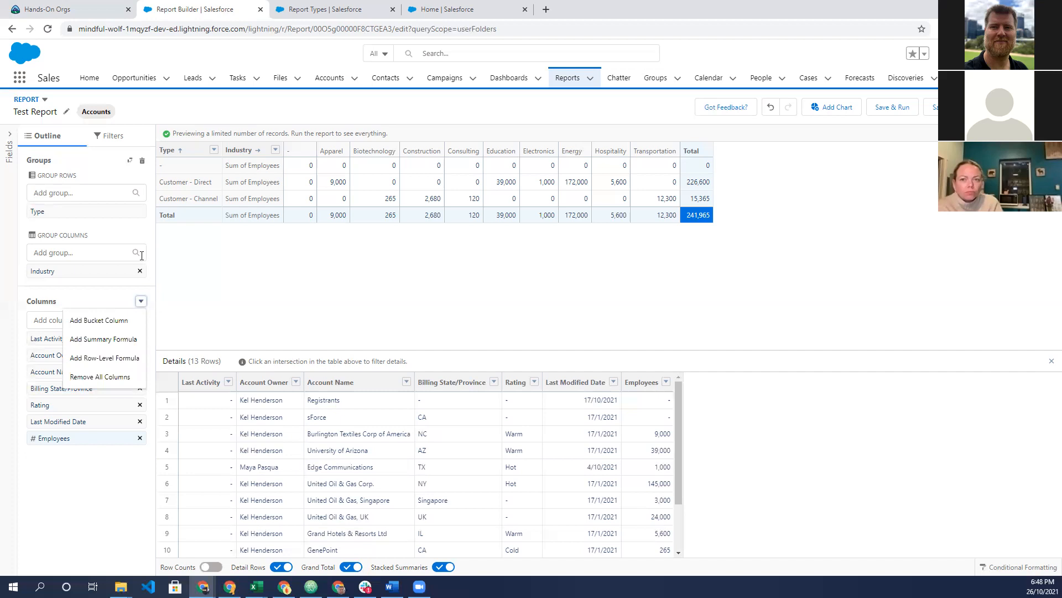
pyautogui.click(141, 273)
pyautogui.click(140, 272)
pyautogui.click(317, 307)
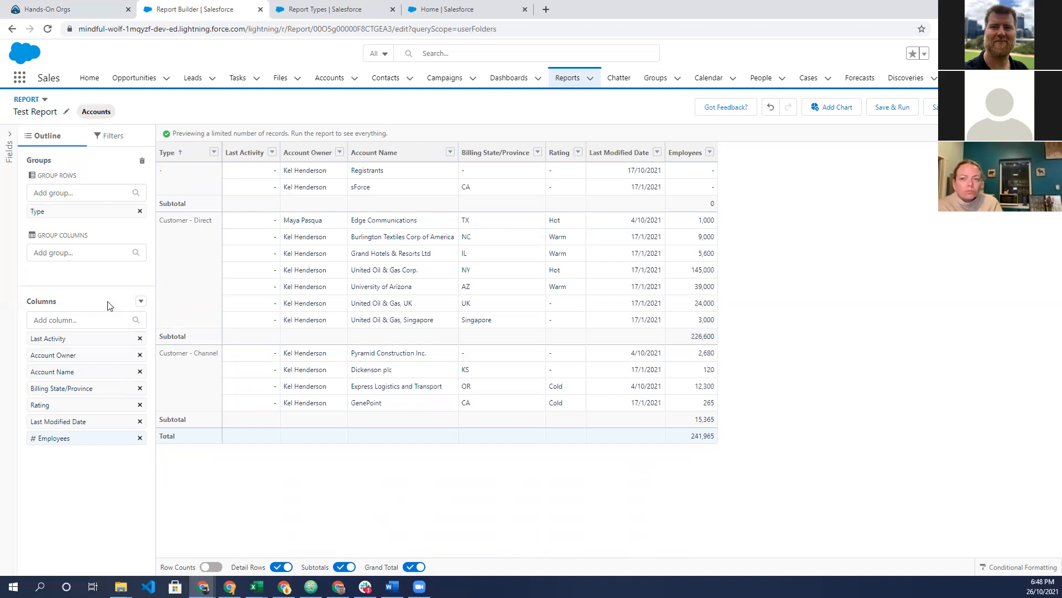
# Try a bucket column on Account Owner, cancel it, and close Test Report discarding its unsaved changes
pyautogui.click(80, 210)
pyautogui.click(141, 302)
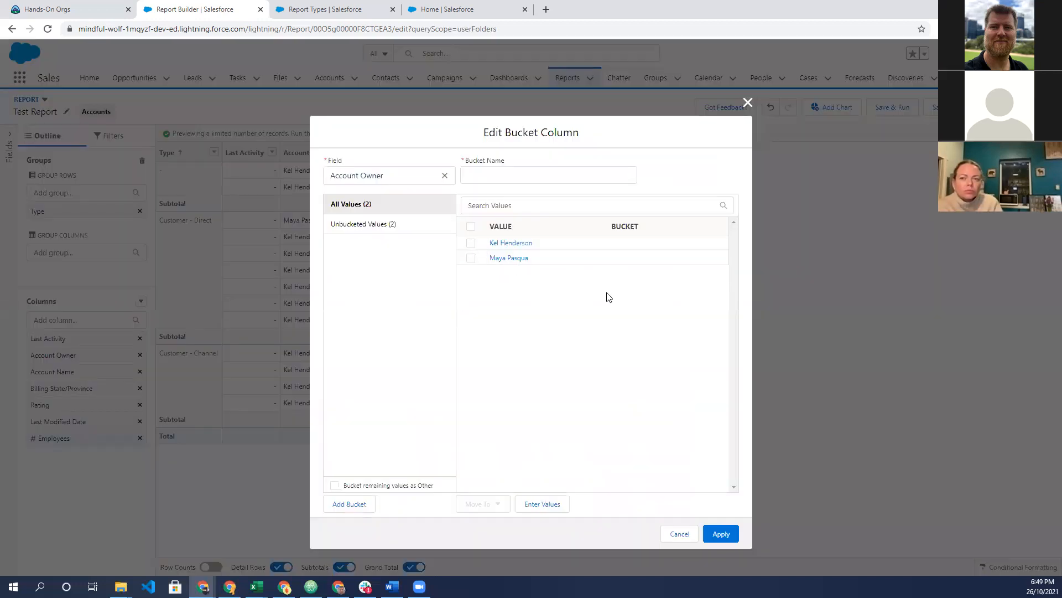
pyautogui.click(471, 242)
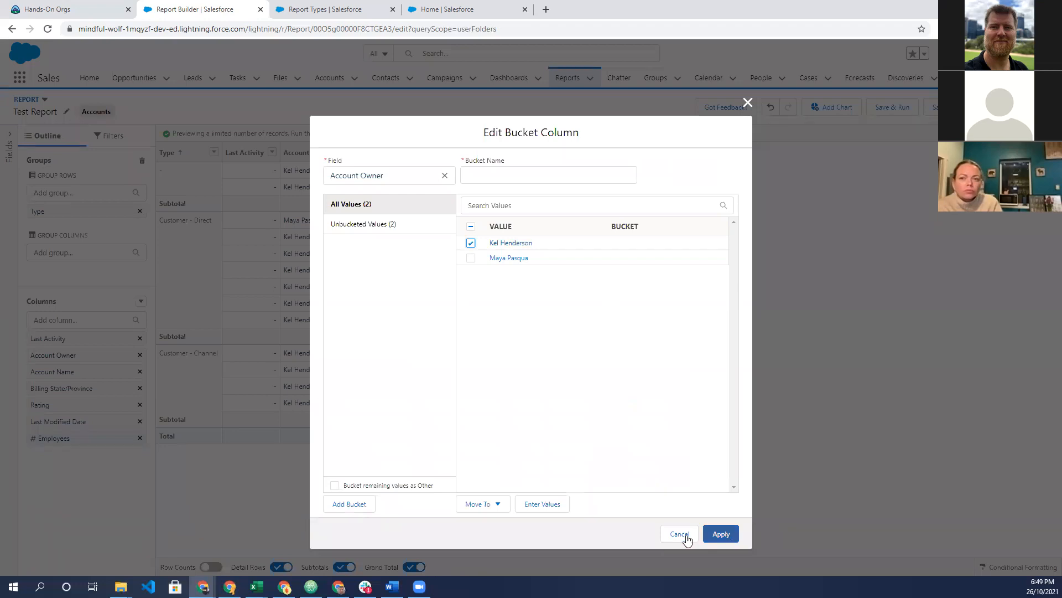
pyautogui.click(747, 102)
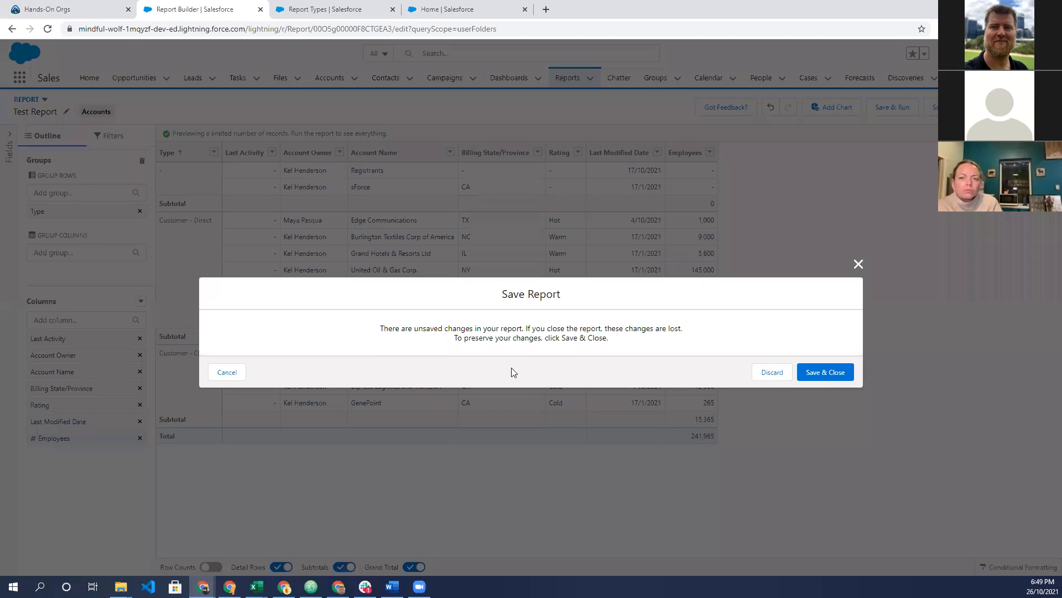
pyautogui.click(779, 373)
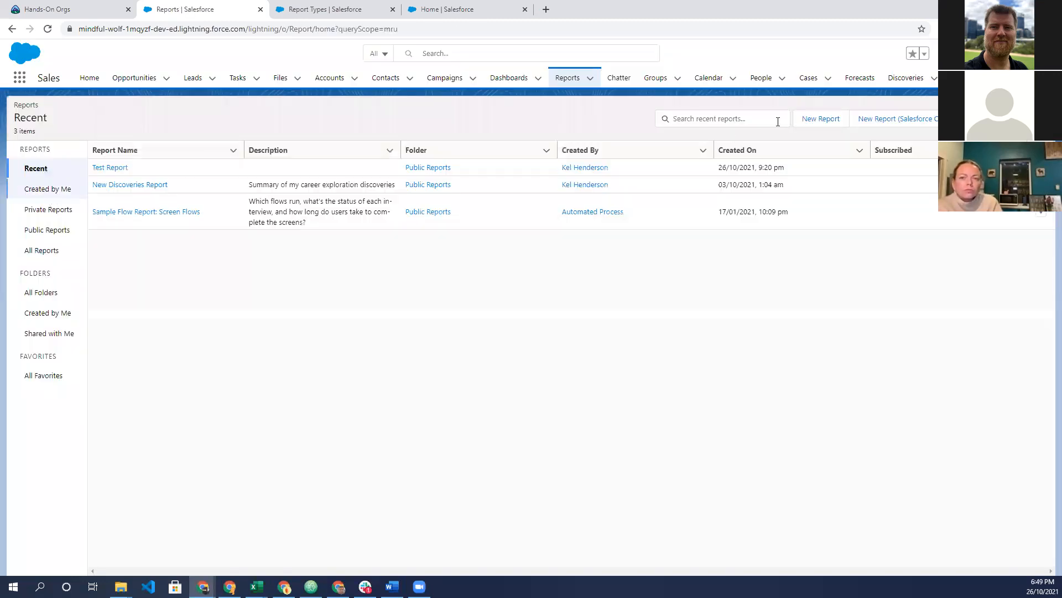
# Create a new report on the Opportunities report type and set its Close Date filter to All Time
pyautogui.click(825, 121)
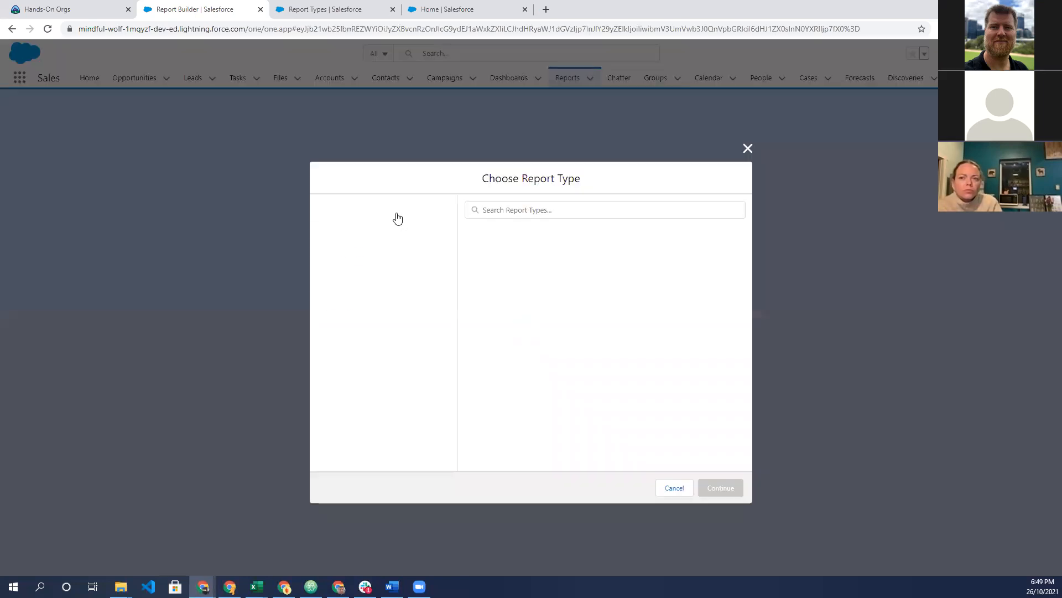
pyautogui.click(356, 317)
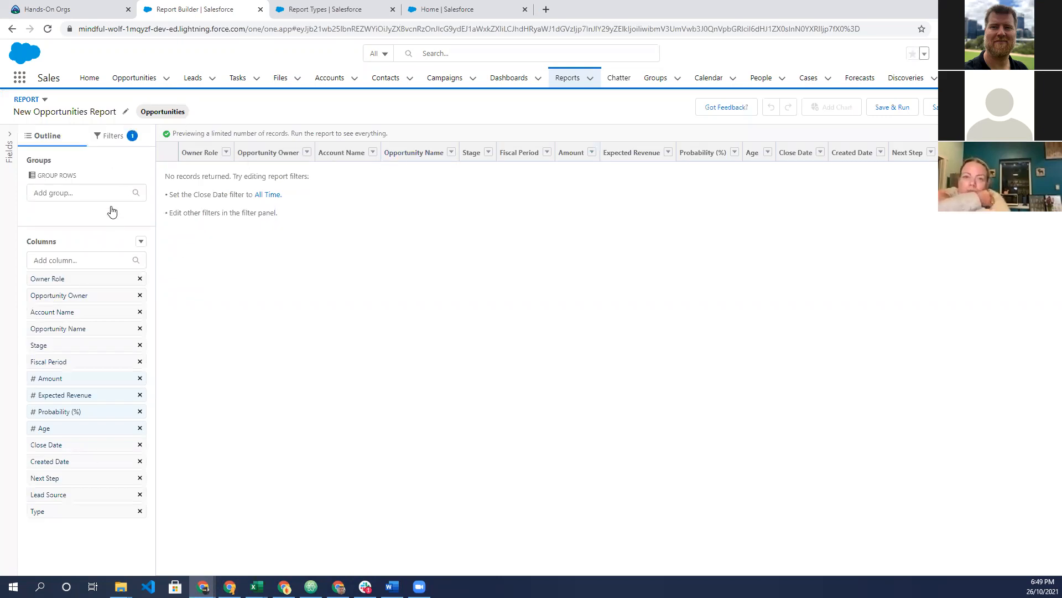
pyautogui.click(113, 136)
pyautogui.click(97, 247)
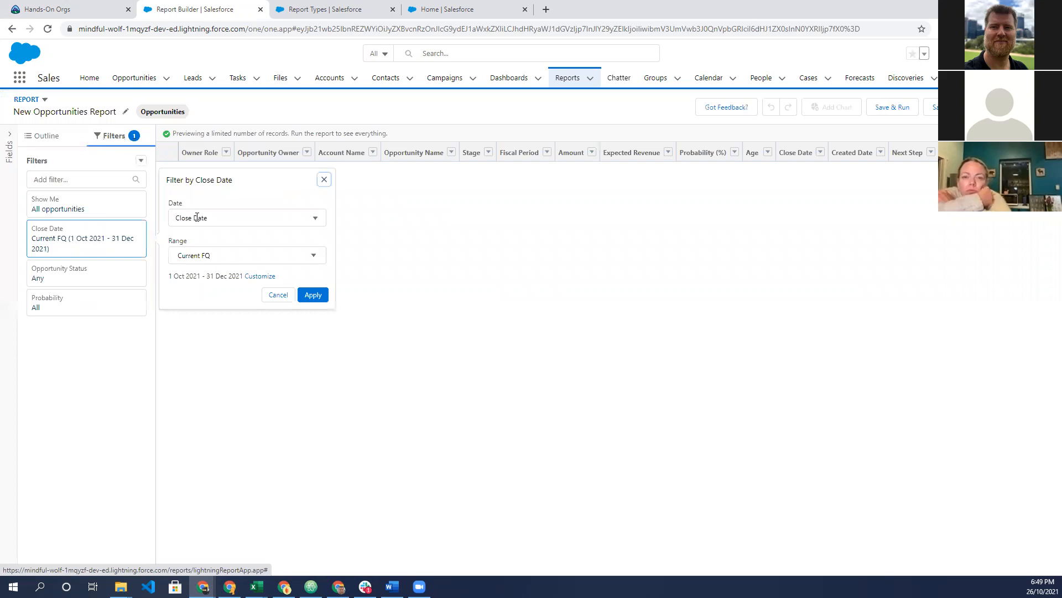
pyautogui.click(196, 218)
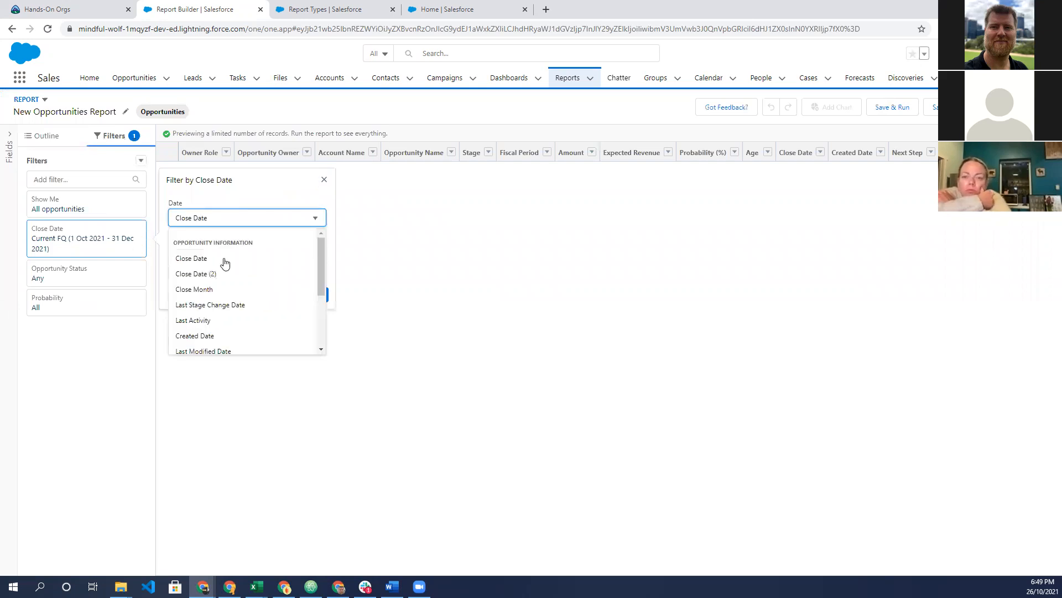
pyautogui.click(225, 260)
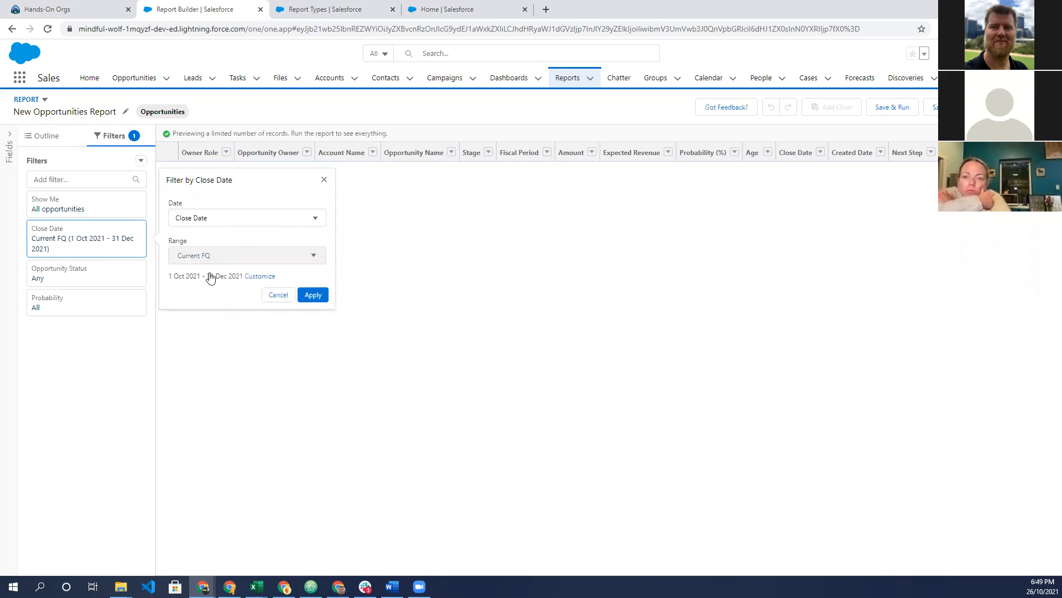
pyautogui.click(314, 298)
pyautogui.click(308, 134)
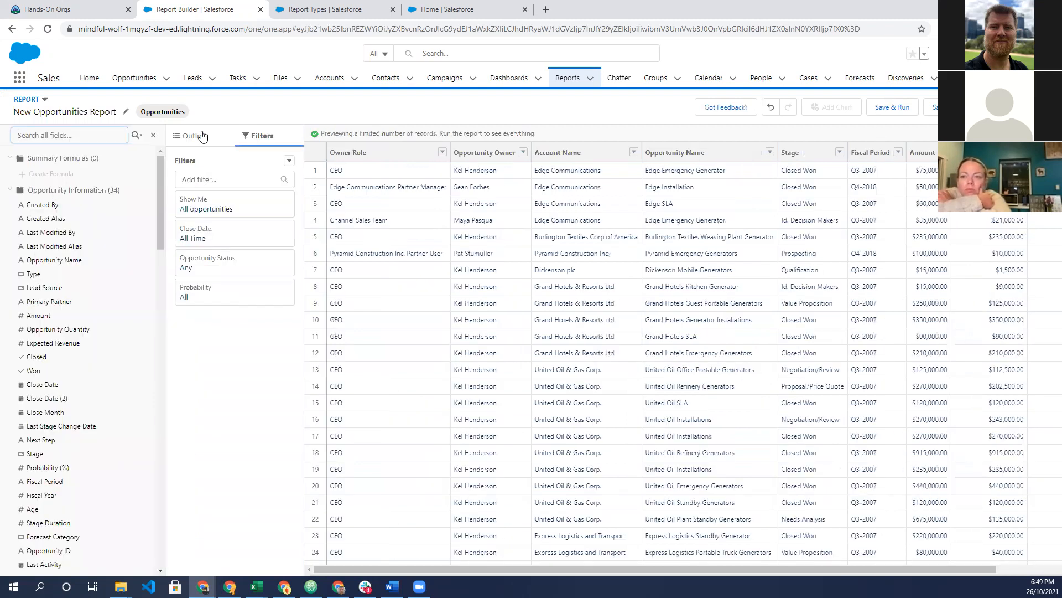
# Start a bucket column named Bucky and set its source field to Stage
pyautogui.click(202, 136)
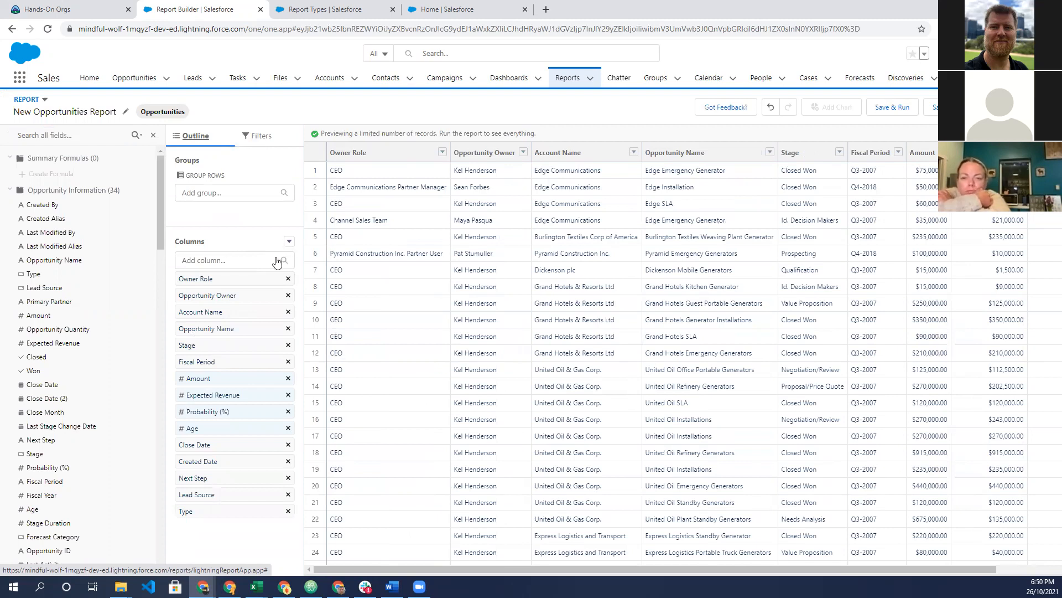
pyautogui.click(289, 242)
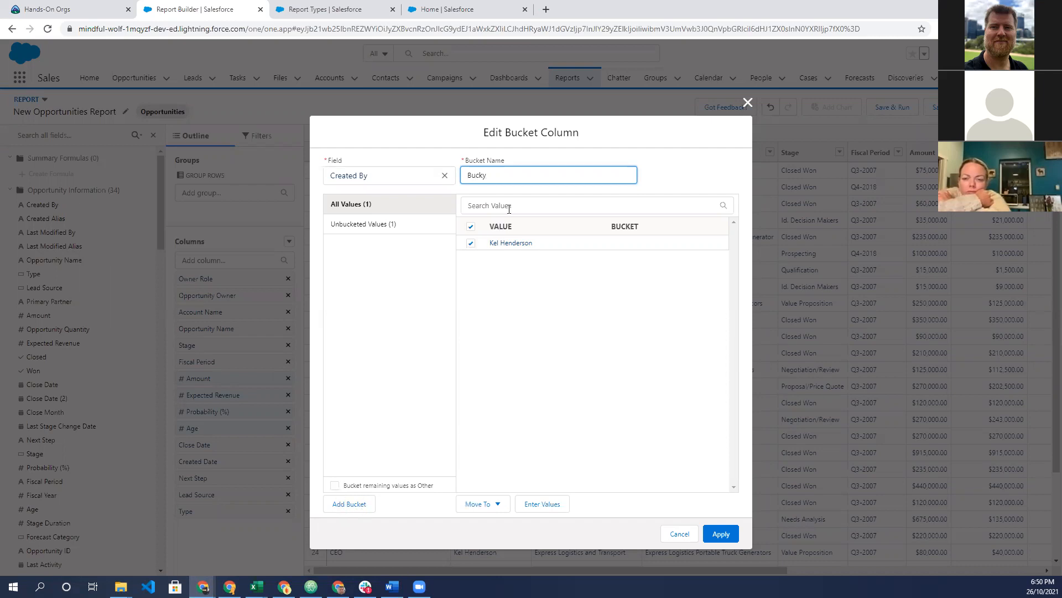
pyautogui.click(433, 182)
pyautogui.doubleClick(445, 176)
pyautogui.click(415, 180)
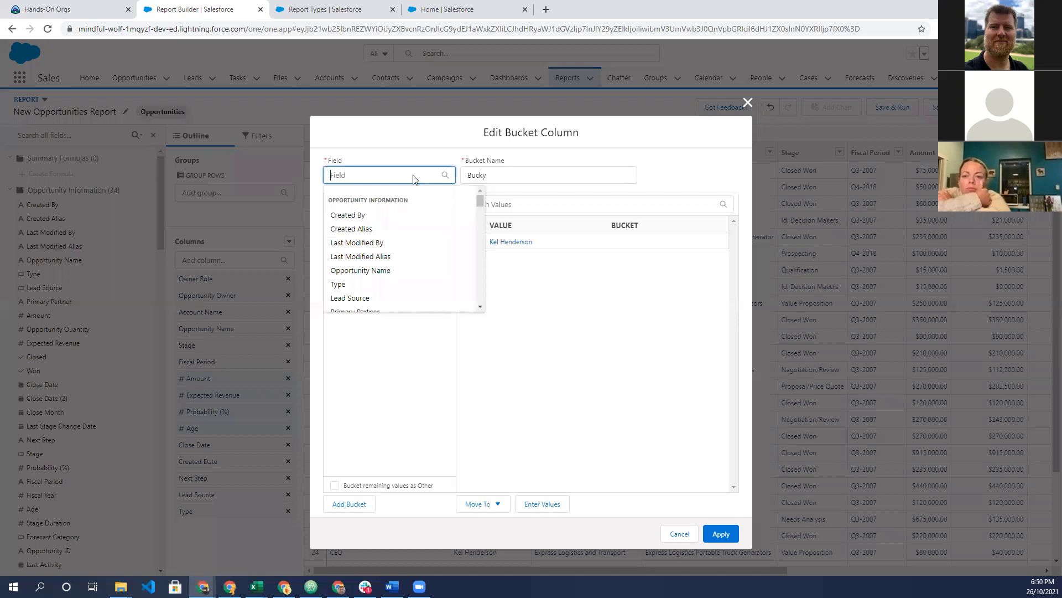
pyautogui.write('stag')
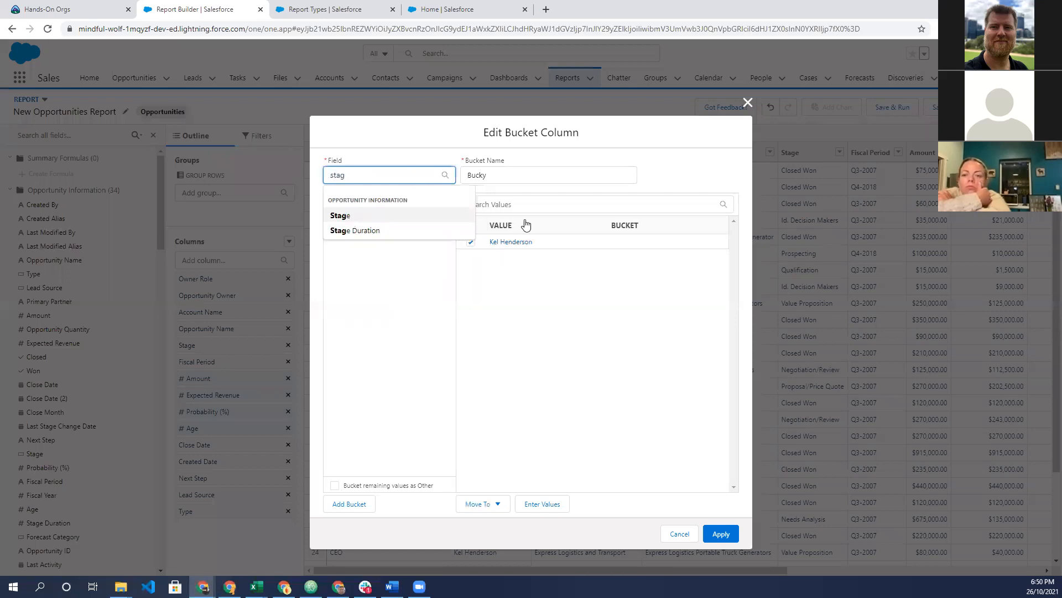
pyautogui.press('Return')
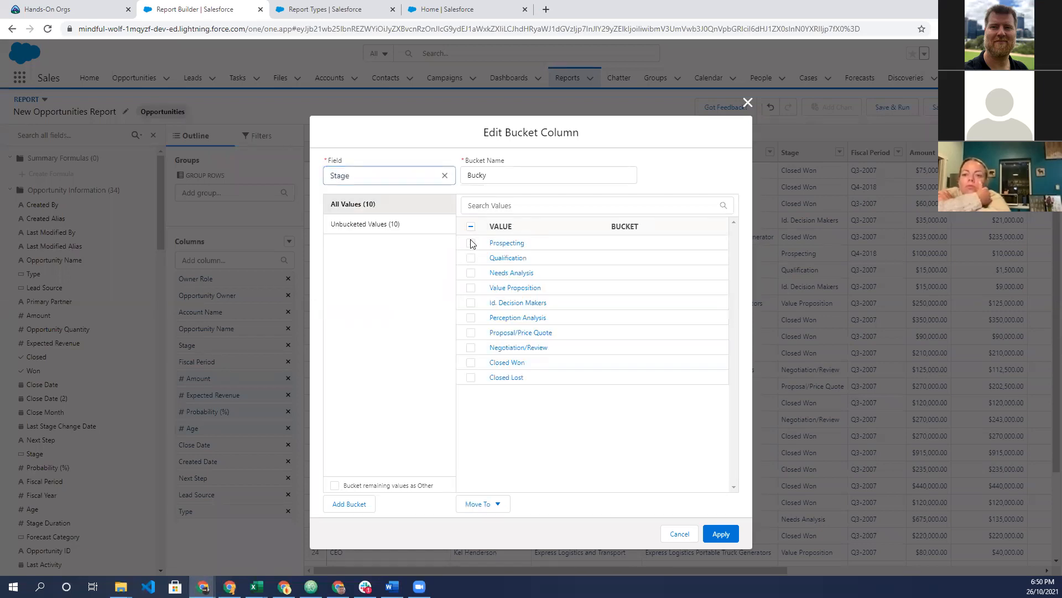
# Select the Prospecting and Qualification stages and add two buckets named Start and Middle
pyautogui.click(471, 243)
pyautogui.click(471, 257)
pyautogui.click(357, 504)
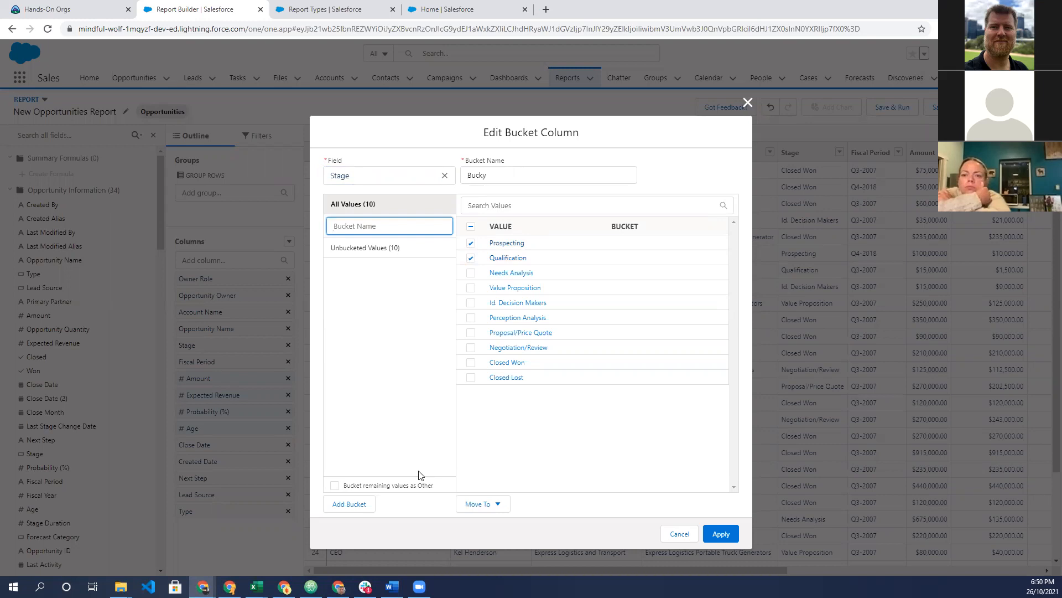
pyautogui.write('S')
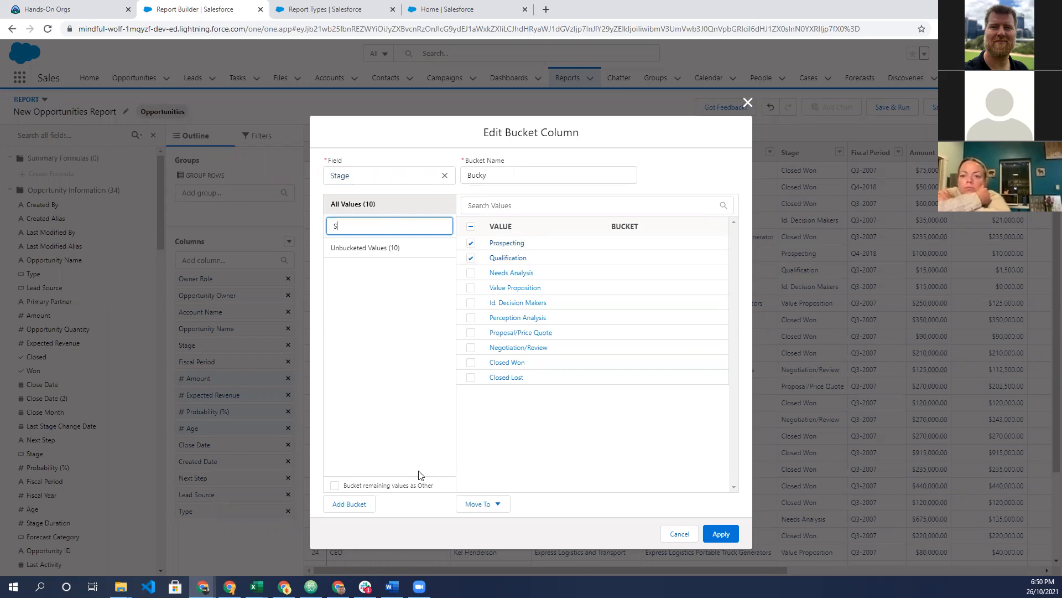
pyautogui.write('tart')
pyautogui.click(389, 249)
pyautogui.click(348, 505)
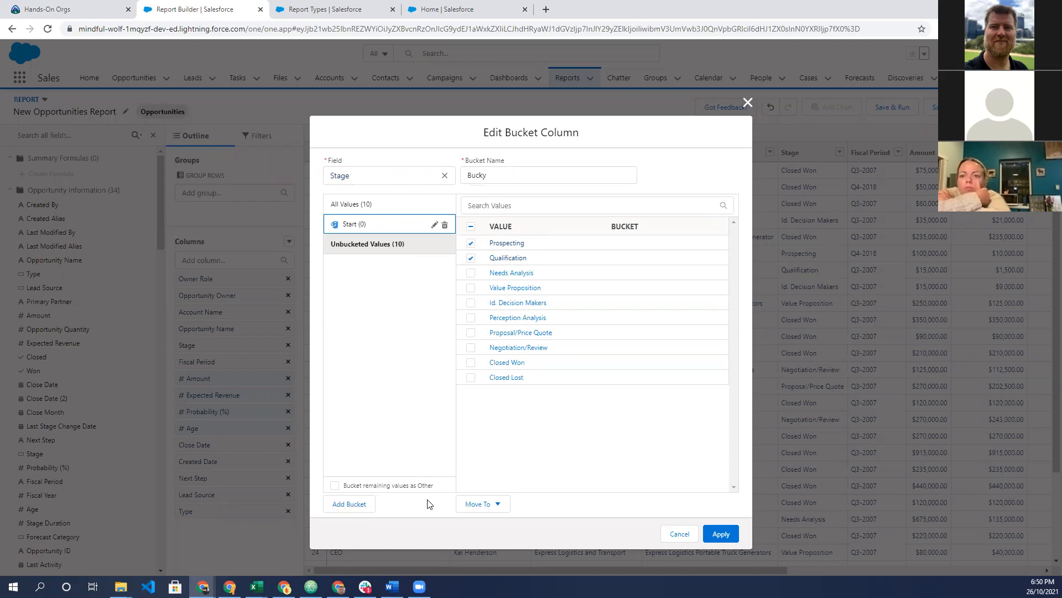
pyautogui.write('Middle')
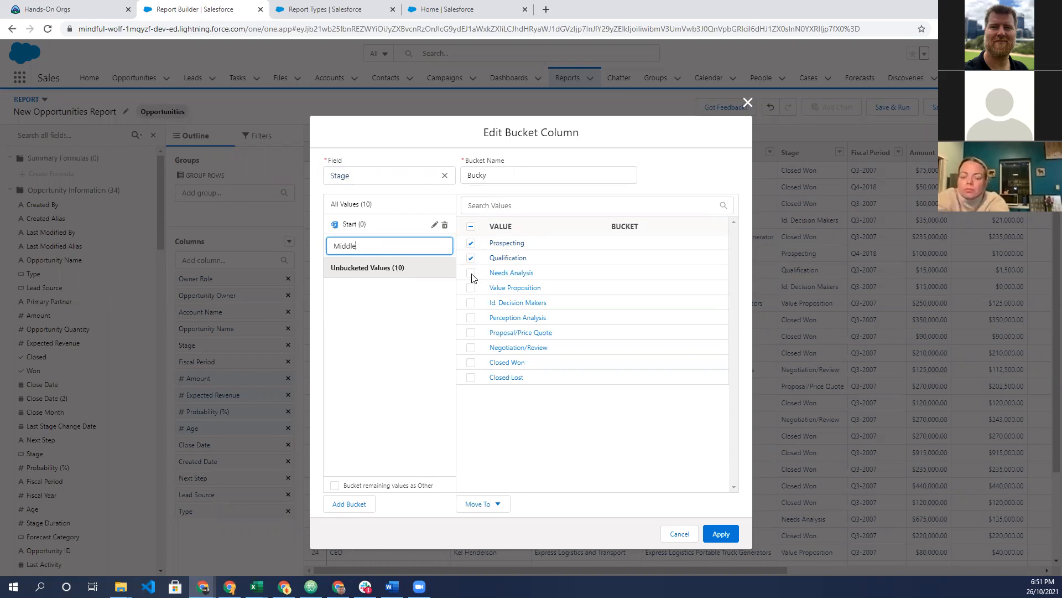
pyautogui.press('Return')
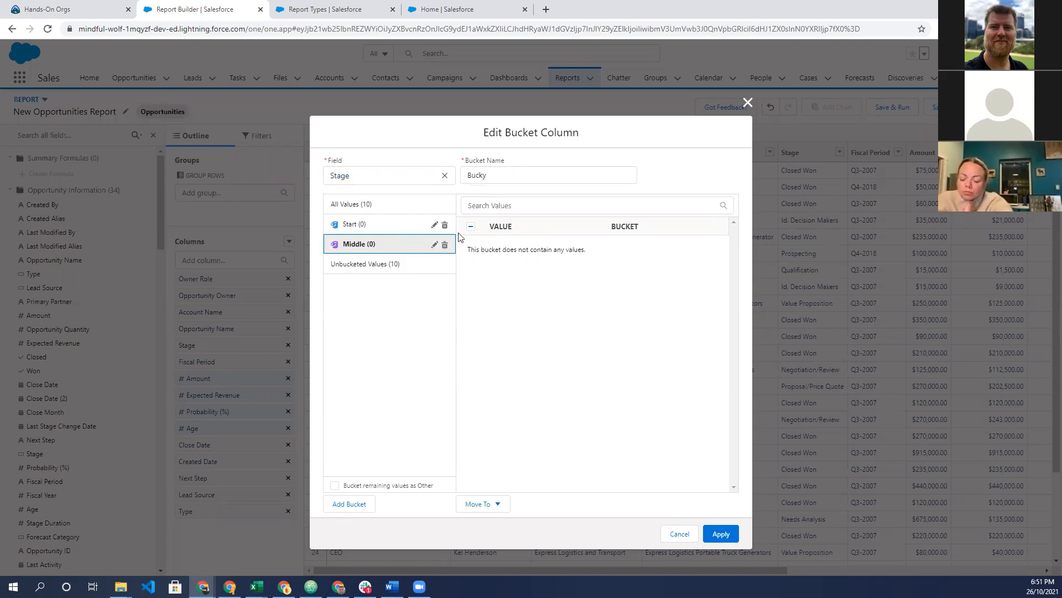
# Assign the Prospecting and Qualification stages to the Start bucket
pyautogui.click(423, 226)
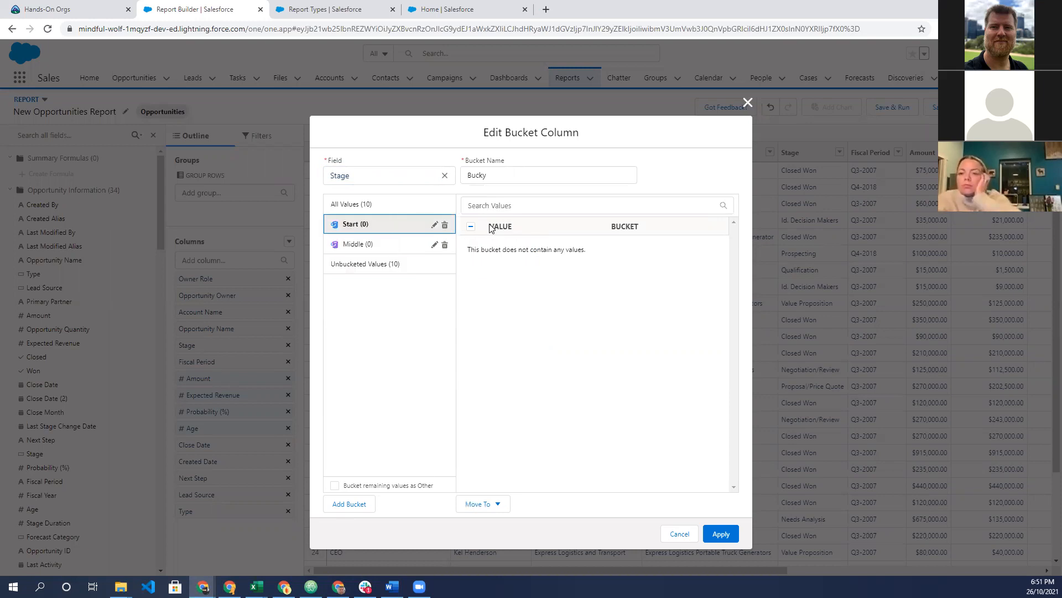
pyautogui.click(393, 205)
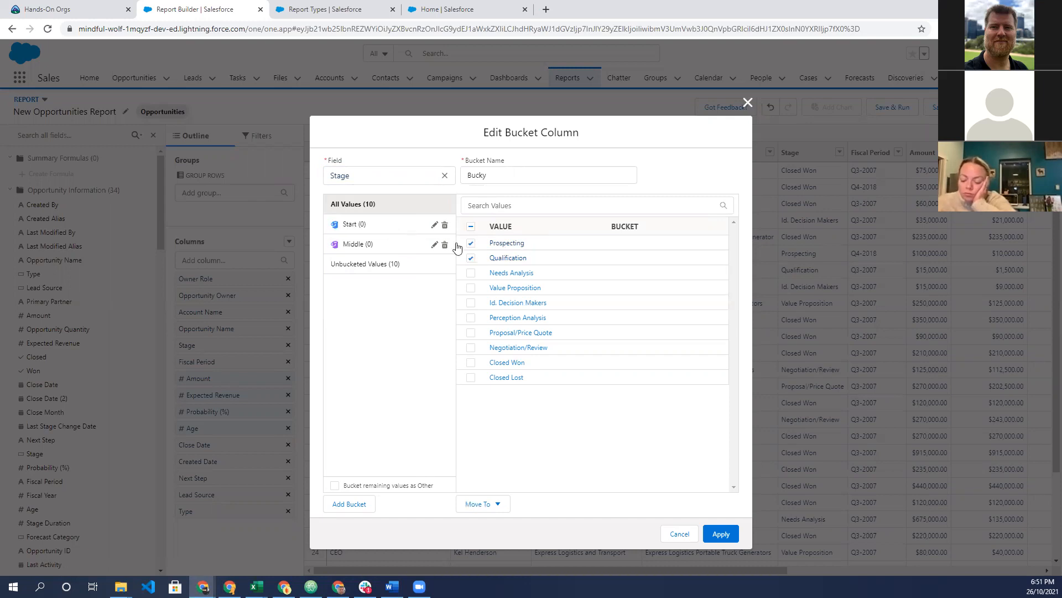
pyautogui.moveTo(511, 242); pyautogui.dragTo(380, 221)
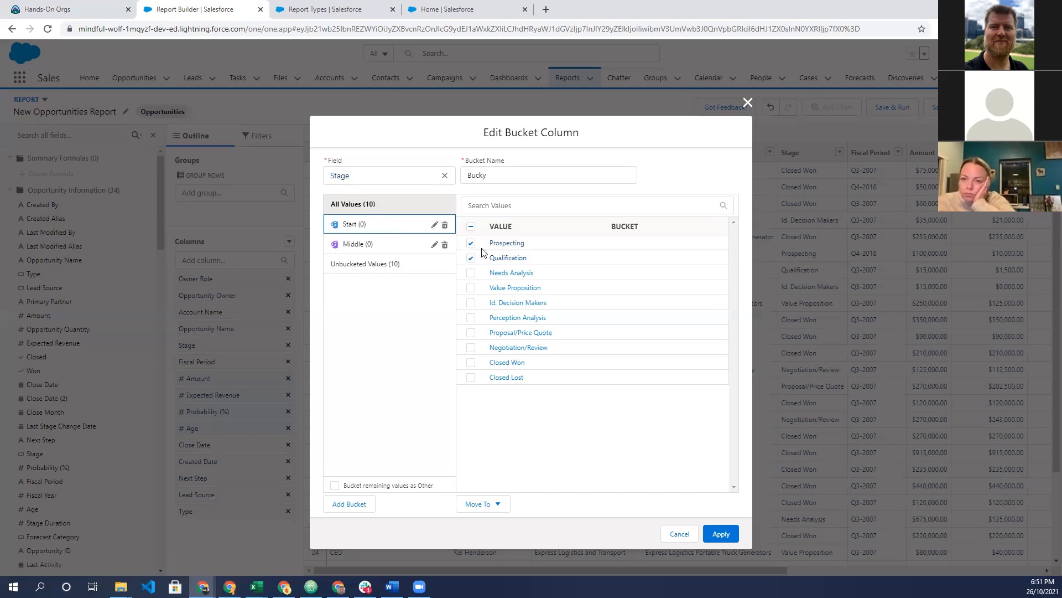
pyautogui.moveTo(509, 243); pyautogui.dragTo(426, 227)
pyautogui.click(482, 503)
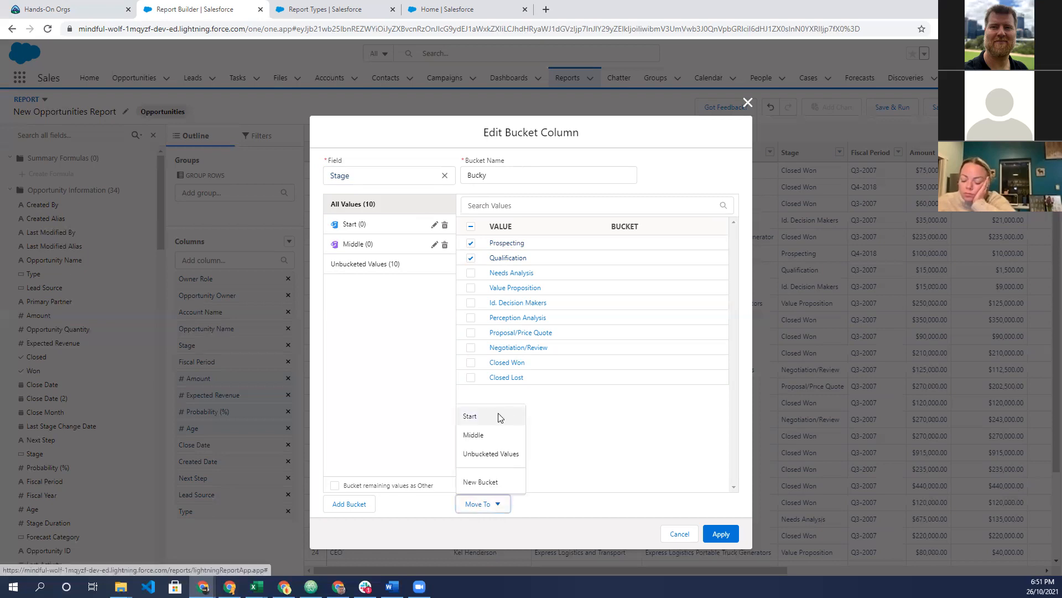
pyautogui.click(500, 417)
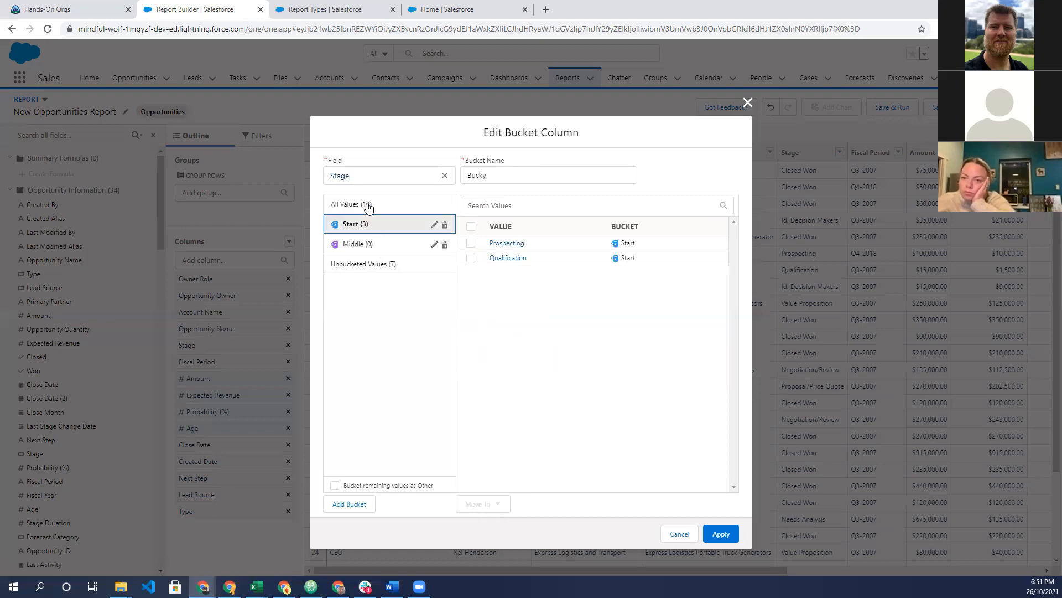
# Assign the Needs Analysis, Value Proposition and Id. Decision Makers stages to the Middle bucket
pyautogui.click(369, 208)
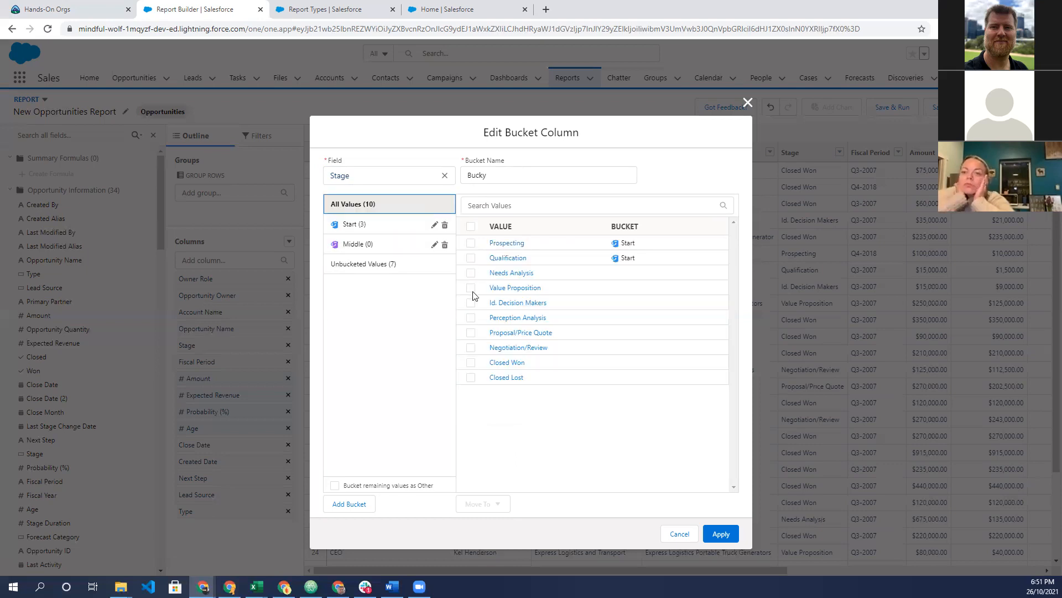
pyautogui.click(471, 272)
pyautogui.click(471, 288)
pyautogui.click(482, 503)
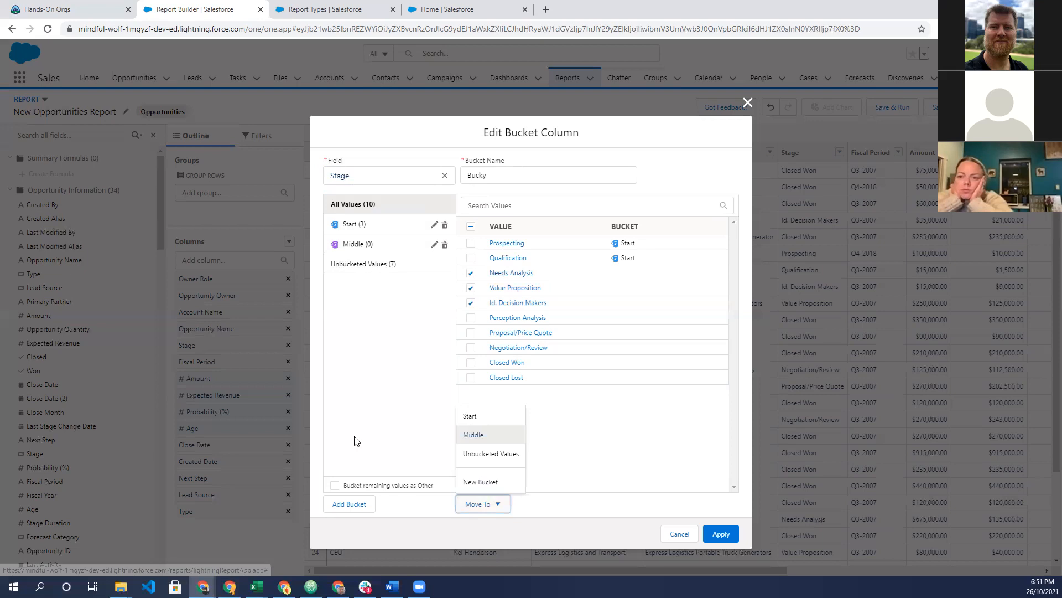
# Add a bucket named End and assign it all stages from Perception Analysis through Closed Lost
pyautogui.click(351, 505)
pyautogui.write('End')
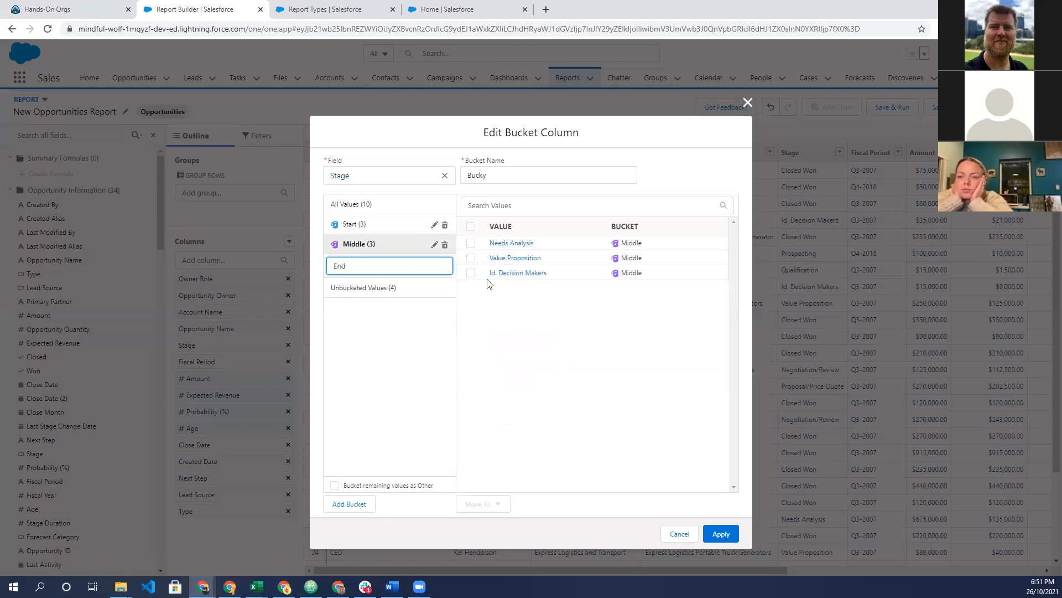
pyautogui.press('Return')
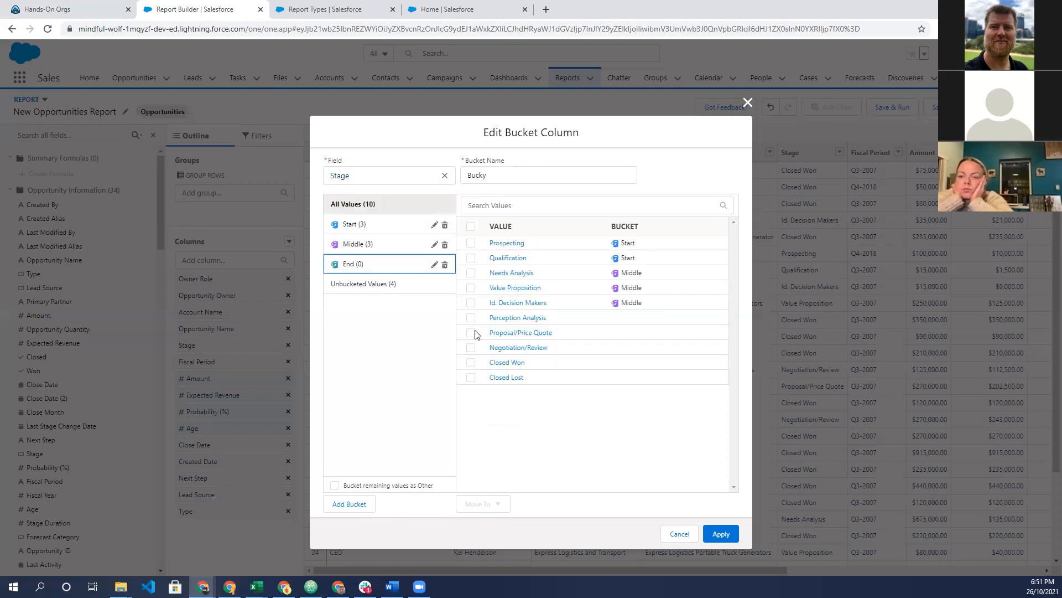
pyautogui.click(470, 320)
pyautogui.keyDown('shift'); pyautogui.click(471, 379); pyautogui.keyUp('shift')
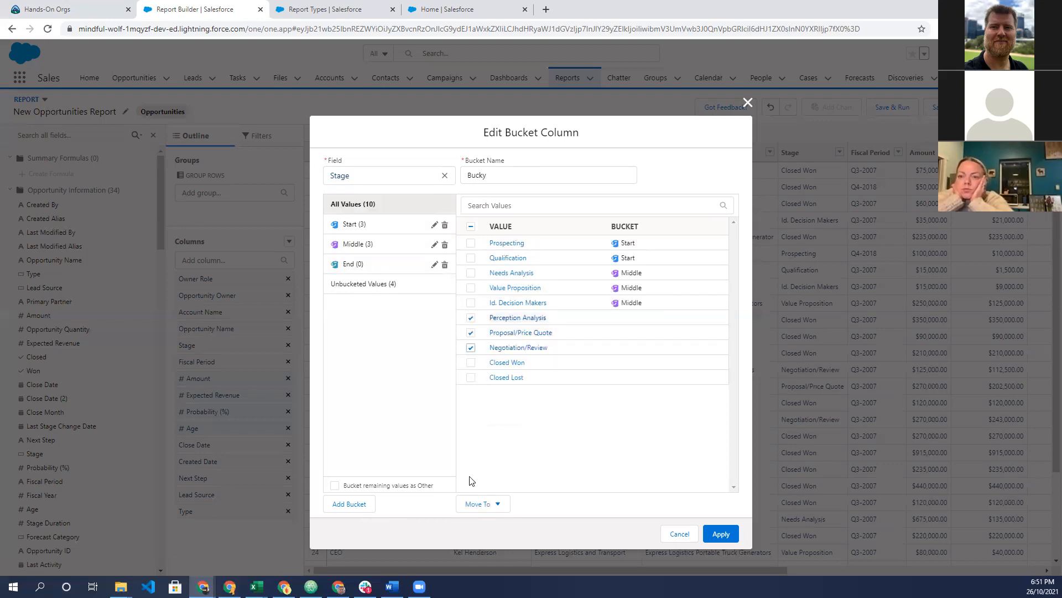
pyautogui.click(485, 504)
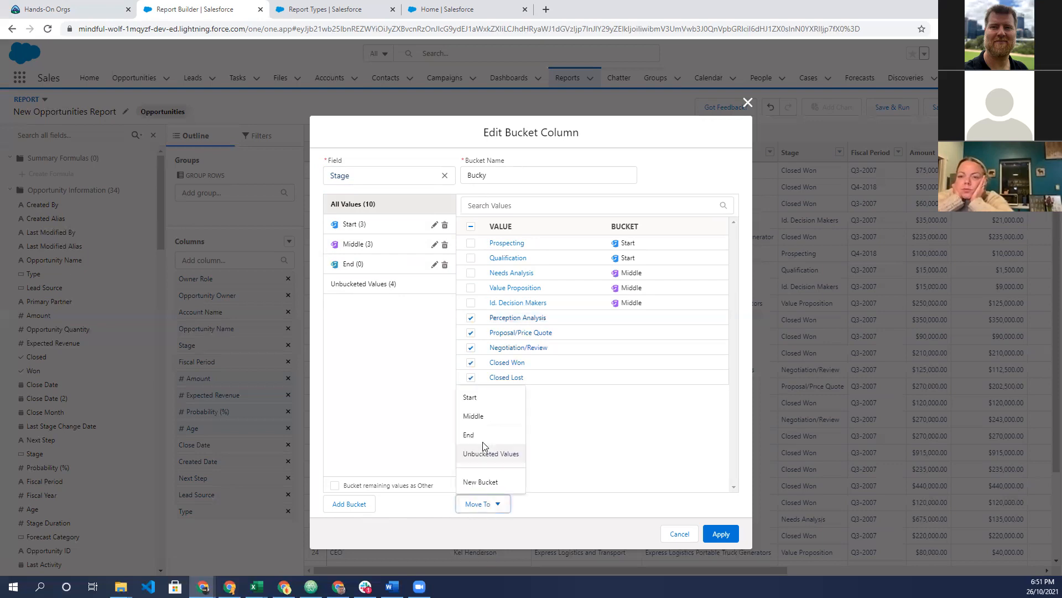
pyautogui.click(483, 443)
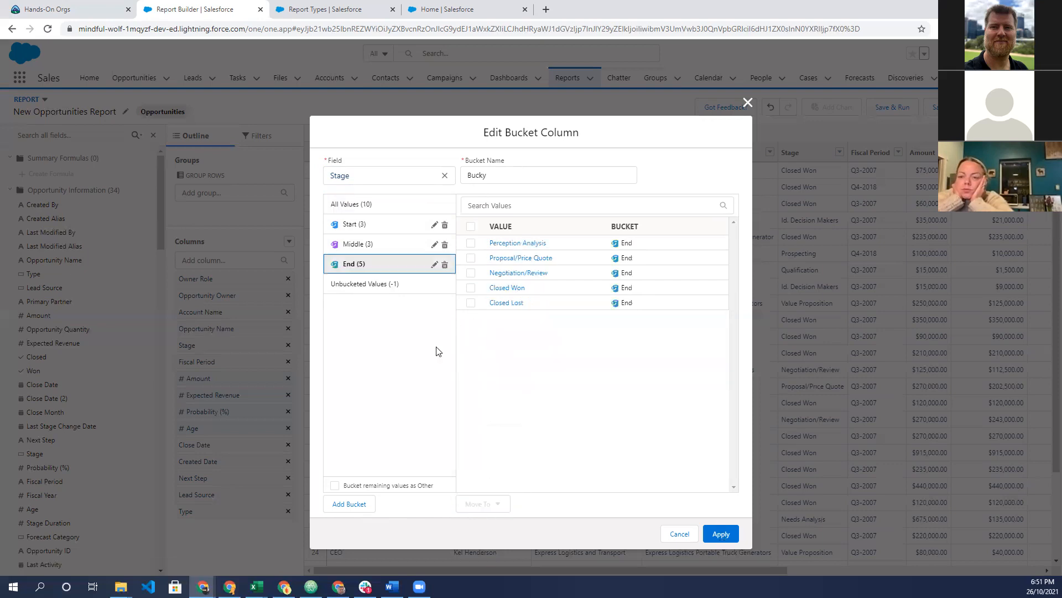
# Move Closed Lost to the unbucketed values, and apply the Bucky column with remaining values bucketed as Other
pyautogui.click(361, 286)
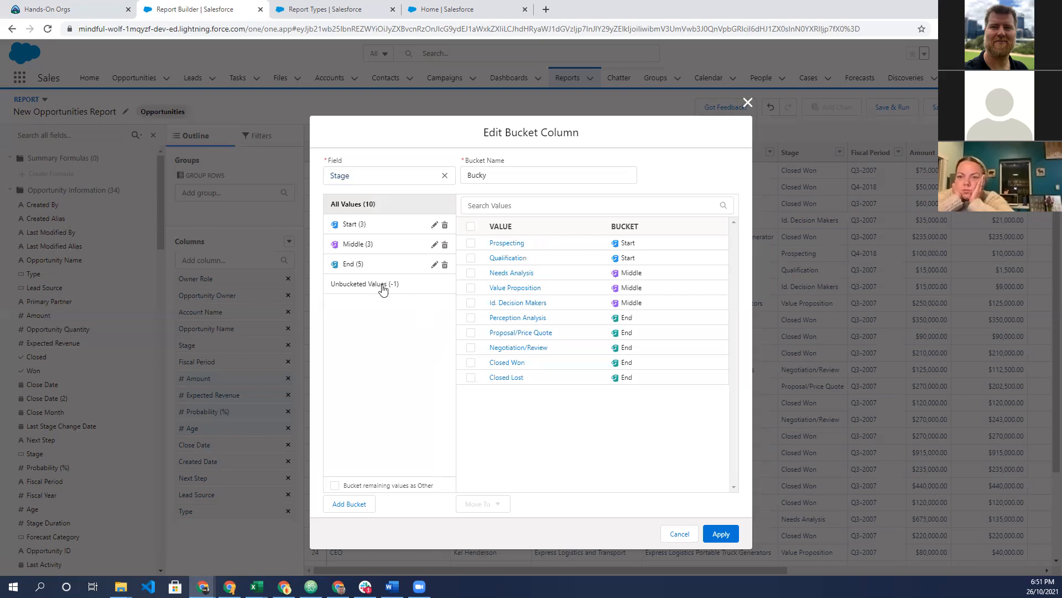
pyautogui.click(485, 506)
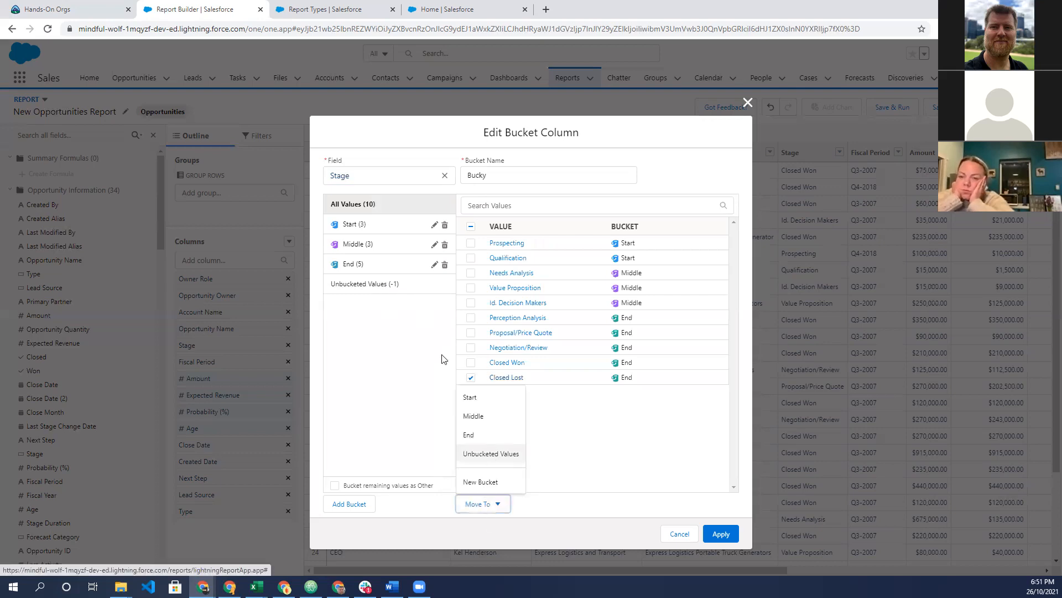
pyautogui.click(476, 453)
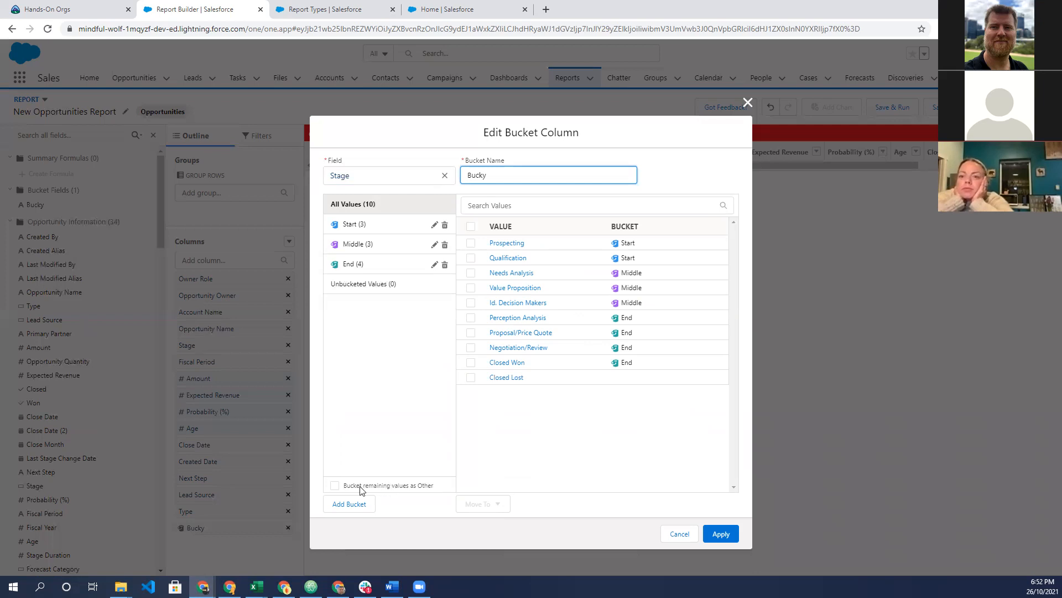
pyautogui.click(335, 485)
pyautogui.click(727, 539)
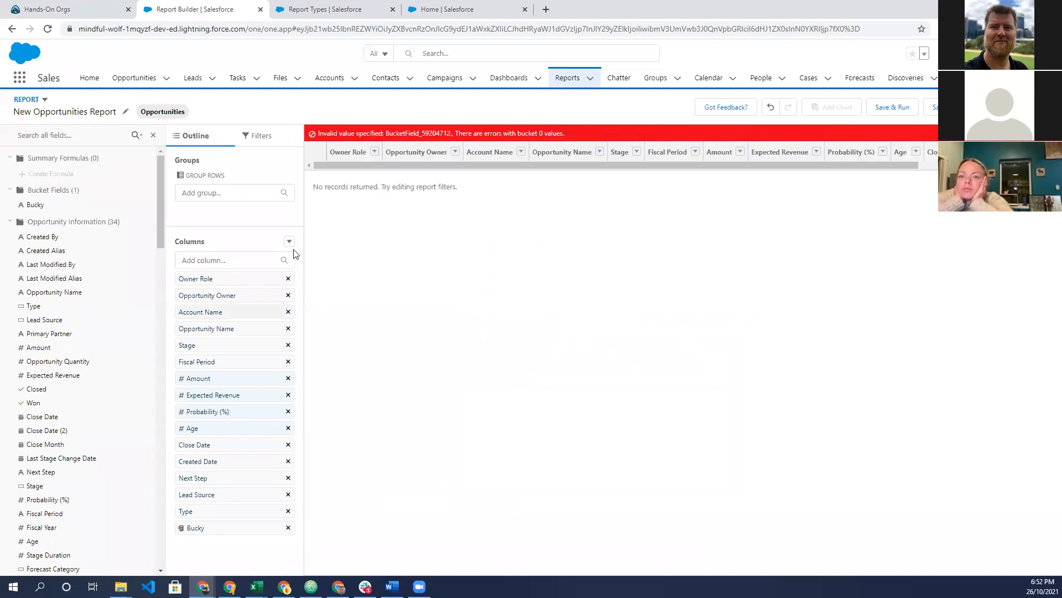
# Remove the Bucky column from the opportunities report and start a new row-level formula column
pyautogui.click(215, 530)
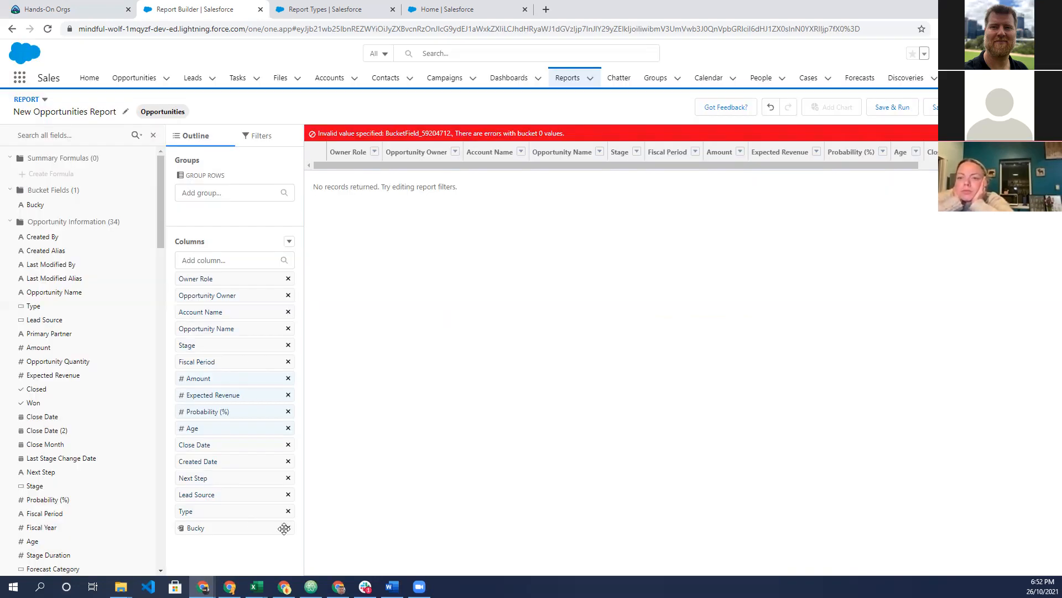
pyautogui.click(289, 242)
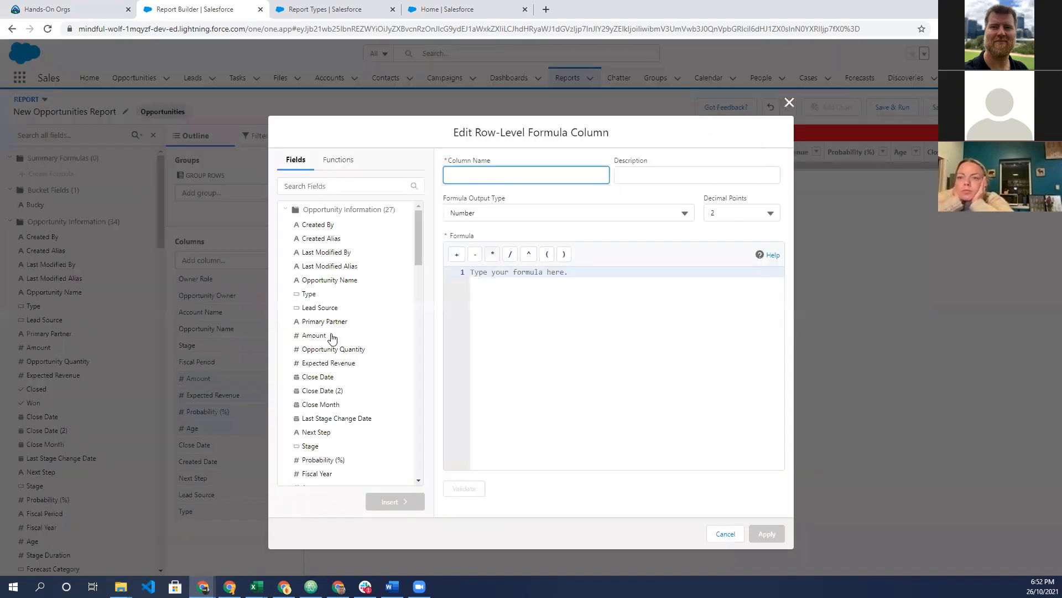
# Look through the fields and functions available for a row-level formula, and close the editor without creating one
pyautogui.click(339, 294)
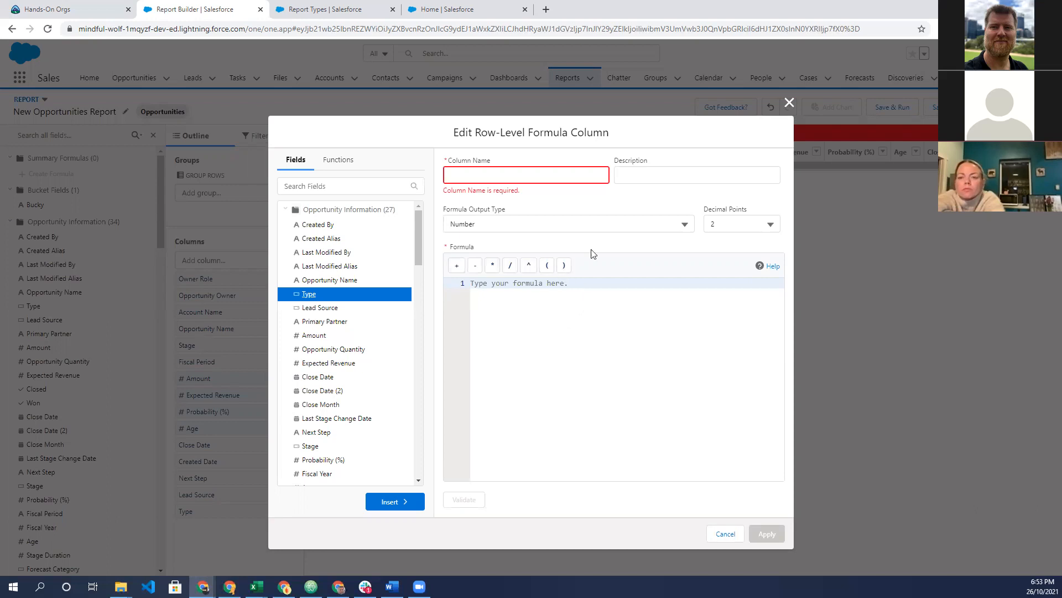
pyautogui.click(340, 163)
pyautogui.scroll(-2, 332, 368)
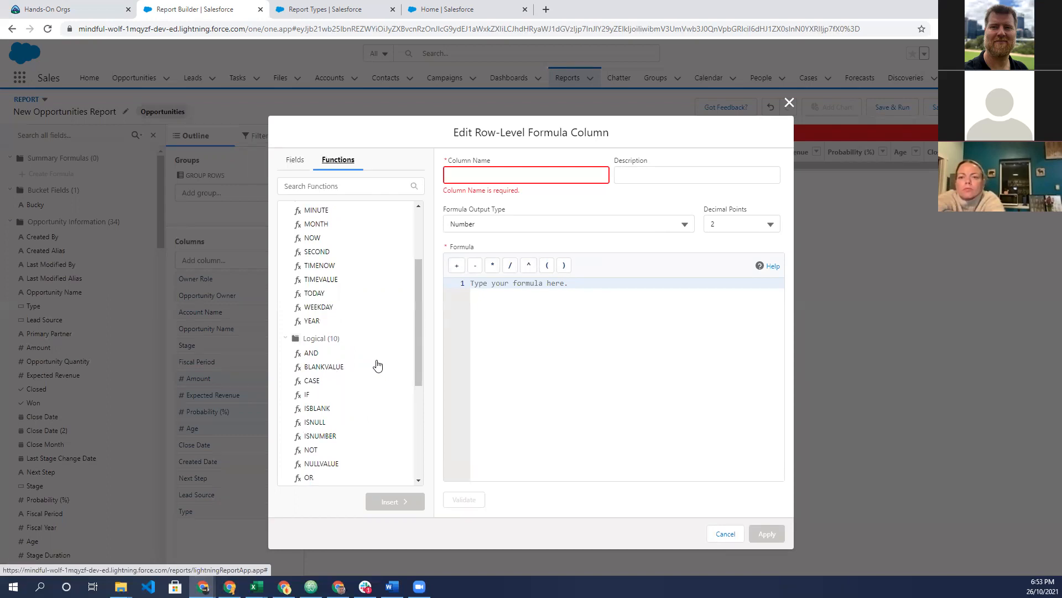
pyautogui.click(790, 104)
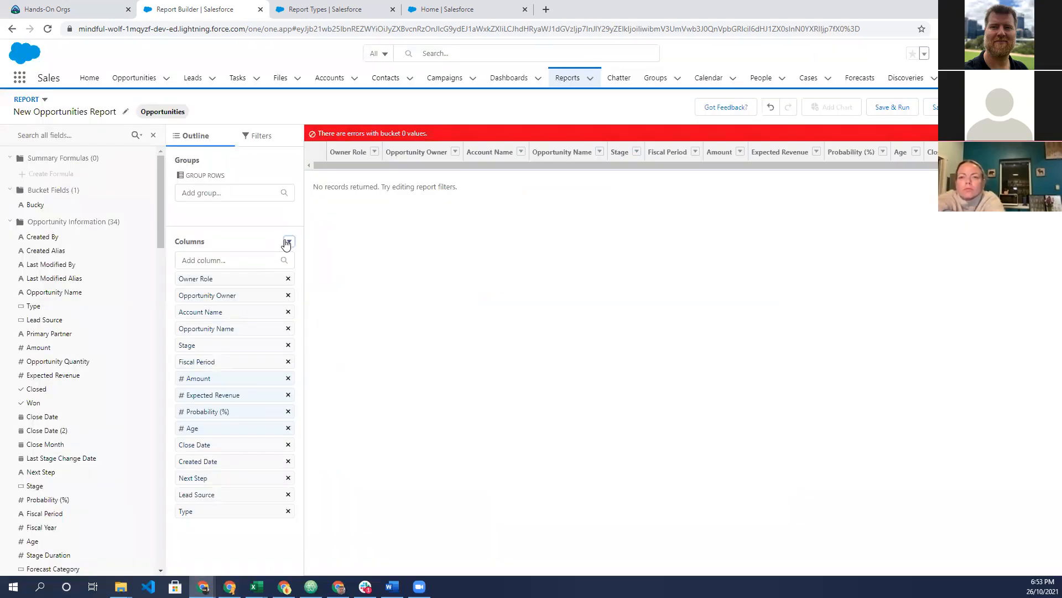
# Group the report rows by Created By
pyautogui.click(287, 243)
pyautogui.click(189, 220)
pyautogui.click(91, 231)
pyautogui.moveTo(44, 237); pyautogui.dragTo(211, 216)
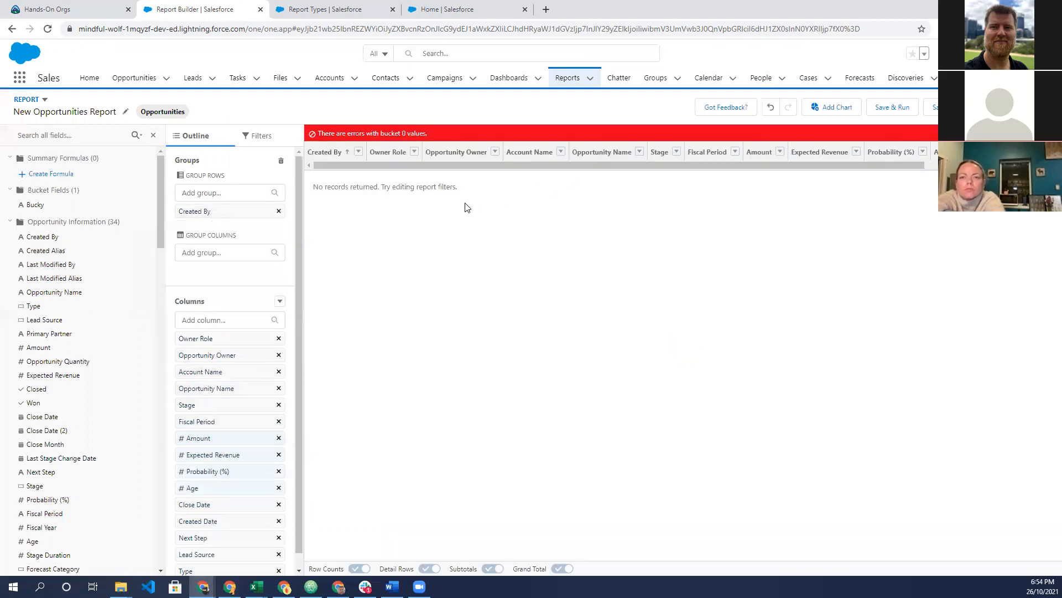
# Try to add a summary formula column to the grouped report, and try to return to the Reports home
pyautogui.click(280, 303)
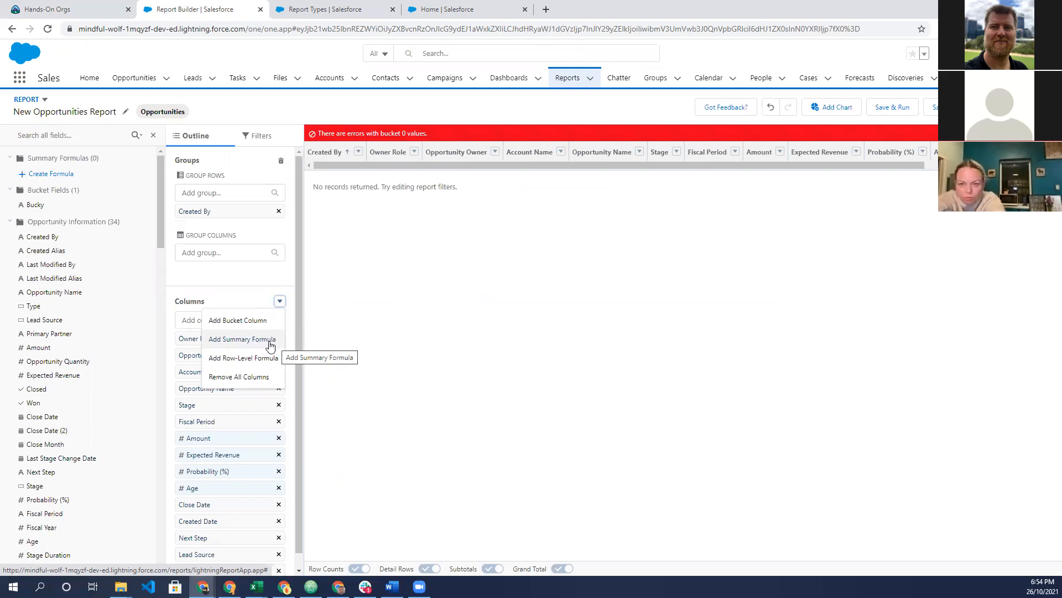
pyautogui.click(268, 341)
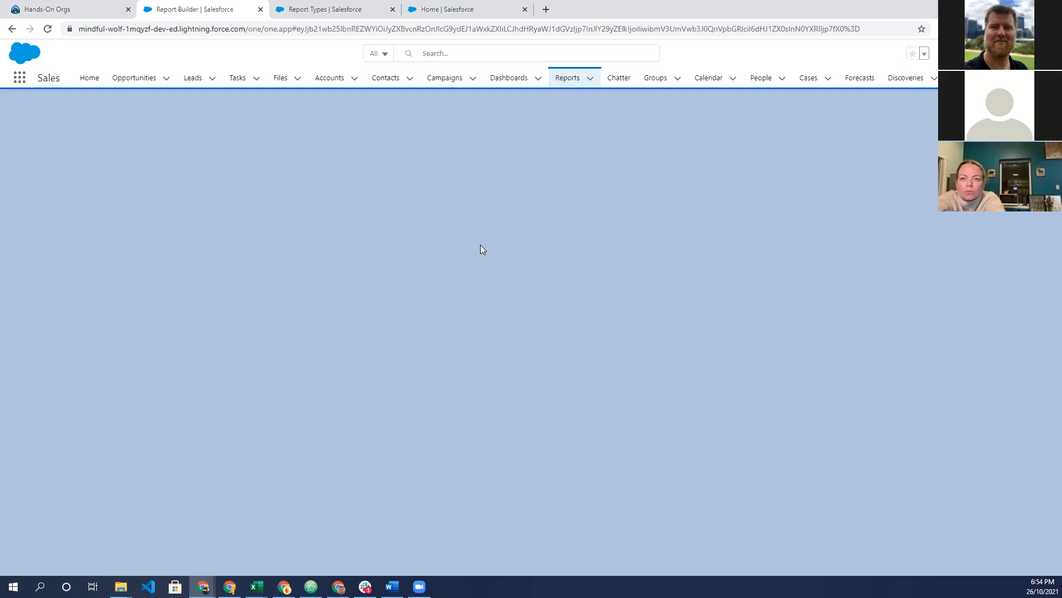
pyautogui.click(567, 77)
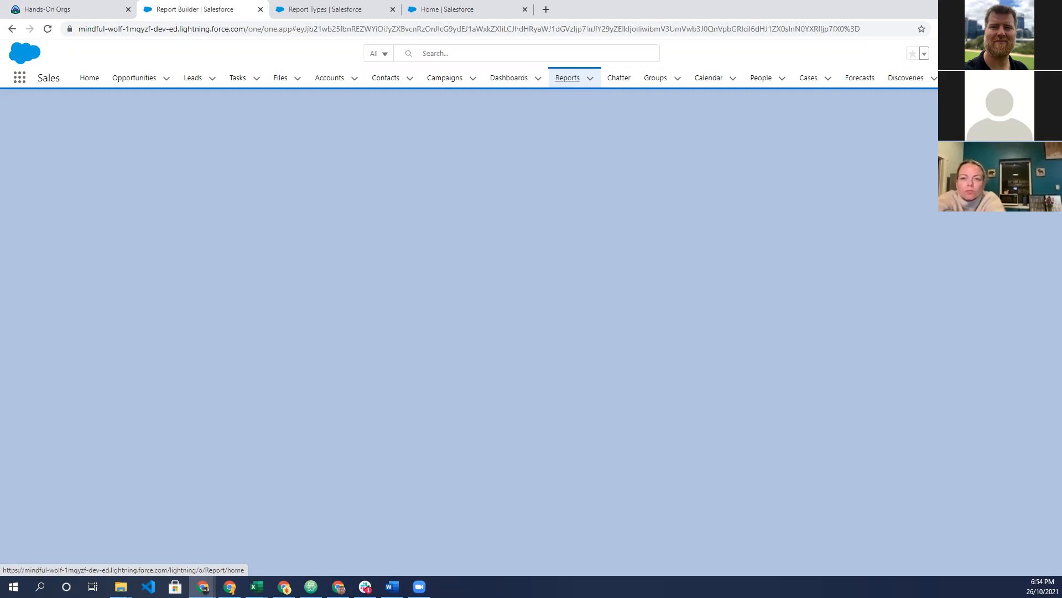
# Switch to the Salesforce Admin Training Week 8 web page, maximize its window and review the exam topics, meeting topics and links
pyautogui.moveTo(538, 1); pyautogui.dragTo(539, 31)
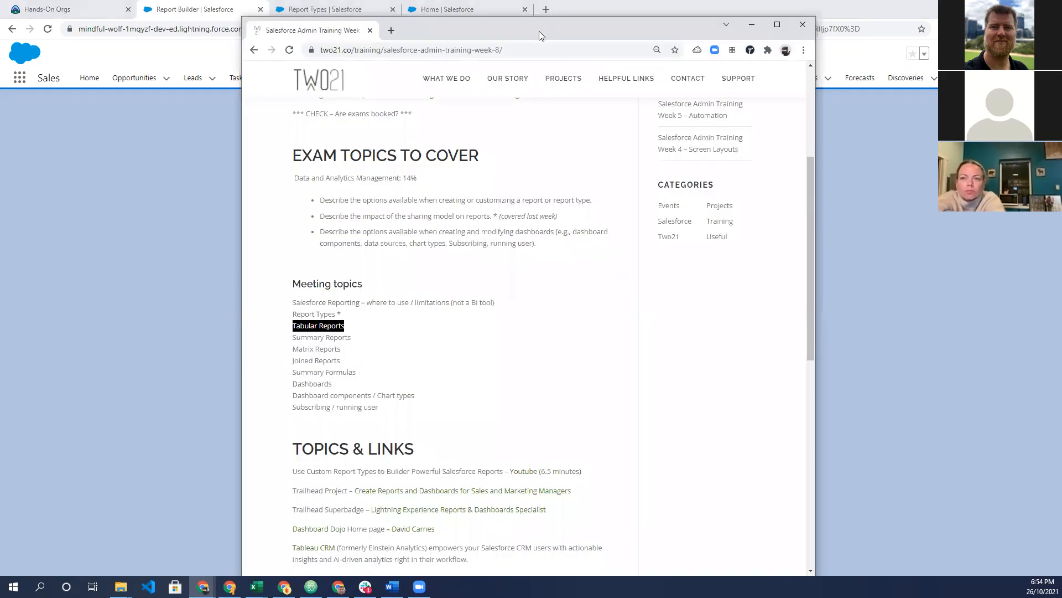
pyautogui.doubleClick(539, 31)
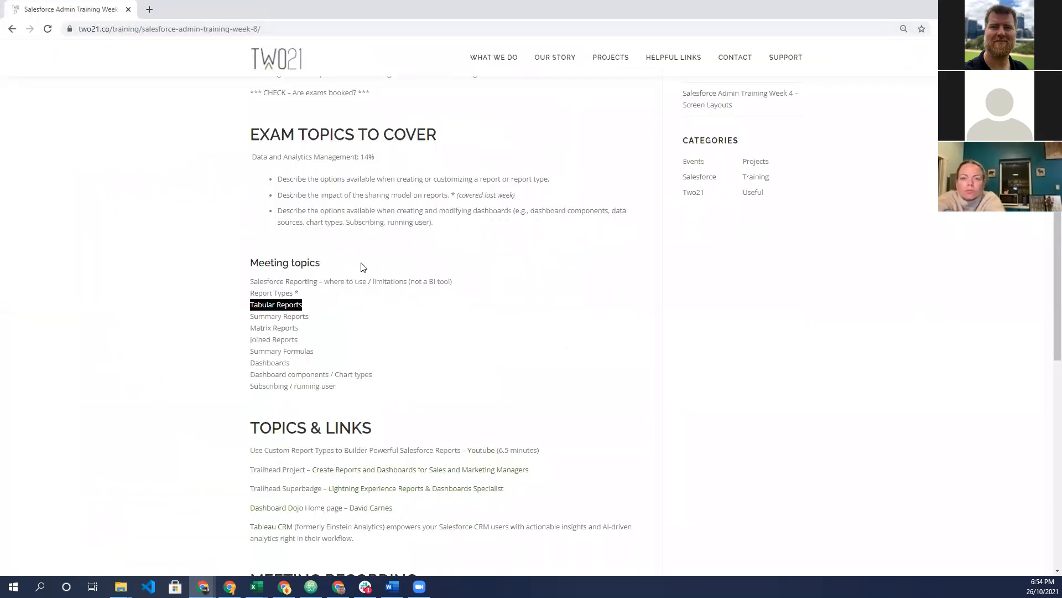
pyautogui.scroll(1, 362, 267)
pyautogui.click(170, 259)
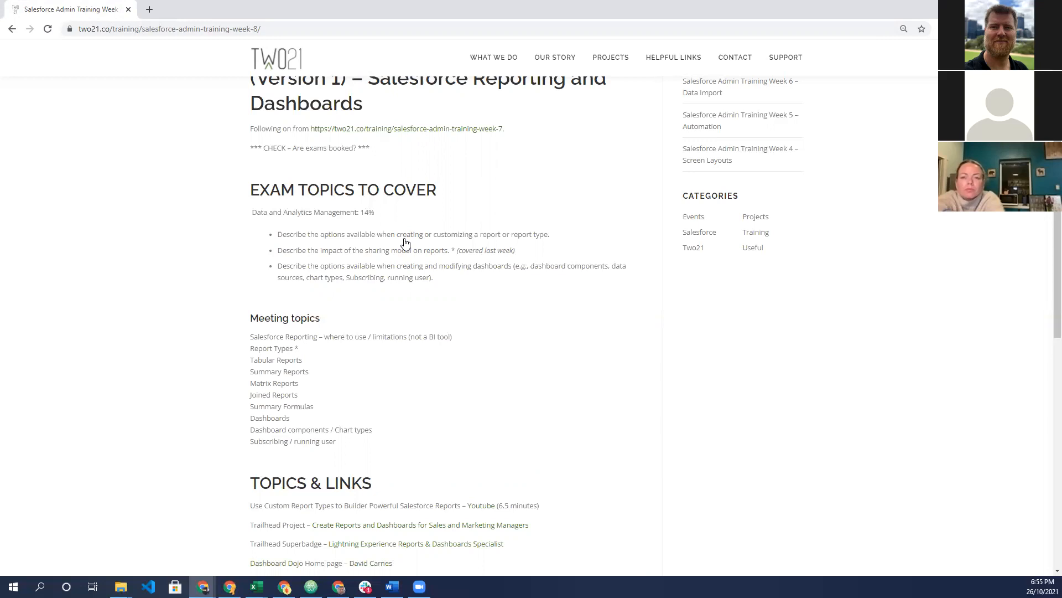
pyautogui.scroll(-3, 406, 243)
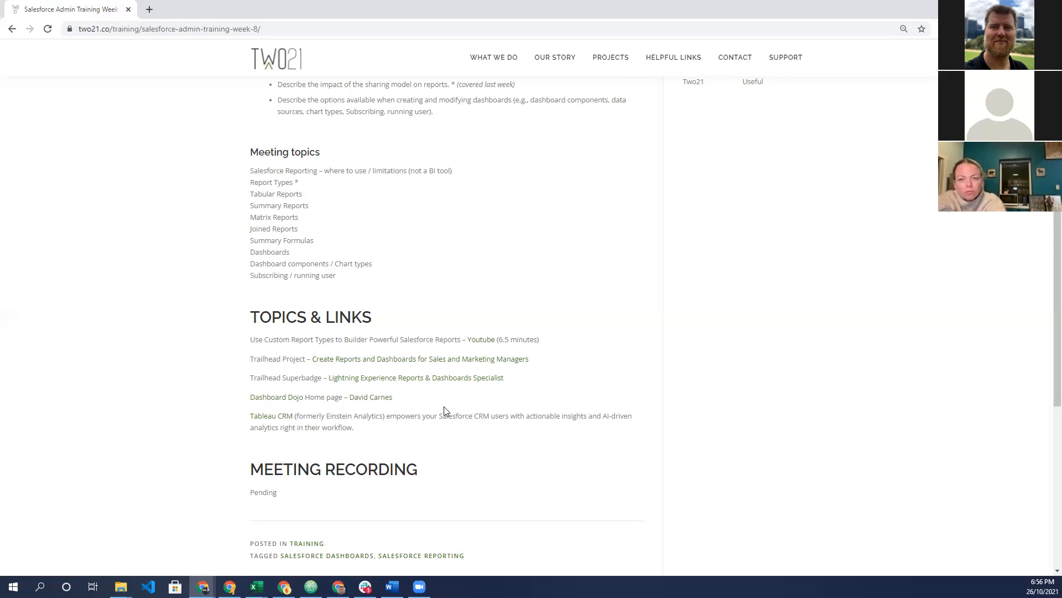
# Open the Dashboard Dojo link in a new browser tab and look over its session dates and training classes
pyautogui.rightClick(290, 402)
pyautogui.click(318, 405)
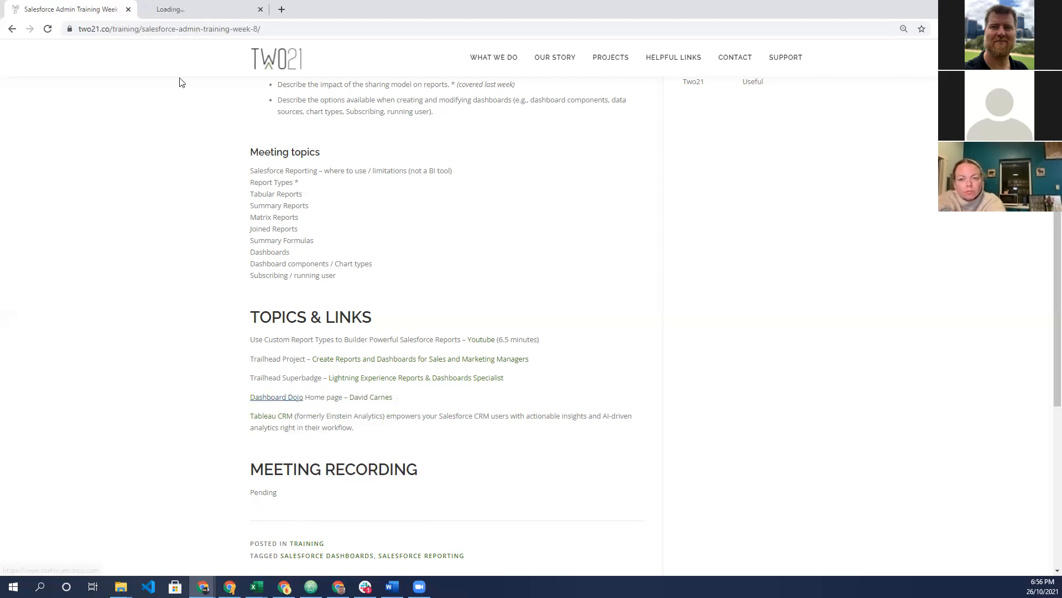
pyautogui.click(190, 11)
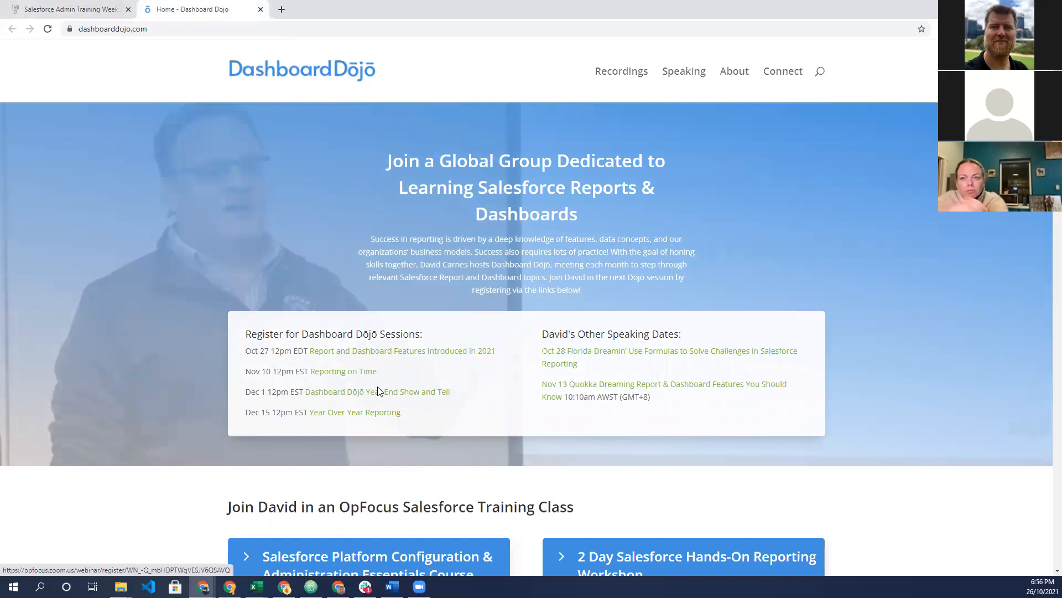
pyautogui.scroll(-1, 377, 387)
pyautogui.scroll(-2, 370, 375)
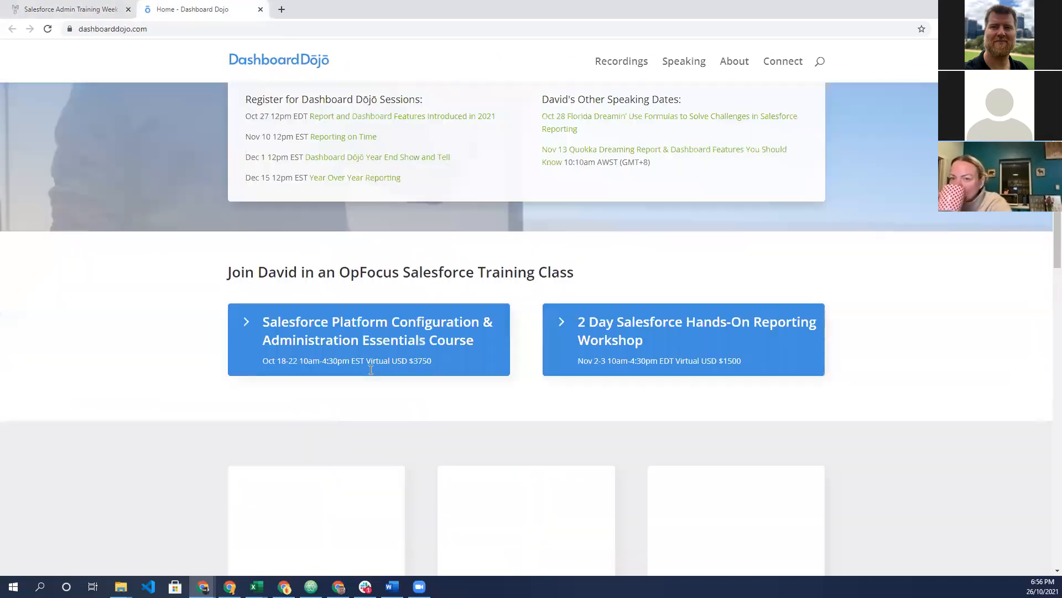
pyautogui.scroll(1, 348, 287)
pyautogui.scroll(3, 349, 285)
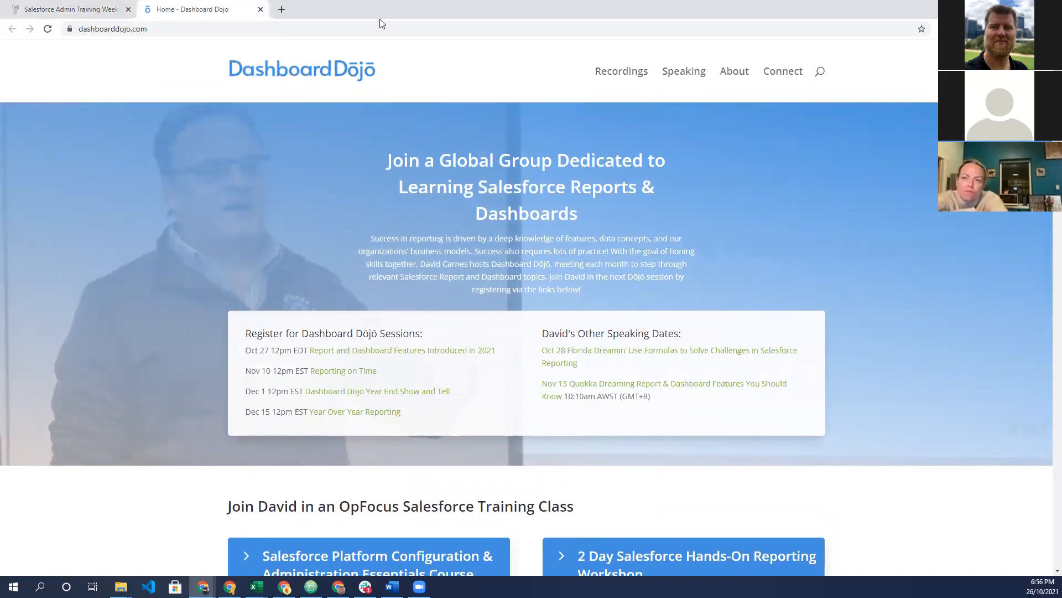
# Return to the Week 8 training page and review the exam and meeting topics again
pyautogui.click(64, 11)
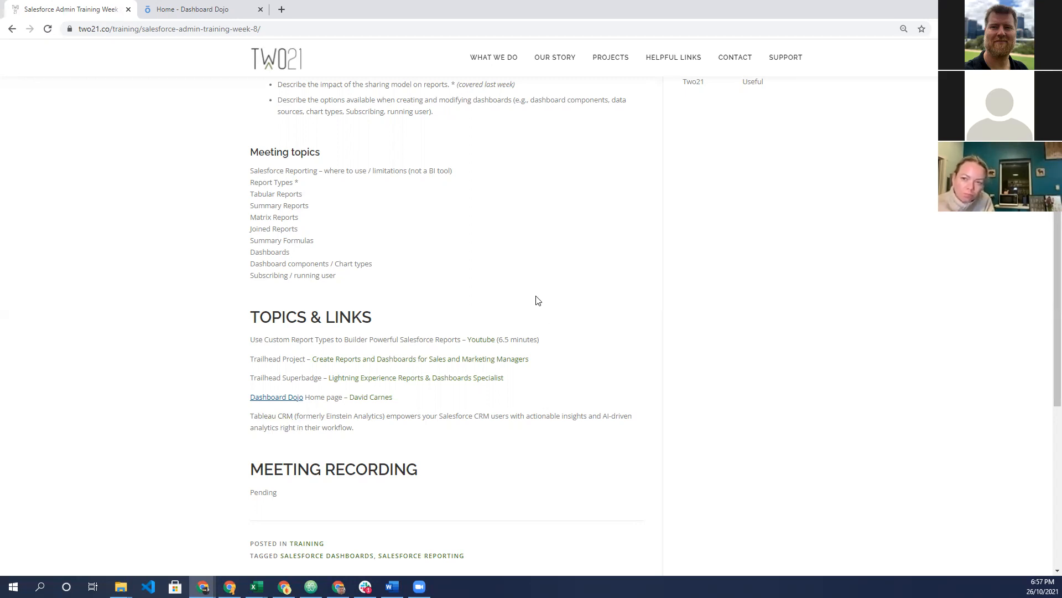
pyautogui.scroll(2, 535, 300)
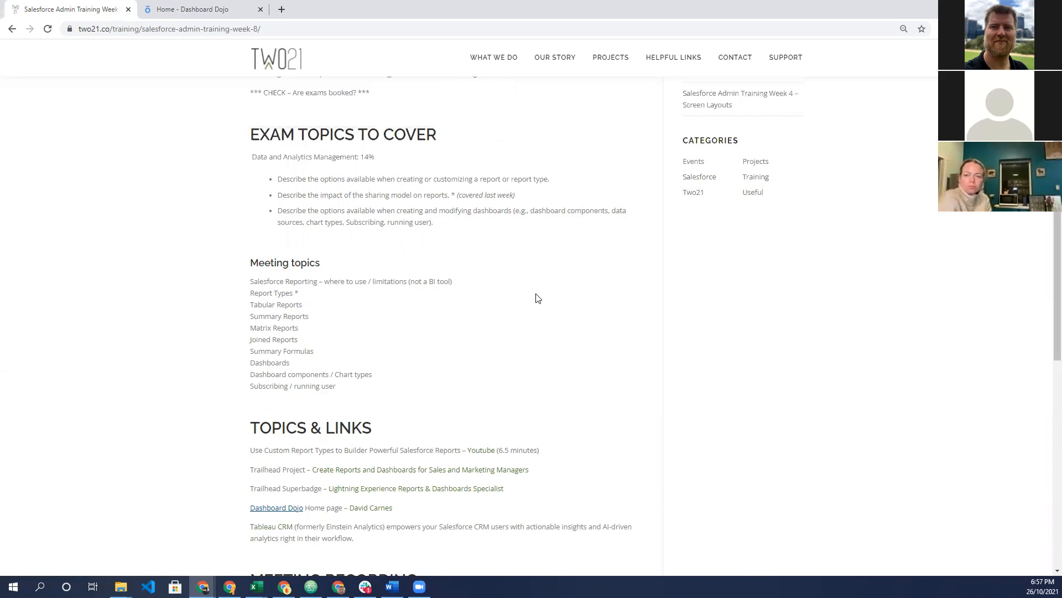